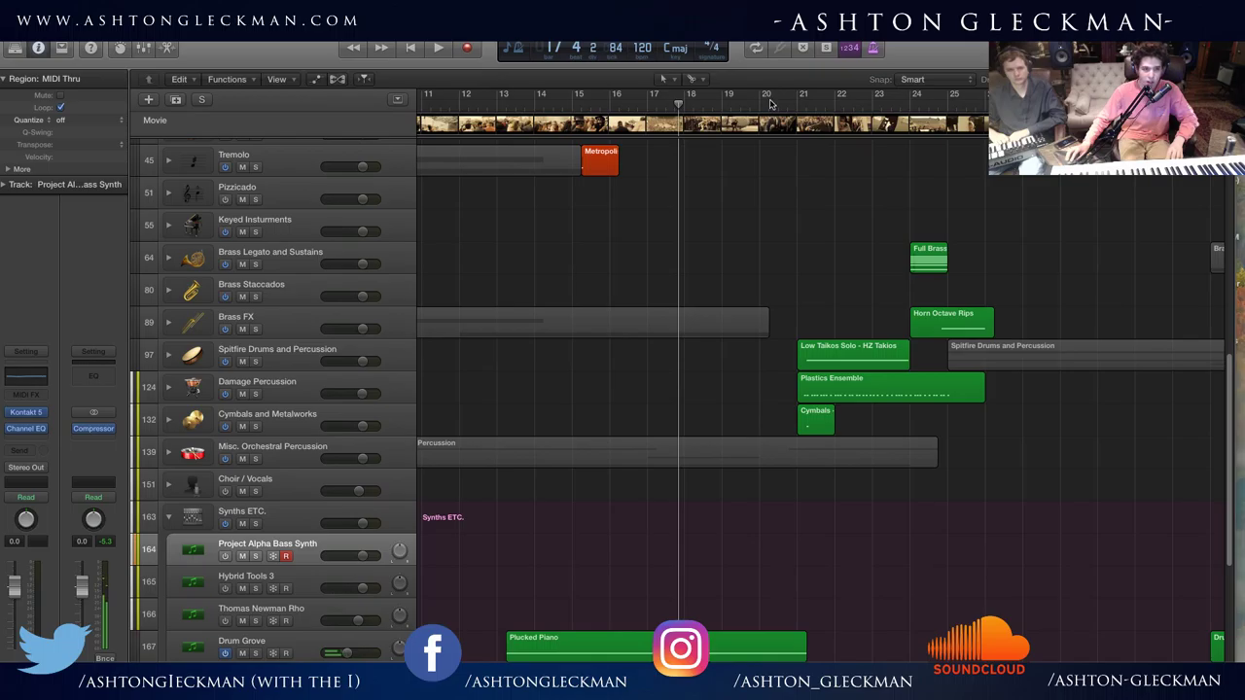
# Play the arrangement from bar 21 and return the playhead to bar 21
pyautogui.moveTo(784, 103); pyautogui.dragTo(807, 107)
pyautogui.click(797, 107)
pyautogui.press('space')
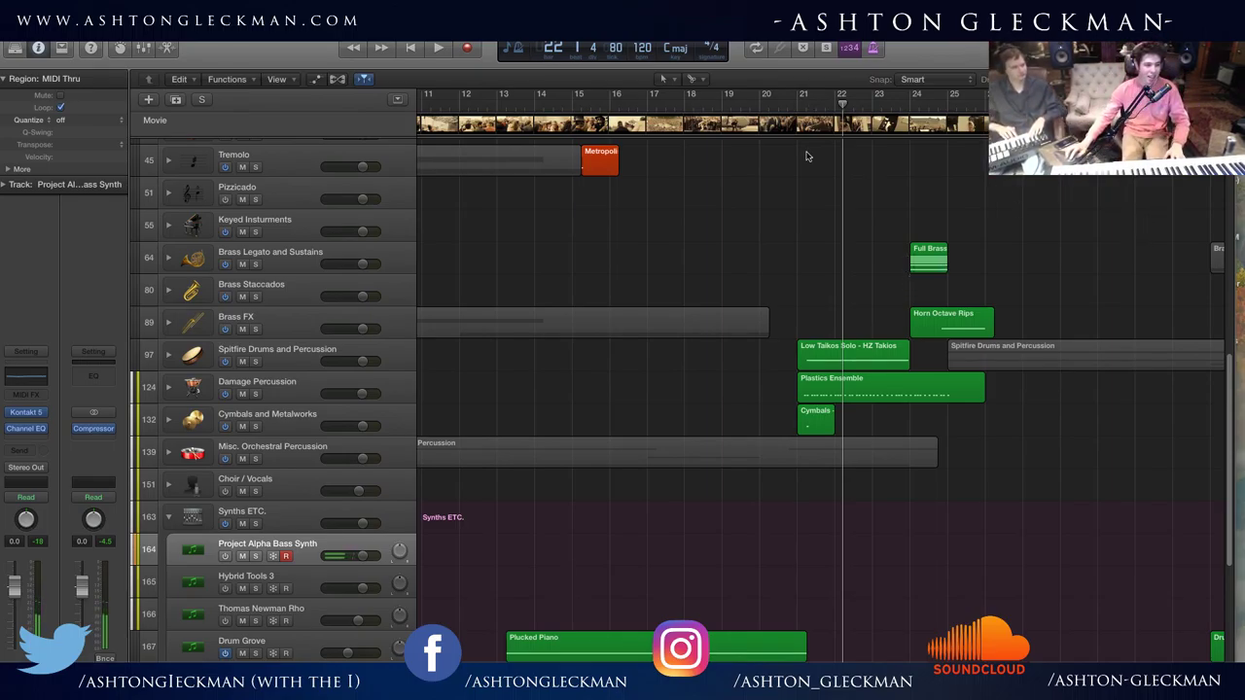
pyautogui.click(798, 106)
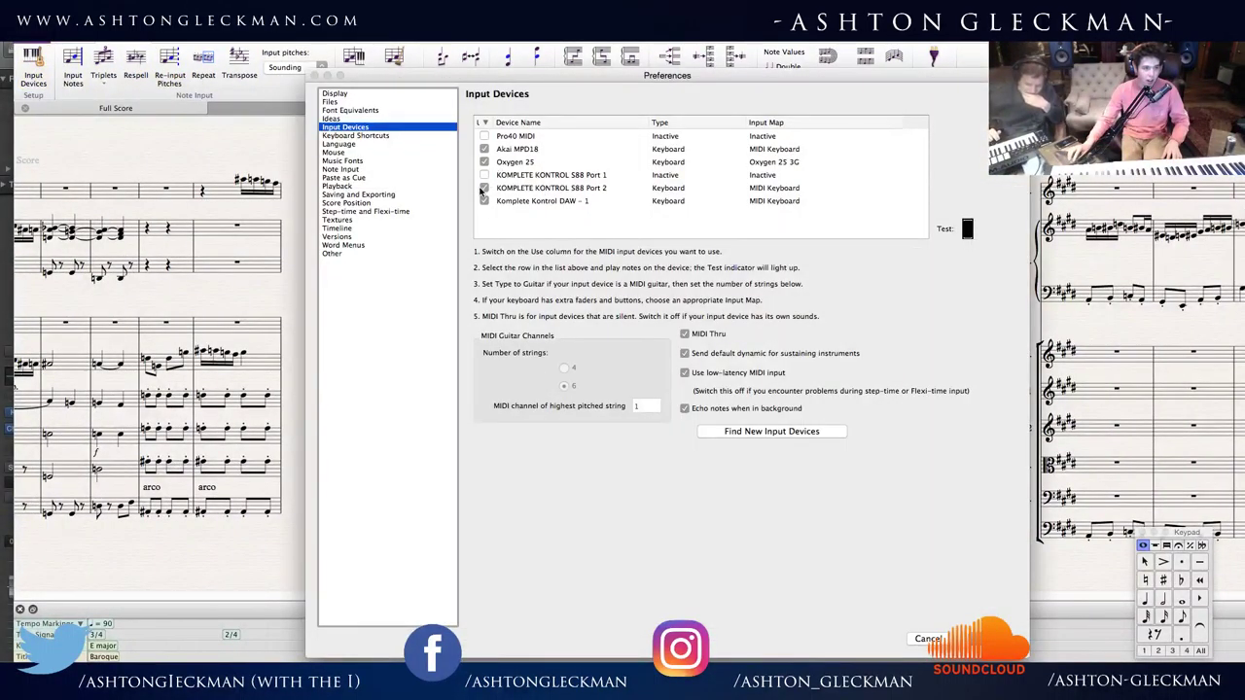
# Switch off the KOMPLETE KONTROL S88 Port 2 and Oxygen 25 input devices, and close the preferences
pyautogui.click(481, 189)
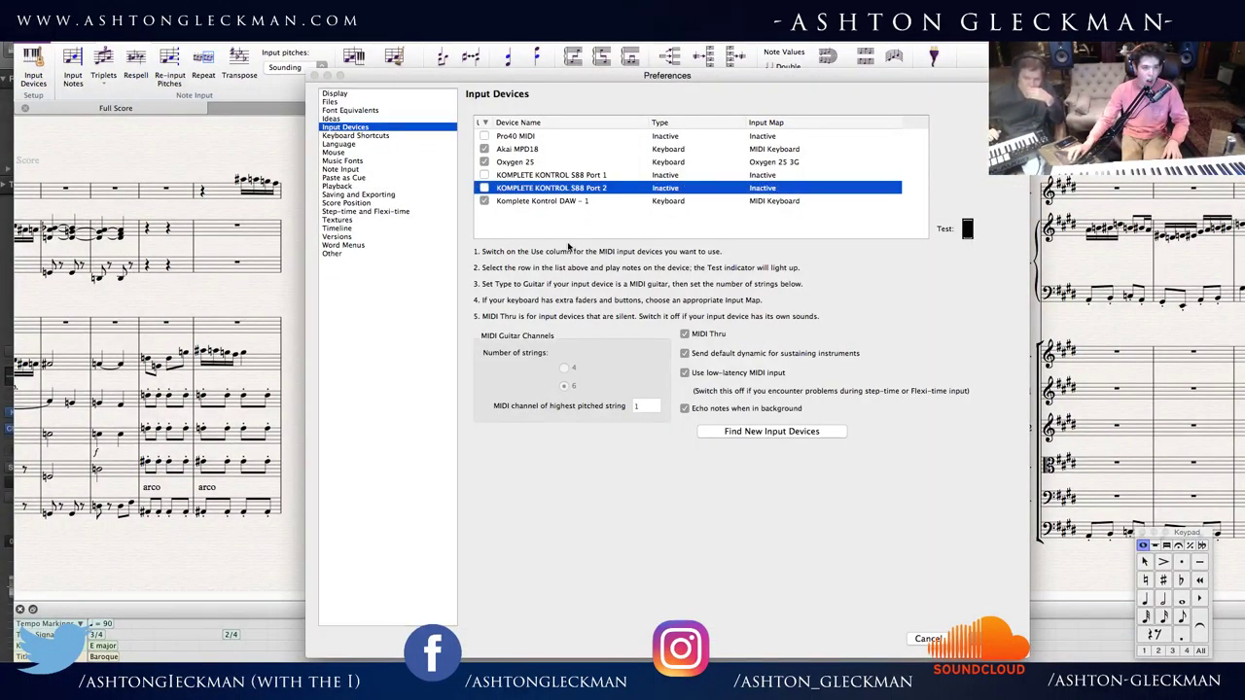
pyautogui.click(485, 161)
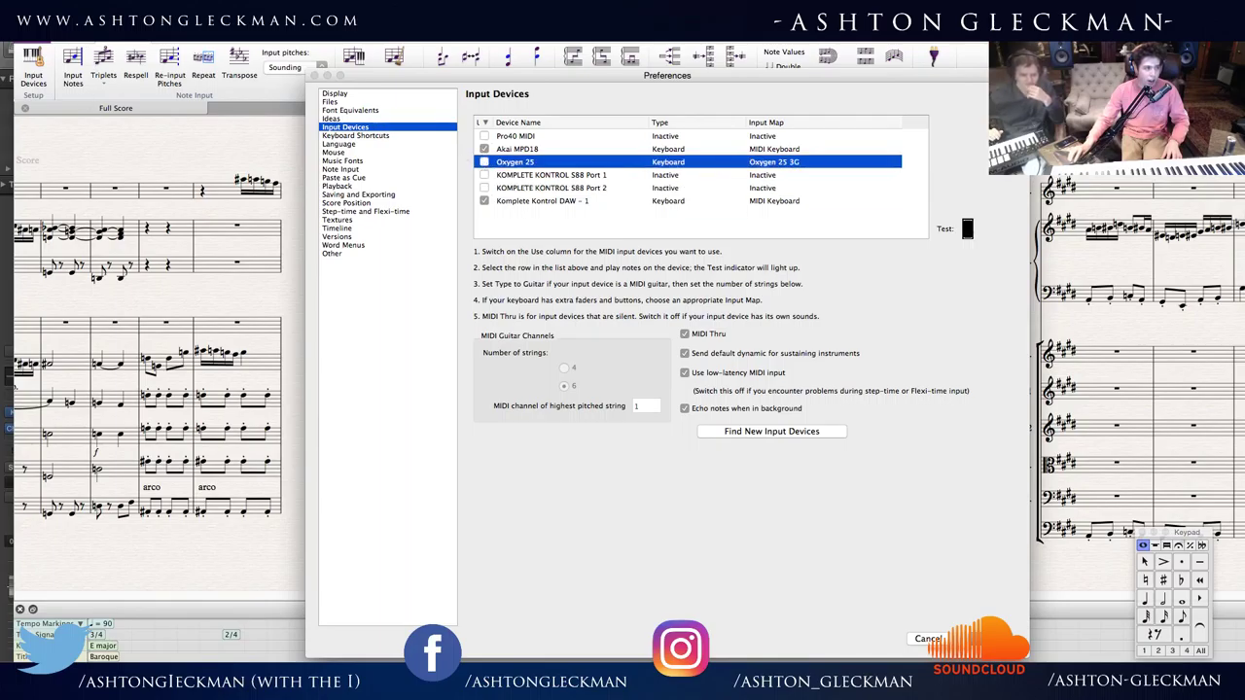
pyautogui.click(940, 640)
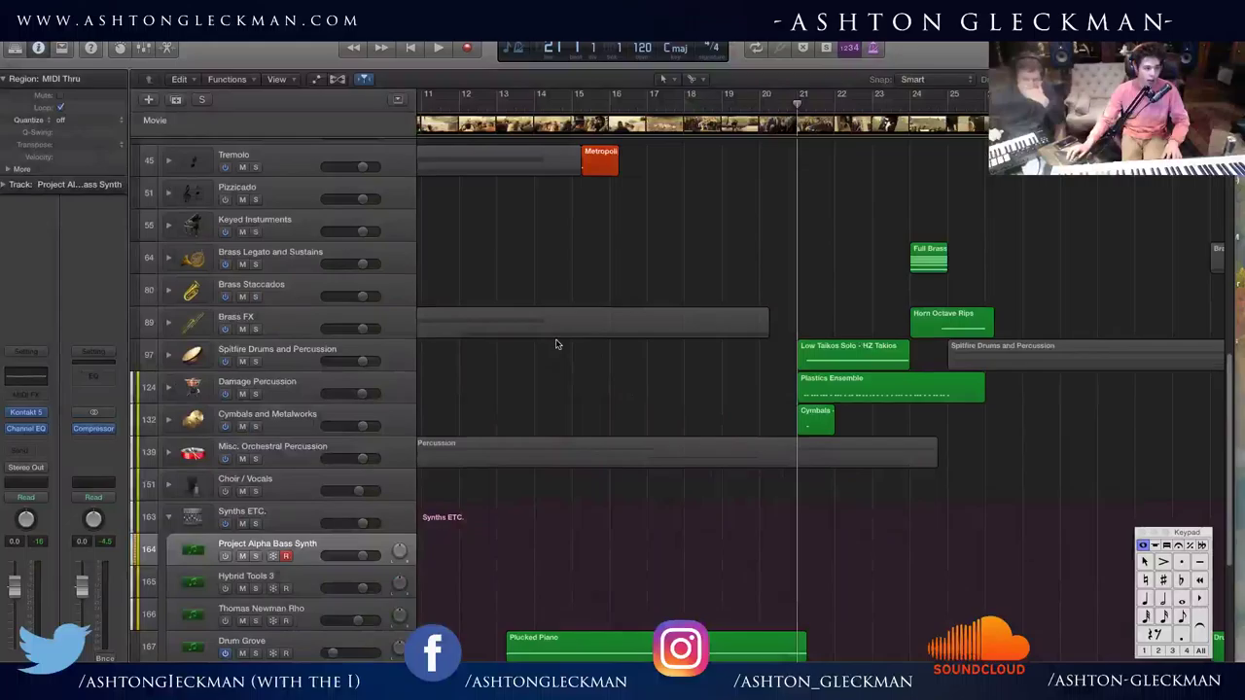
# Duplicate the Warm Stacados track together with its regions, and delete the copied regions from the duplicate
pyautogui.scroll(-5, 265, 465)
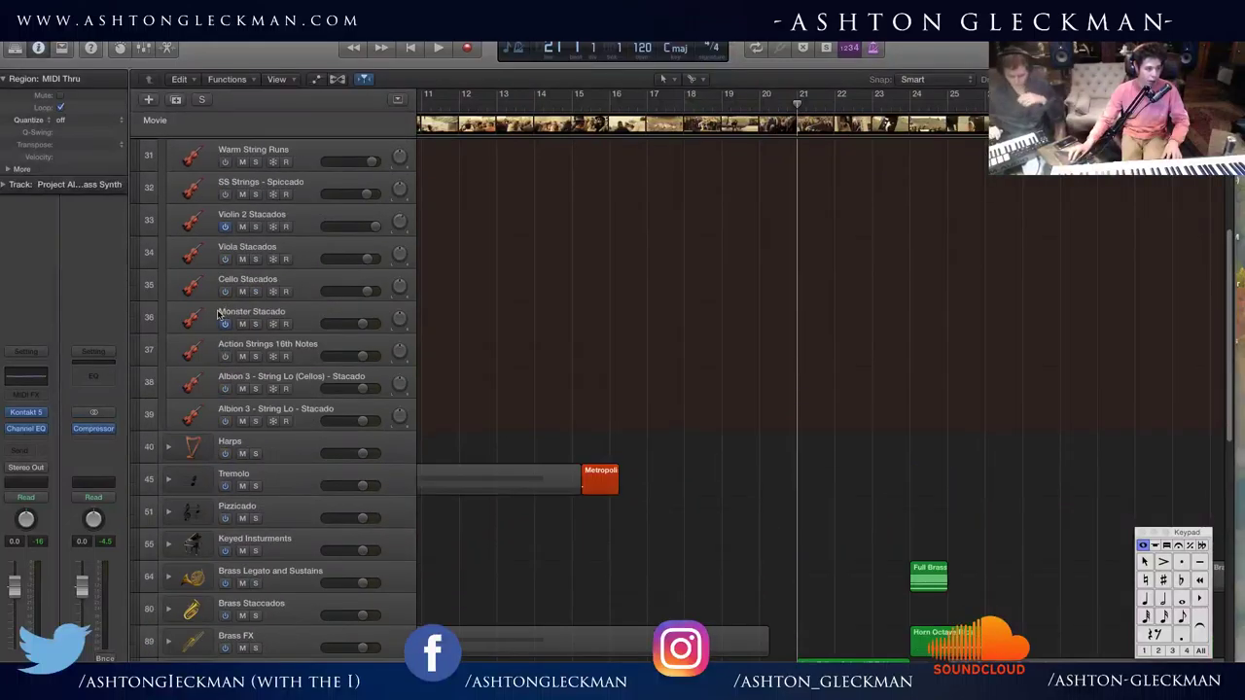
pyautogui.scroll(5, 265, 465)
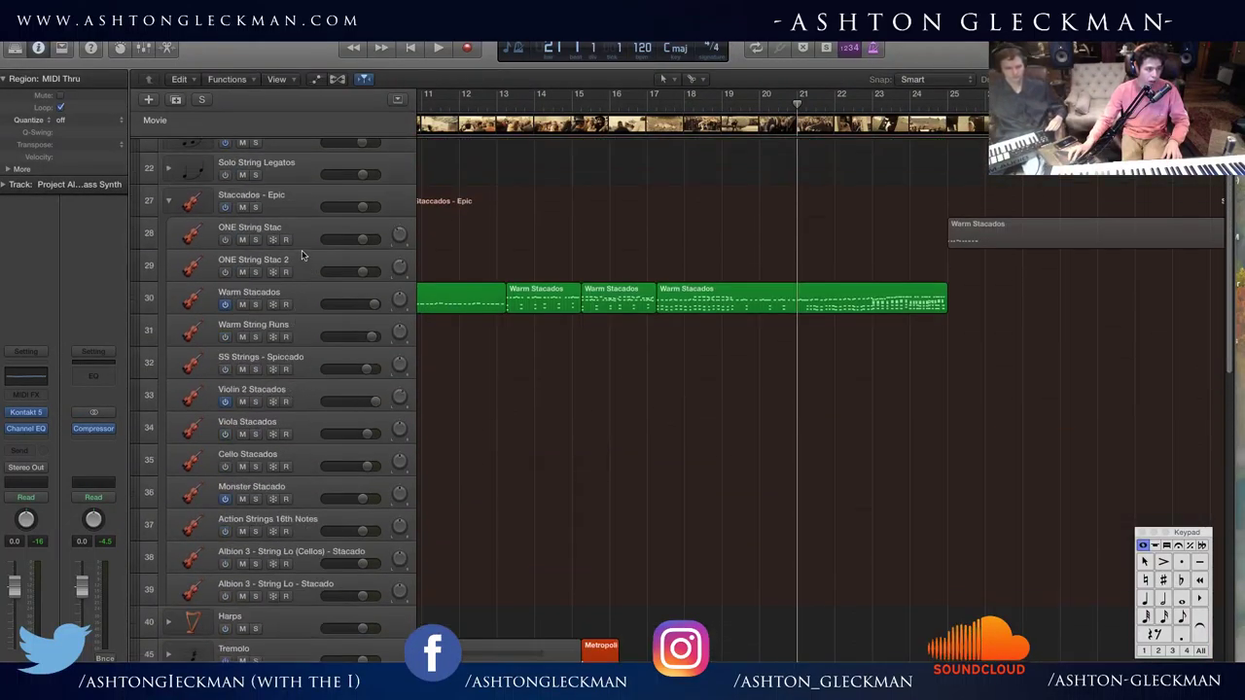
pyautogui.click(312, 310)
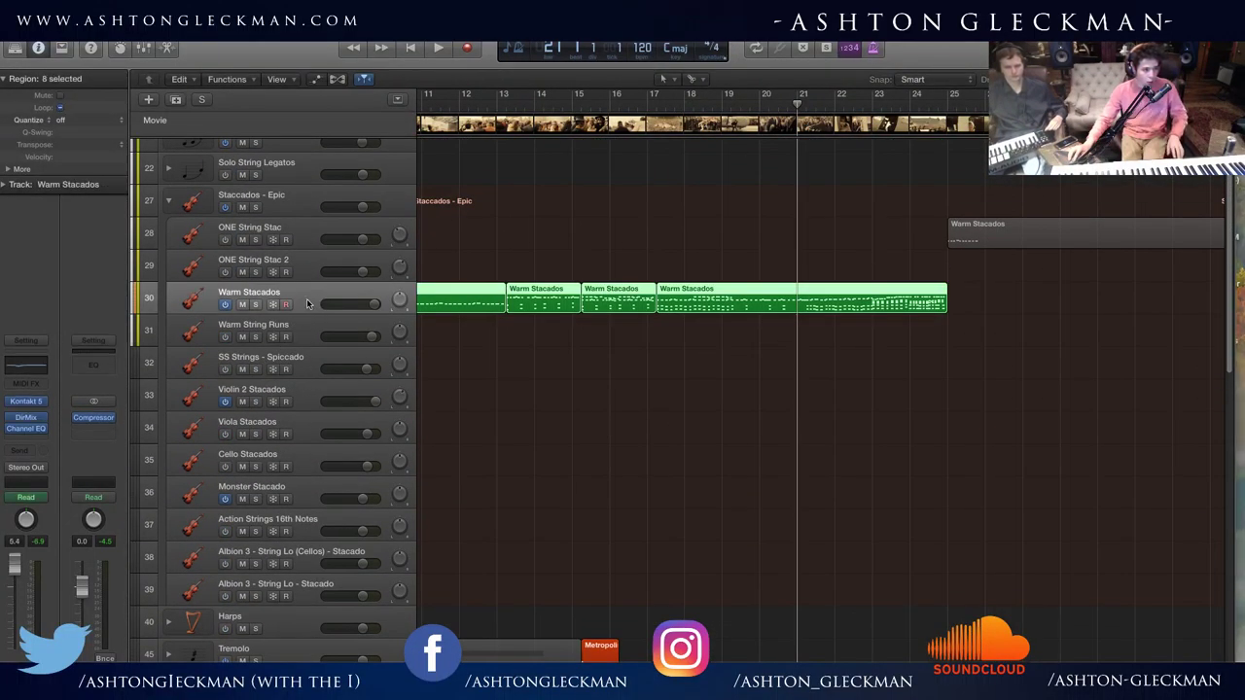
pyautogui.press('super+d')
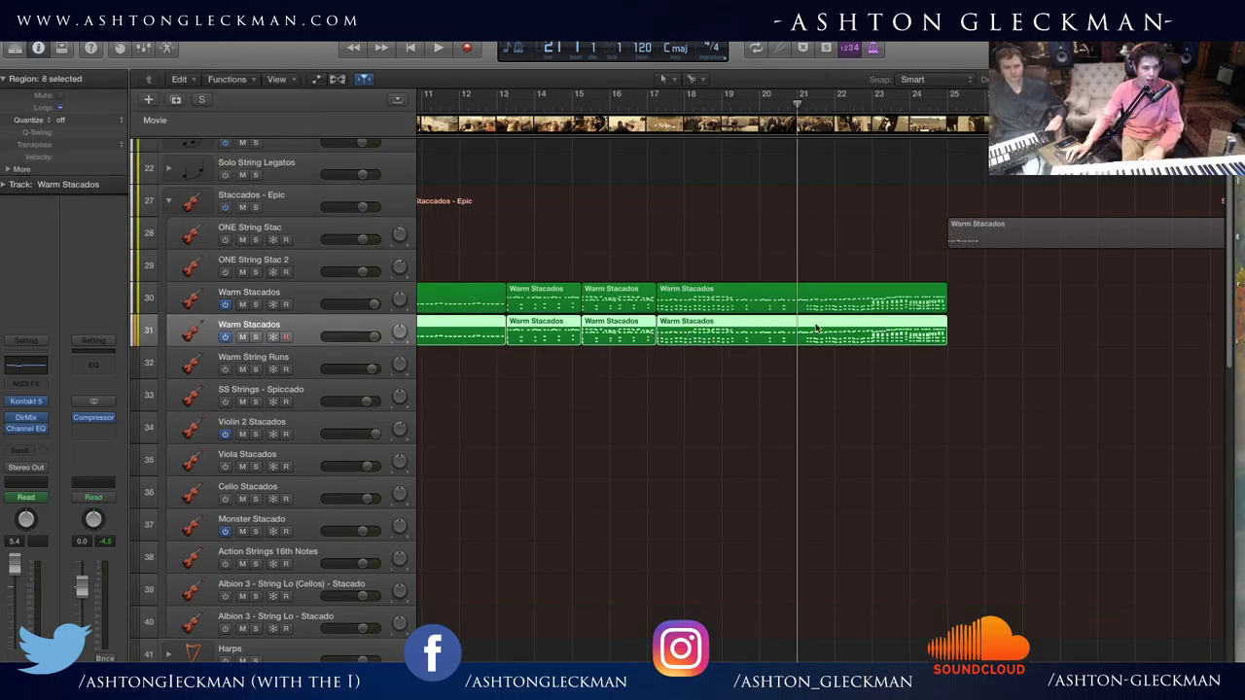
pyautogui.press('Delete')
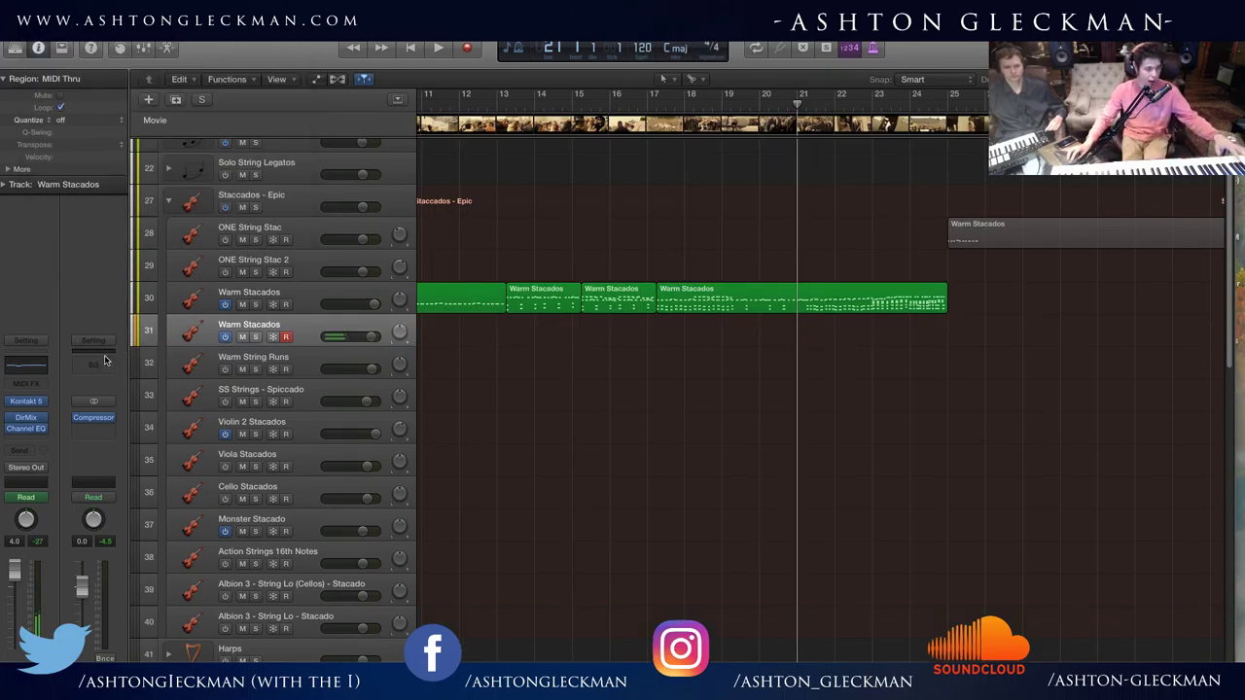
# Insert an Arpeggiator MIDI effect on the duplicate Warm Stacados track and set its pattern mode to Grid
pyautogui.click(25, 382)
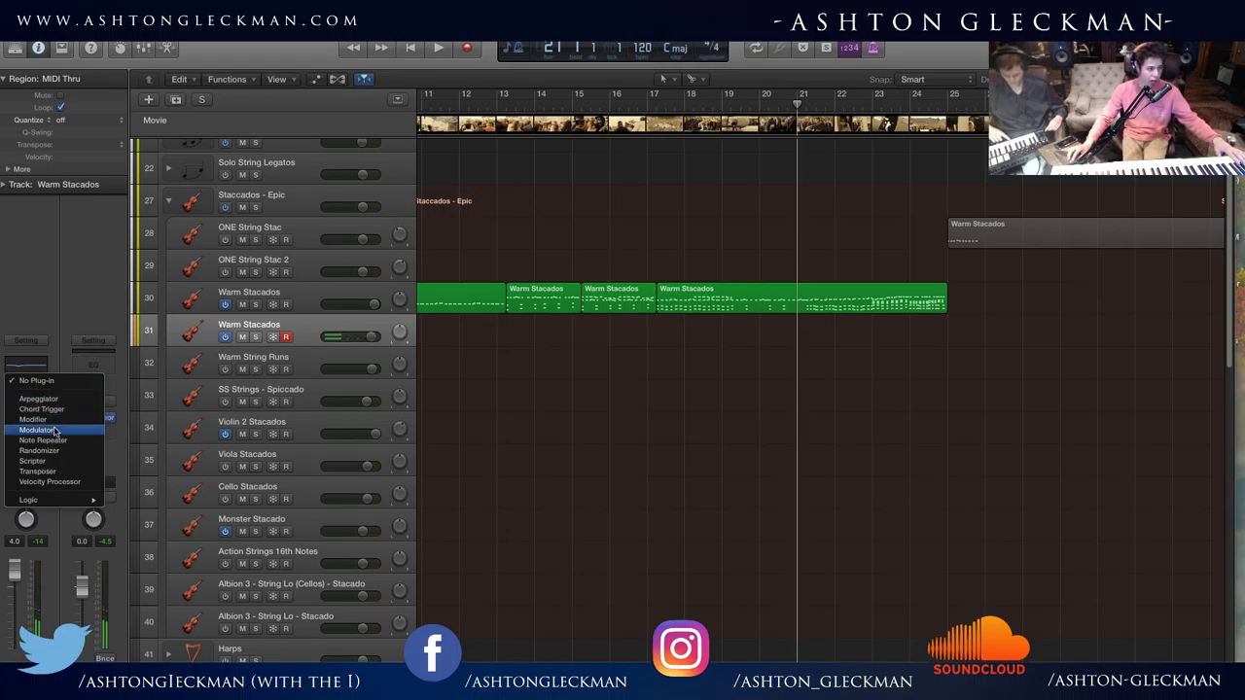
pyautogui.click(627, 313)
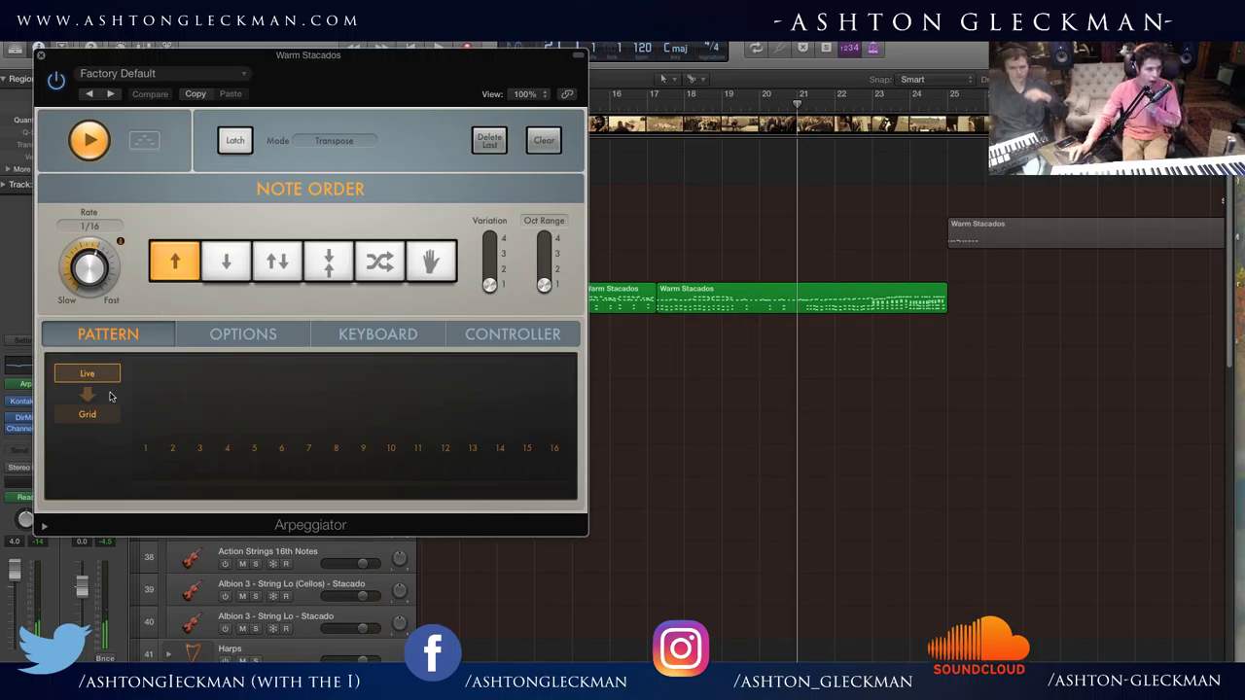
pyautogui.click(89, 394)
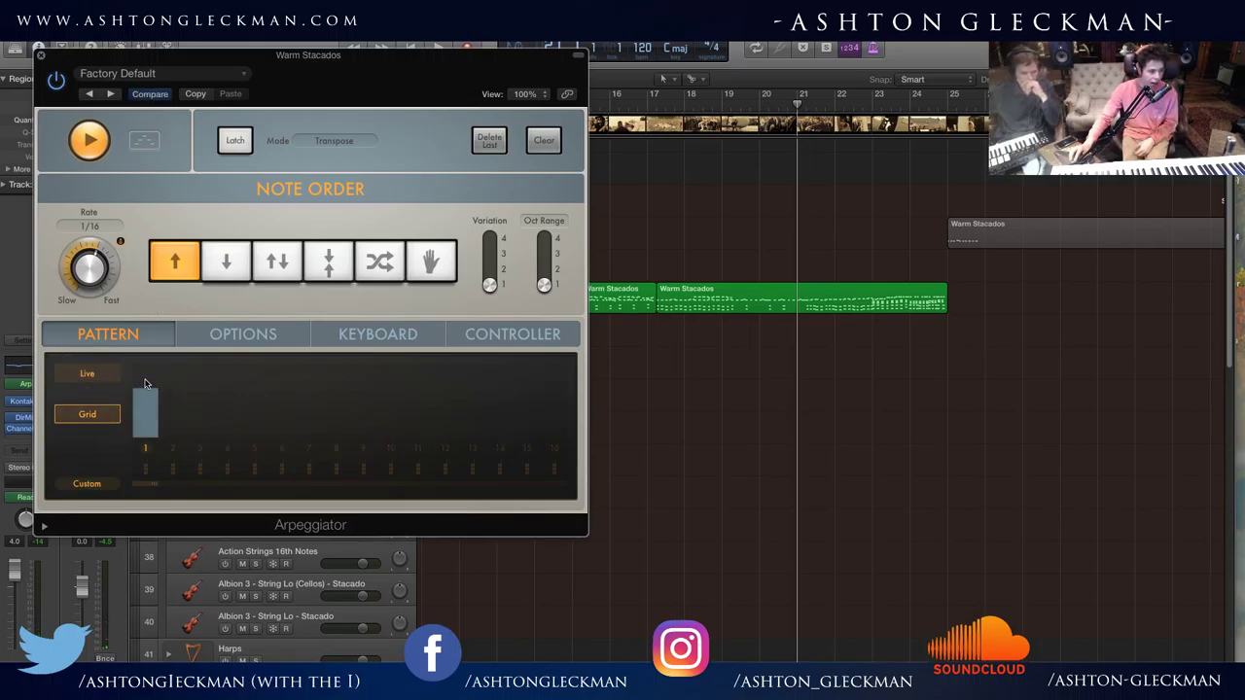
# Build a 16-step arpeggiator pattern with high accents on steps 1, 4, 7, 9, 12 and 15 and lower steps between, and close the plug-in
pyautogui.click(176, 429)
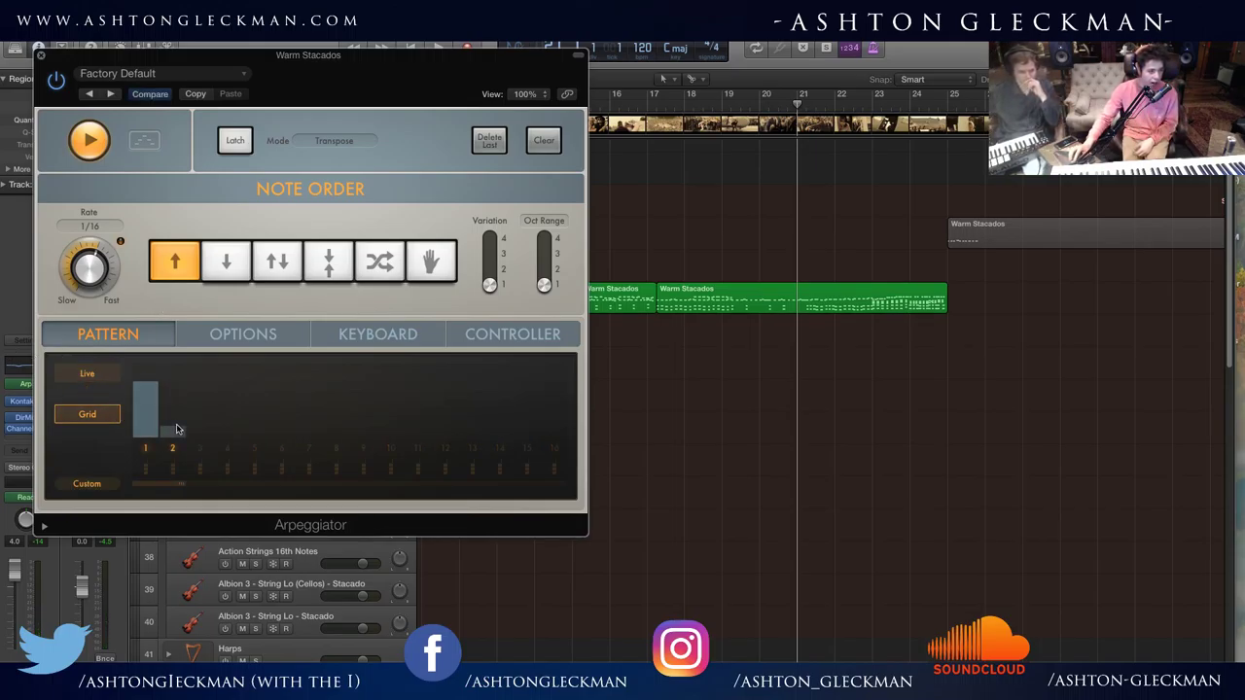
pyautogui.click(230, 384)
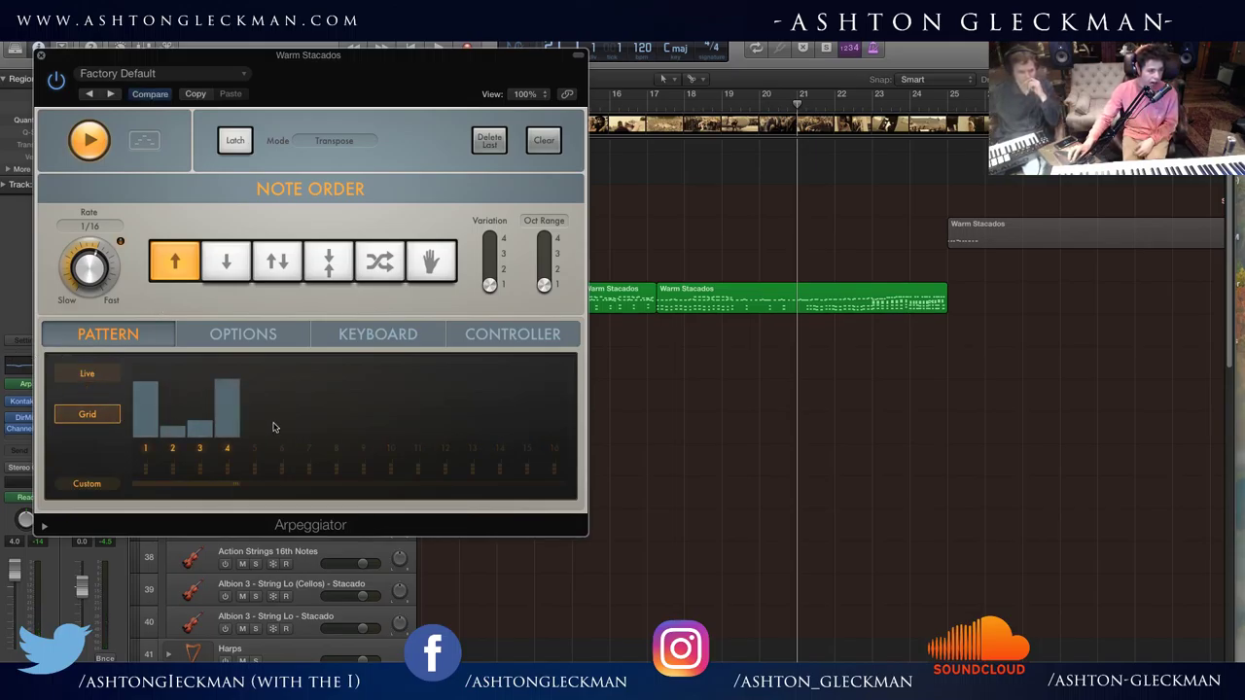
pyautogui.click(308, 383)
pyautogui.click(364, 388)
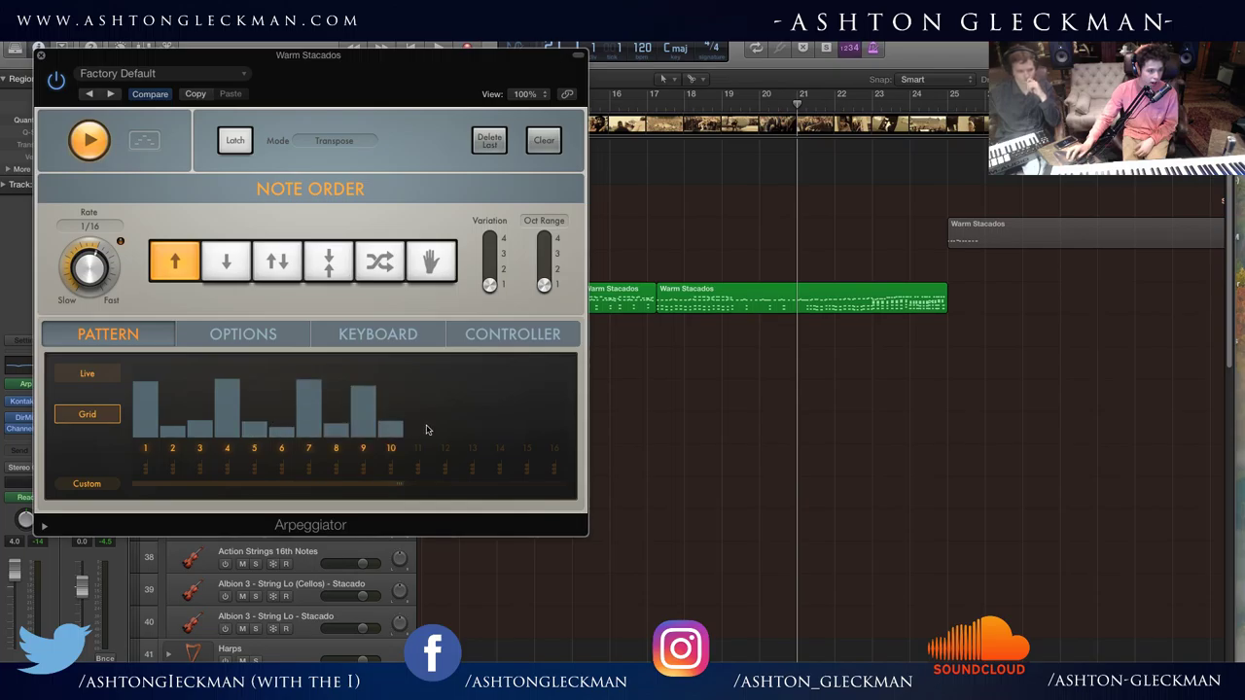
pyautogui.click(446, 381)
pyautogui.click(473, 399)
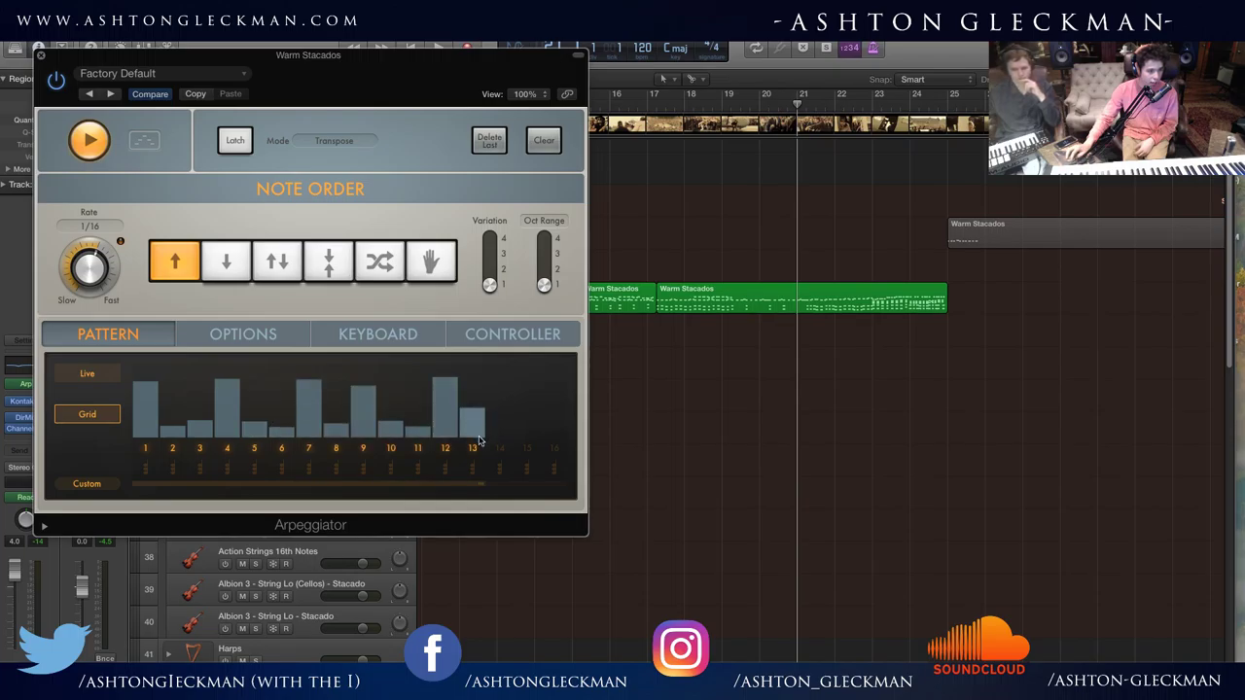
pyautogui.click(509, 421)
pyautogui.click(528, 381)
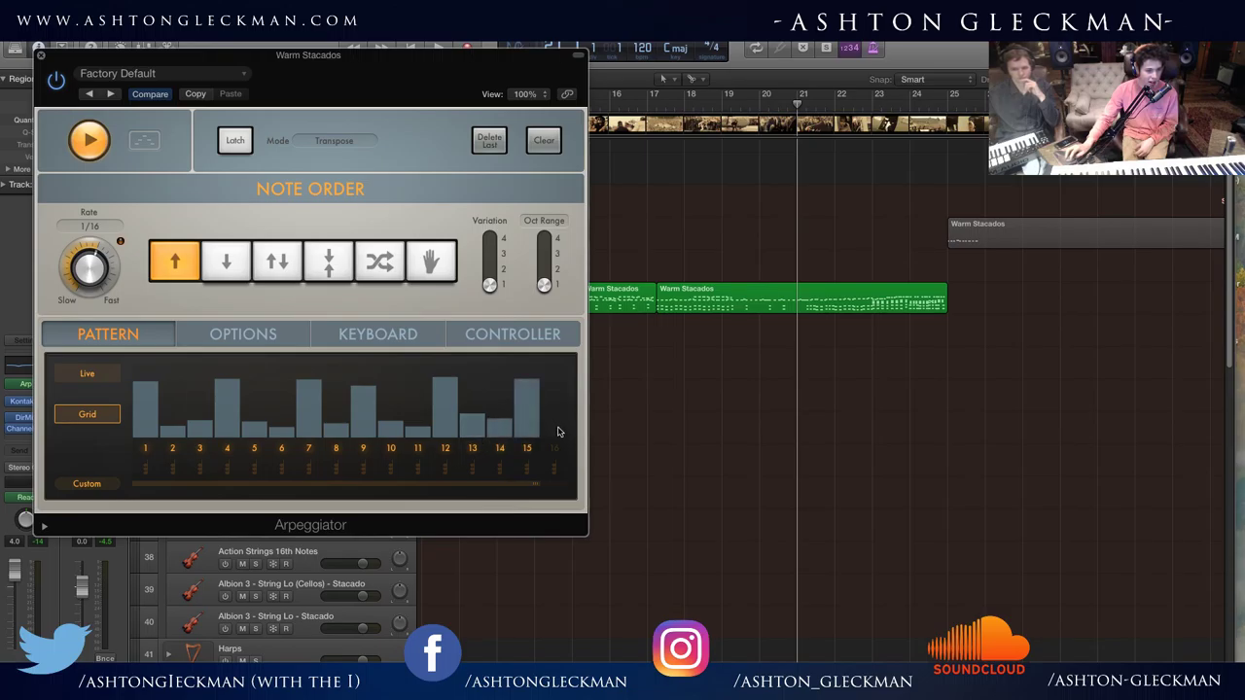
pyautogui.click(555, 419)
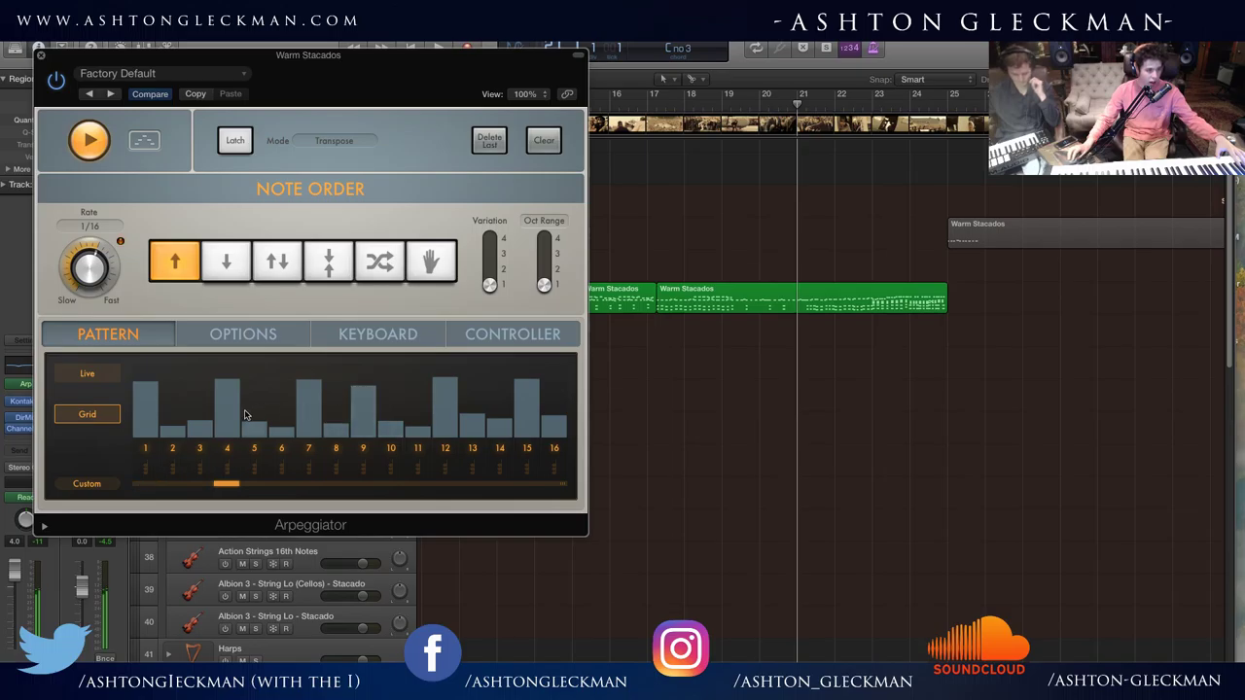
pyautogui.click(41, 52)
# Record-enable the Project Alpha Bass Synth track in the Synths ETC. folder
pyautogui.scroll(-10, 526, 489)
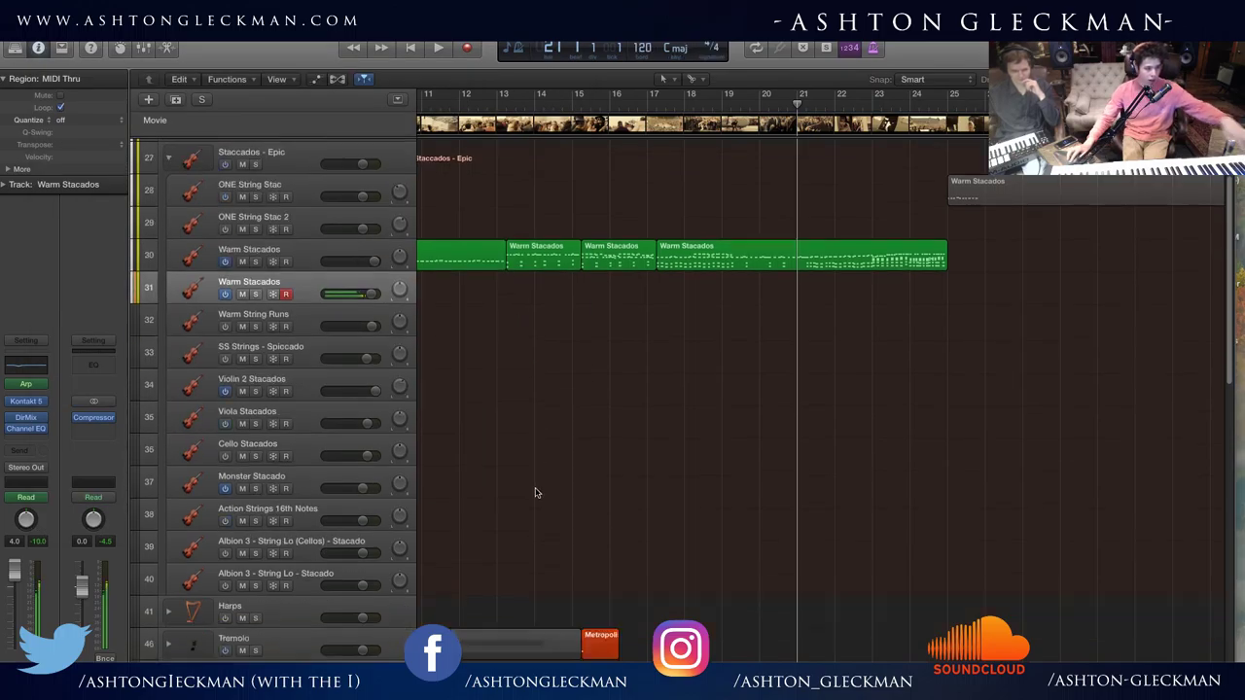
pyautogui.scroll(-5, 503, 487)
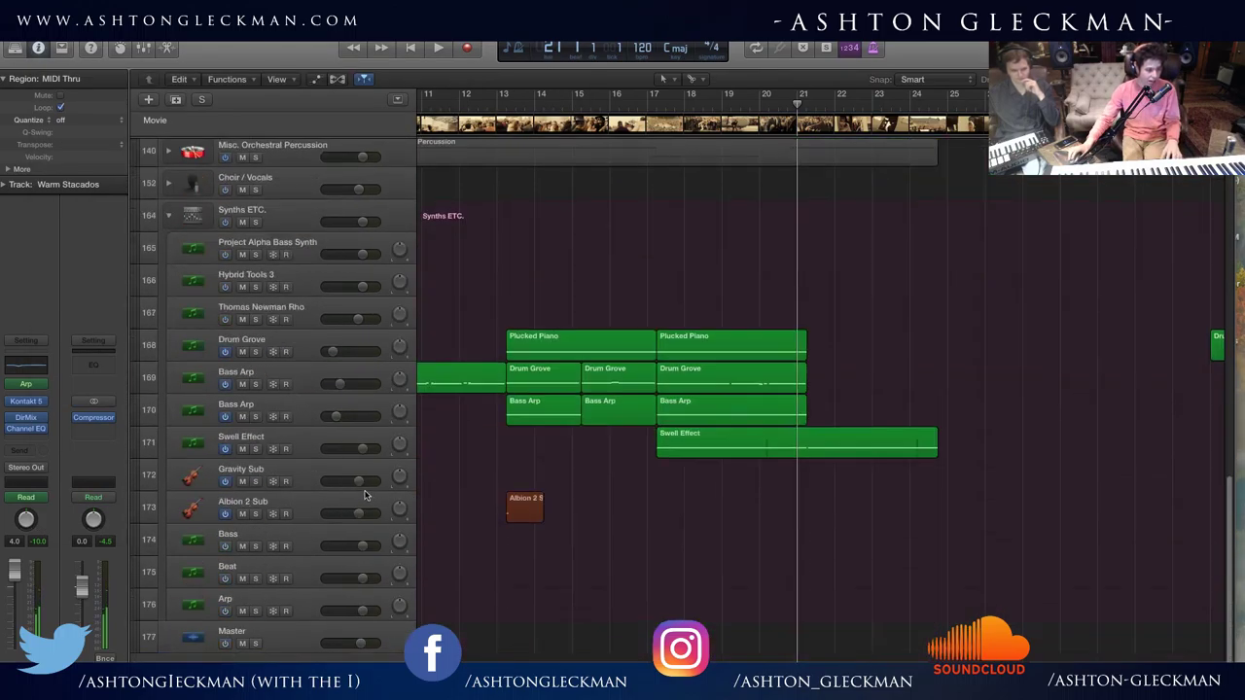
pyautogui.click(286, 255)
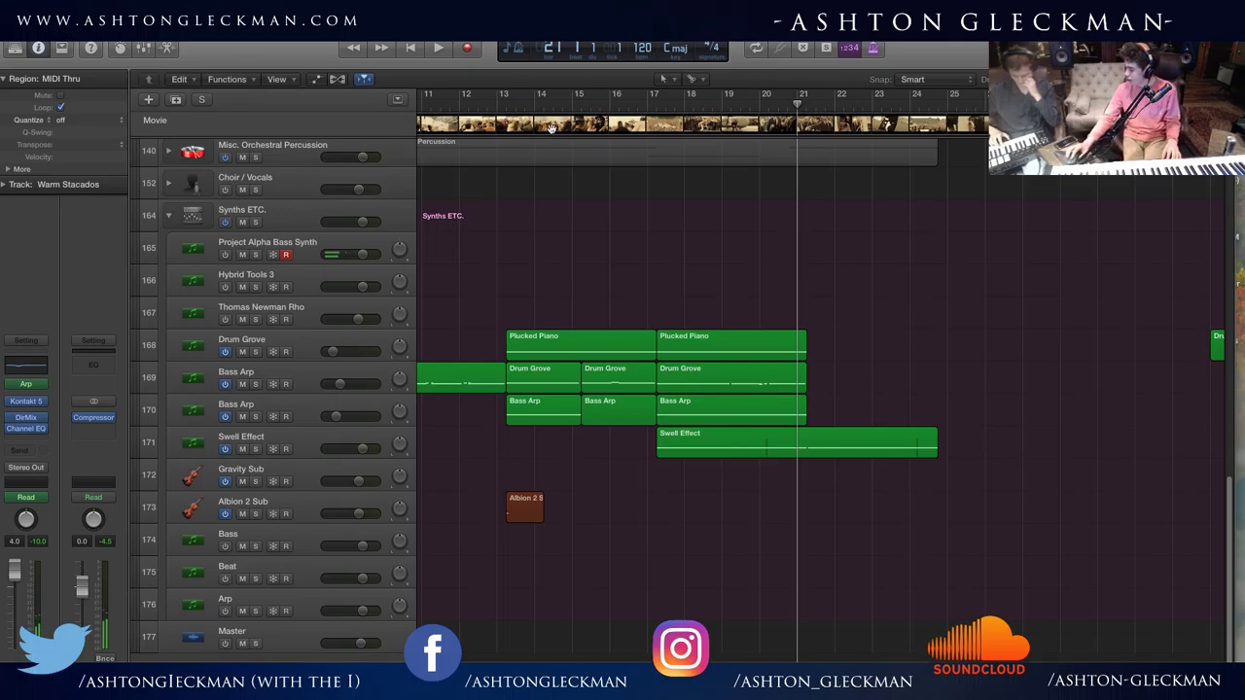
# Audition the music from bar 13, and start recording the armed tracks from bar 20
pyautogui.click(497, 107)
pyautogui.press('space')
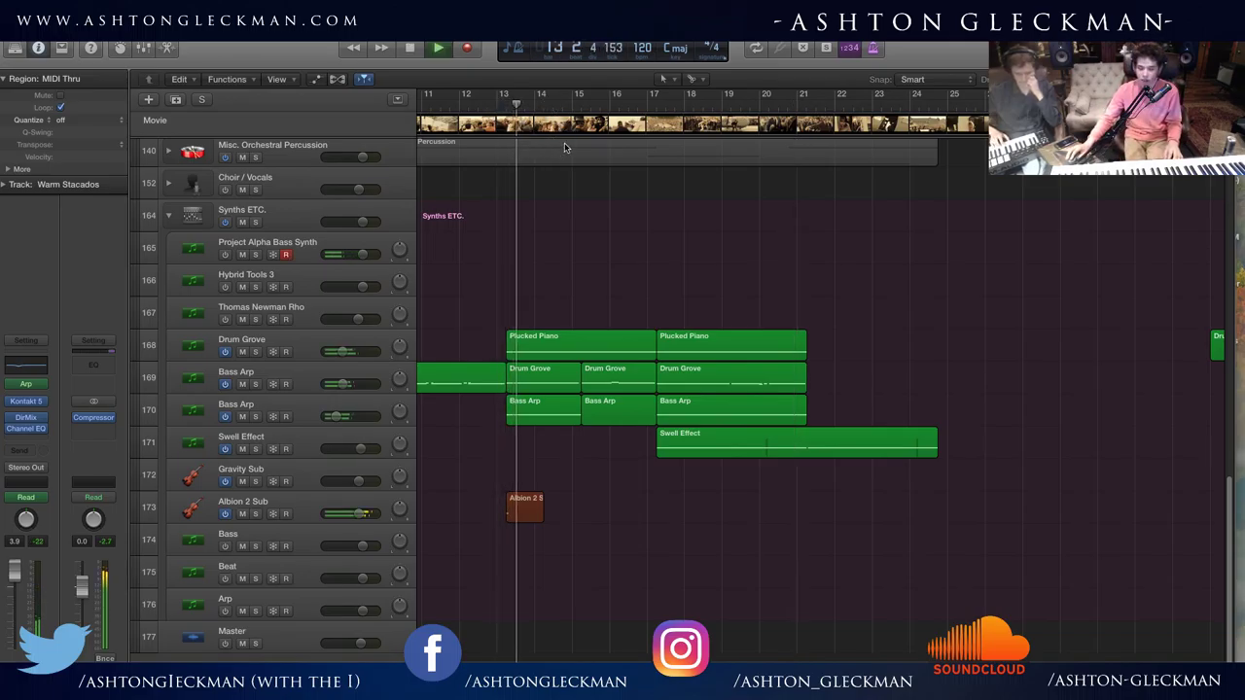
pyautogui.click(766, 105)
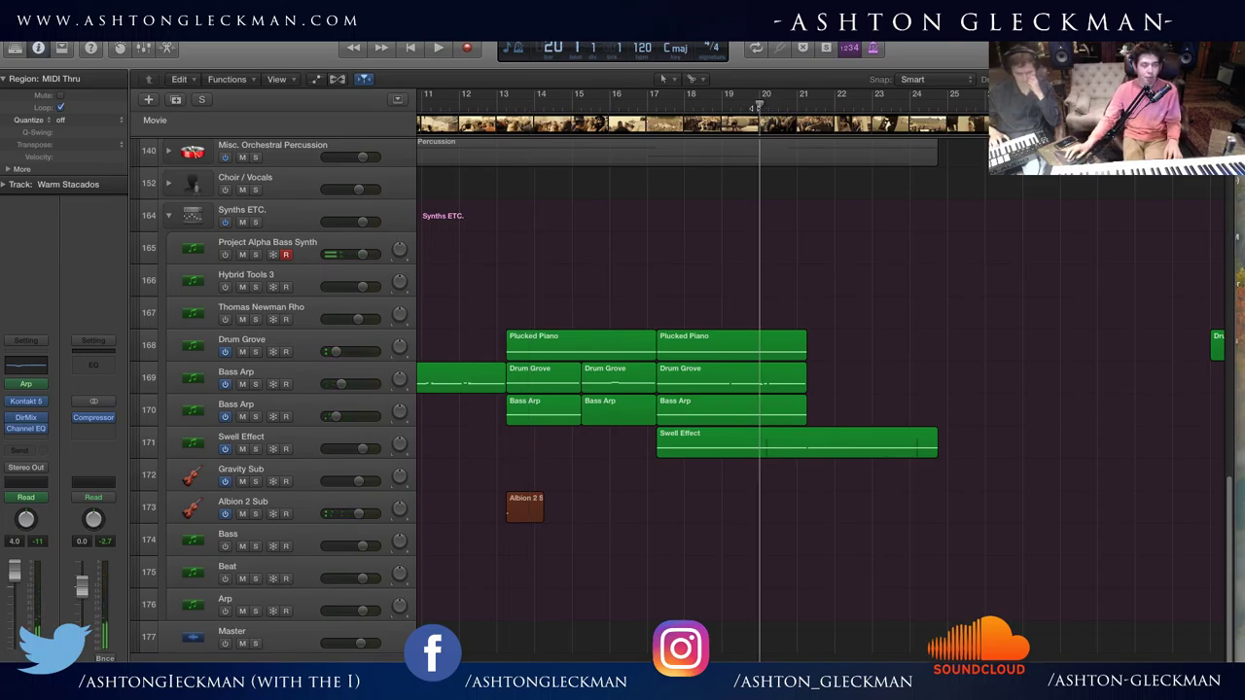
pyautogui.press('space')
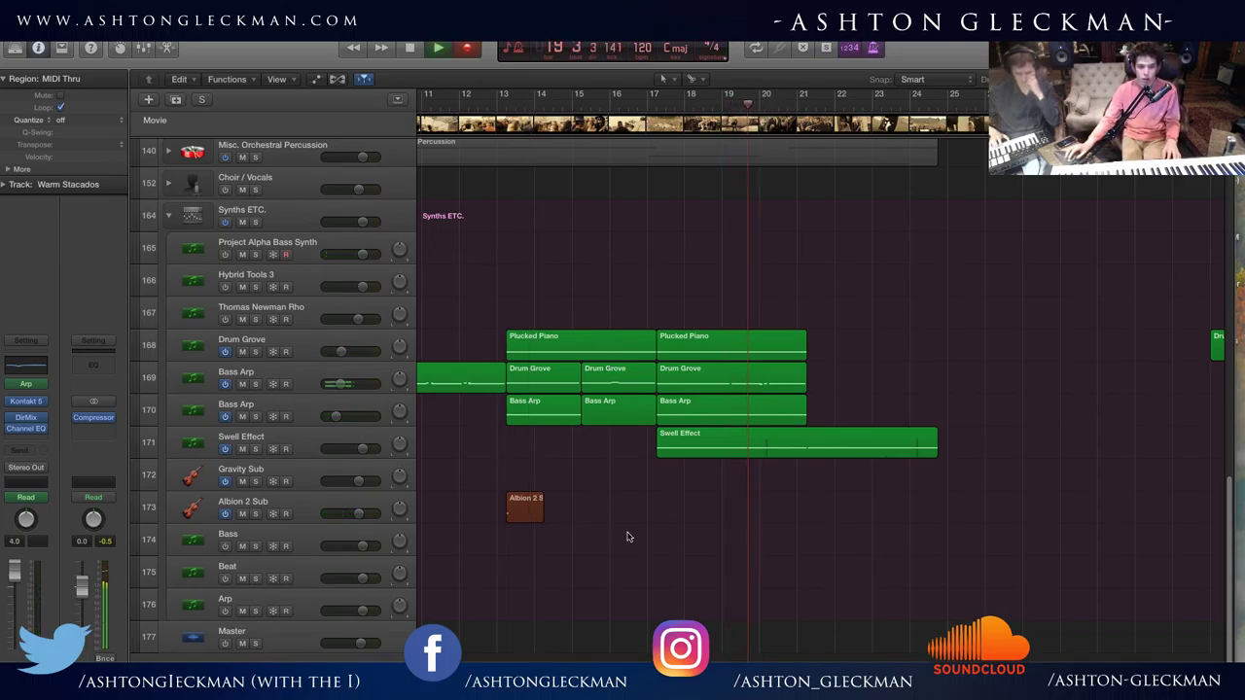
pyautogui.scroll(2, 560, 585)
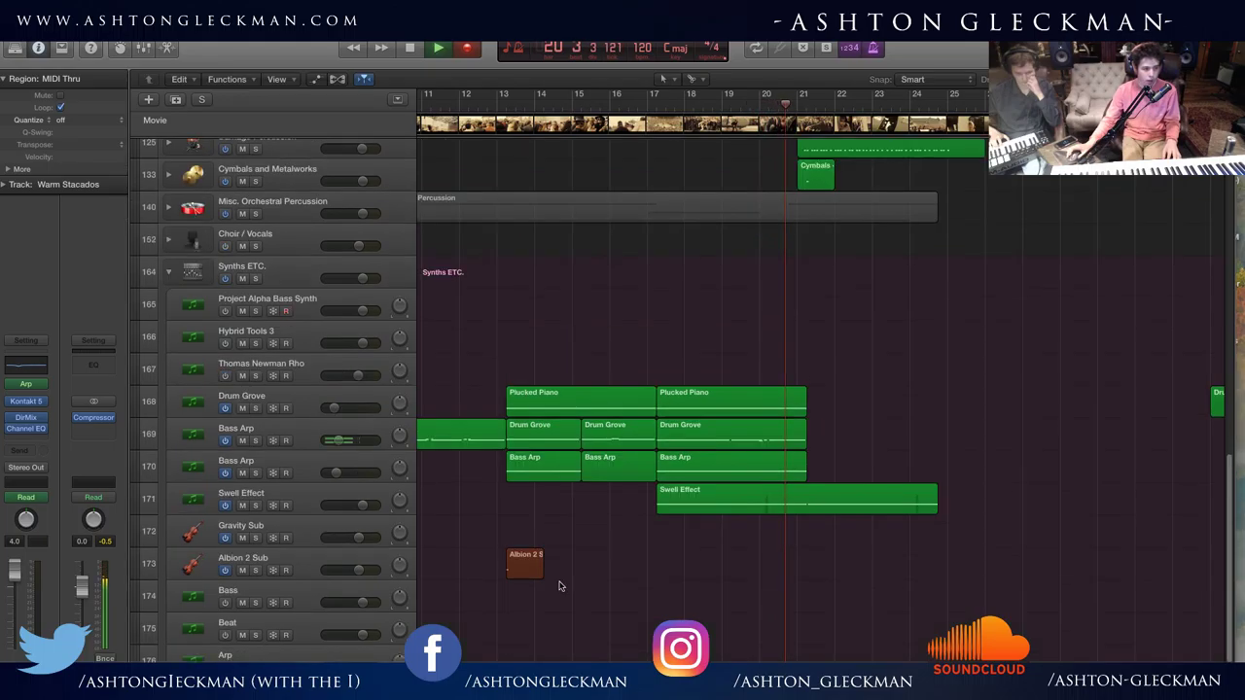
pyautogui.scroll(5, 559, 586)
pyautogui.hscroll(5, 559, 586)
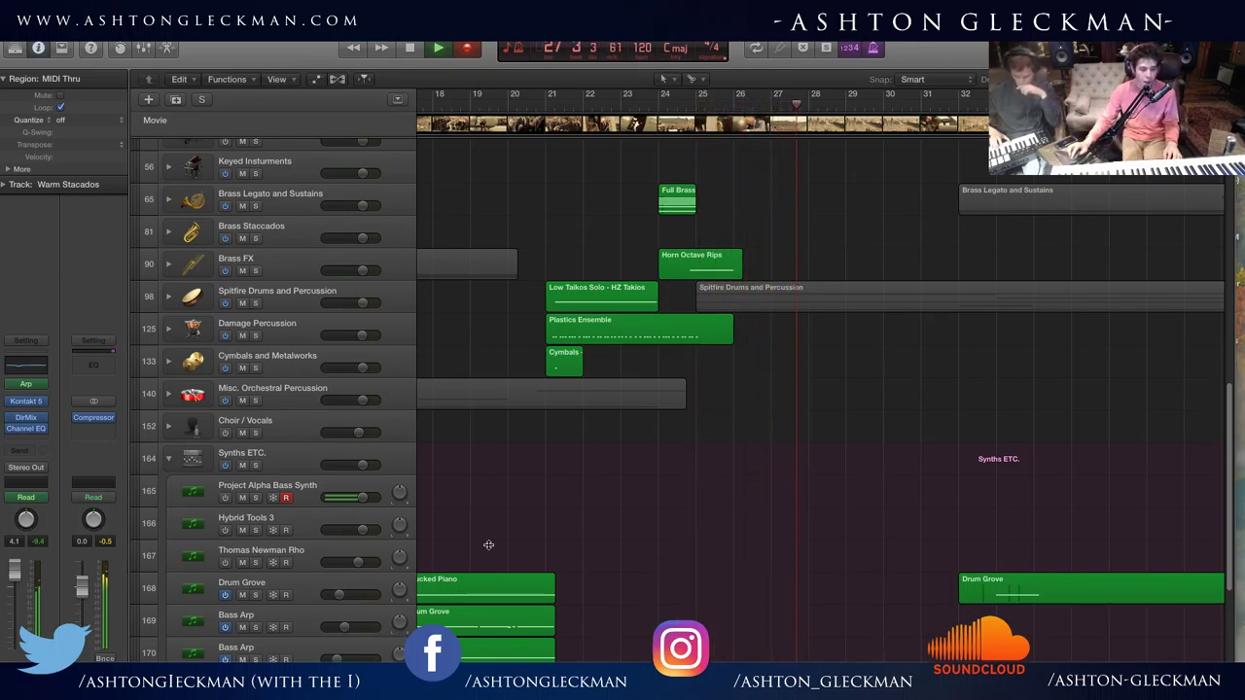
# Watch the movie in an enlarged floating window during the recording, and close the window once the take is stopped
pyautogui.press('alt+super+m')
pyautogui.moveTo(907, 298); pyautogui.dragTo(289, 184)
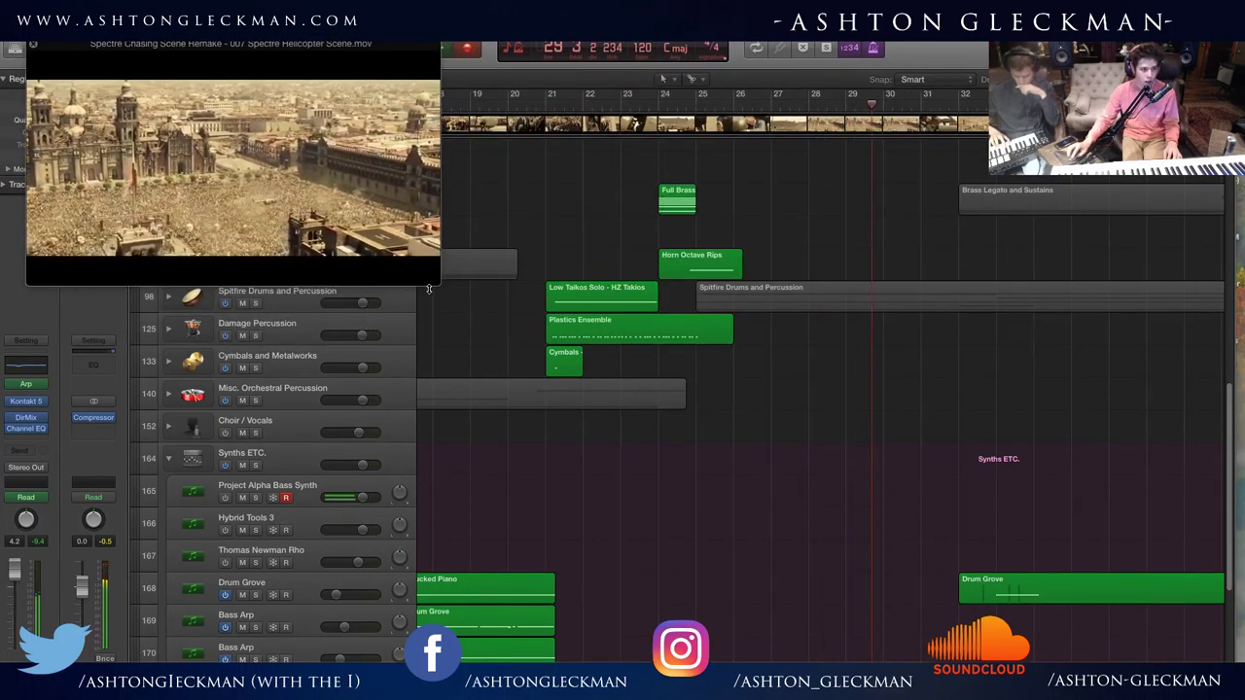
pyautogui.moveTo(428, 288); pyautogui.dragTo(611, 413)
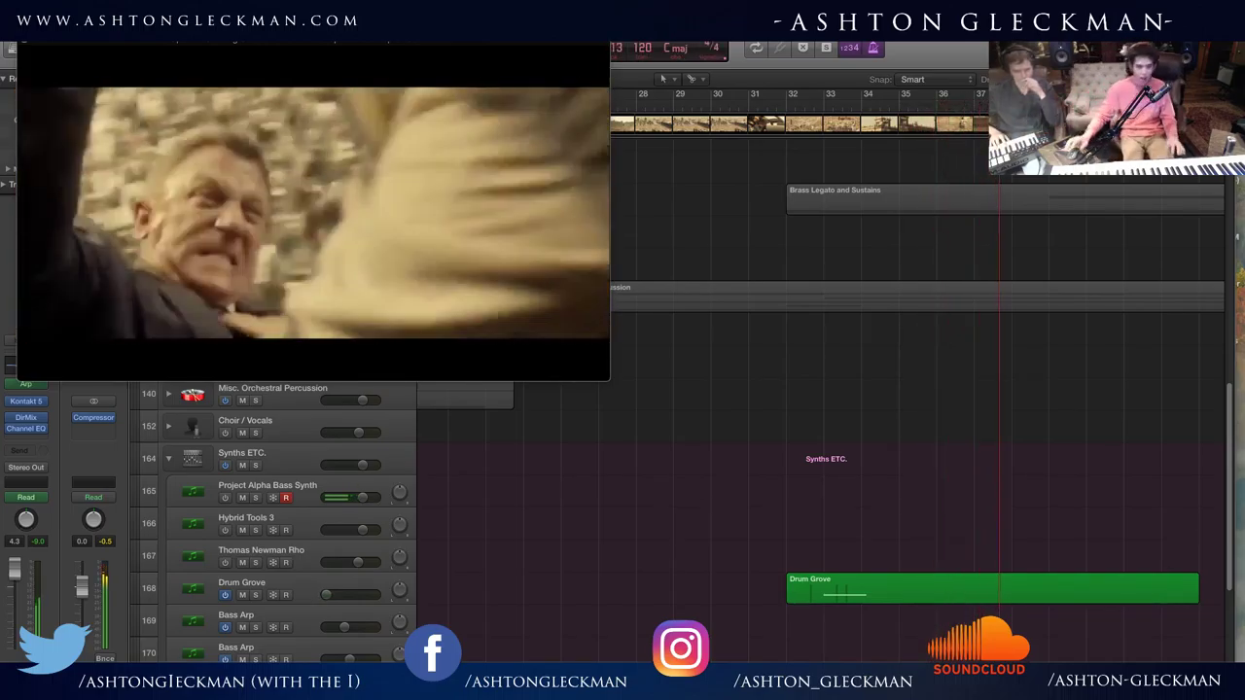
pyautogui.moveTo(156, 35); pyautogui.dragTo(808, 441)
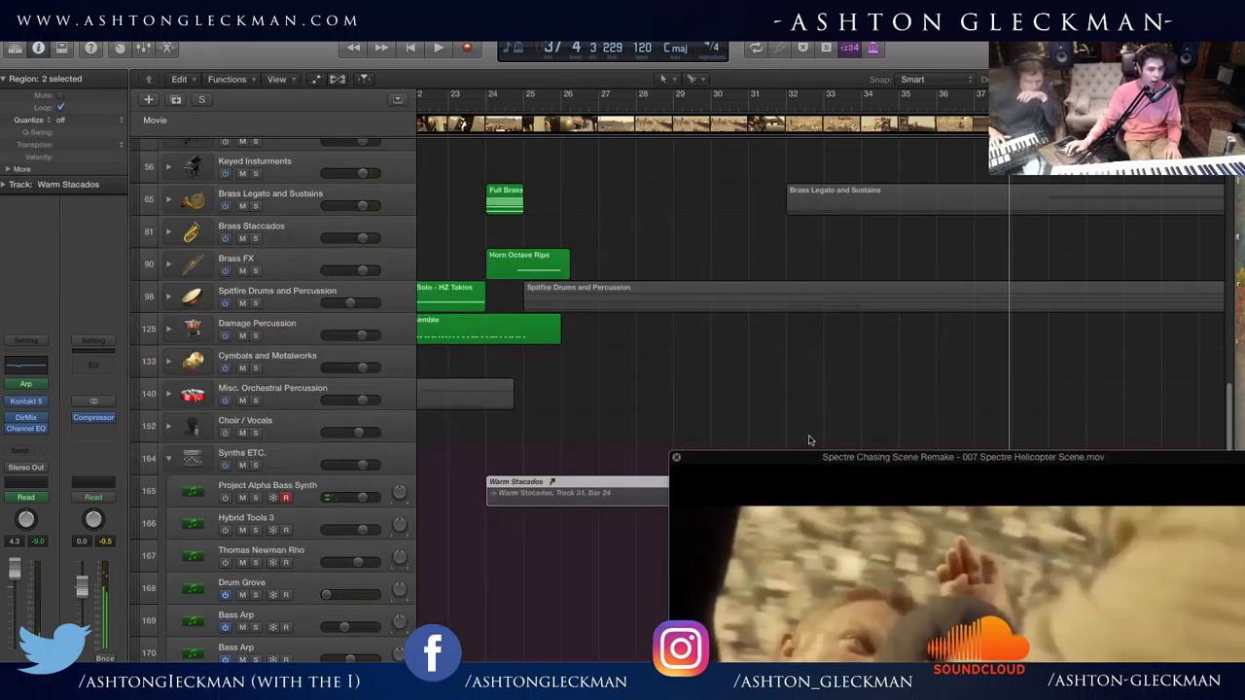
pyautogui.click(675, 458)
# Turn off looping for the newly recorded Warm Stacados regions and shorten them to end at bar 33
pyautogui.moveTo(1019, 485); pyautogui.dragTo(1012, 486)
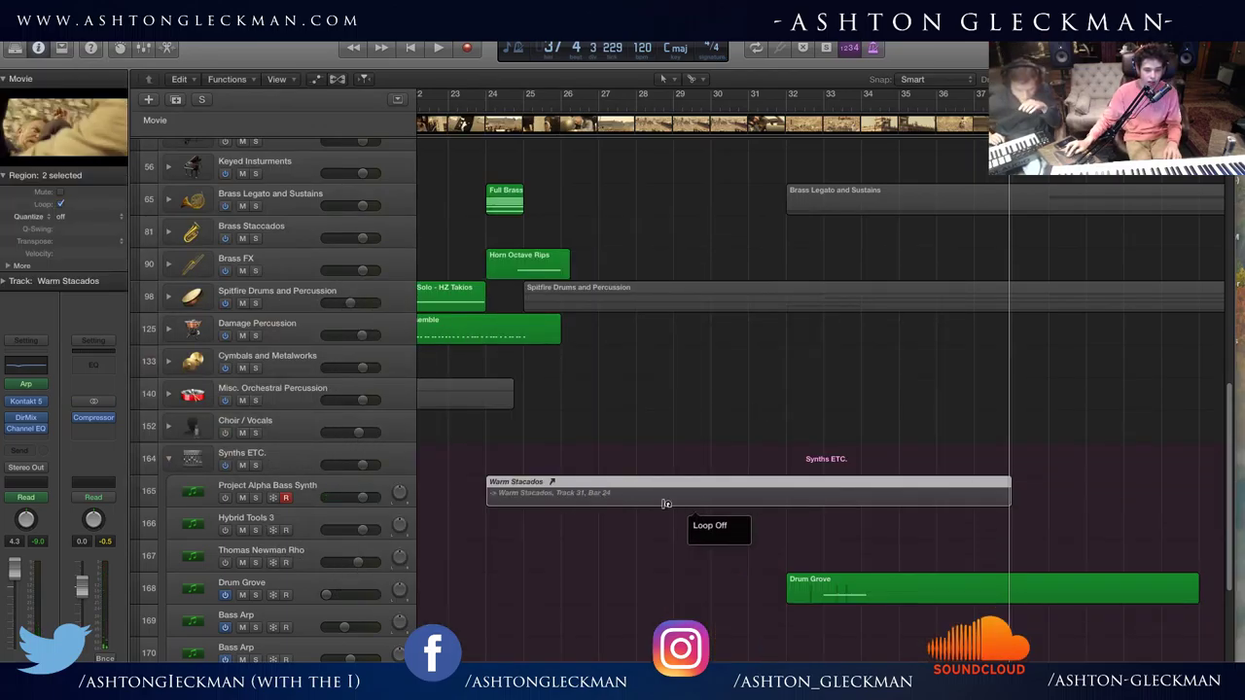
pyautogui.click(782, 92)
pyautogui.rightClick(796, 100)
pyautogui.click(1033, 523)
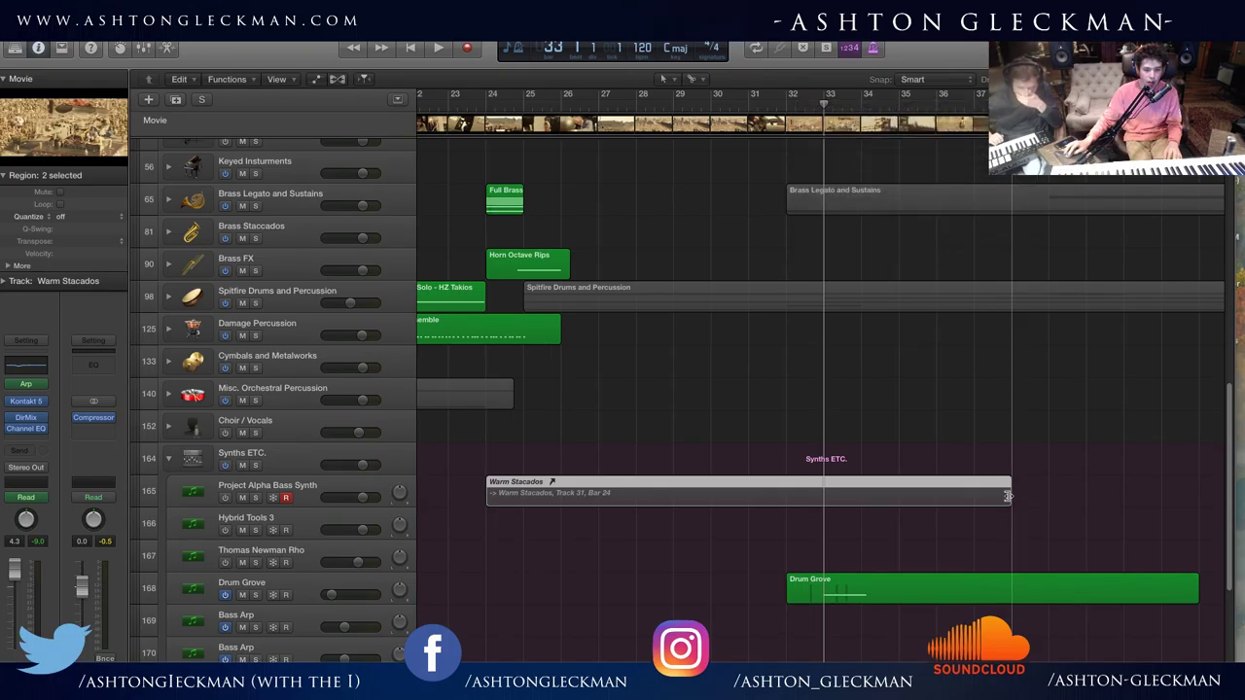
pyautogui.moveTo(1012, 496); pyautogui.dragTo(824, 499)
pyautogui.scroll(15, 820, 516)
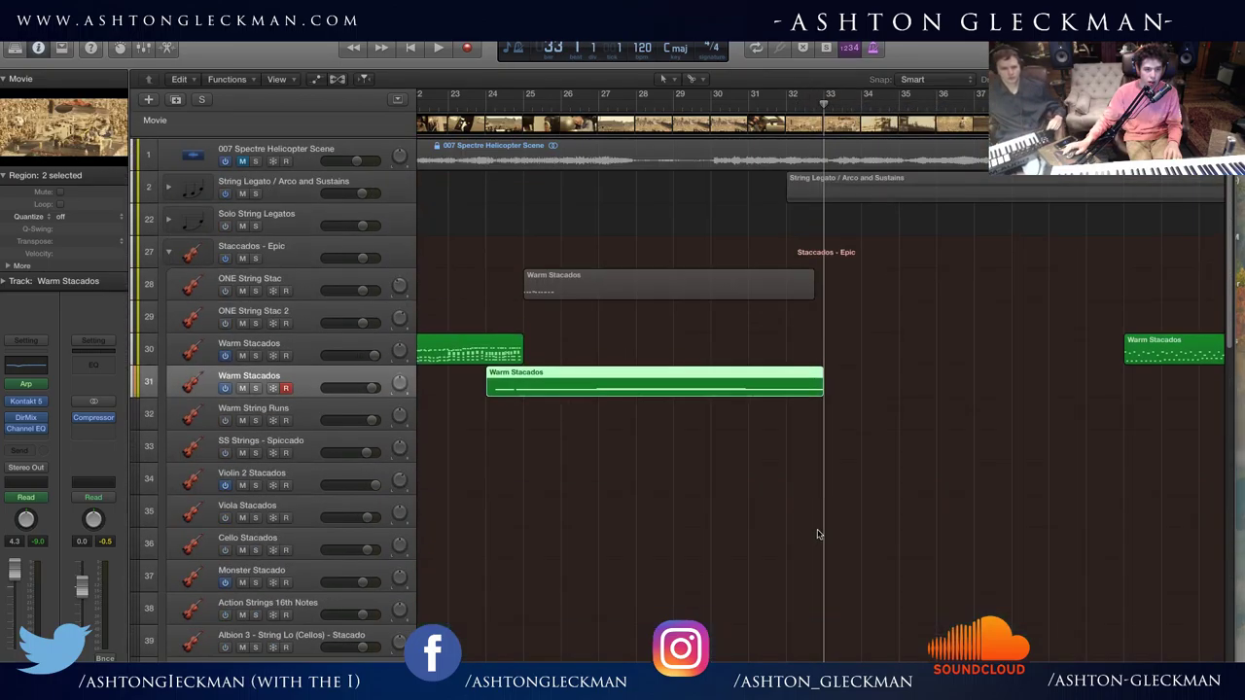
# Set the playhead to bar 24 and turn the Warm Stacados alias on the Project Alpha Bass Synth track into a real copy
pyautogui.scroll(-15, 840, 455)
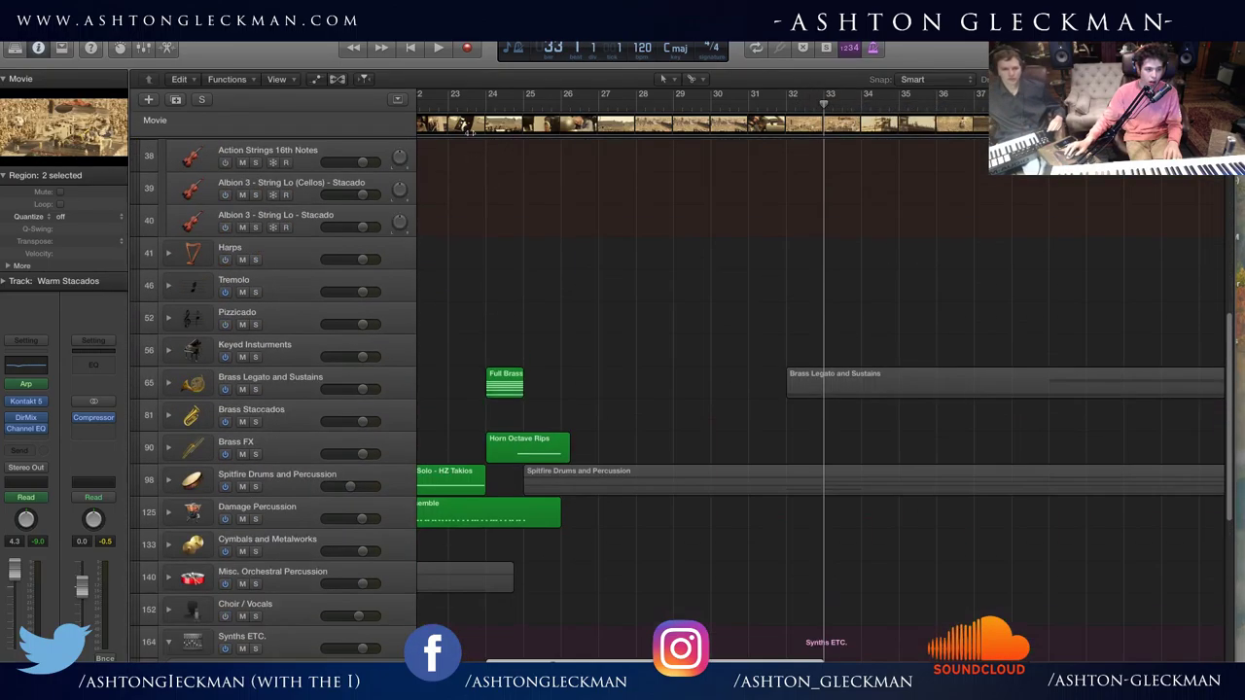
pyautogui.click(487, 94)
pyautogui.scroll(-2, 578, 622)
pyautogui.doubleClick(574, 619)
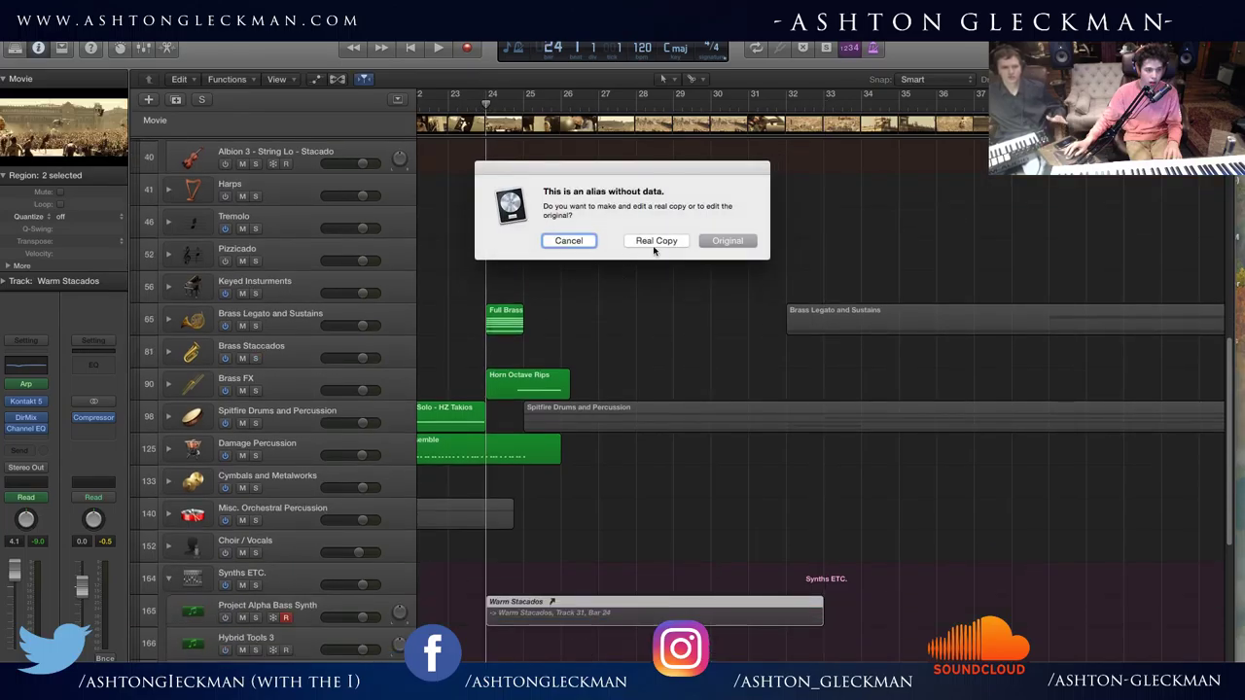
pyautogui.click(658, 243)
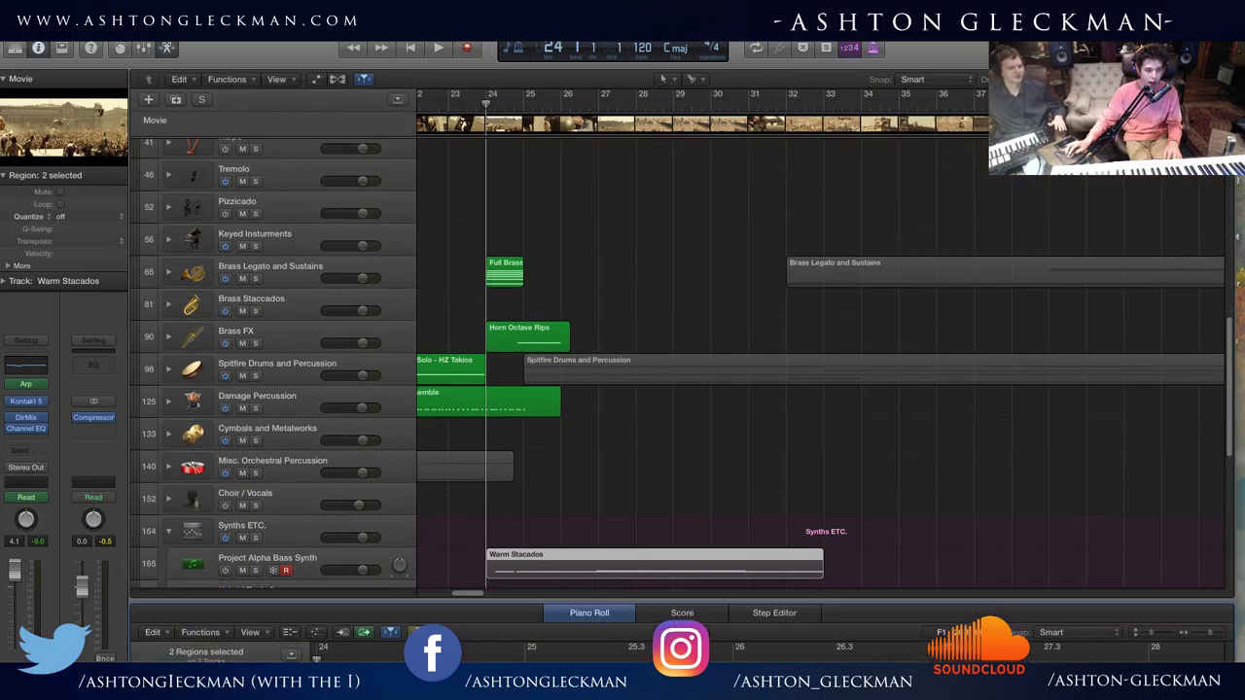
# In the bass synth region's enlarged piano roll, delete the short first note, start the long low note at bar 25, and play it back
pyautogui.scroll(-2, 681, 389)
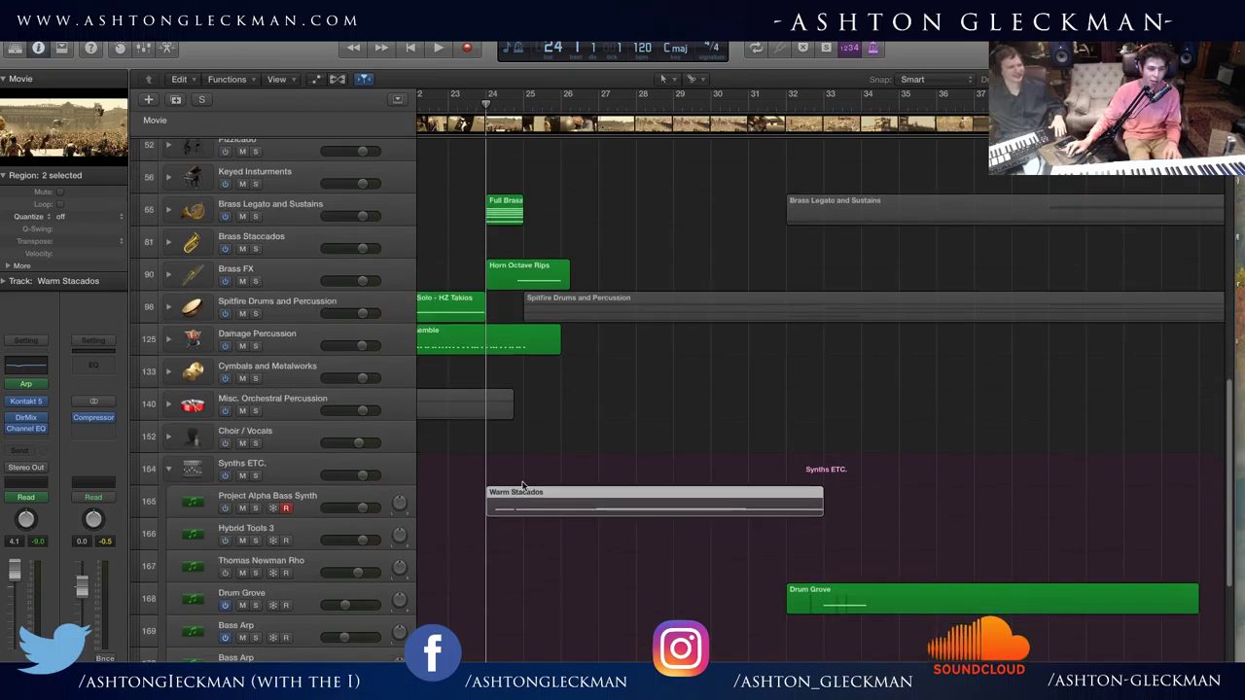
pyautogui.click(533, 507)
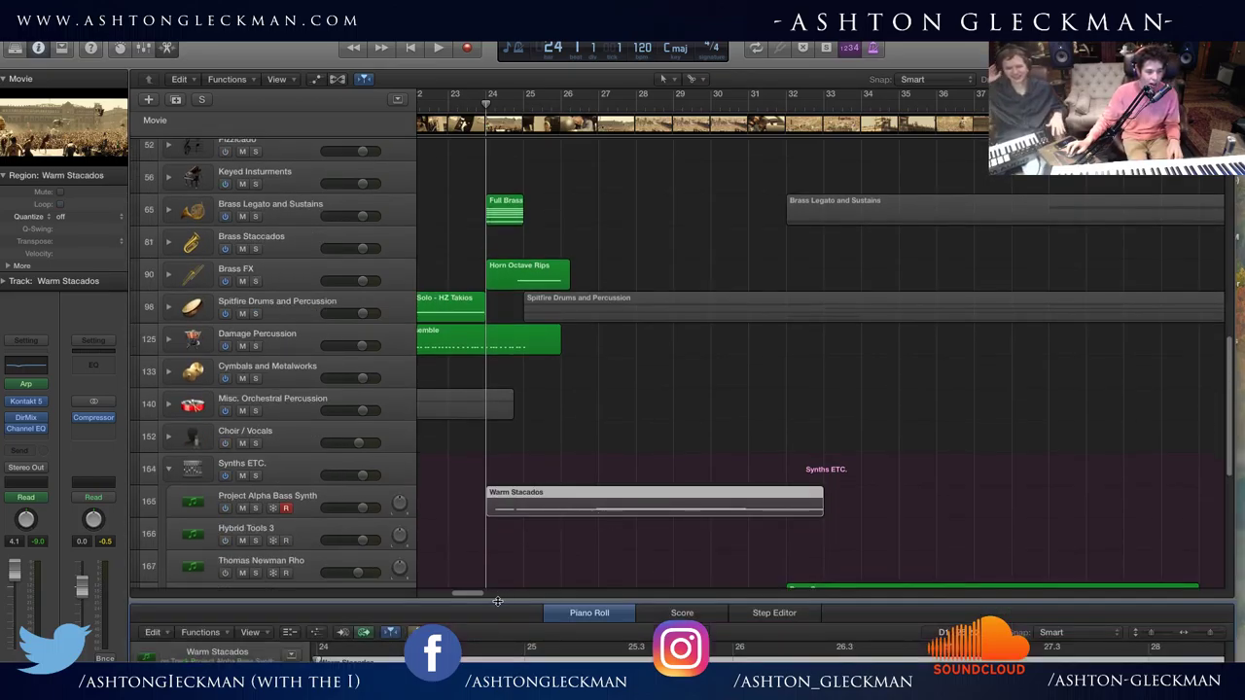
pyautogui.moveTo(497, 600); pyautogui.dragTo(498, 313)
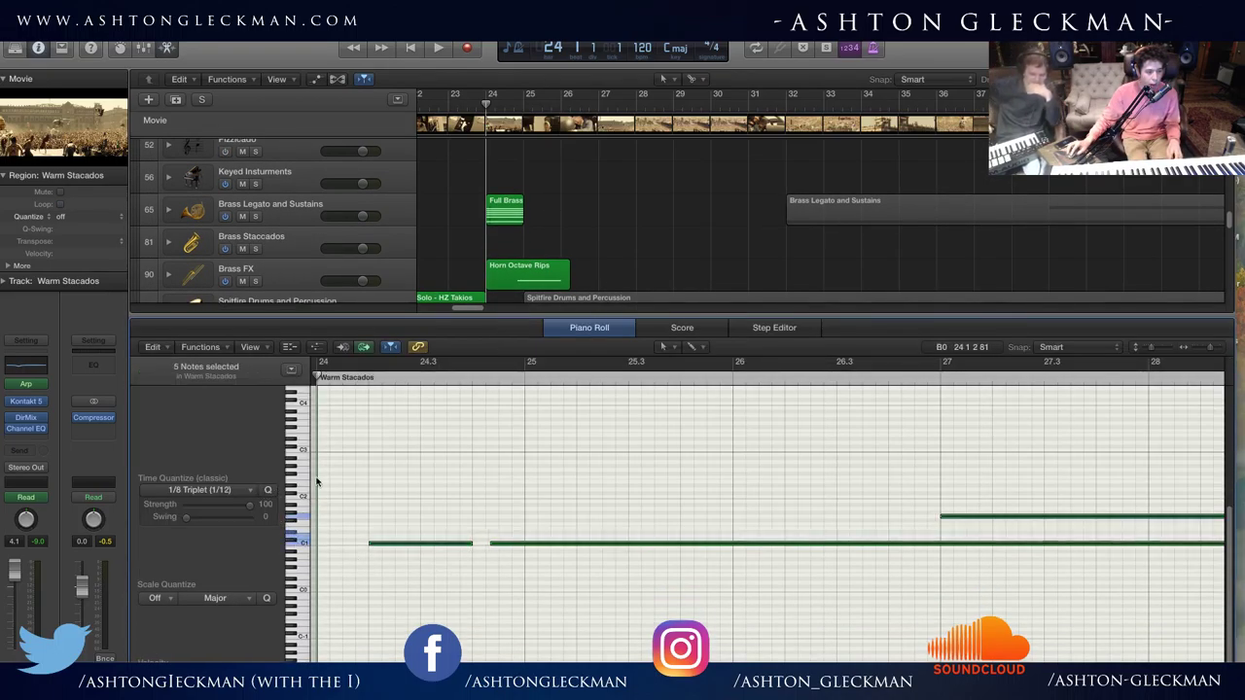
pyautogui.click(359, 381)
pyautogui.moveTo(476, 618); pyautogui.dragTo(526, 543)
pyautogui.press('Delete')
pyautogui.click(515, 377)
pyautogui.press('space')
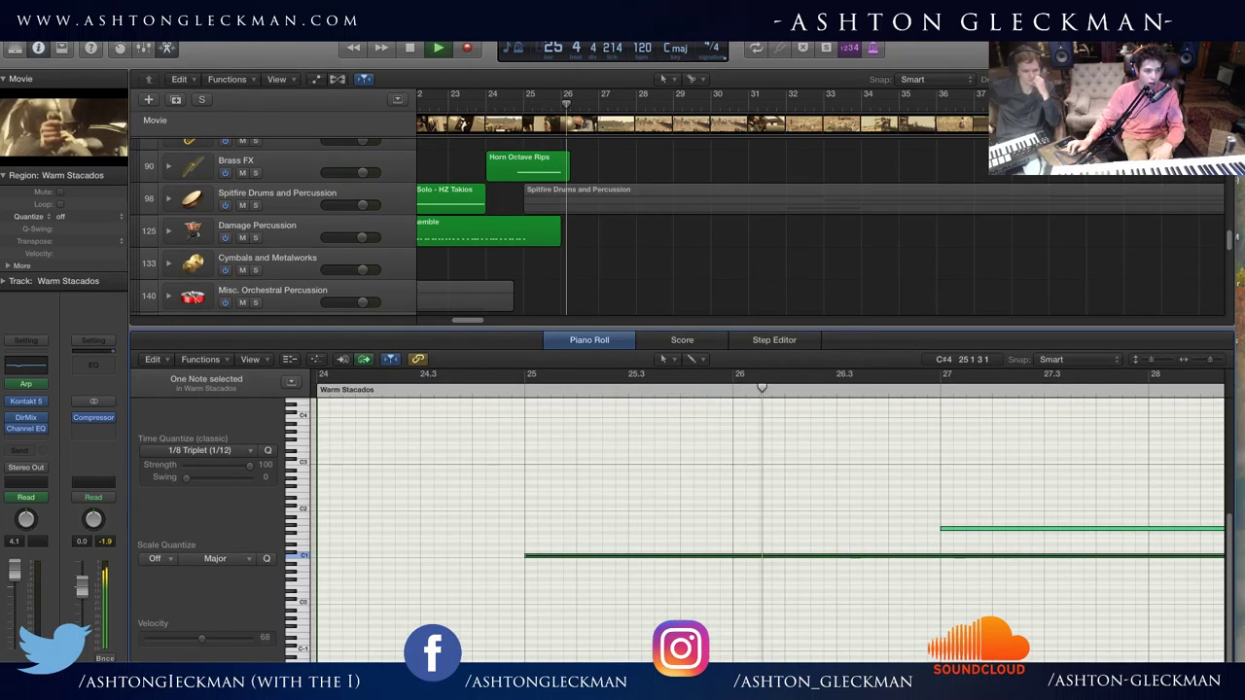
# Close the piano roll, enable the Project Alpha Bass Synth track so its region sounds, and return the playhead to bar 25
pyautogui.press('e')
pyautogui.scroll(5, 625, 361)
pyautogui.scroll(-5, 626, 361)
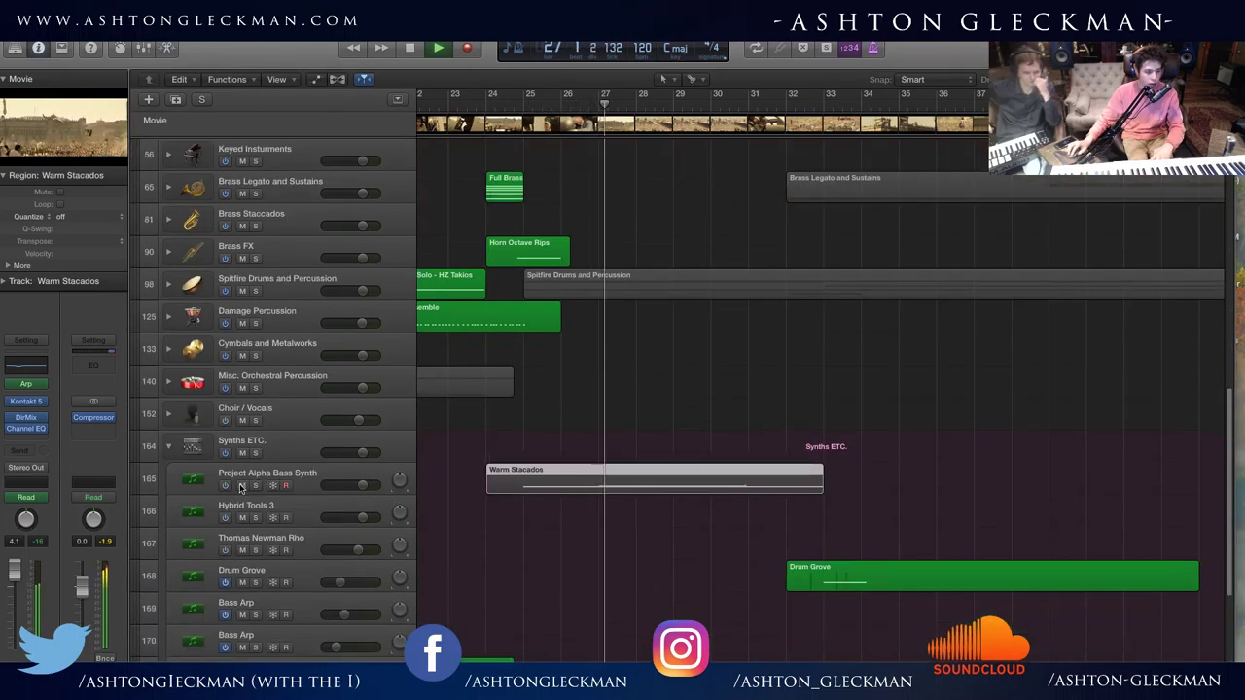
pyautogui.click(560, 477)
pyautogui.rightClick(533, 99)
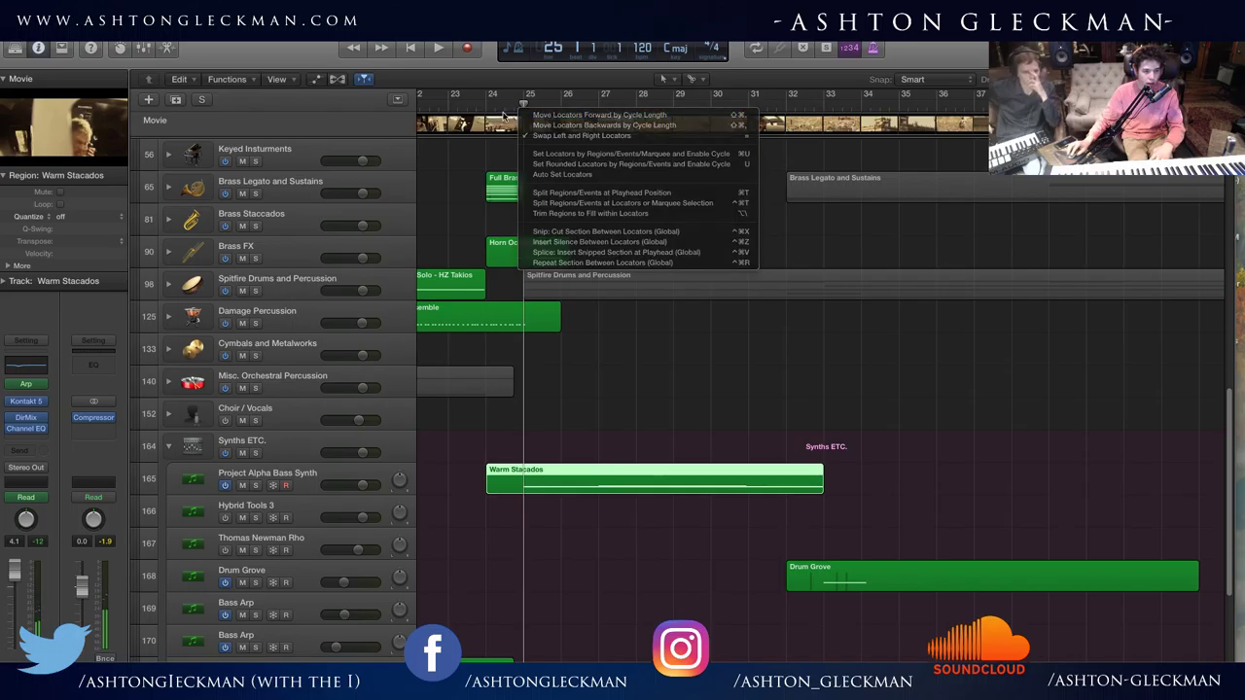
pyautogui.press('space')
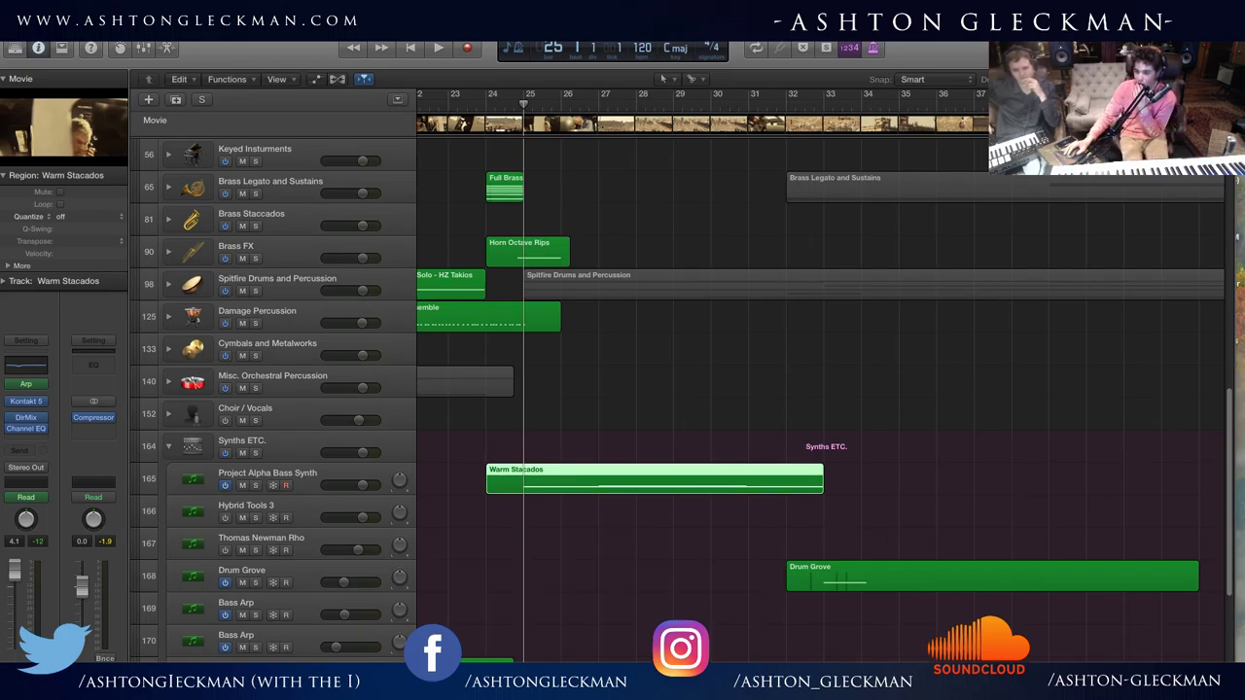
# Solo the Project Alpha Bass Synth track and delete the Warm Stacados region on the ONE String Stac track
pyautogui.click(505, 433)
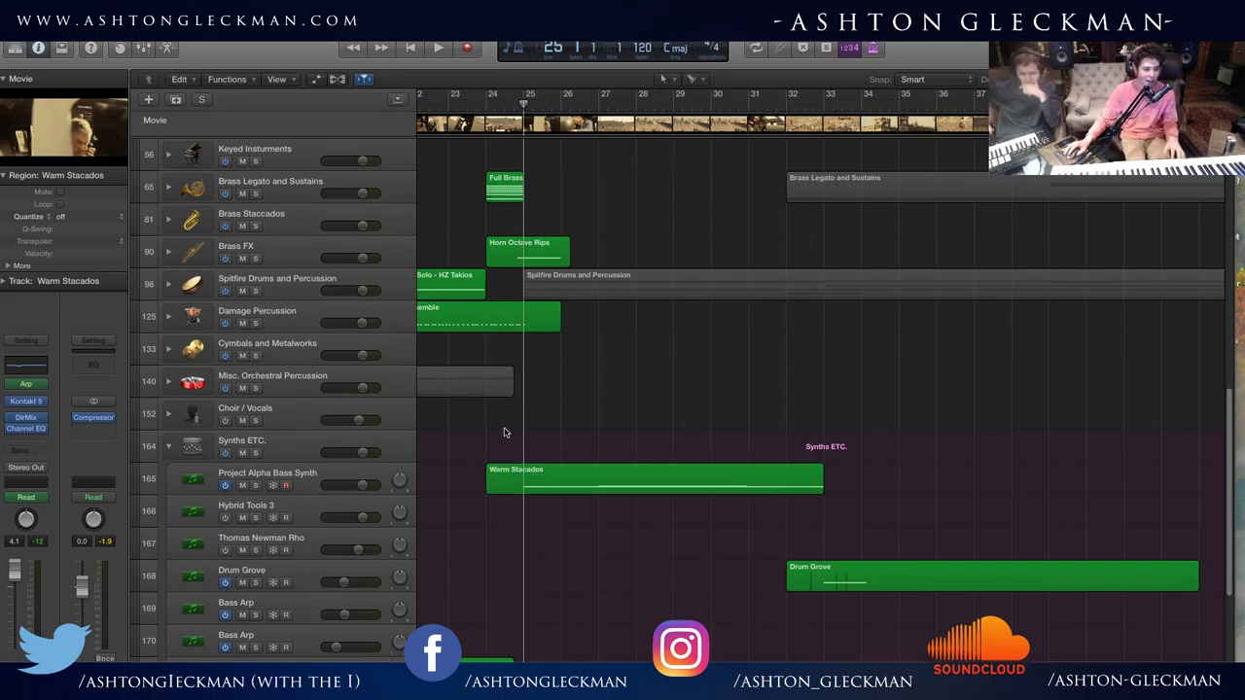
pyautogui.click(255, 486)
pyautogui.scroll(15, 537, 437)
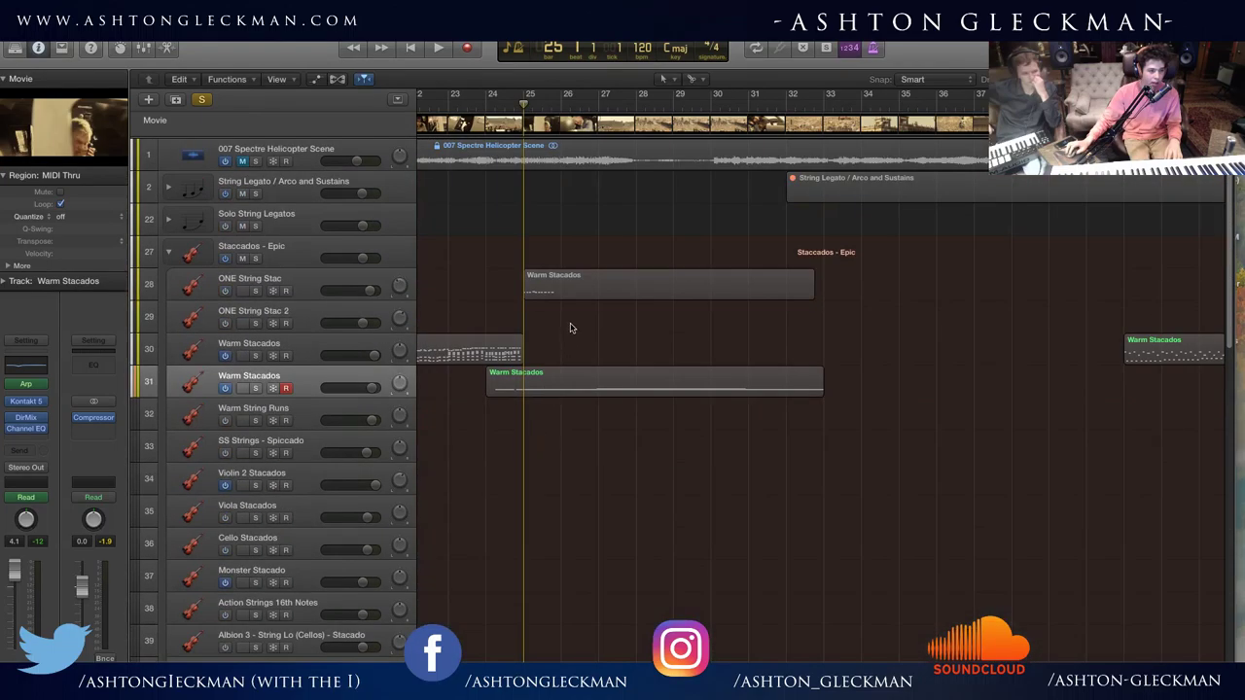
pyautogui.click(546, 286)
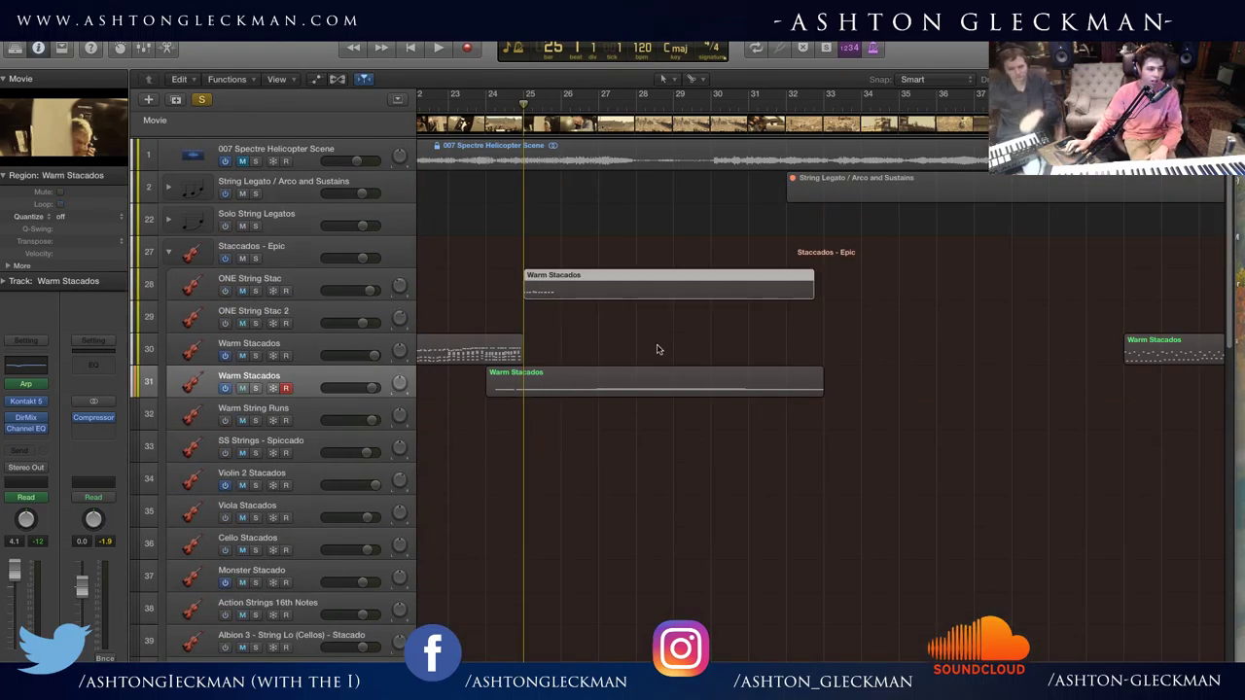
pyautogui.press('Delete')
# In the Warm Stacados region on track 31, delete the short first note and start the long low note at bar 25
pyautogui.doubleClick(549, 389)
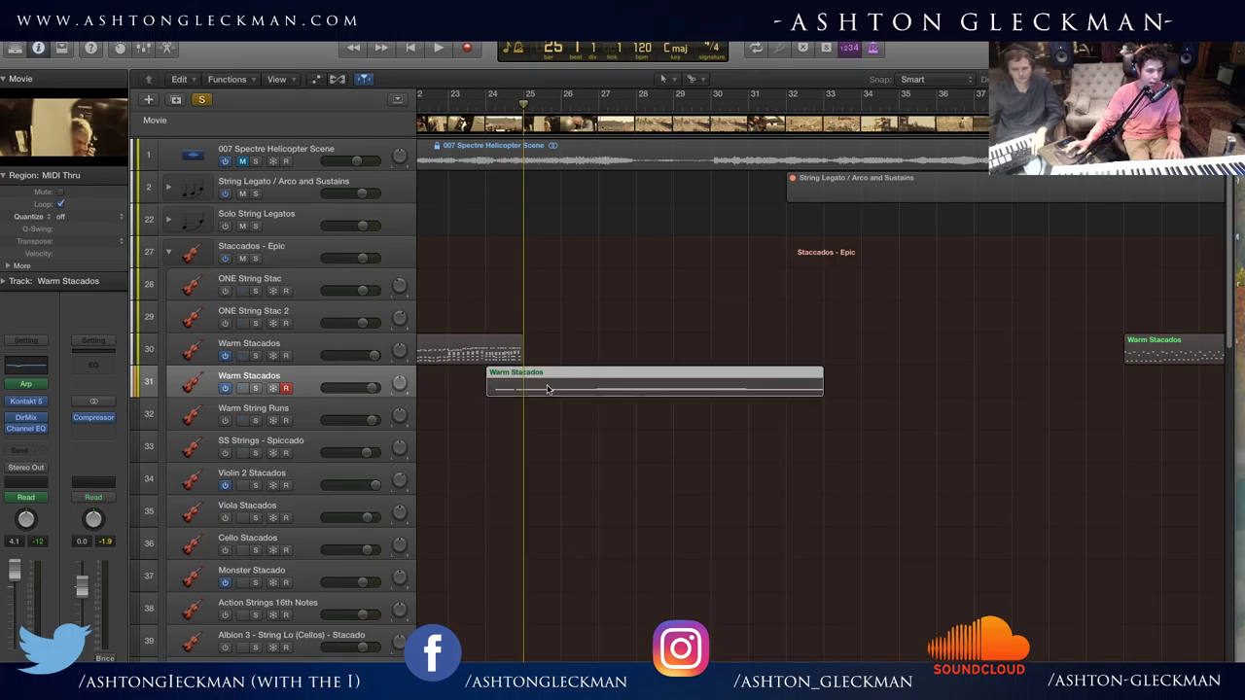
pyautogui.moveTo(439, 584); pyautogui.dragTo(407, 508)
pyautogui.press('Delete')
pyautogui.moveTo(487, 546); pyautogui.dragTo(525, 547)
pyautogui.press('p')
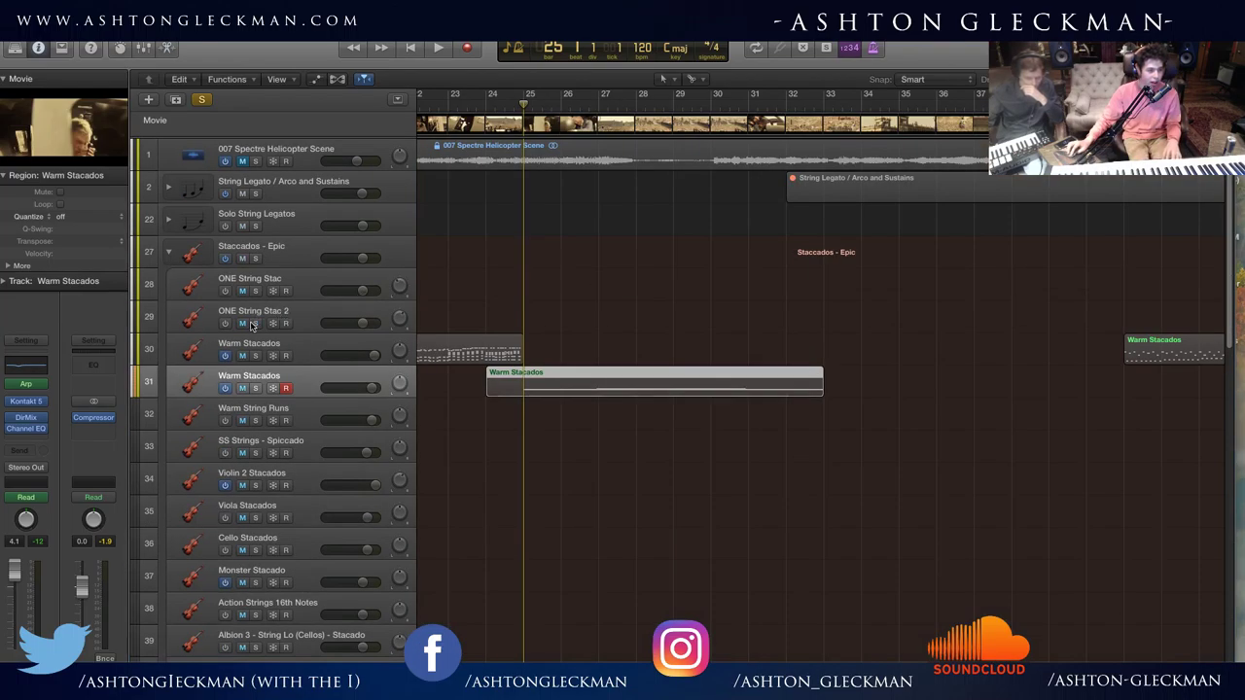
# Play from bar 24 and add Warm Stacados track 31 to the soloed tracks
pyautogui.click(500, 104)
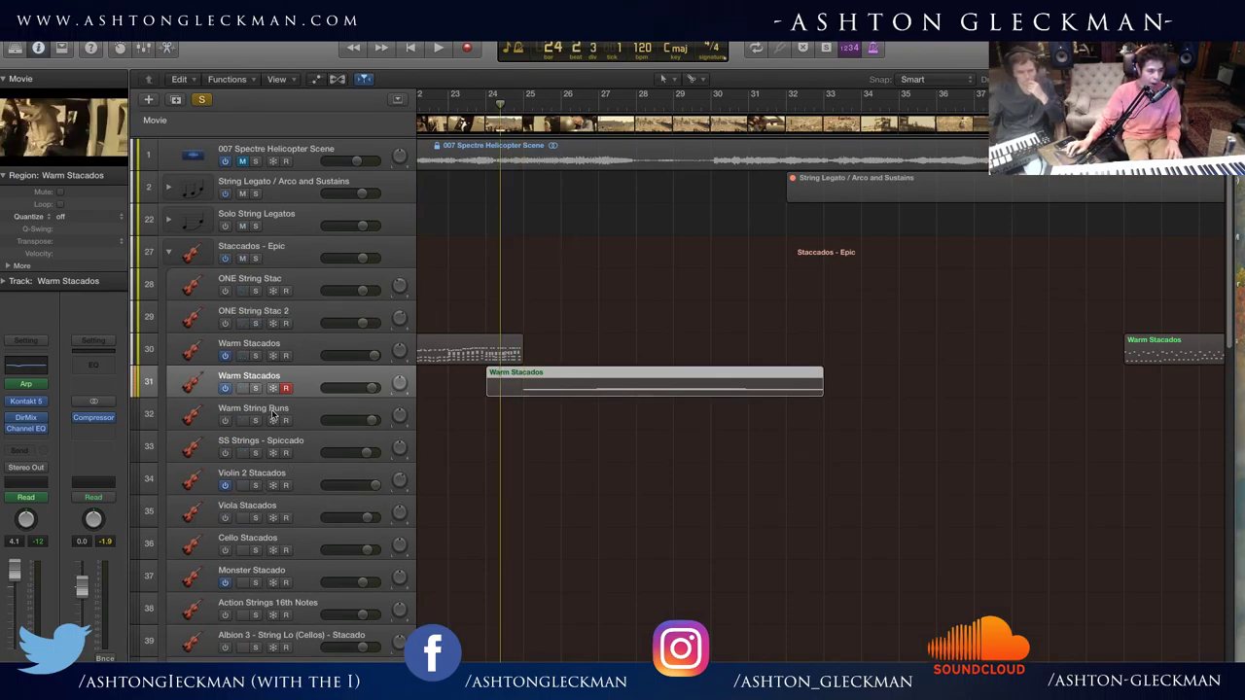
pyautogui.press('space')
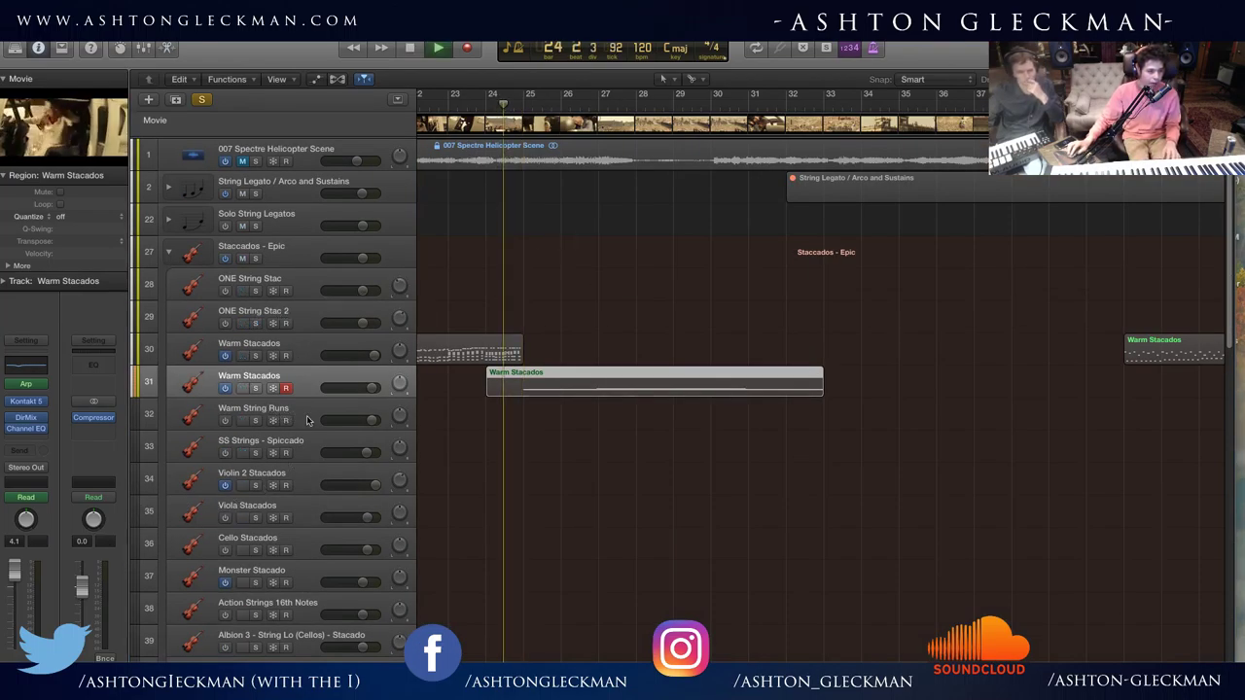
pyautogui.click(256, 388)
# Automate the volume of Warm Stacados track 31 to dip to -11.5 dB at bar 25 and rise to +4.2 dB just after bar 29
pyautogui.press('a')
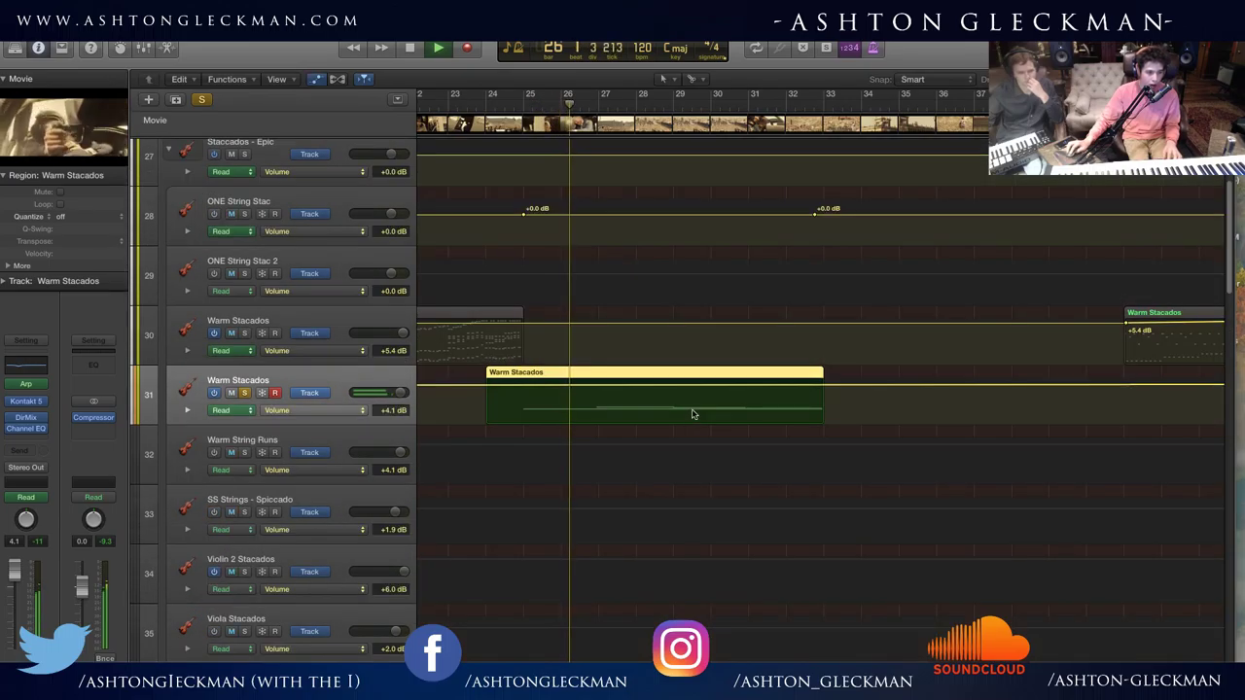
pyautogui.click(687, 386)
pyautogui.click(523, 386)
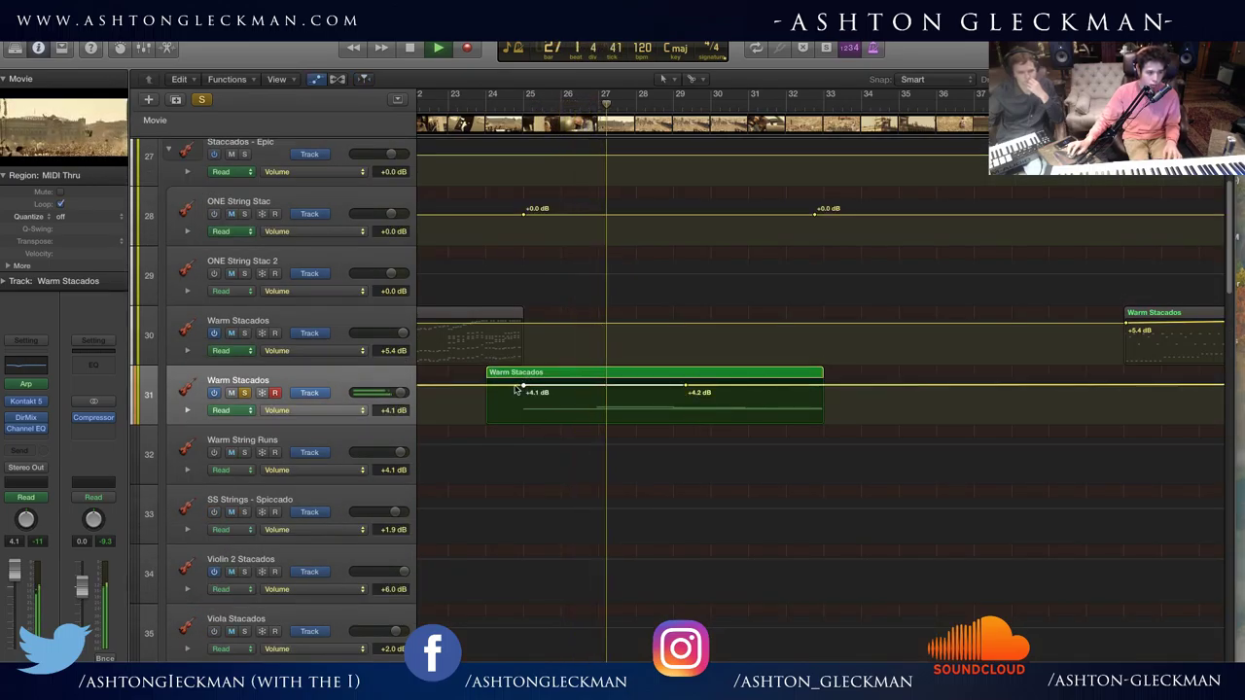
pyautogui.moveTo(522, 388); pyautogui.dragTo(524, 409)
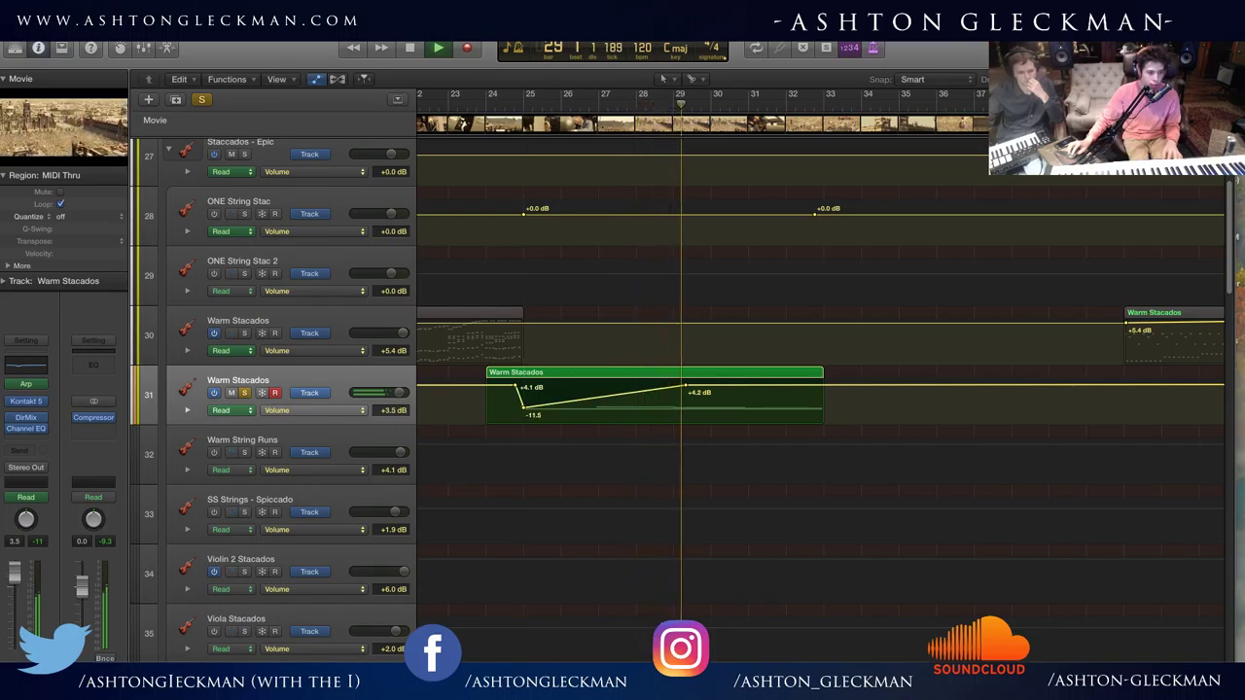
pyautogui.press('a')
pyautogui.press('space')
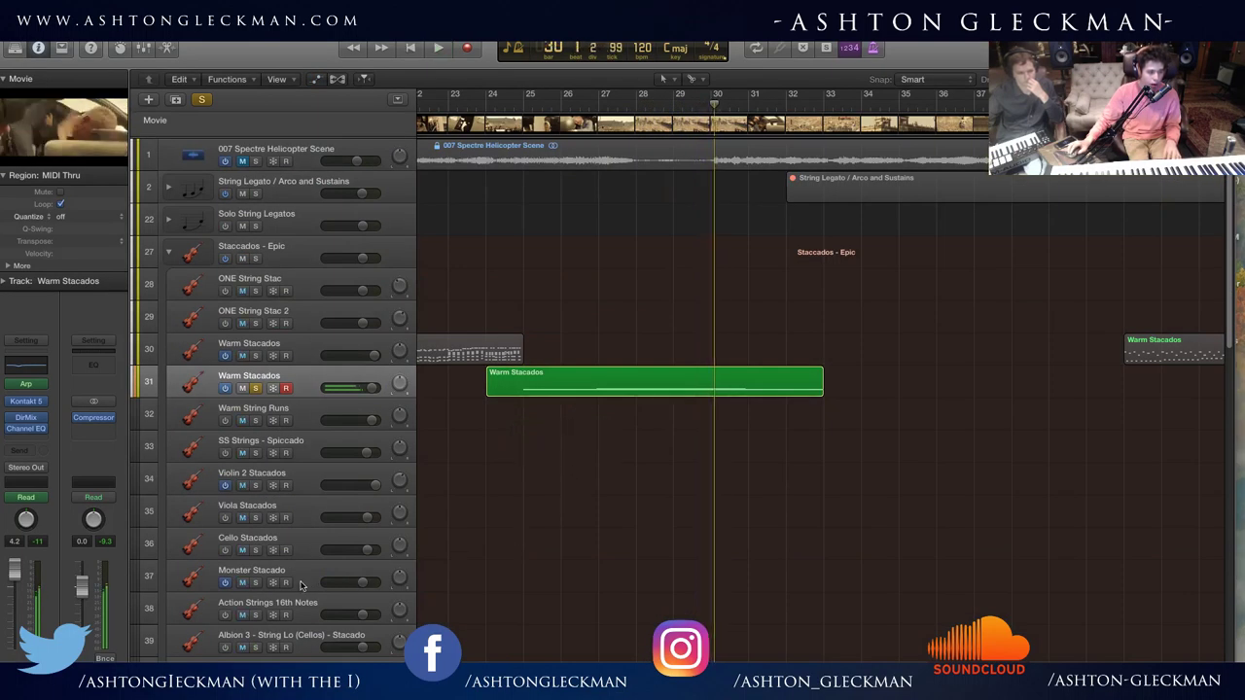
# Expand the Brass Staccados folder, and select and solo its 8th Note Brass Ensemble track for recording
pyautogui.scroll(-10, 311, 583)
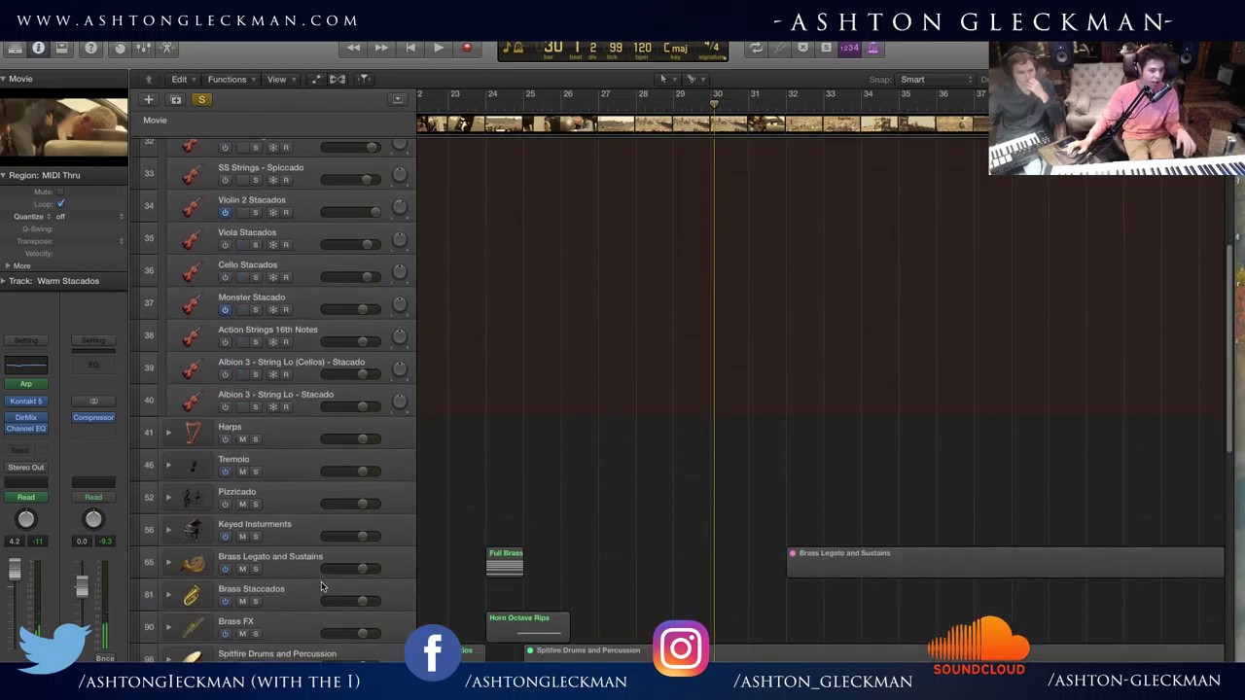
pyautogui.scroll(-2, 322, 587)
pyautogui.click(292, 530)
pyautogui.click(167, 529)
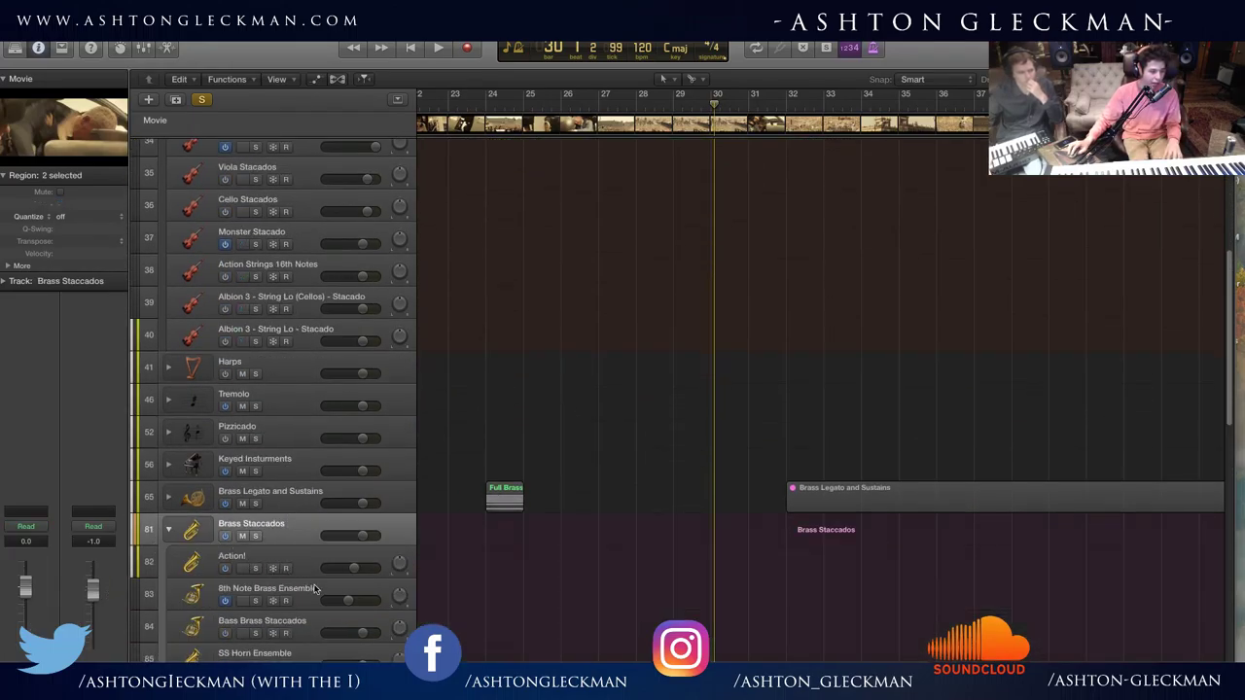
pyautogui.click(315, 589)
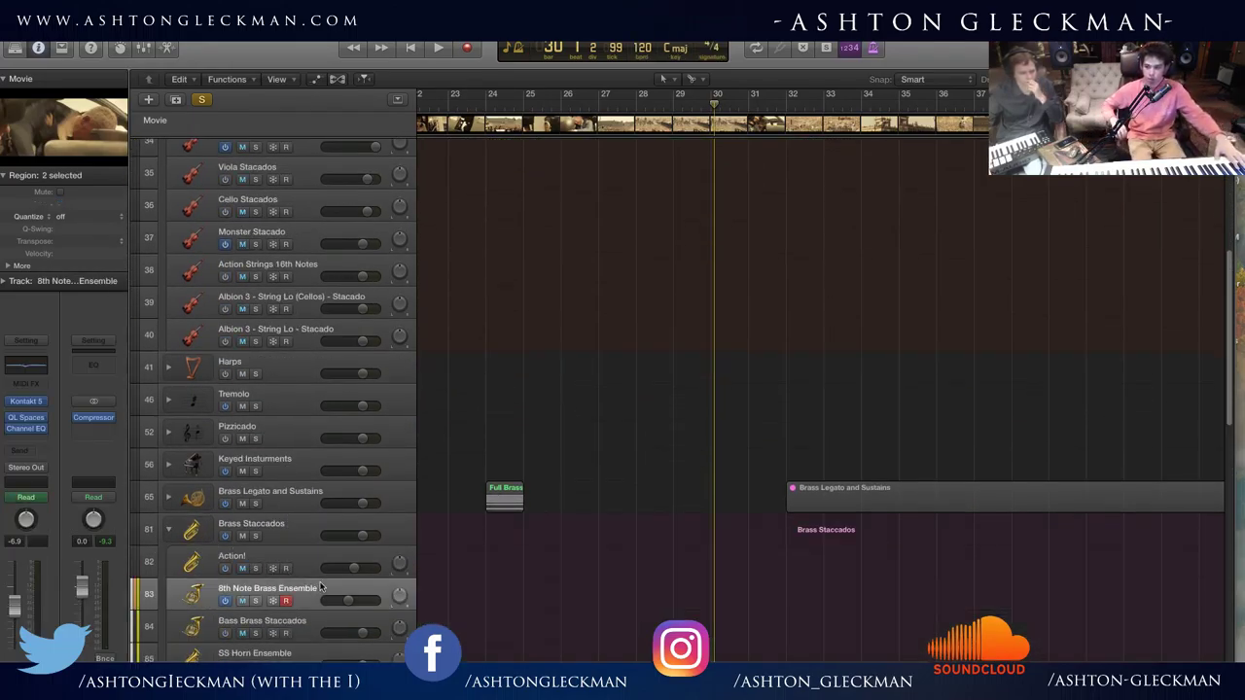
pyautogui.click(255, 600)
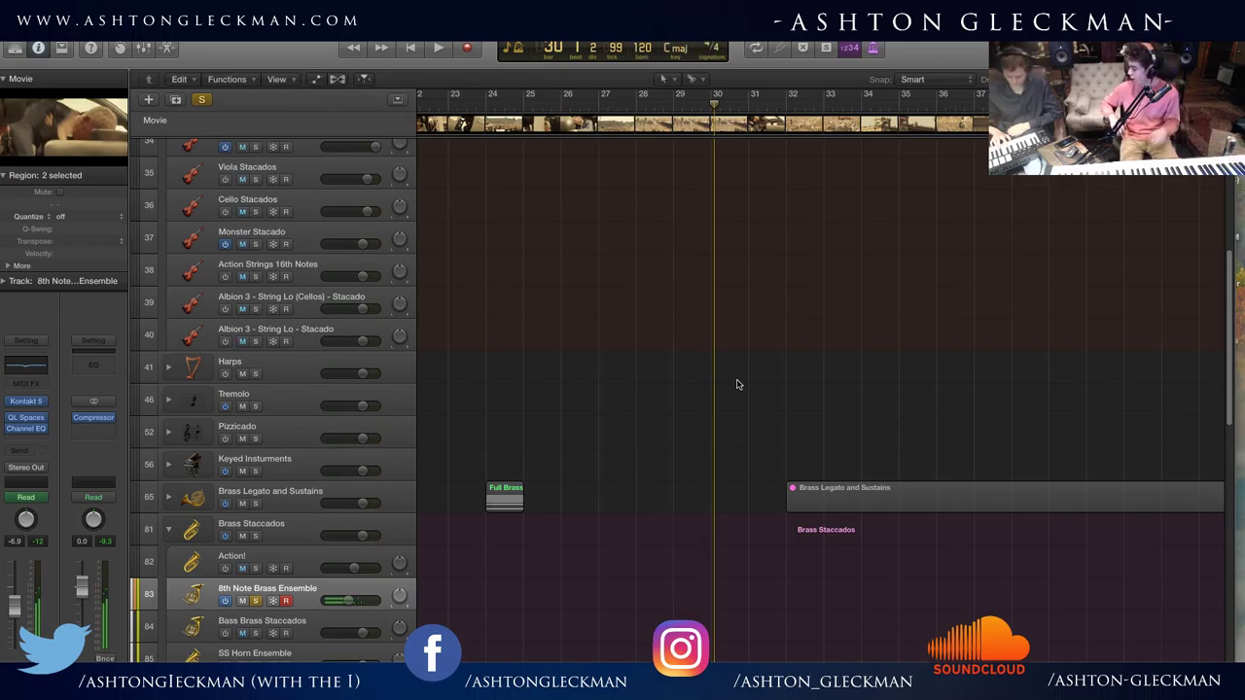
# Audition the soloed tracks from bar 24
pyautogui.scroll(10, 973, 418)
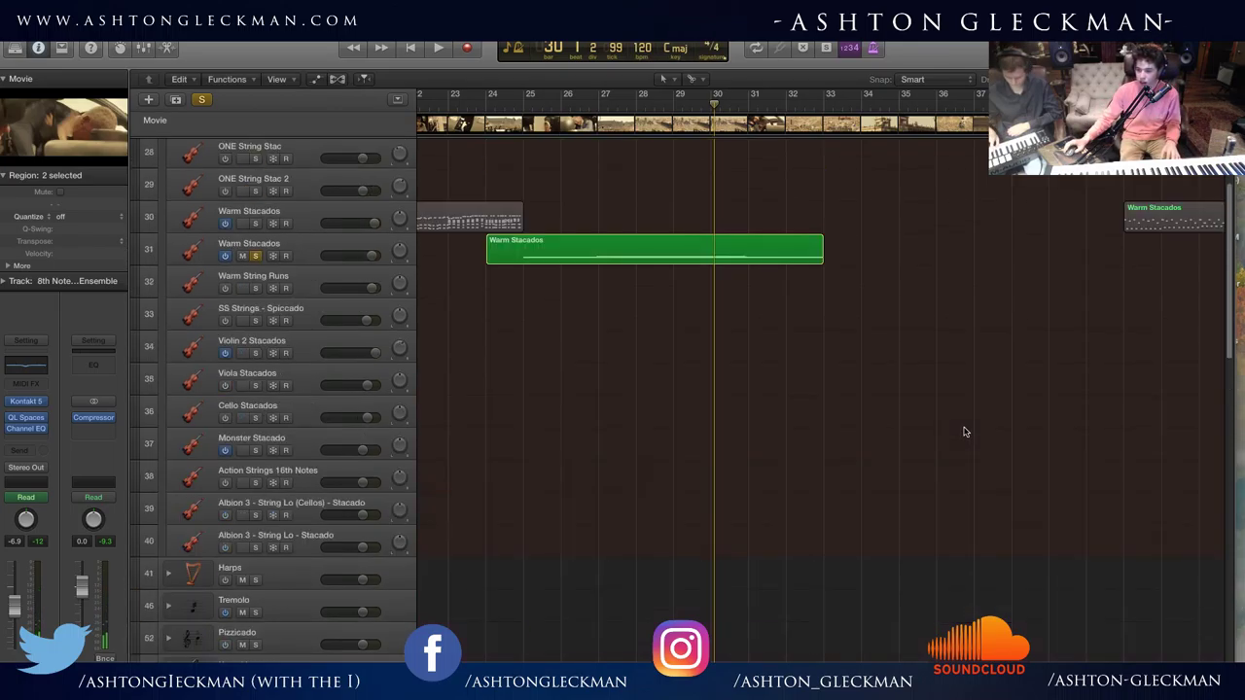
pyautogui.click(496, 114)
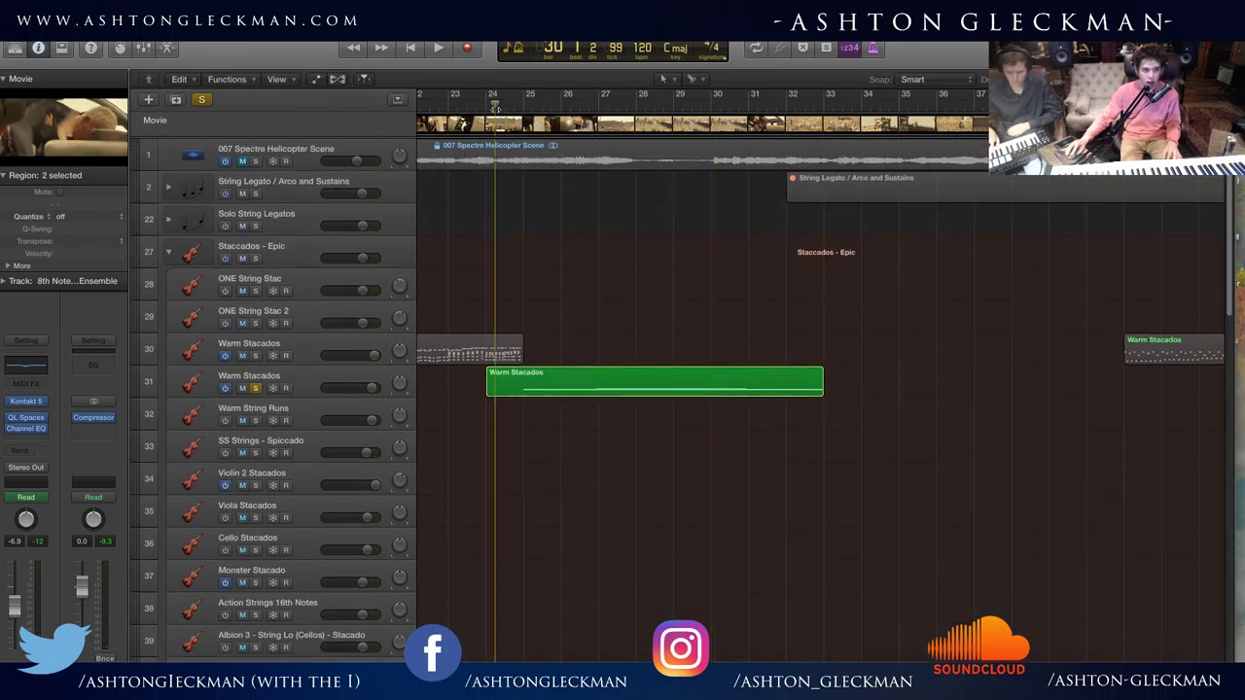
pyautogui.press('space')
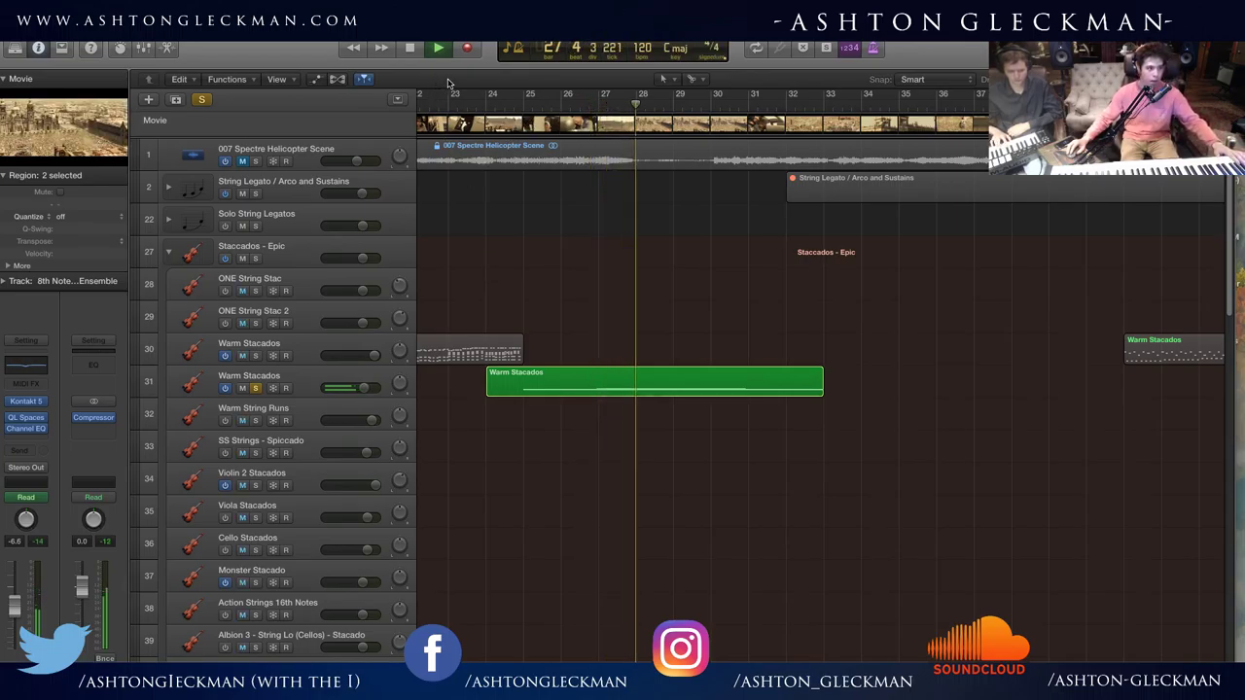
pyautogui.press('space')
# Record the 8th Note Brass Ensemble part from bar 25 and stop the take in bar 33
pyautogui.click(523, 102)
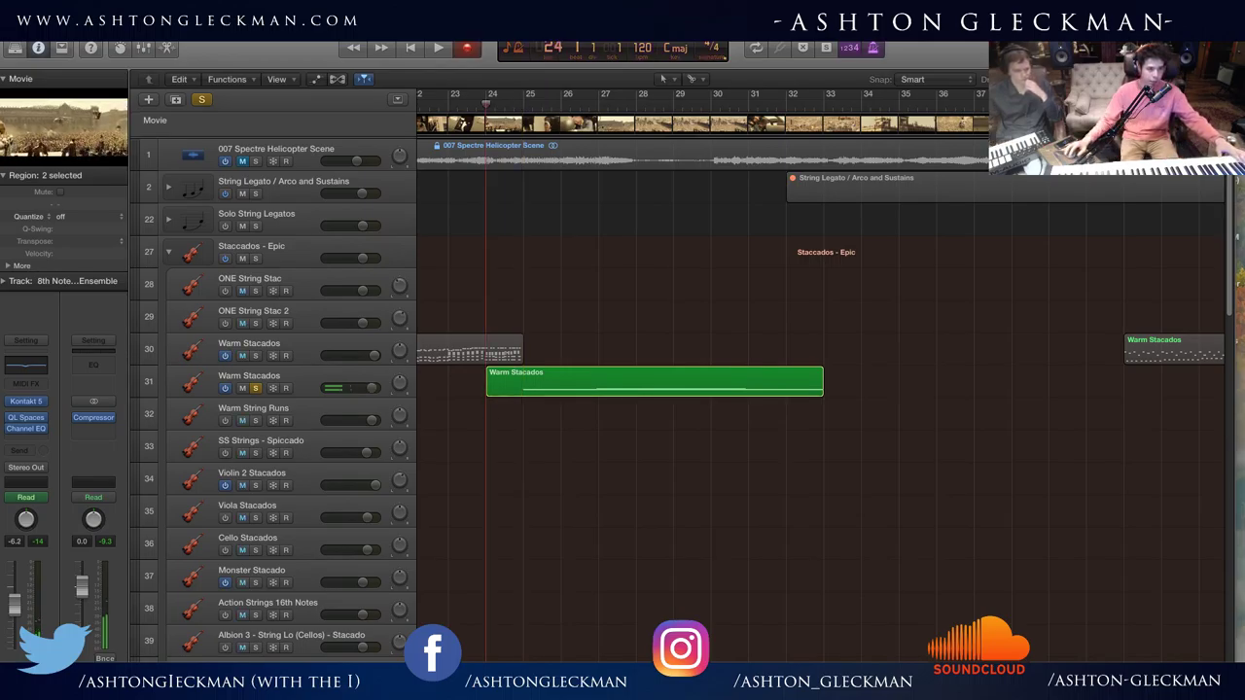
pyautogui.press('space')
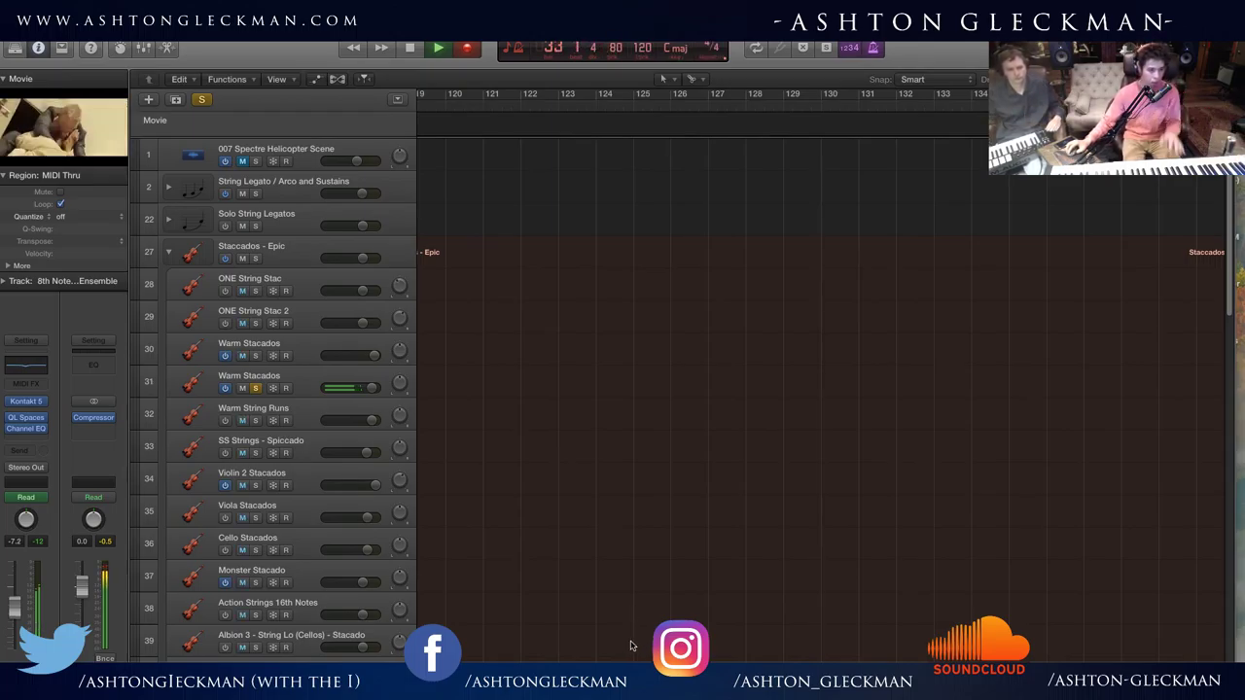
pyautogui.press('space')
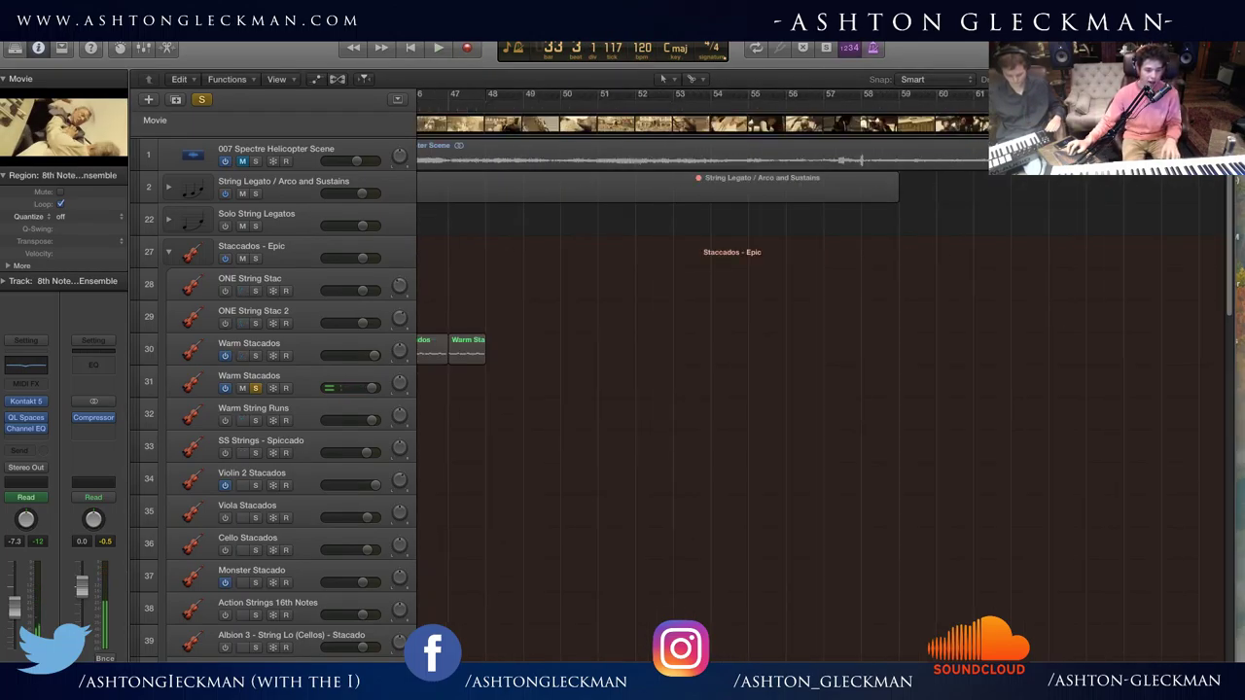
# Locate the newly recorded 8th Note Brass Ensemble region and open its notes in the piano roll
pyautogui.hscroll(-15, 701, 389)
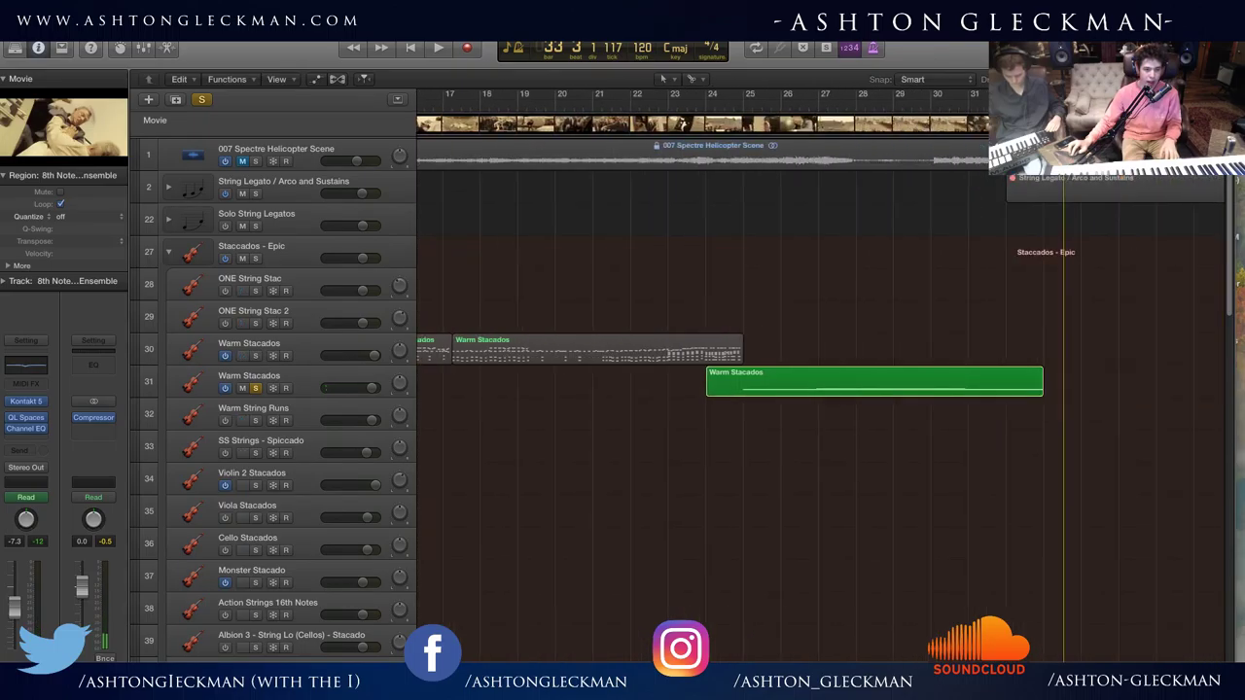
pyautogui.hscroll(6, 643, 450)
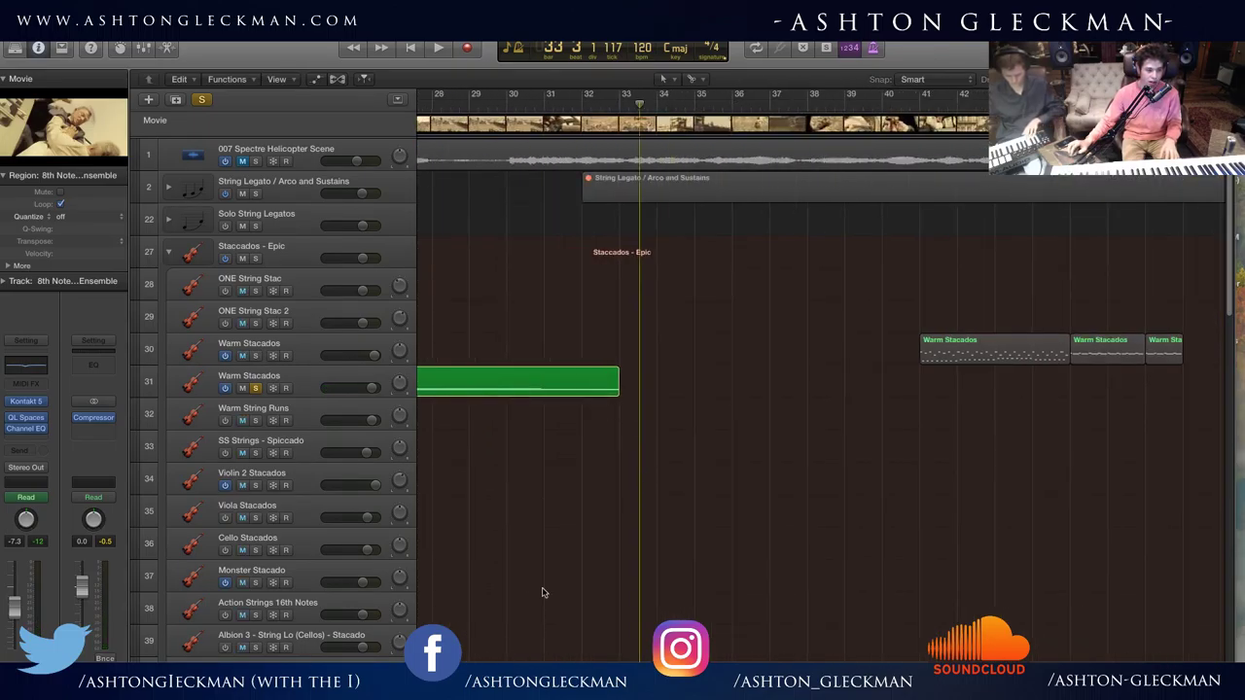
pyautogui.scroll(-15, 543, 592)
pyautogui.moveTo(650, 276); pyautogui.dragTo(656, 282)
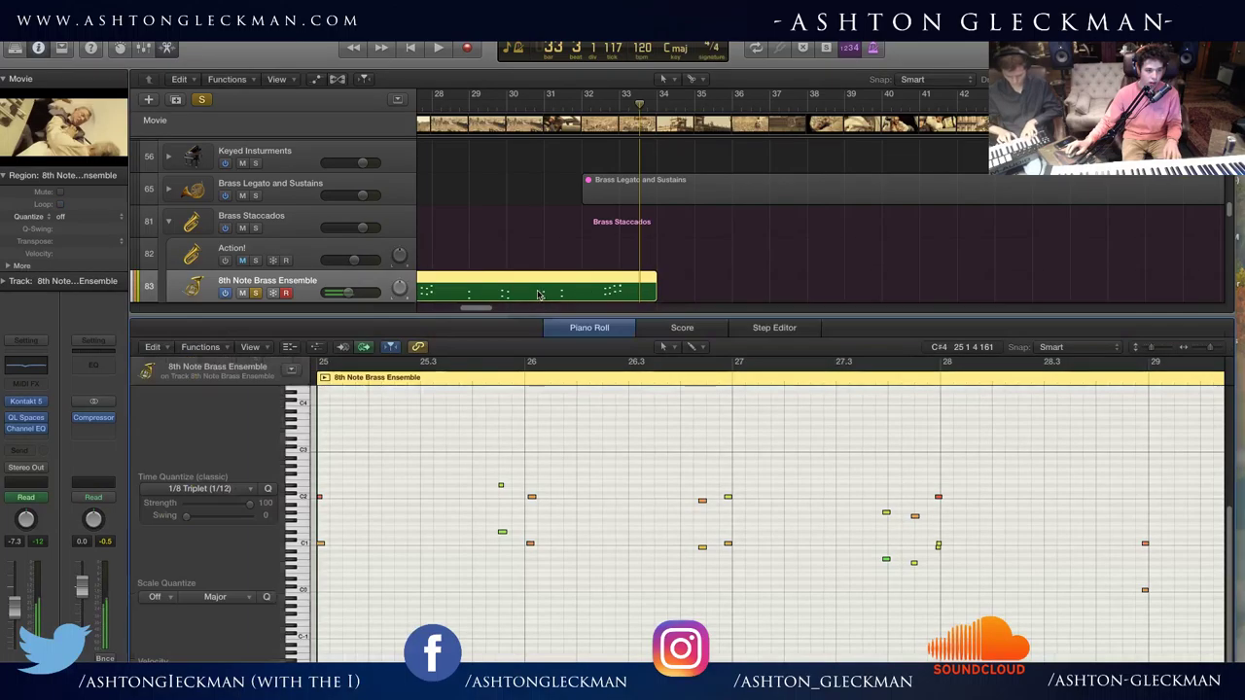
pyautogui.doubleClick(530, 292)
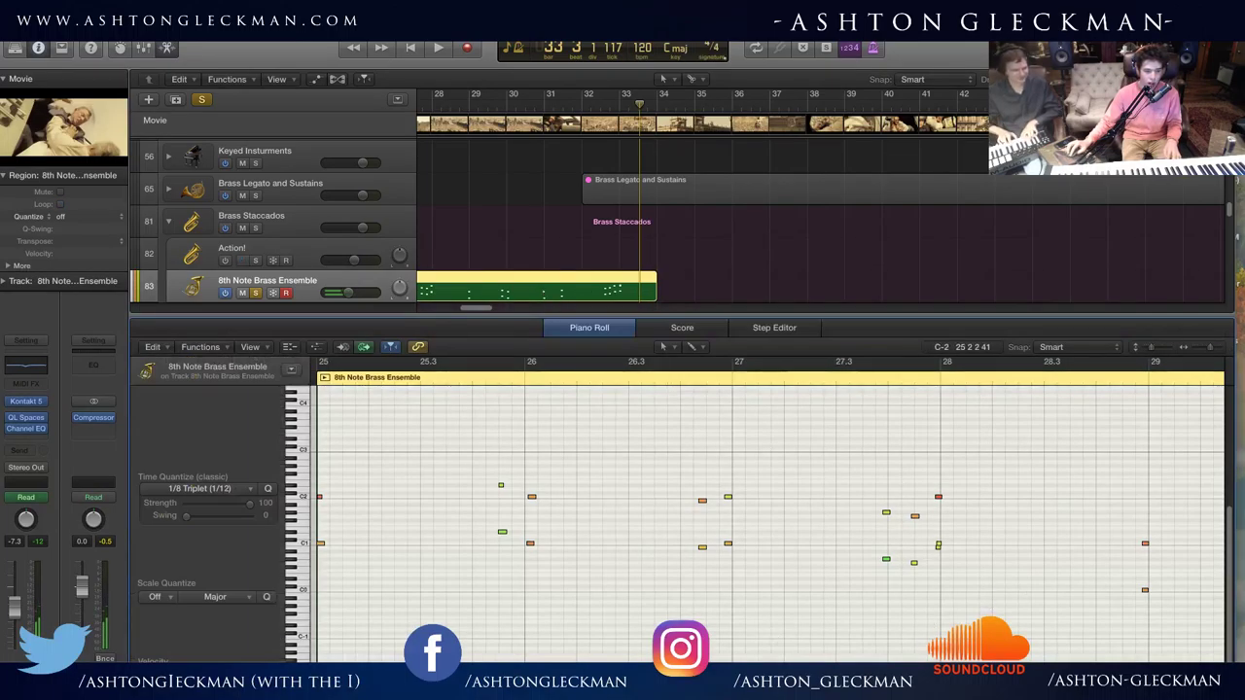
# Quantize the closing run of brass ensemble notes leading into bar 33 to 1/8 Note and check the result
pyautogui.hscroll(10, 769, 511)
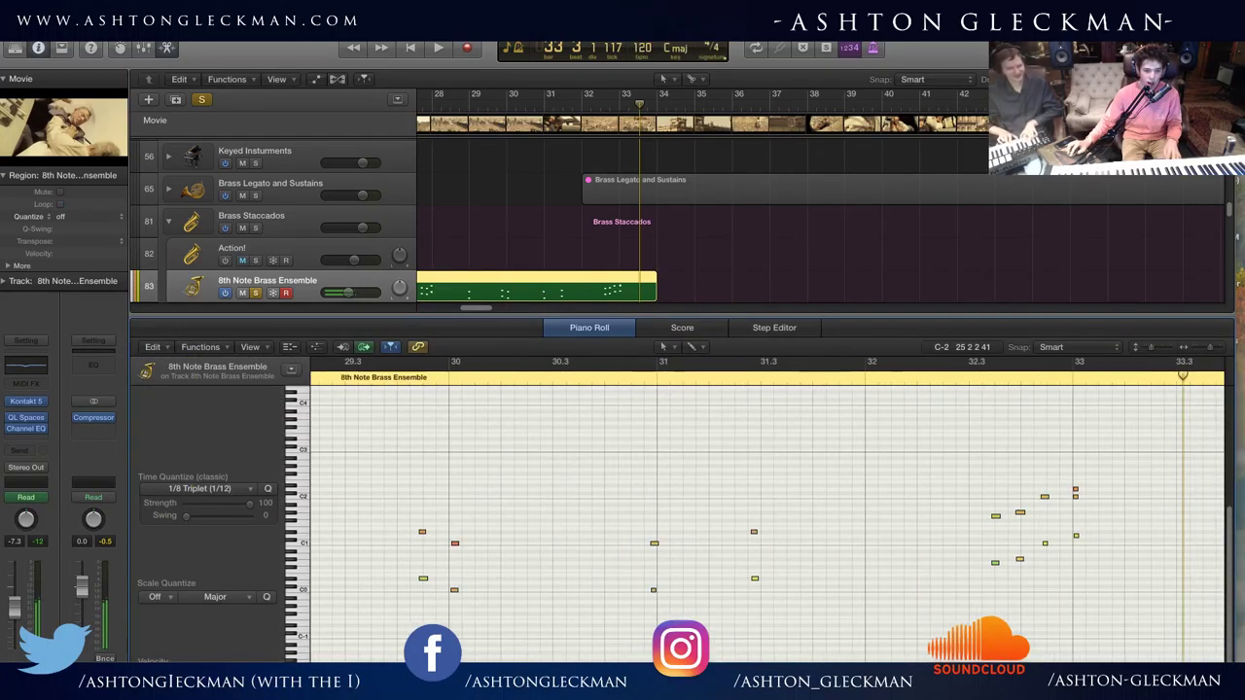
pyautogui.moveTo(1104, 628); pyautogui.dragTo(975, 484)
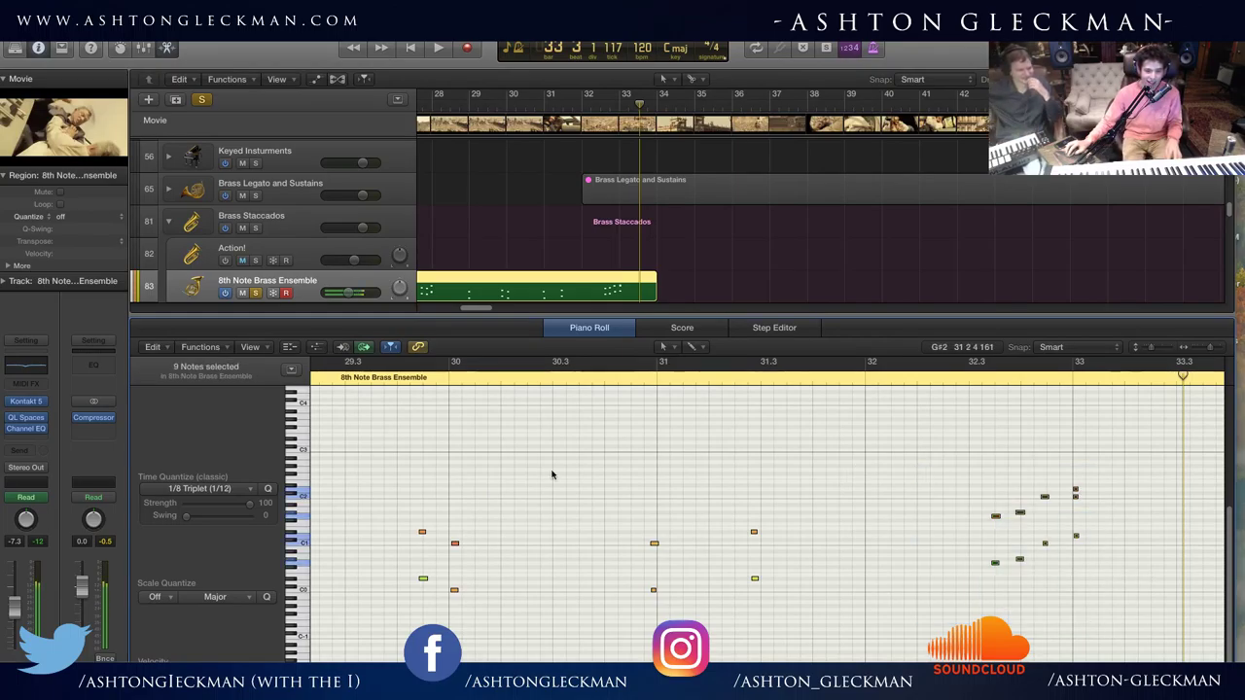
pyautogui.click(235, 491)
pyautogui.click(194, 556)
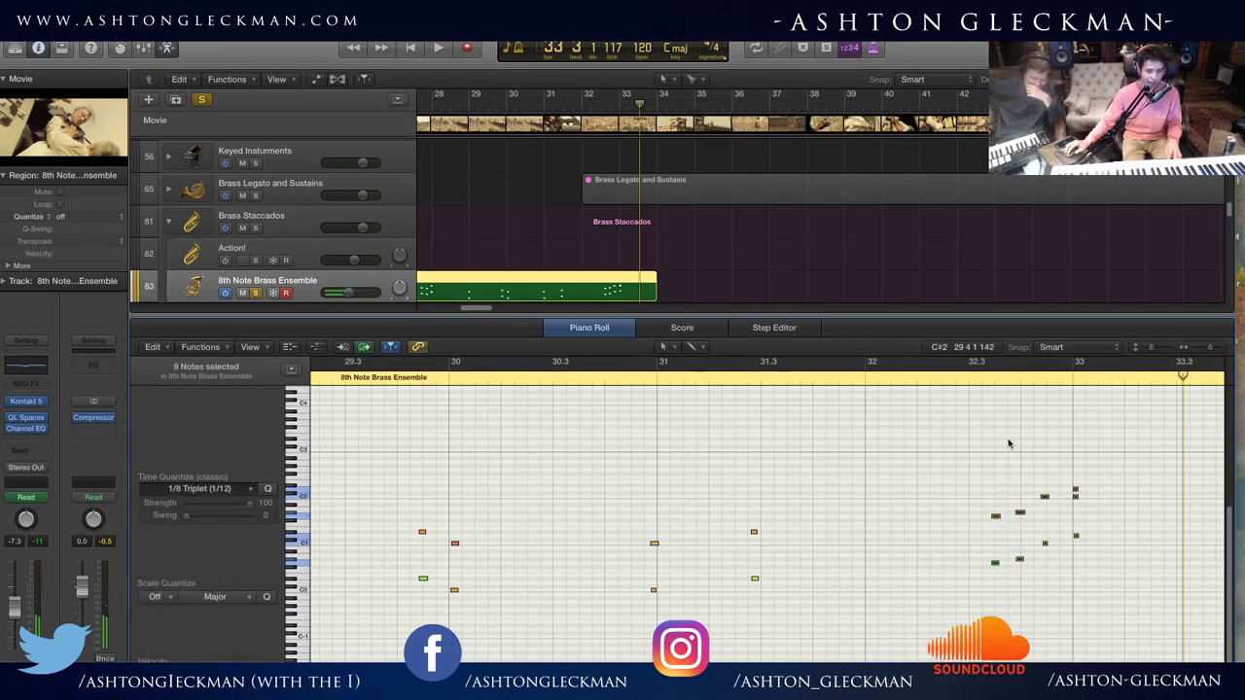
pyautogui.click(987, 562)
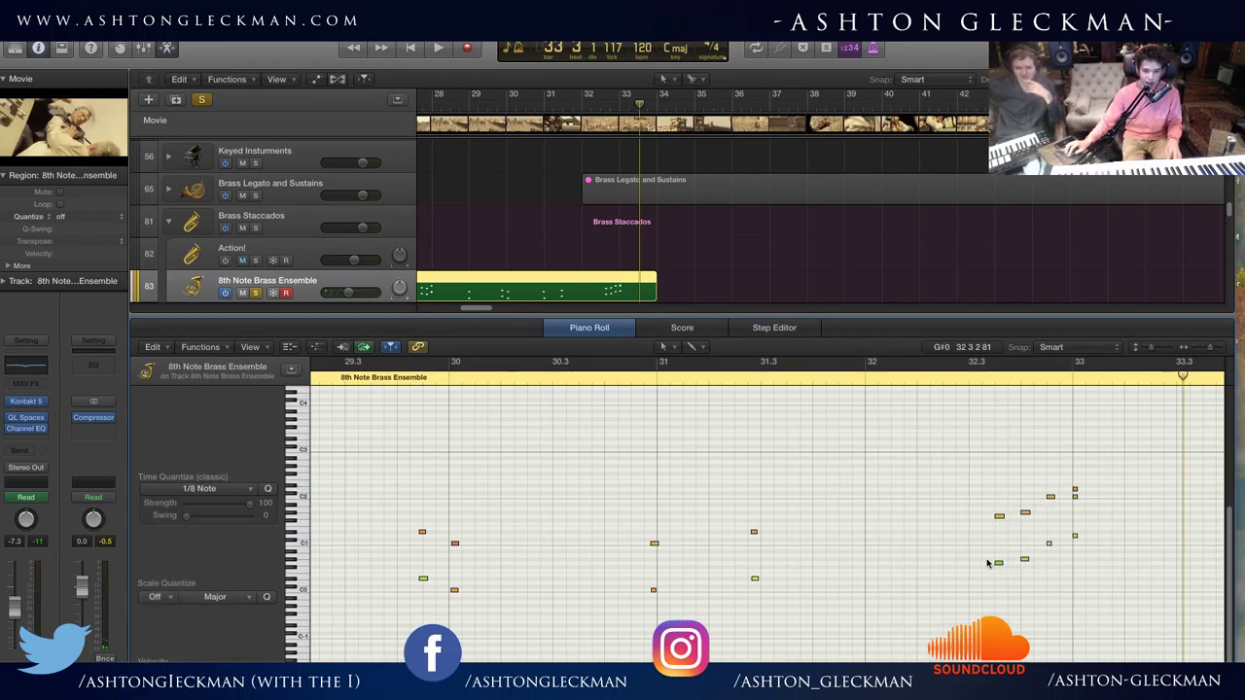
pyautogui.click(999, 564)
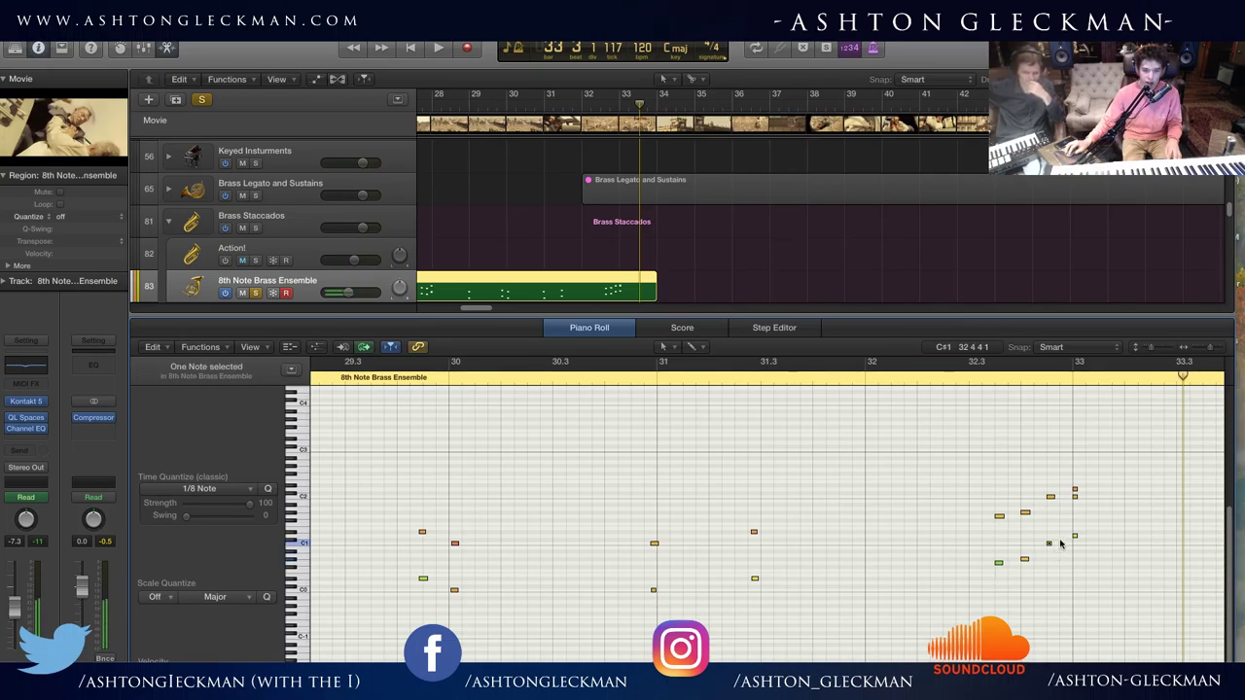
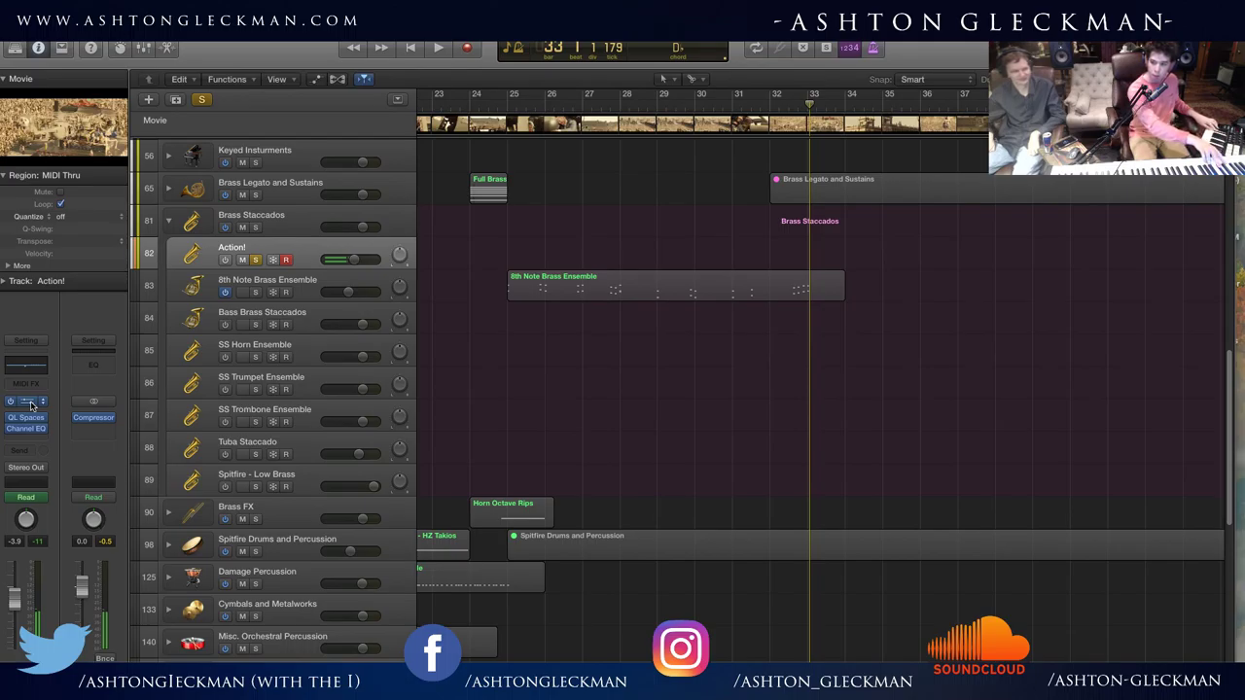
# Inspect the Action! track's Kontakt instrument and audition the soloed tracks from shortly before bar 33
pyautogui.click(30, 403)
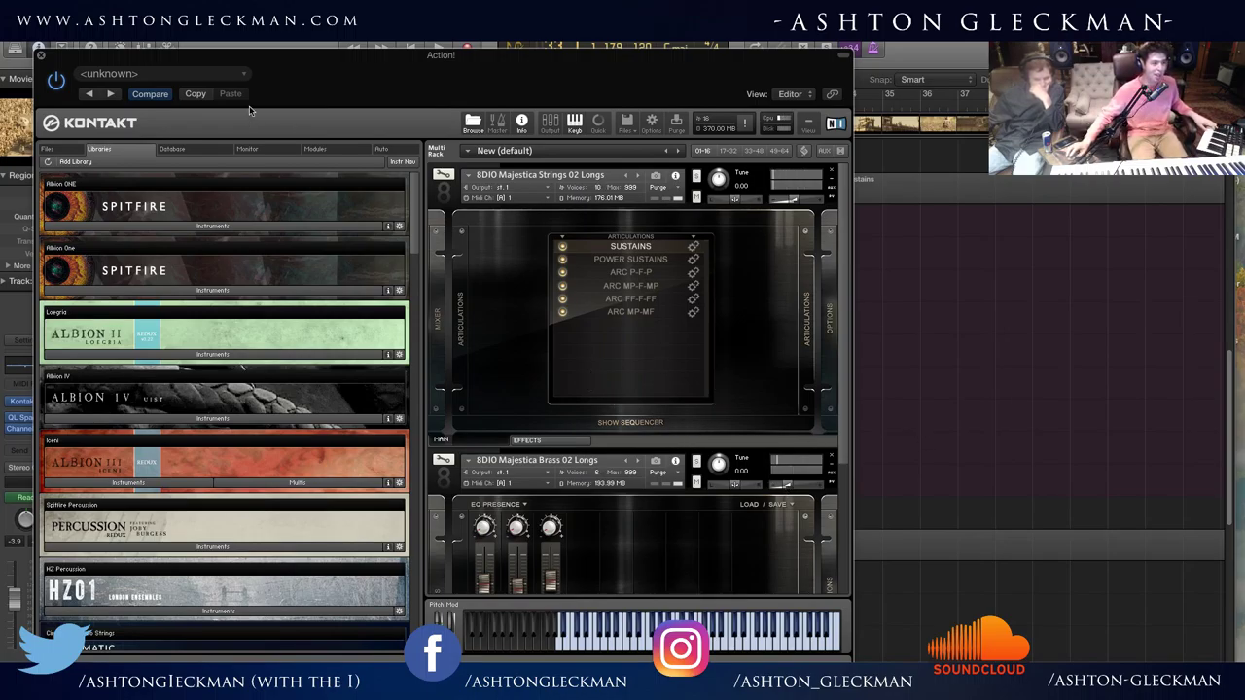
pyautogui.click(41, 57)
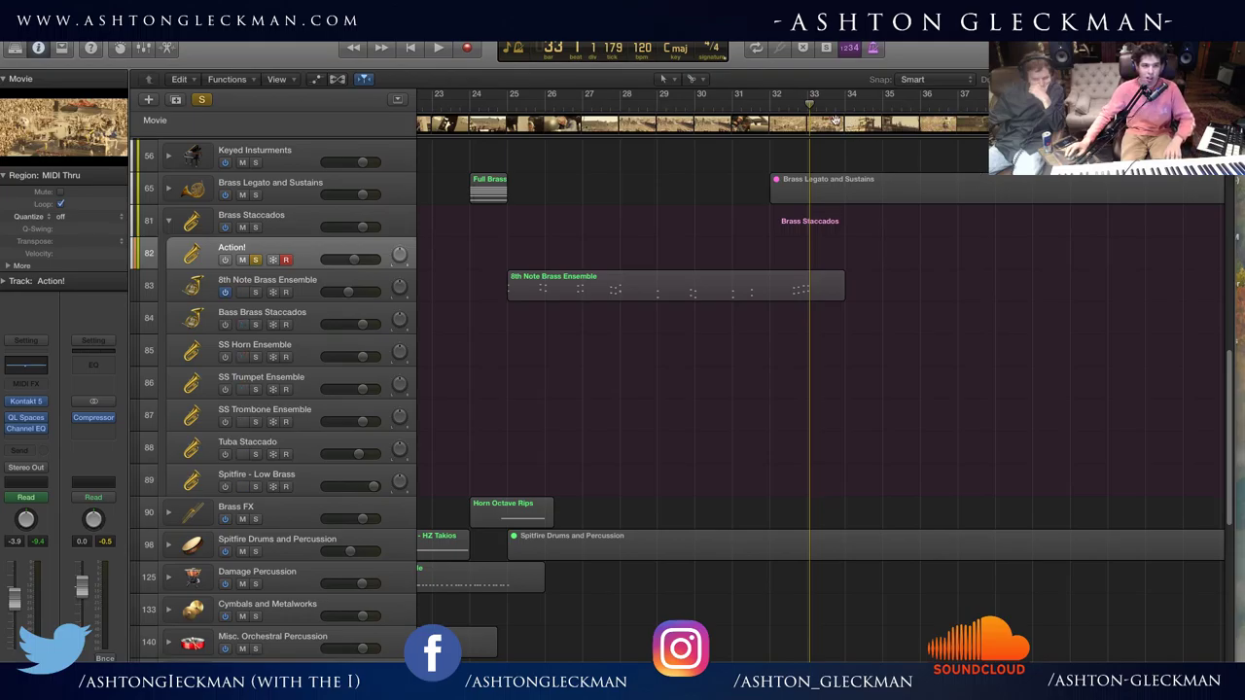
pyautogui.click(769, 106)
pyautogui.click(747, 105)
pyautogui.press('space')
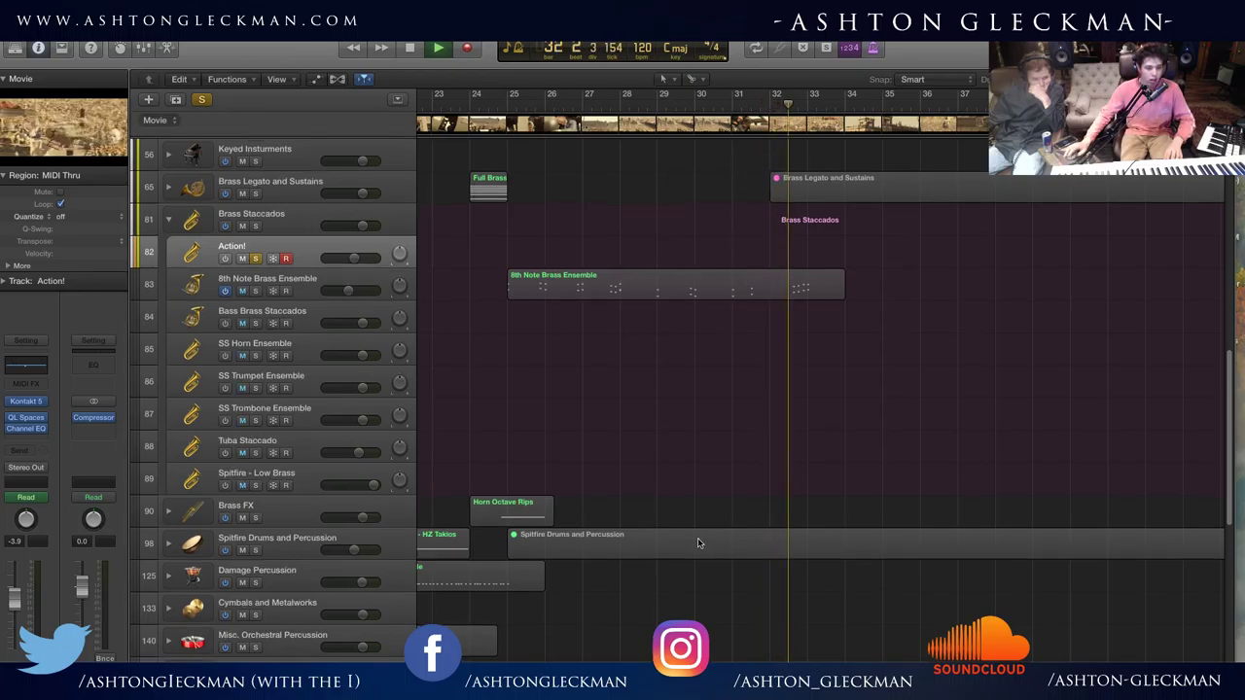
# Add volume automation points to Project Alpha Bass Synth at its region's end by bar 33 and adjust the level there
pyautogui.scroll(-10, 698, 543)
pyautogui.click(503, 97)
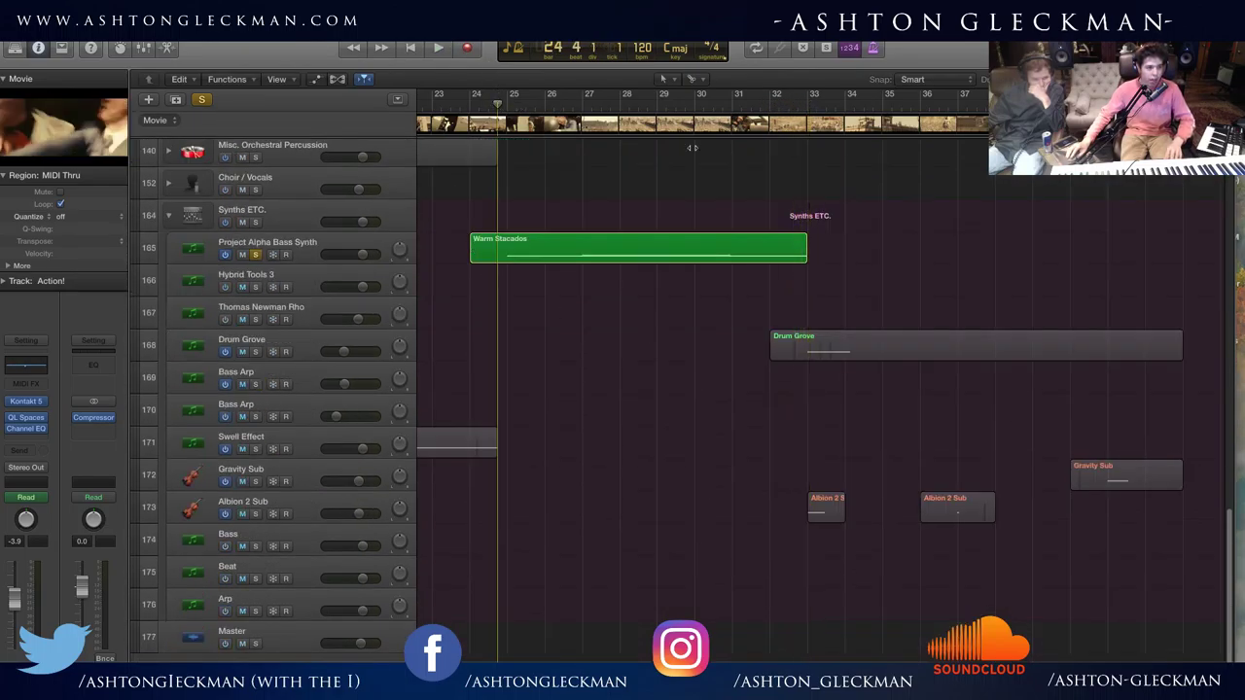
pyautogui.scroll(6, 583, 467)
pyautogui.press('a')
pyautogui.scroll(-8, 598, 543)
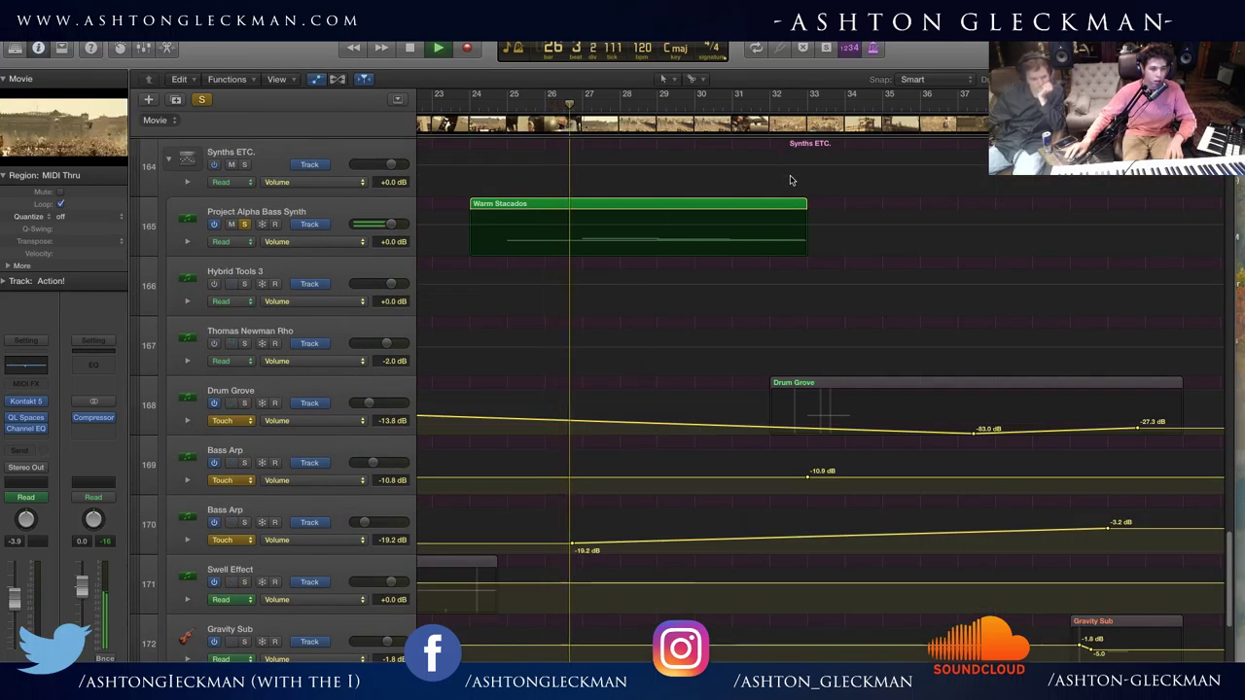
pyautogui.click(803, 224)
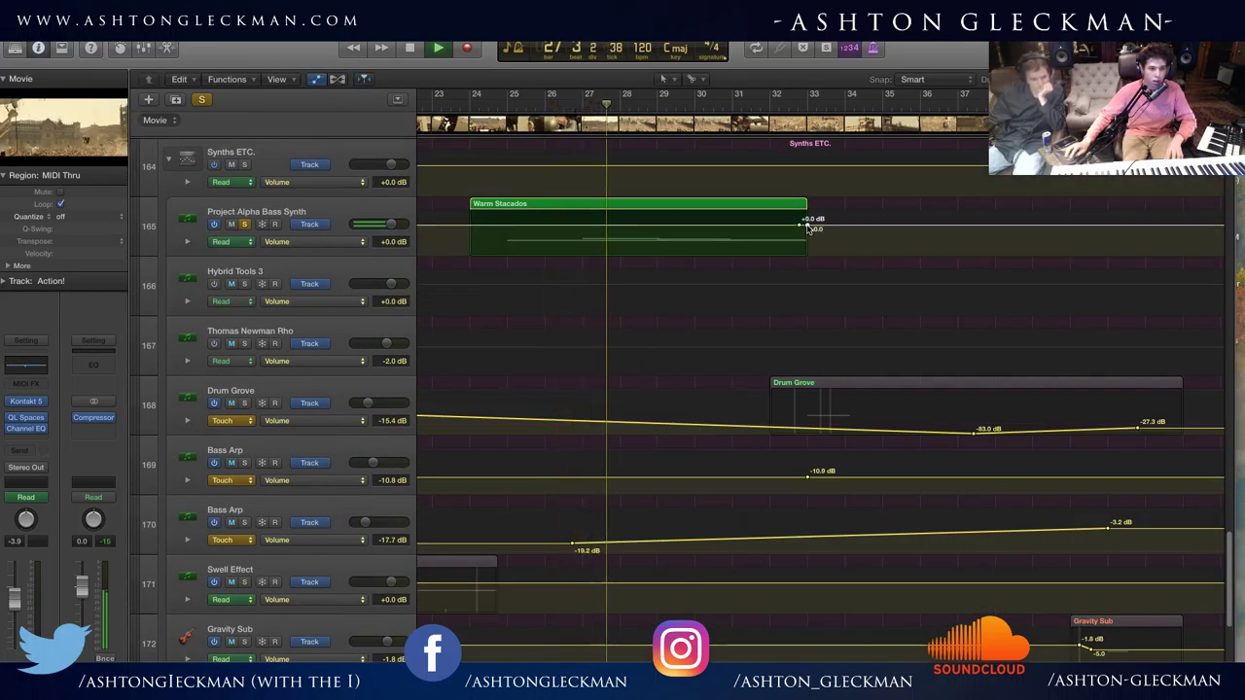
pyautogui.moveTo(801, 225); pyautogui.dragTo(799, 255)
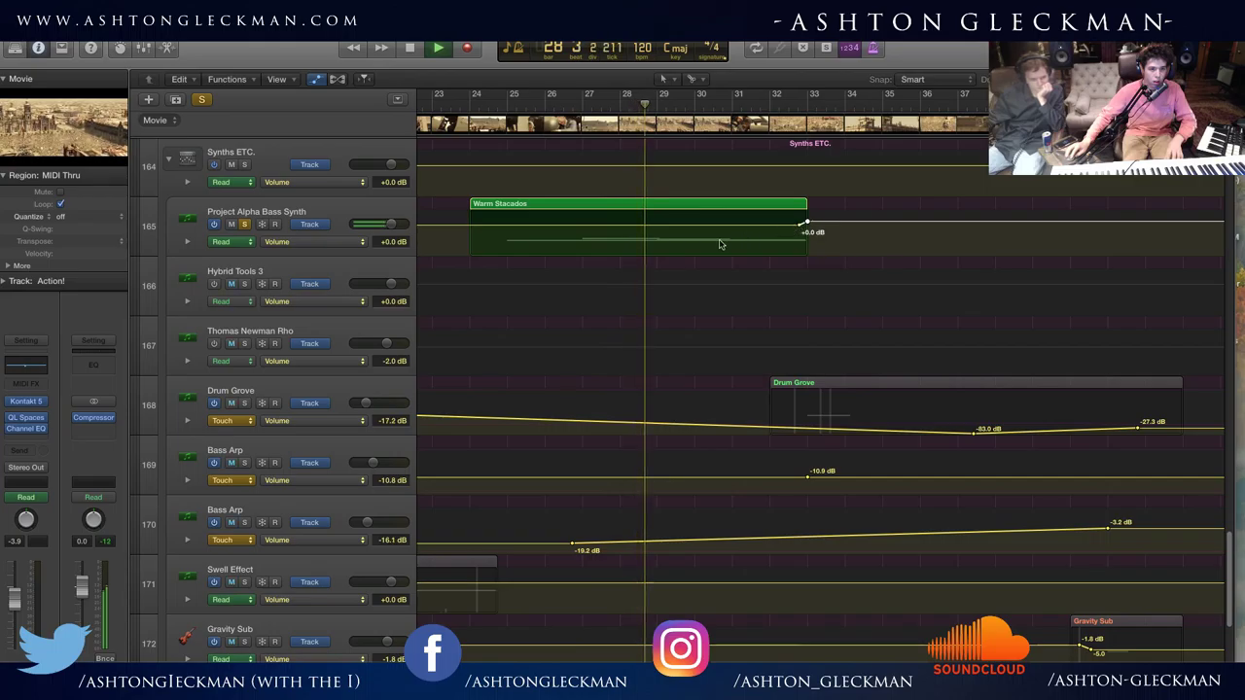
pyautogui.moveTo(585, 268); pyautogui.dragTo(506, 235)
pyautogui.press('a')
# Select the Project Alpha Bass Synth track, turn off soloing and stop playback
pyautogui.click(259, 323)
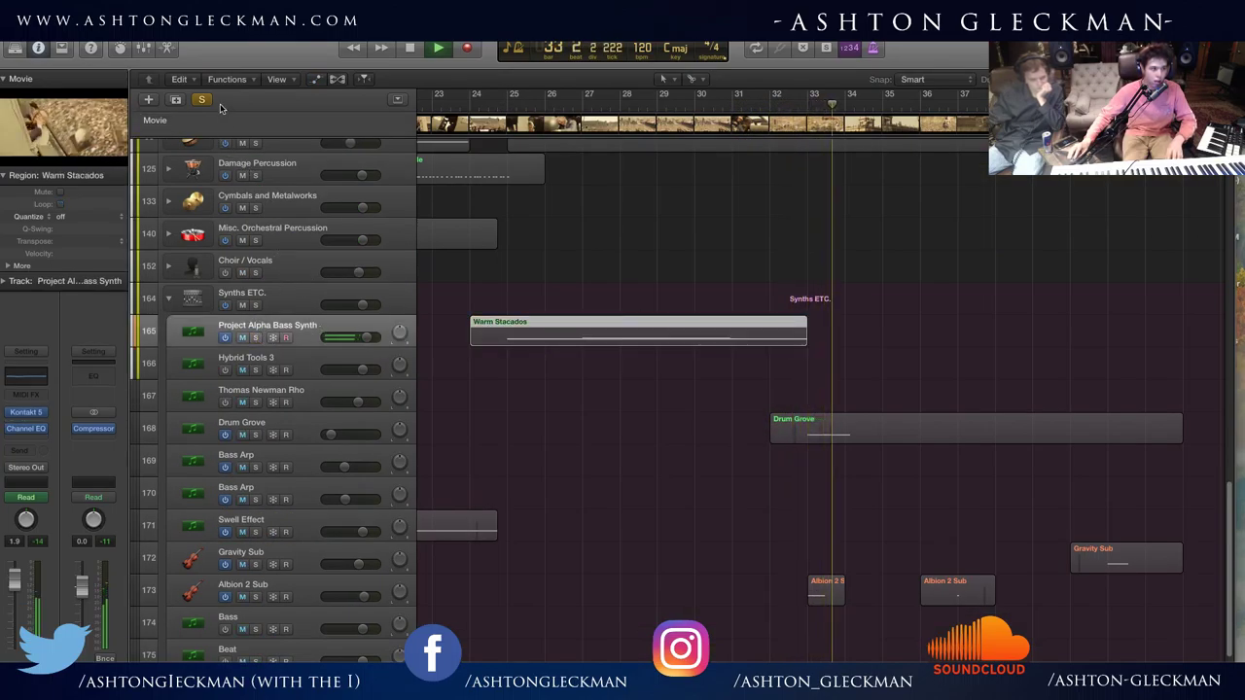
pyautogui.press('s')
pyautogui.press('space')
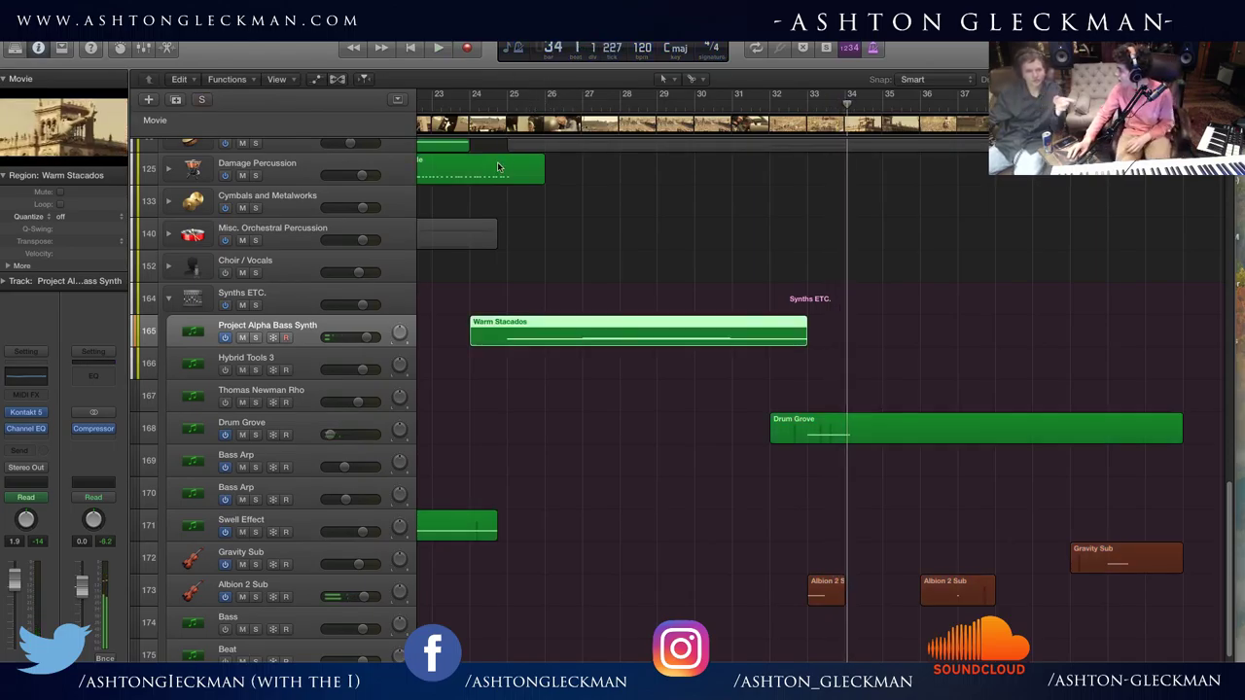
# Duplicate the long Warm Stacados region on track 31 so that a copy starts at bar 33
pyautogui.scroll(1, 679, 344)
pyautogui.scroll(20, 678, 343)
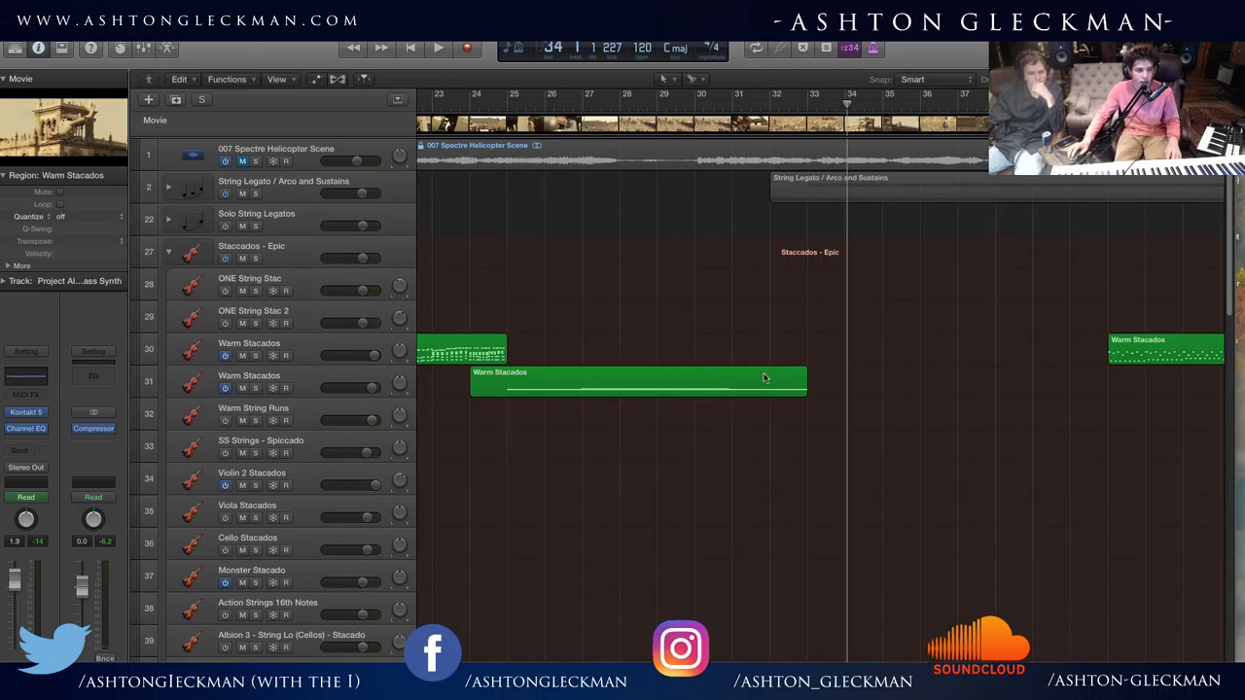
pyautogui.click(763, 378)
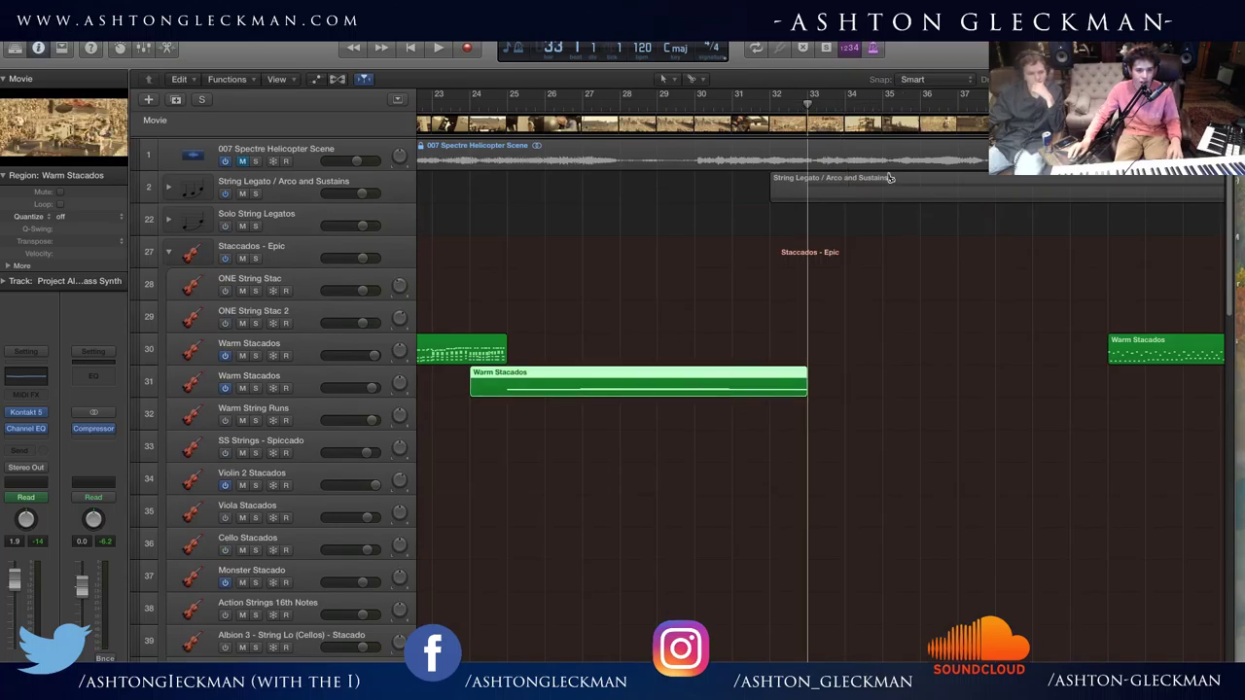
pyautogui.hotkey('shift', '.')
pyautogui.click(305, 383)
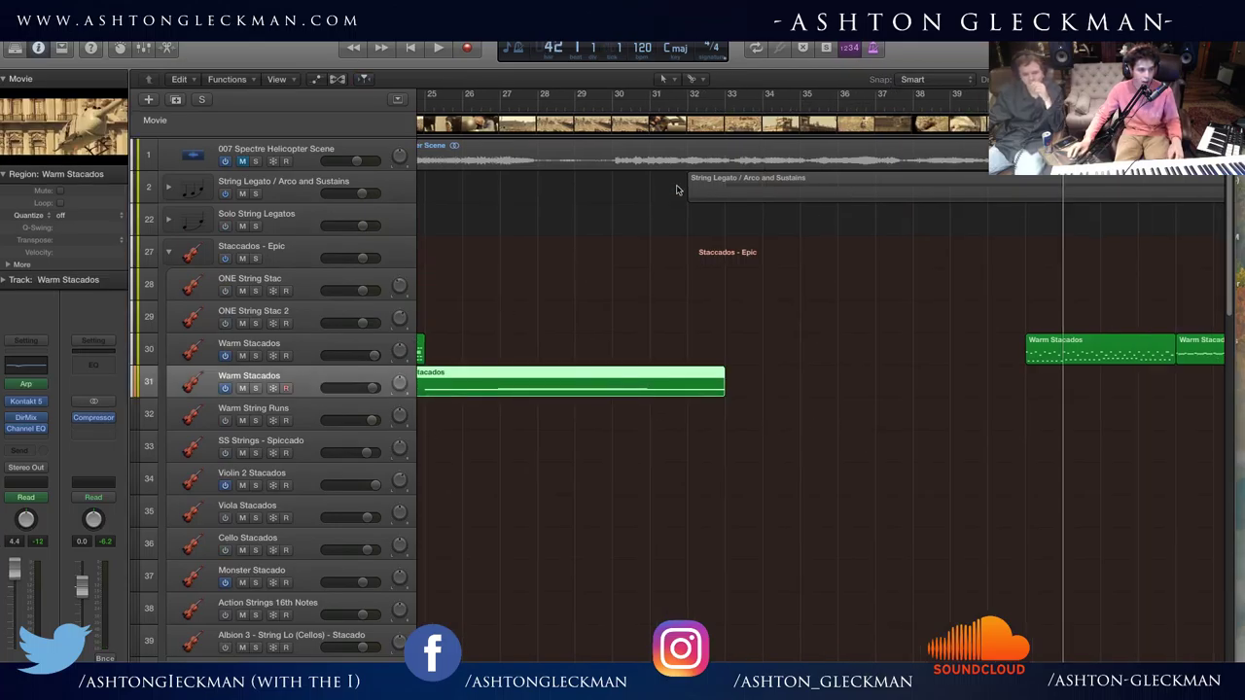
pyautogui.press('super+r')
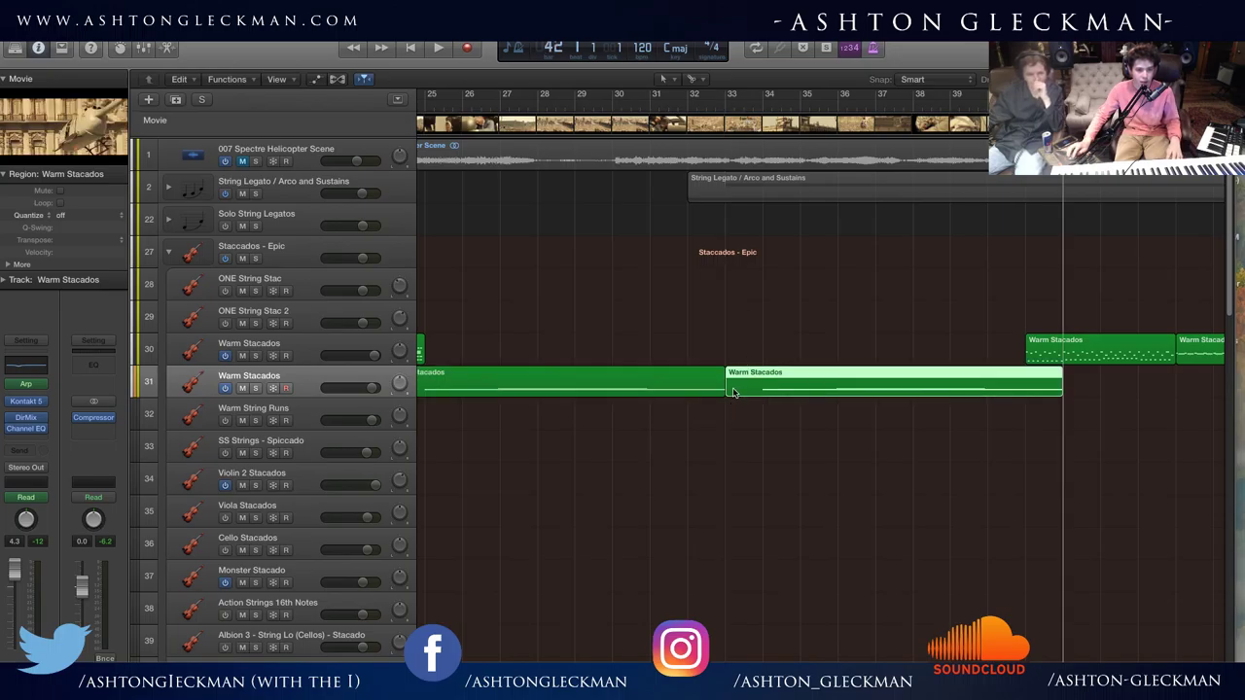
# Trim the copy's empty first bar, move its start back to bar 33 and audition the transition
pyautogui.moveTo(734, 393); pyautogui.dragTo(754, 392)
pyautogui.moveTo(766, 395); pyautogui.dragTo(740, 385)
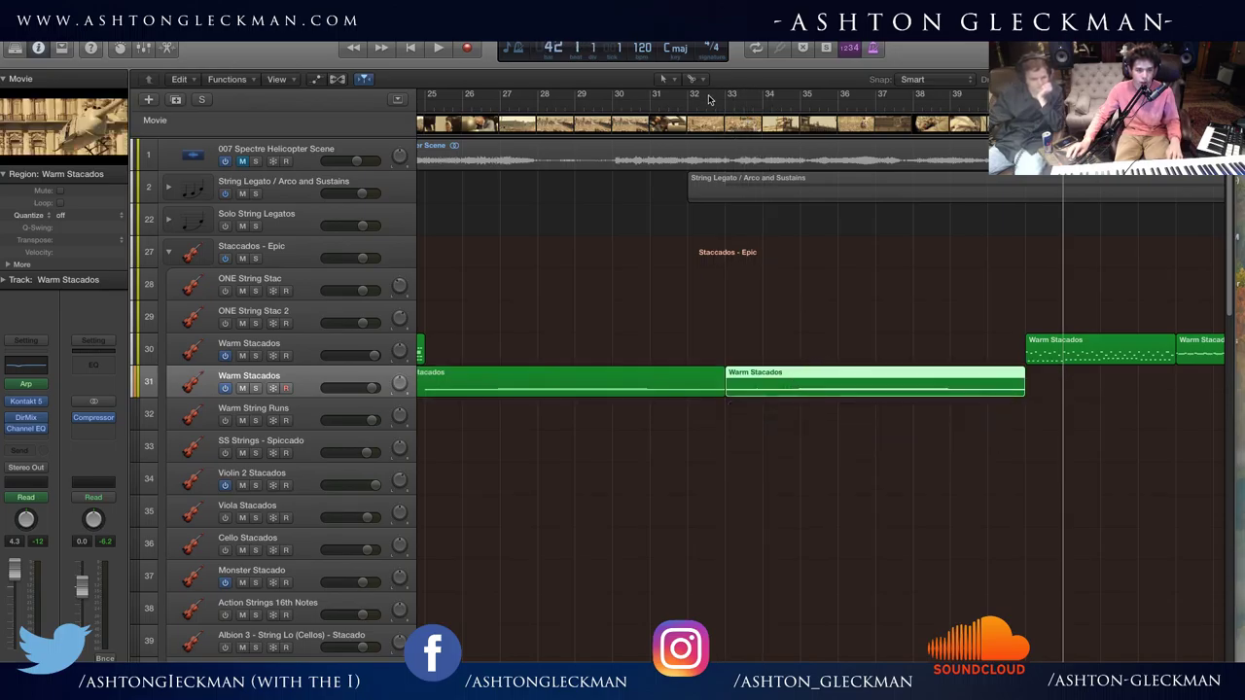
pyautogui.click(708, 97)
pyautogui.press('space')
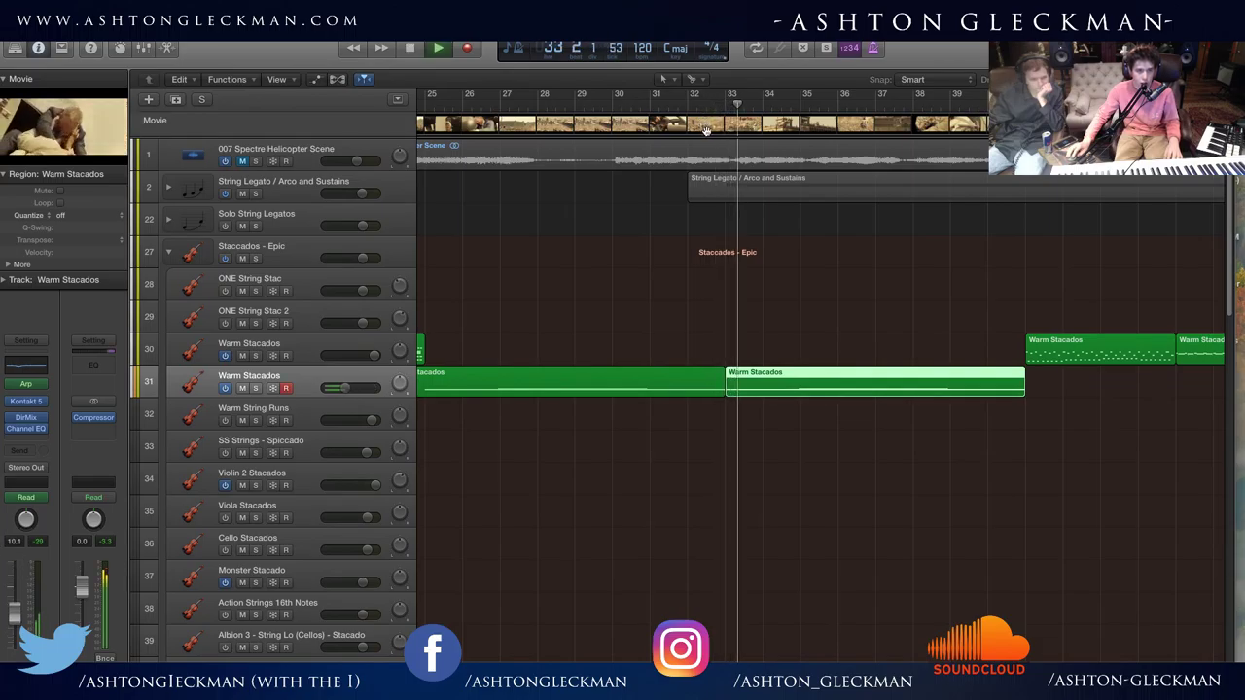
pyautogui.press('space')
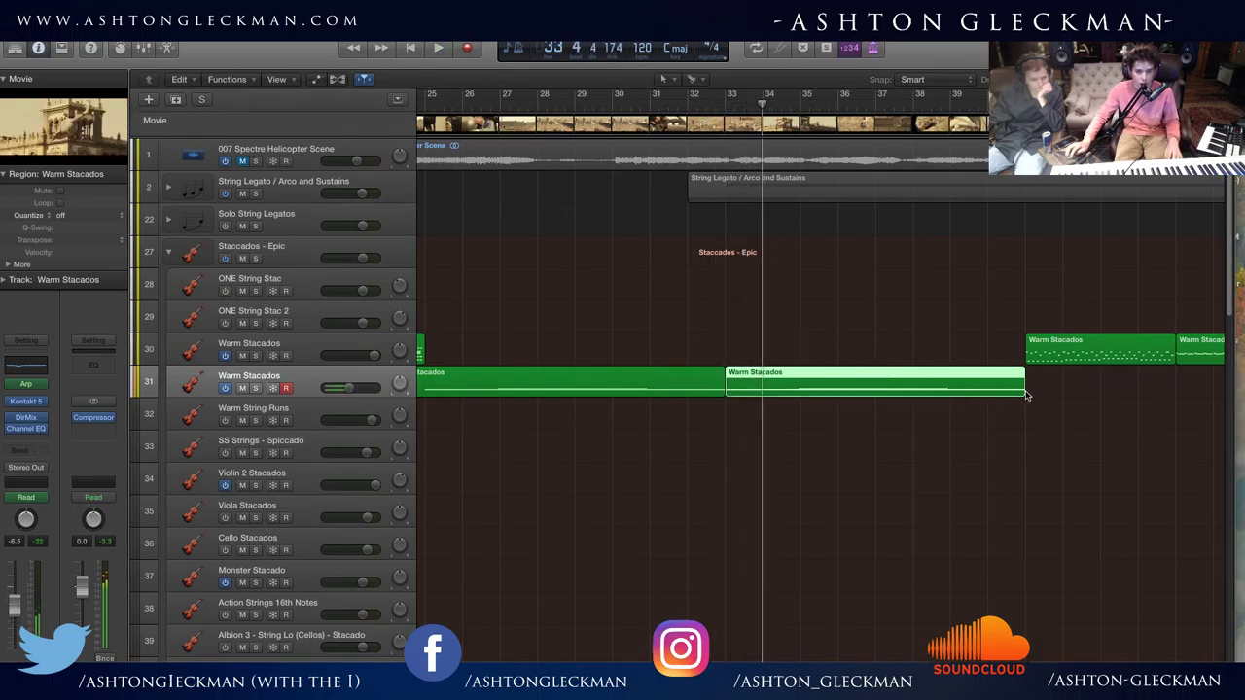
# Shorten the Warm Stacados copy at bar 33 to one bar and add a bar 34 repeat with its note raised to G#1
pyautogui.moveTo(1021, 391); pyautogui.dragTo(759, 406)
pyautogui.press('super+r')
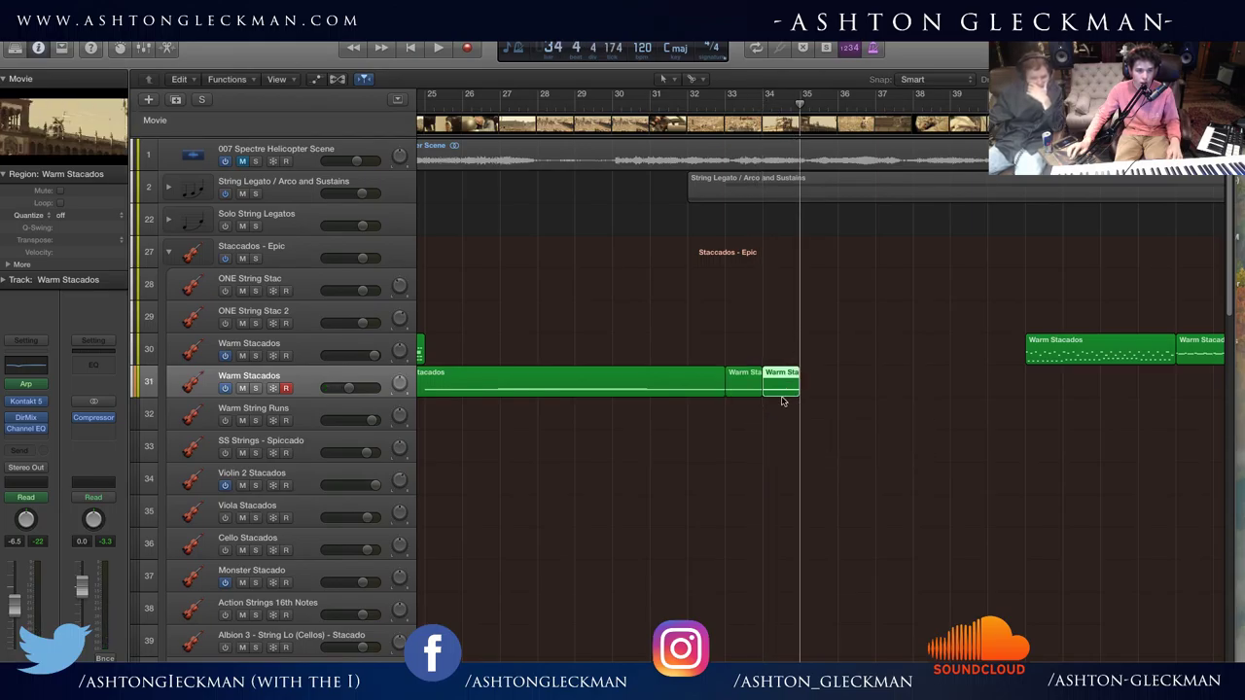
pyautogui.press('p')
pyautogui.click(951, 553)
pyautogui.moveTo(950, 555); pyautogui.dragTo(952, 522)
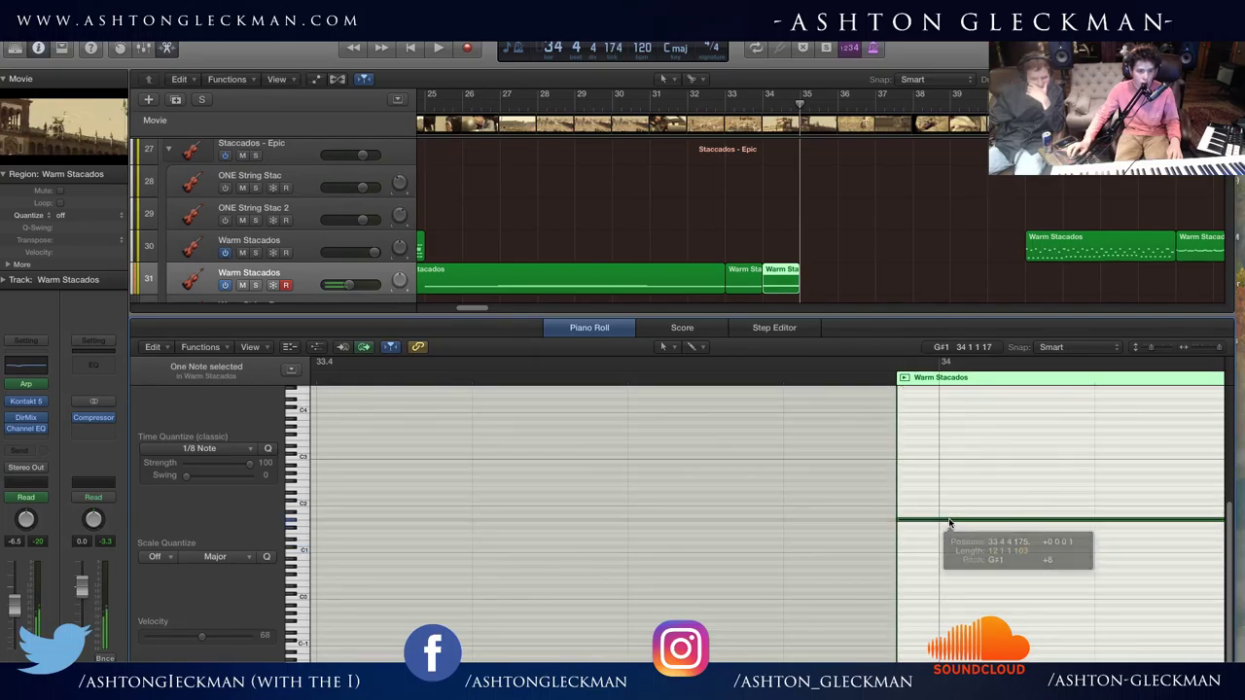
# Add another one-bar Warm Stacados copy at bar 35 and raise its note one semitone
pyautogui.click(800, 104)
pyautogui.press('super+v')
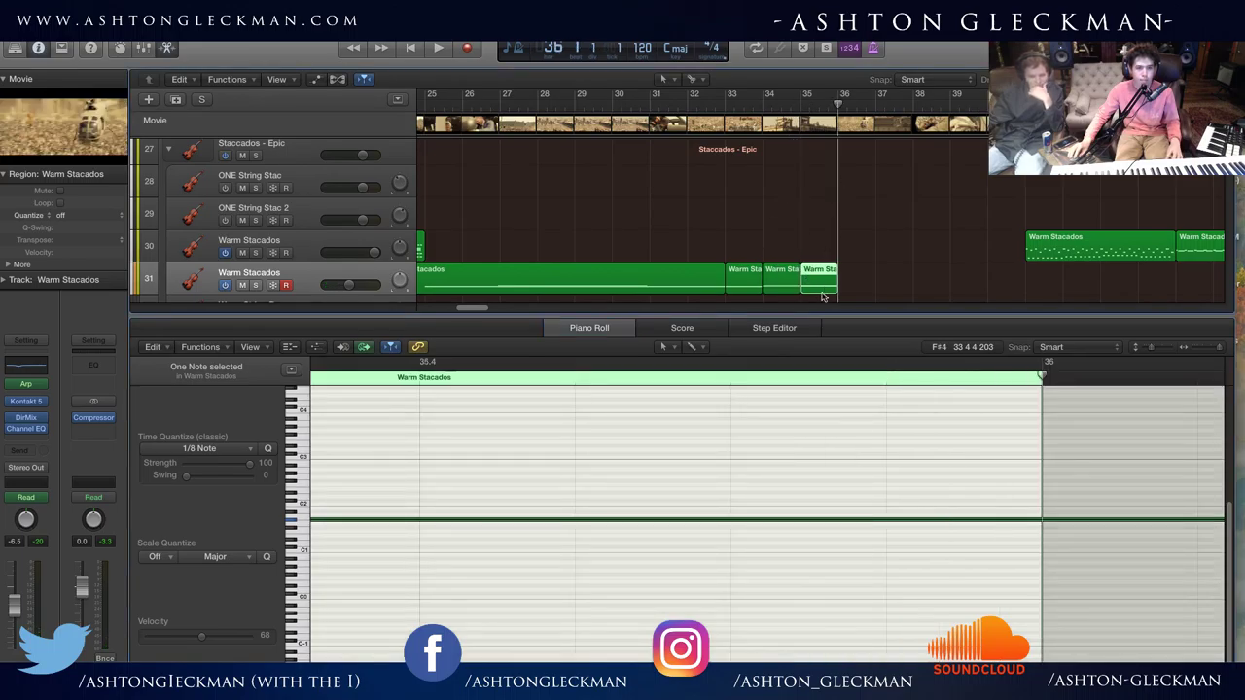
pyautogui.hscroll(-5, 671, 516)
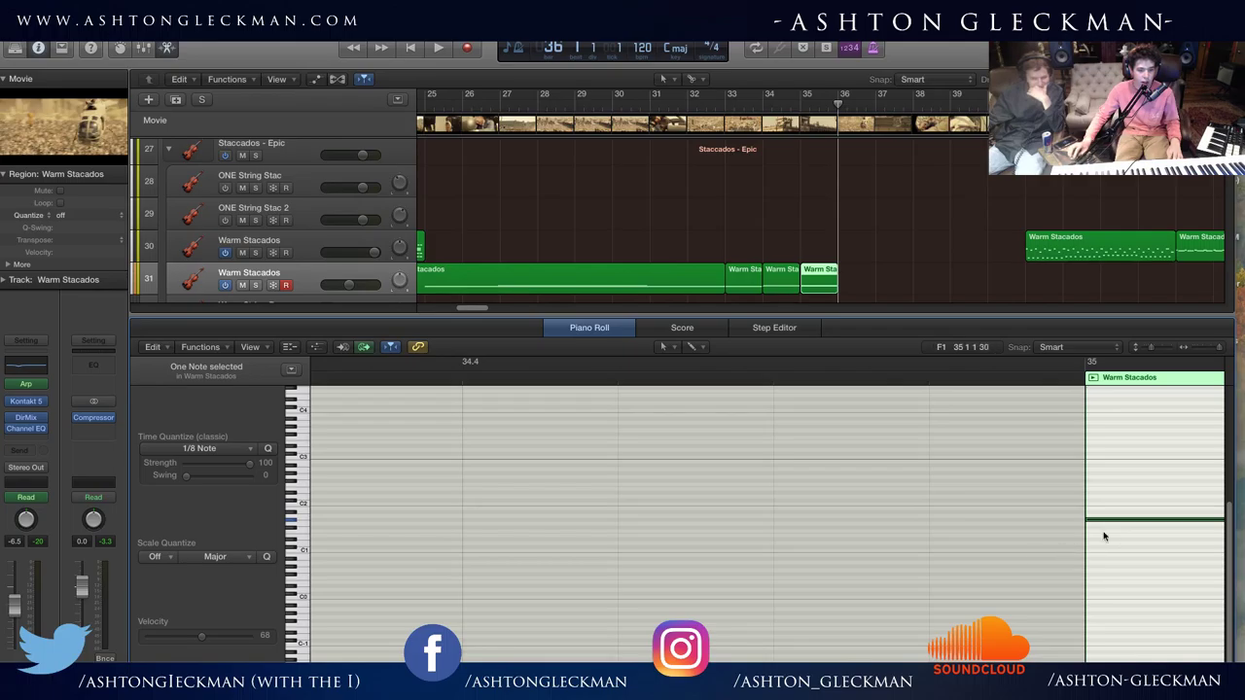
pyautogui.moveTo(1096, 526); pyautogui.dragTo(1096, 517)
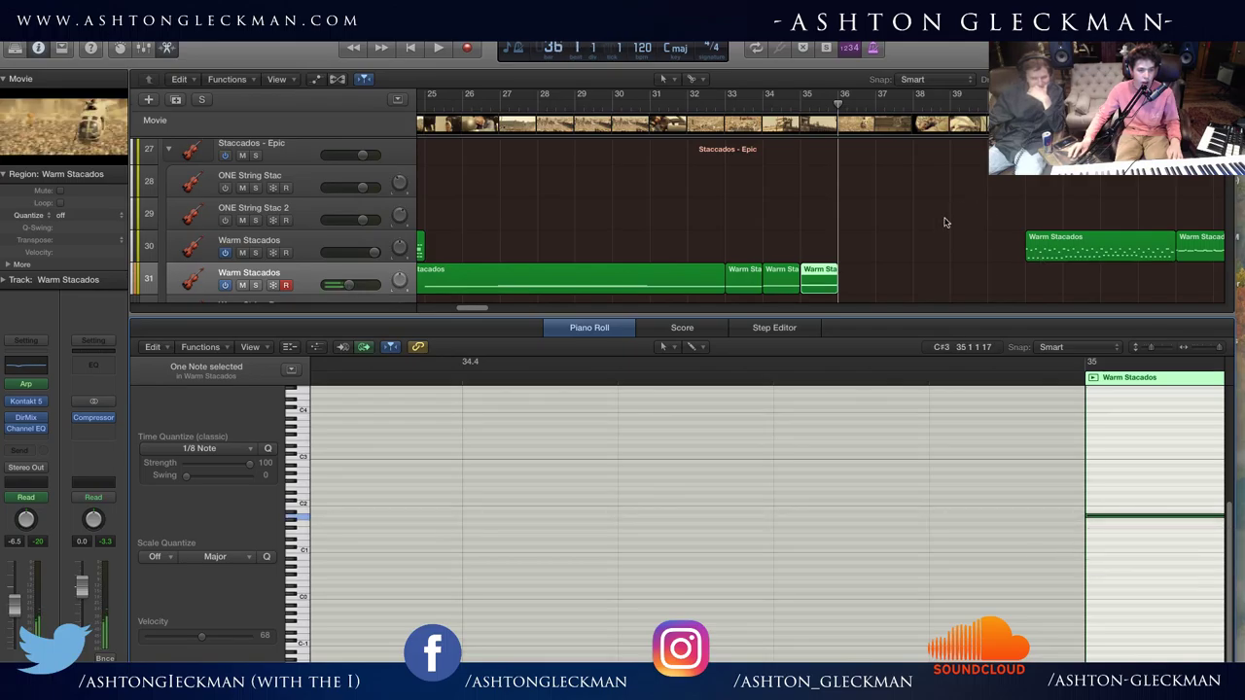
# Copy the bar 34 region to bar 36 and repeat the resulting four-bar Warm Stacados sequence from bar 37
pyautogui.click(767, 274)
pyautogui.press('super+v')
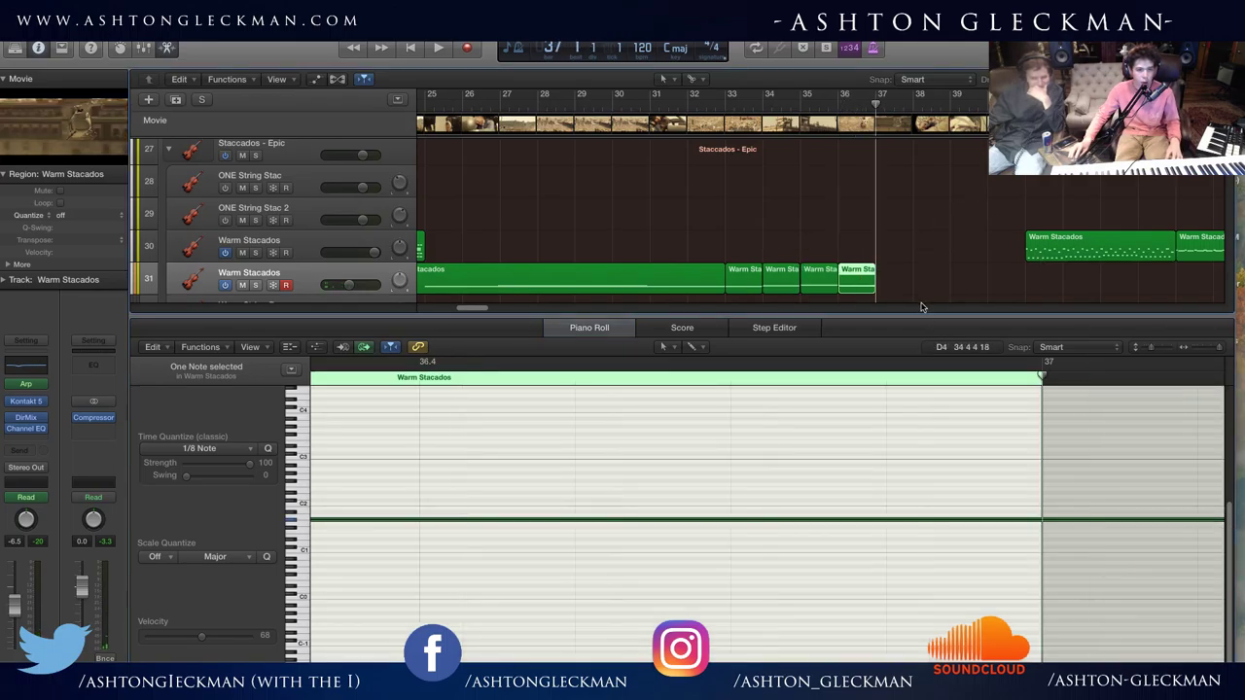
pyautogui.moveTo(921, 313); pyautogui.dragTo(743, 319)
pyautogui.press('super+c')
pyautogui.press('super+v')
# Glue the one-bar Warm Stacados regions between bars 33 and 41 into two-bar regions
pyautogui.click(663, 79)
pyautogui.click(695, 178)
pyautogui.click(997, 362)
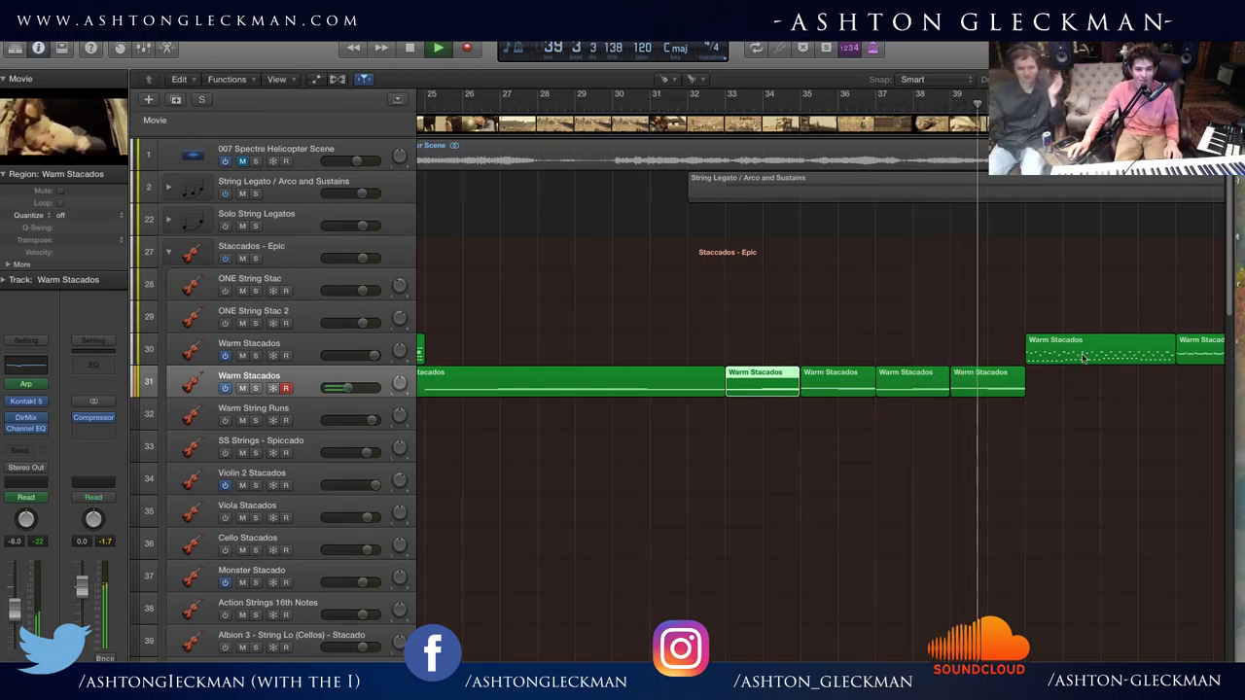
# Shorten the last two-bar Warm Stacados region to end at bar 40 and repeat it for the following bar
pyautogui.click(662, 81)
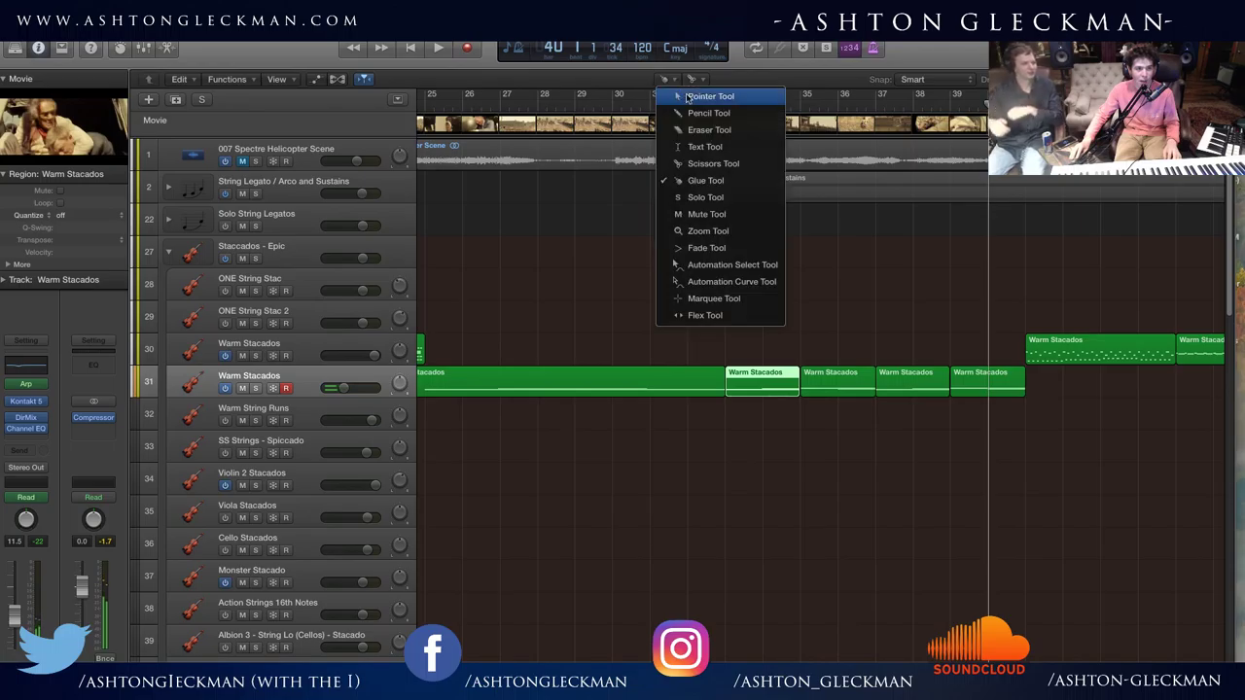
pyautogui.click(687, 97)
pyautogui.moveTo(1018, 393); pyautogui.dragTo(987, 399)
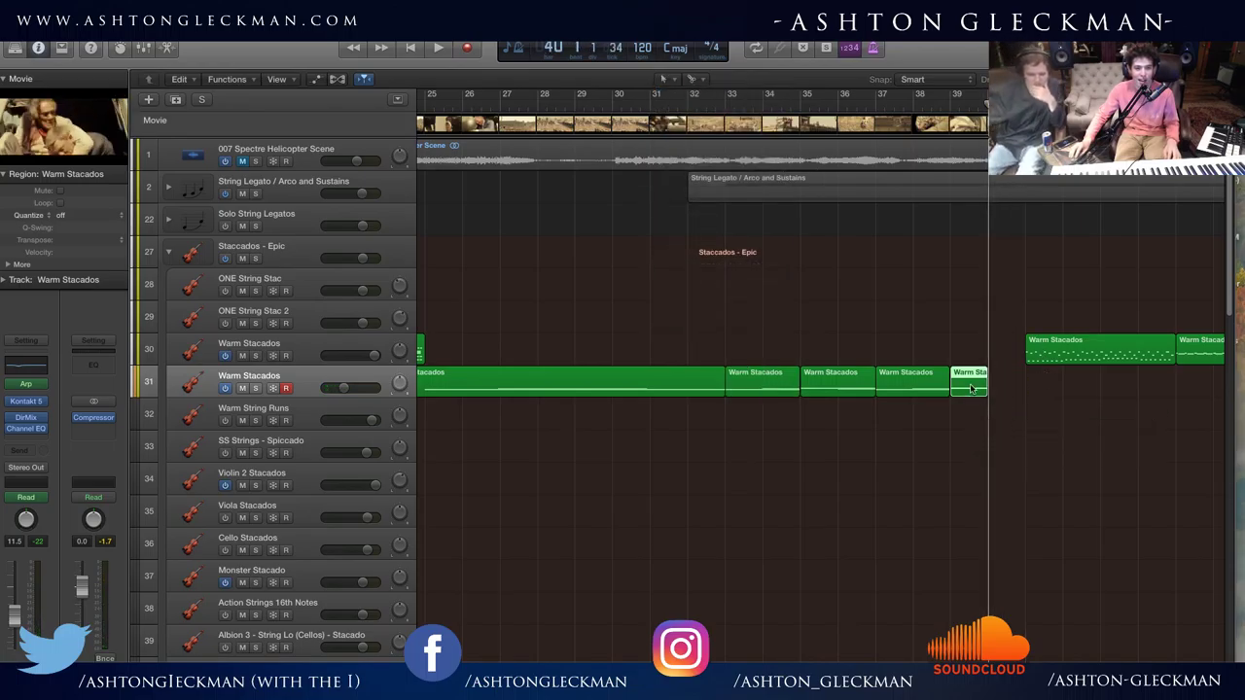
pyautogui.press('super+r')
# Raise the note in the final bar 40 region by two semitones and audition the new string sequence from around bar 32
pyautogui.doubleClick(1005, 386)
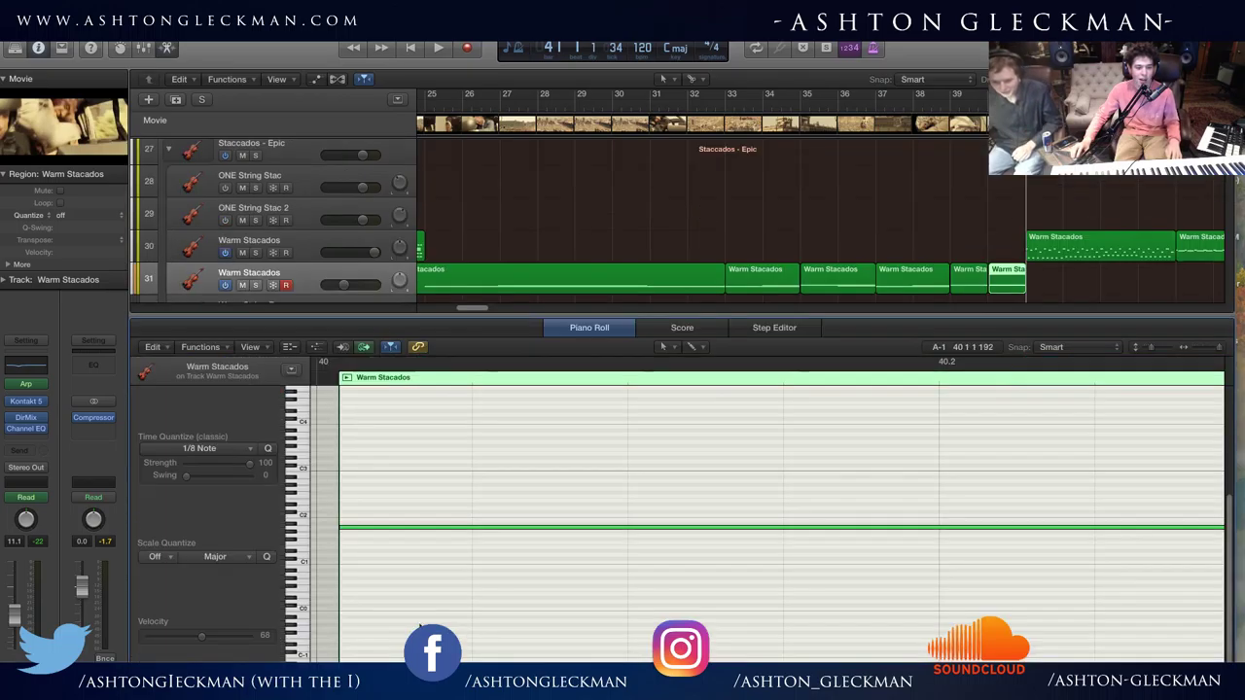
pyautogui.moveTo(347, 528); pyautogui.dragTo(347, 522)
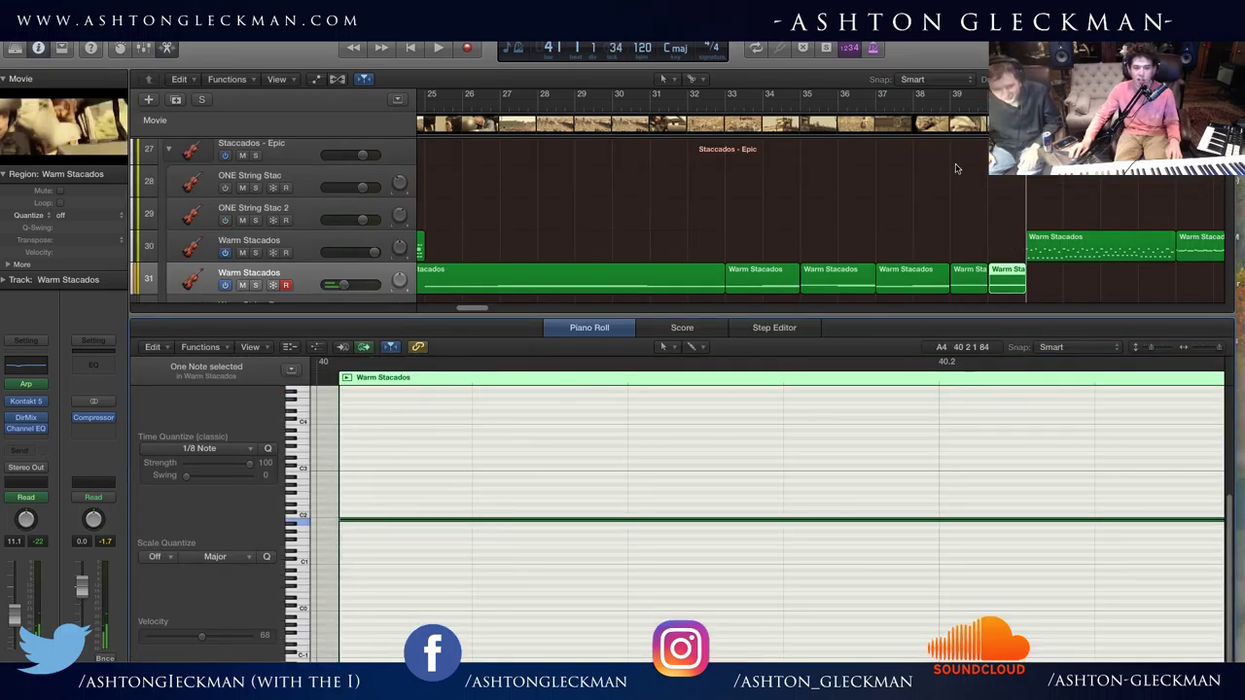
pyautogui.press('space')
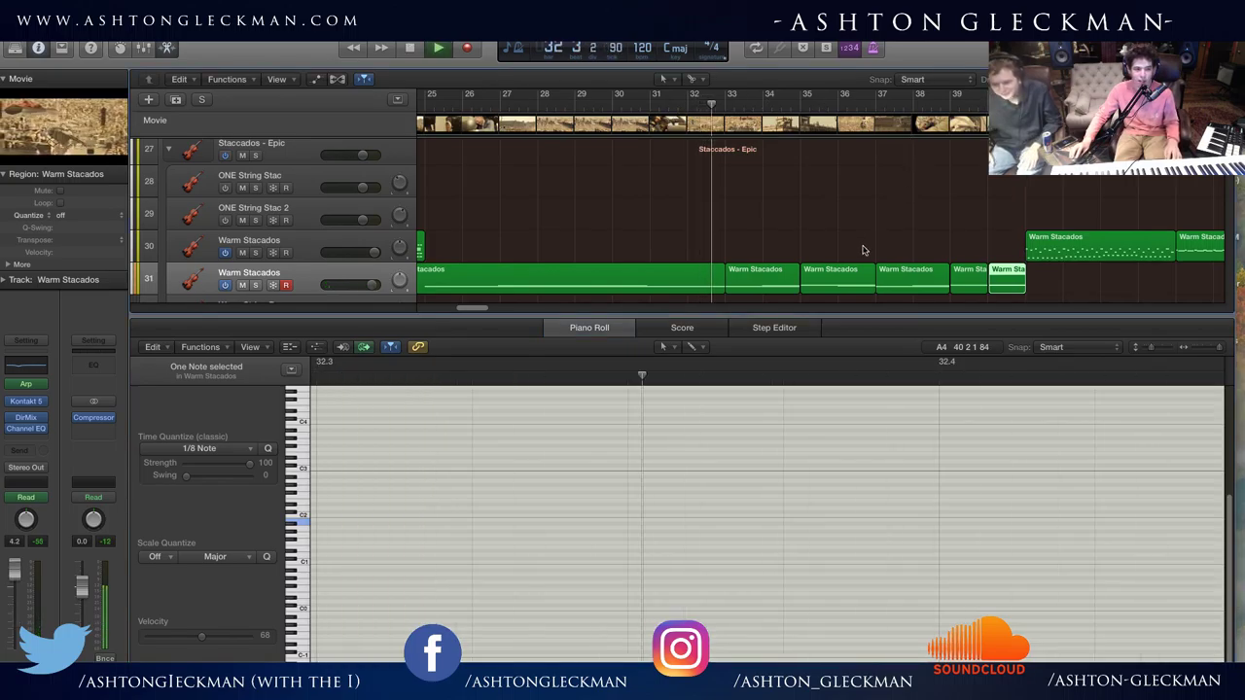
pyautogui.press('e')
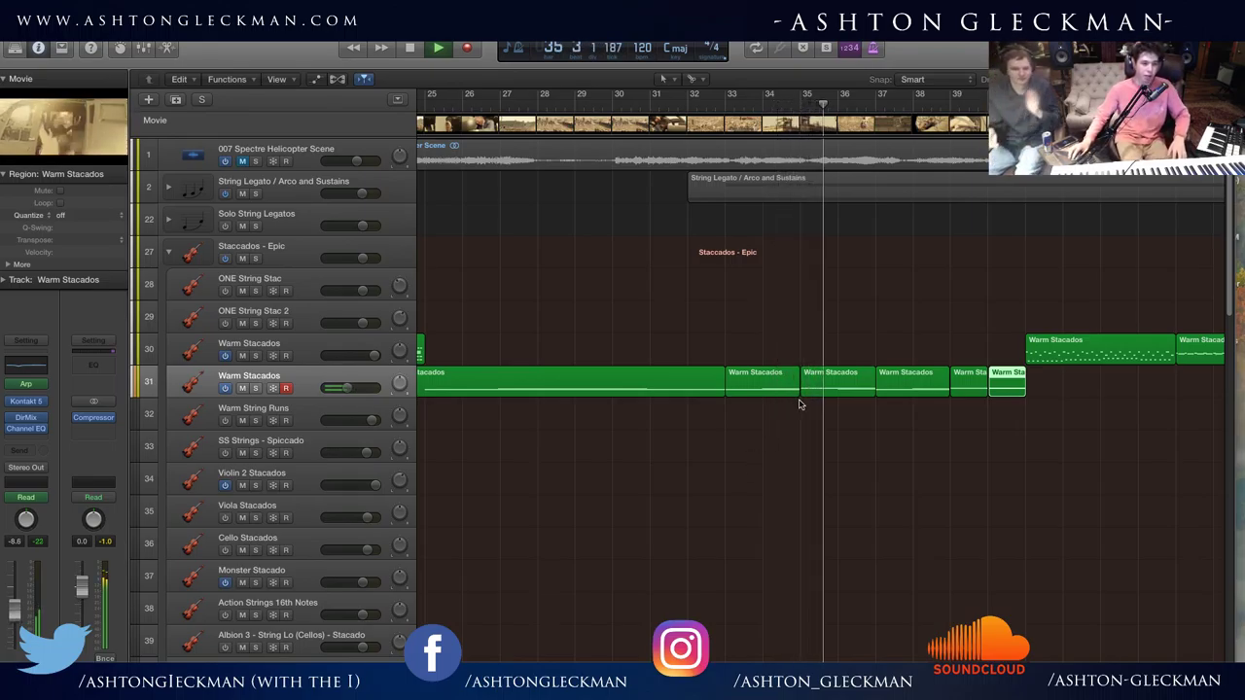
# Glue the Warm Stacados regions between bars 33 and 41 on track 31 into a single region
pyautogui.click(662, 78)
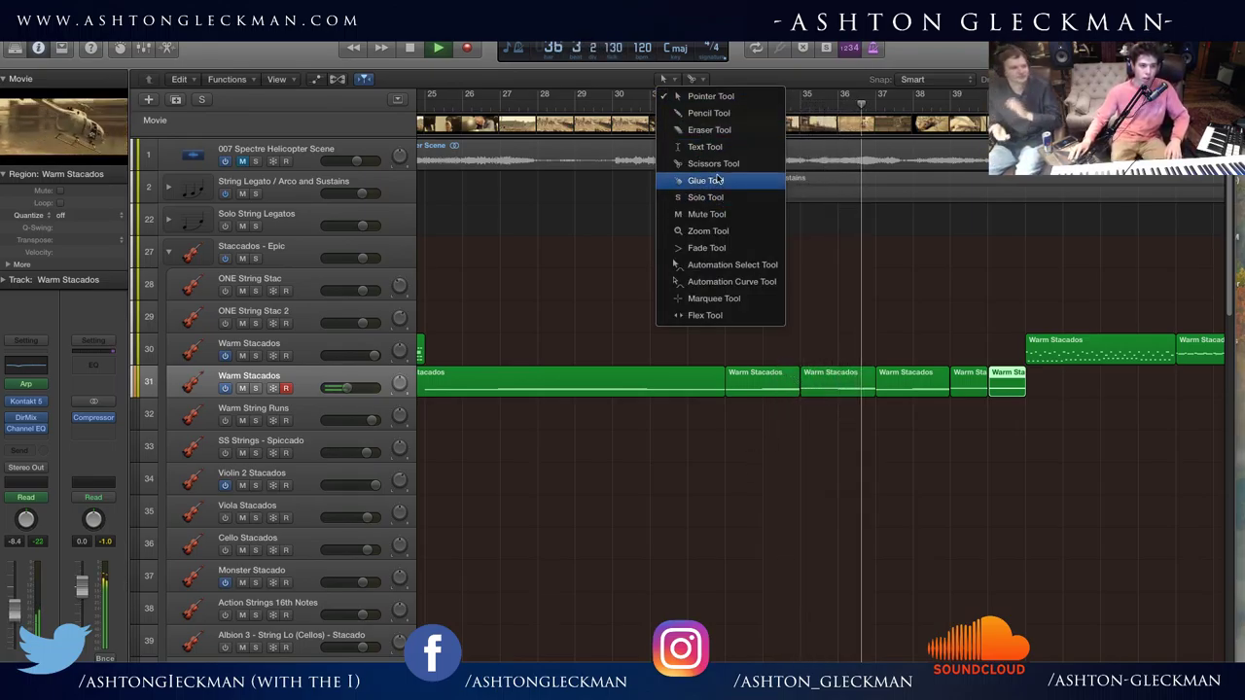
pyautogui.click(713, 164)
pyautogui.click(663, 78)
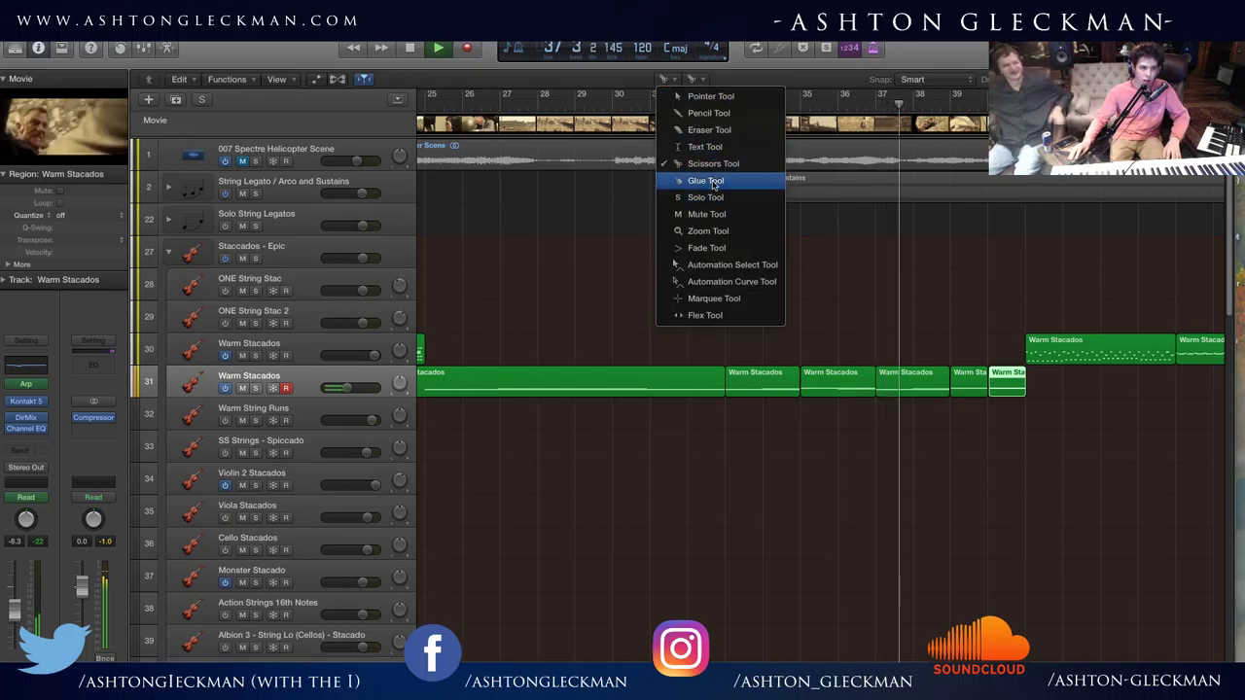
pyautogui.click(707, 180)
pyautogui.click(779, 384)
pyautogui.click(830, 389)
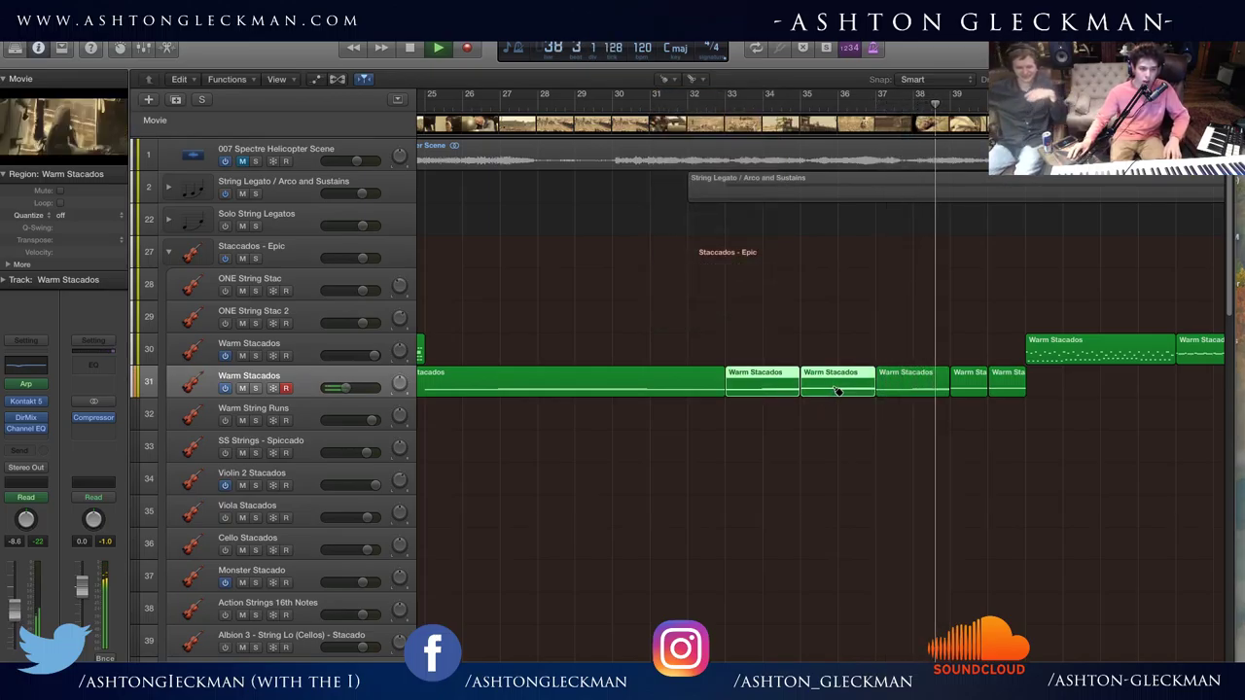
pyautogui.click(909, 390)
pyautogui.click(968, 389)
pyautogui.click(928, 386)
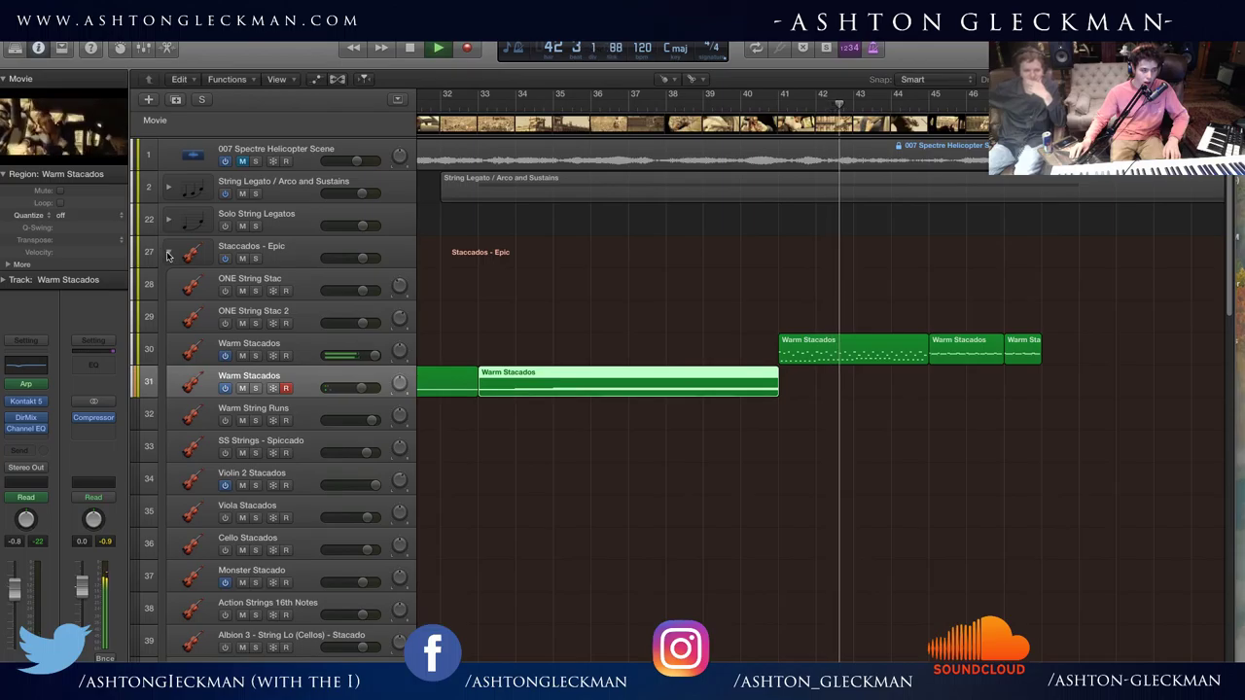
# Collapse the Staccados - Epic stack and play the scene from the middle of bar 44
pyautogui.press('space')
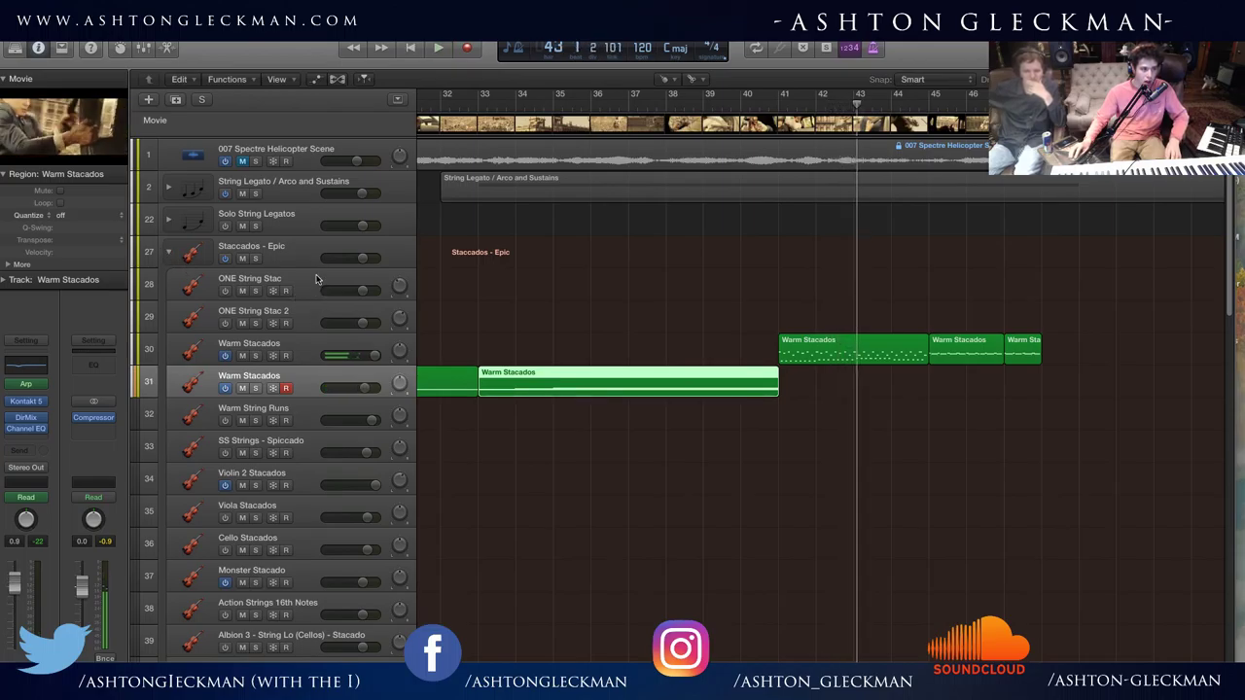
pyautogui.click(316, 280)
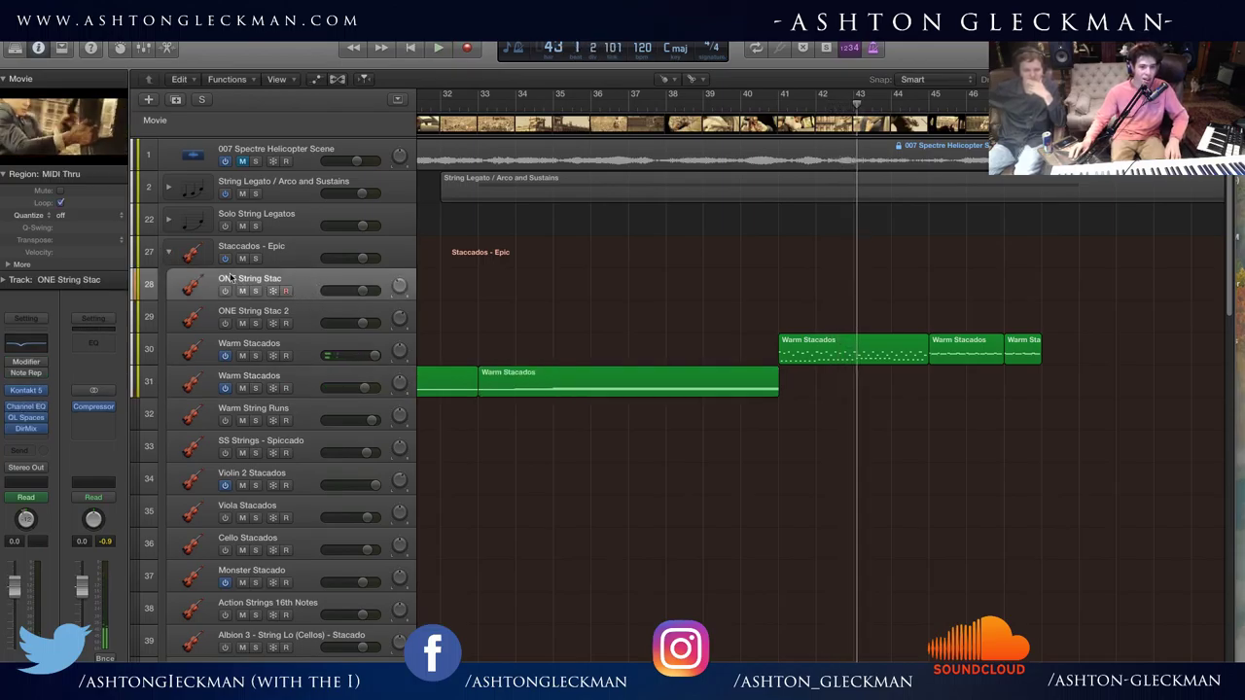
pyautogui.click(168, 253)
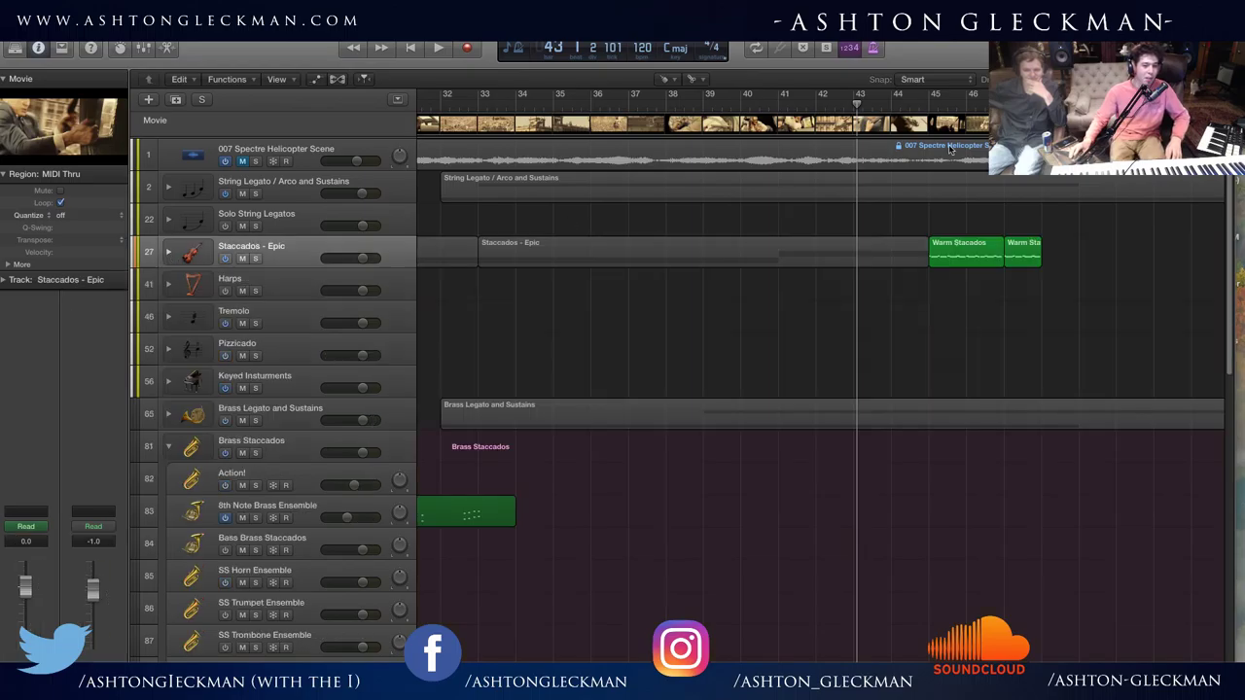
pyautogui.click(918, 105)
pyautogui.press('space')
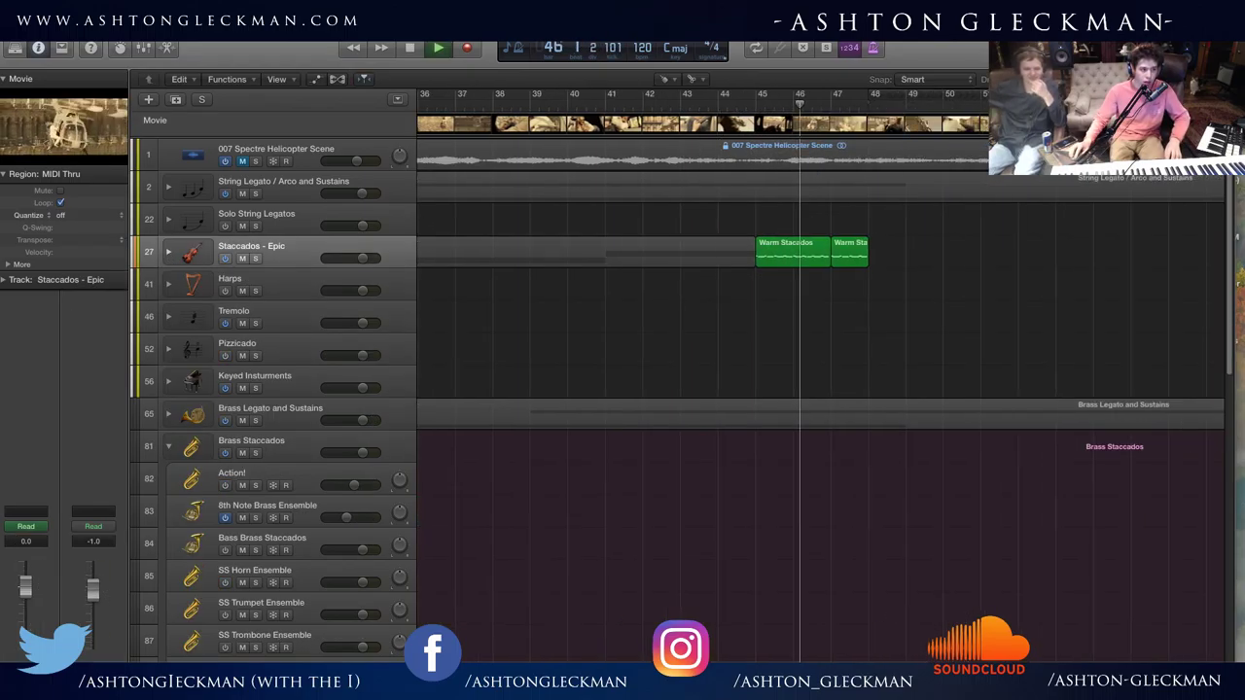
# Reopen the Staccados - Epic stack and try the Monster Stacado track against playback from bar 45 at a slightly lower volume
pyautogui.click(169, 252)
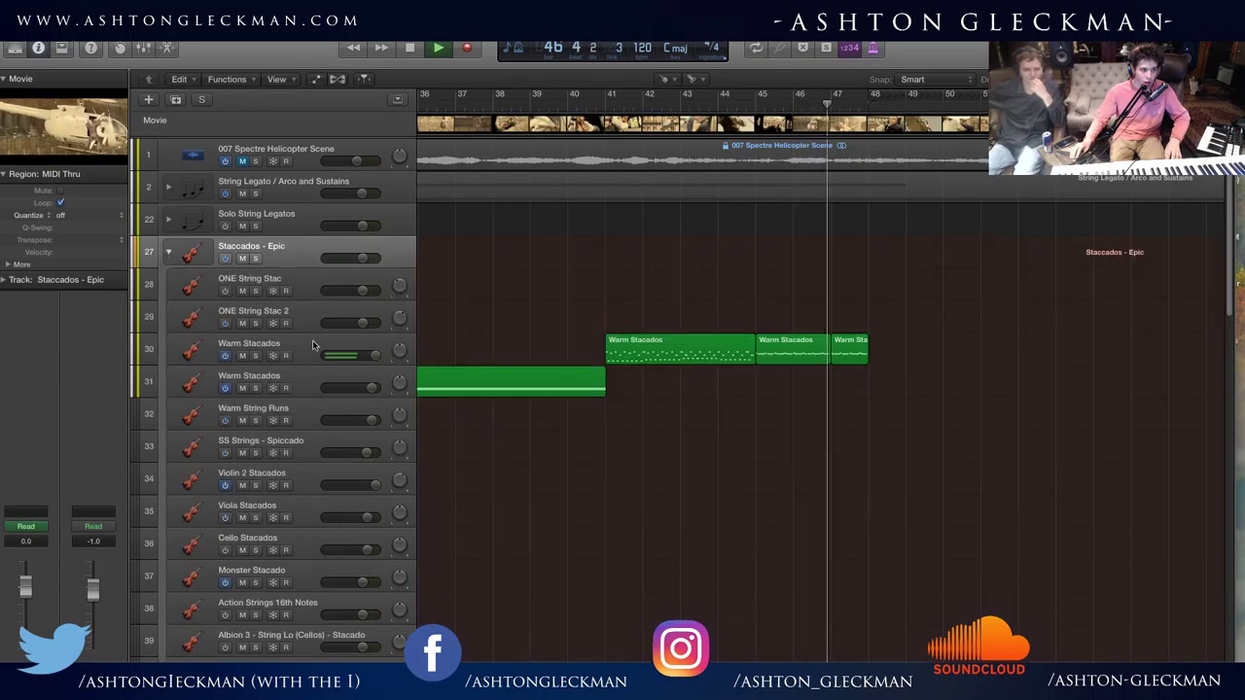
pyautogui.click(308, 581)
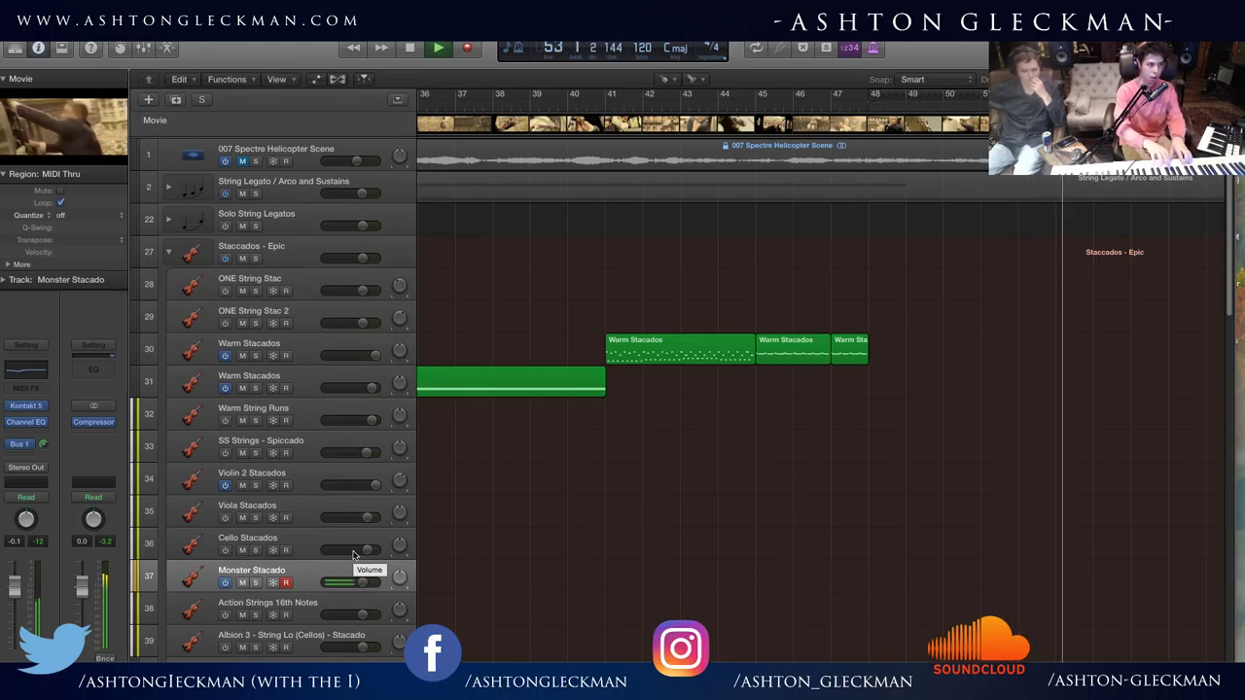
pyautogui.press('space')
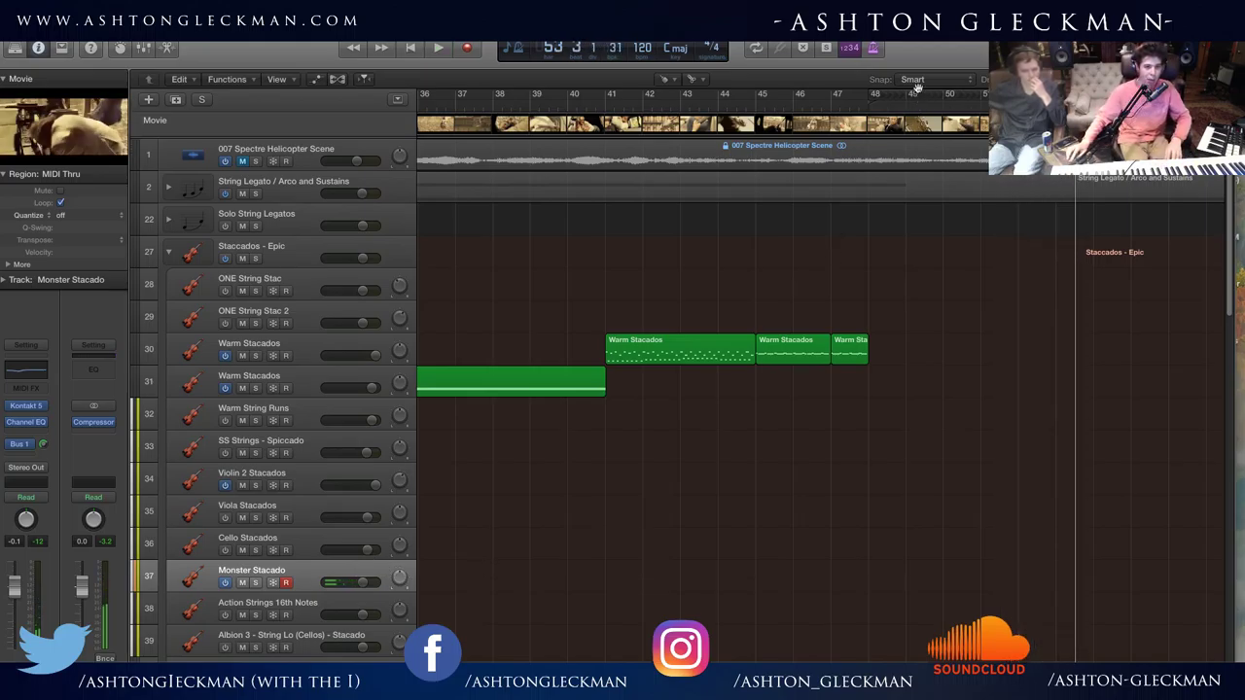
pyautogui.click(782, 102)
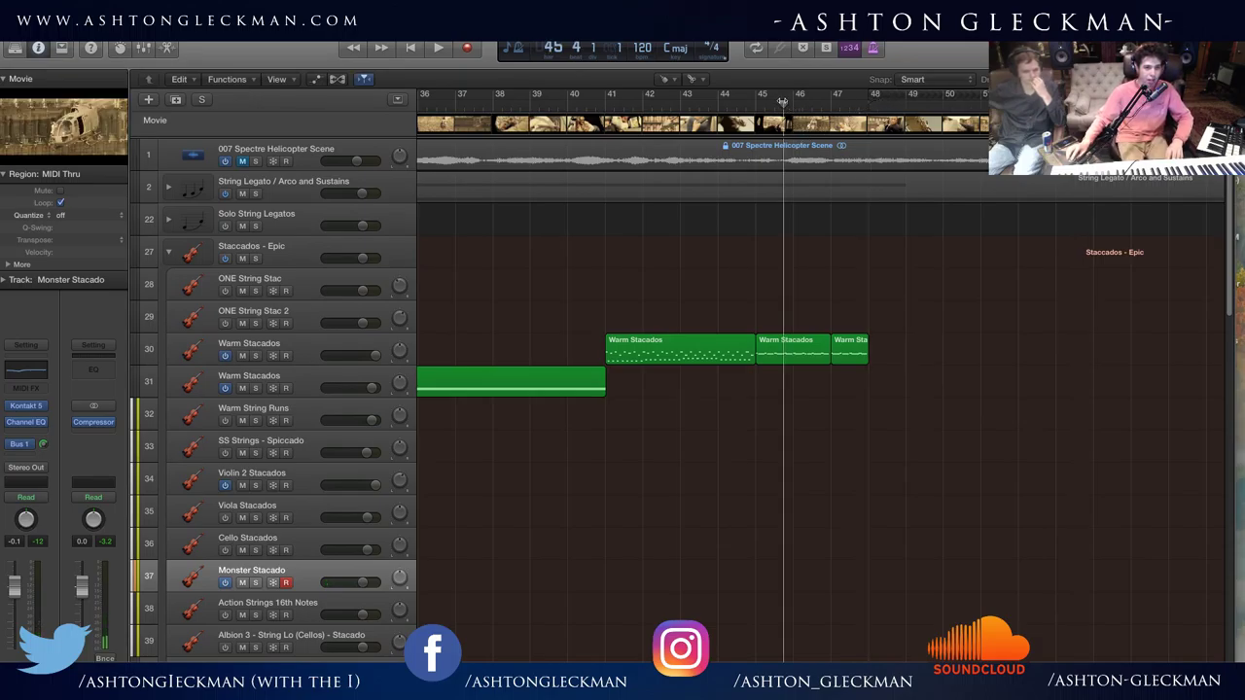
pyautogui.press('space')
pyautogui.moveTo(362, 582); pyautogui.dragTo(352, 582)
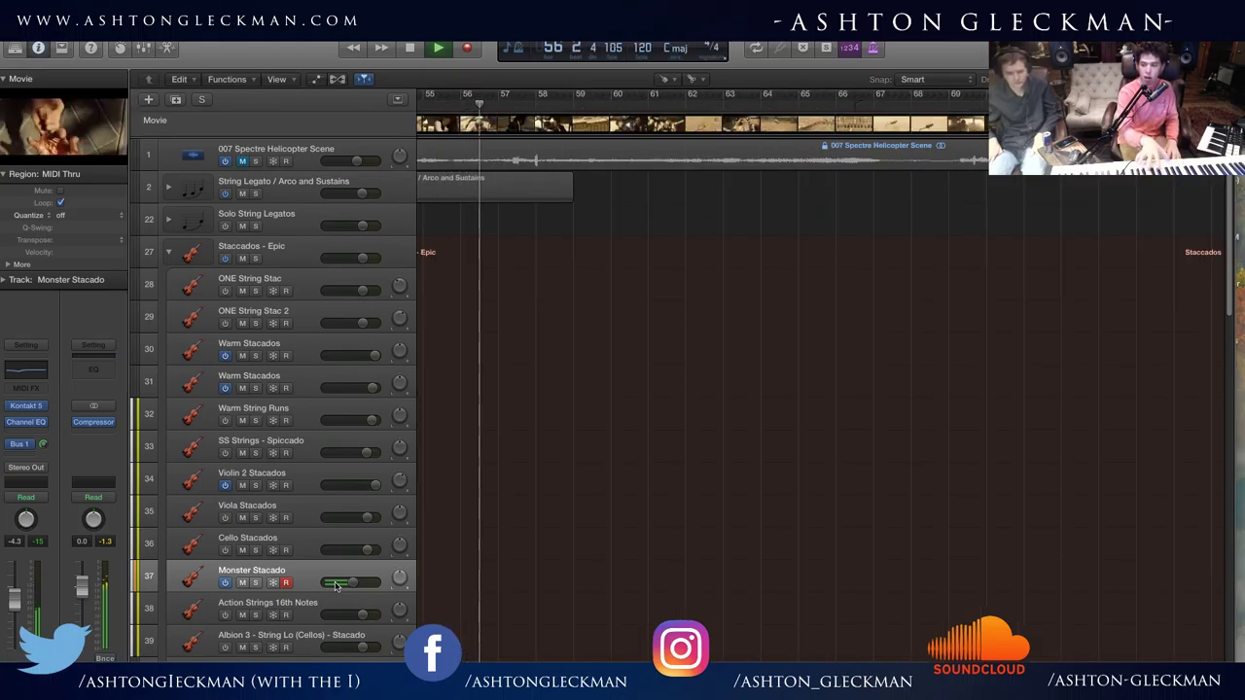
pyautogui.press('space')
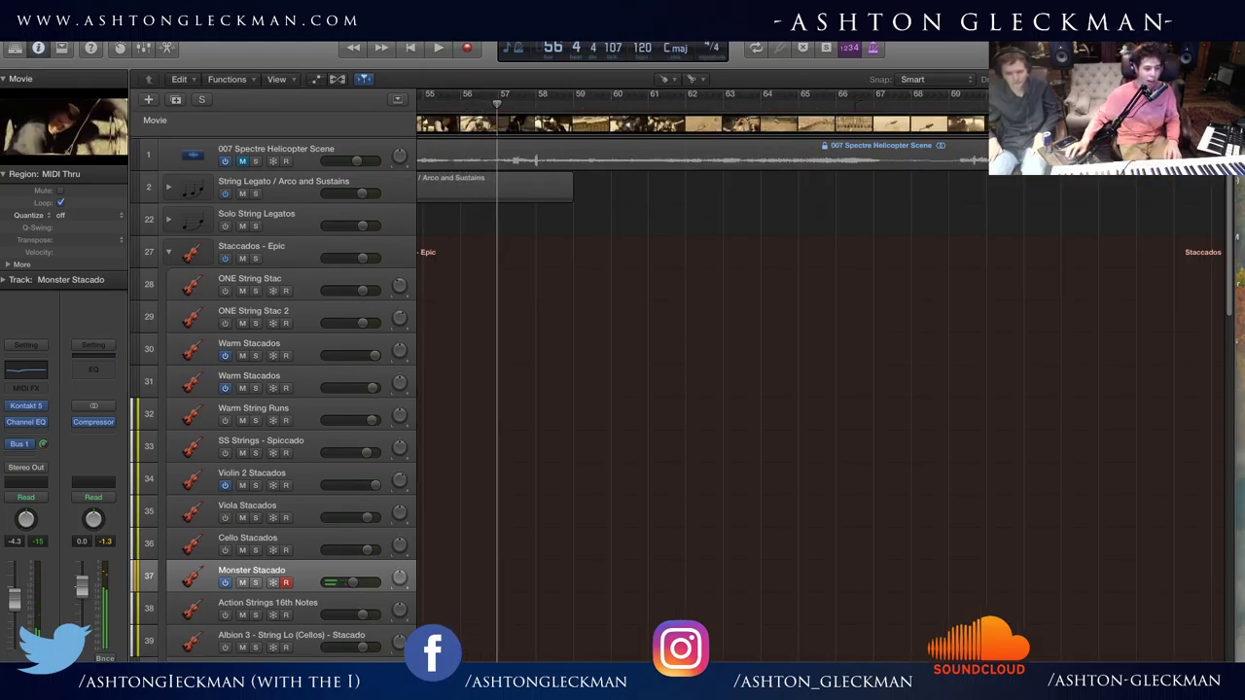
# Expand the Spitfire Drums and Percussion stack and audition its parts from bar 48
pyautogui.hscroll(-10, 701, 369)
pyautogui.click(616, 117)
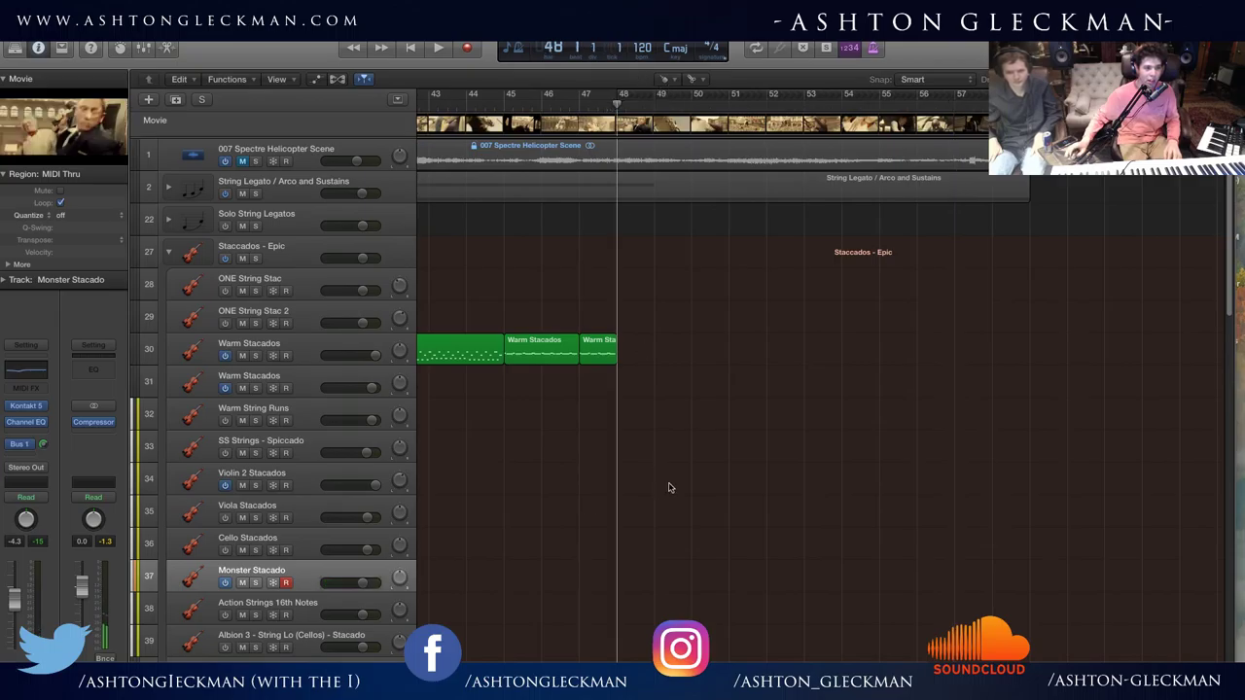
pyautogui.scroll(-15, 669, 491)
pyautogui.scroll(4, 371, 339)
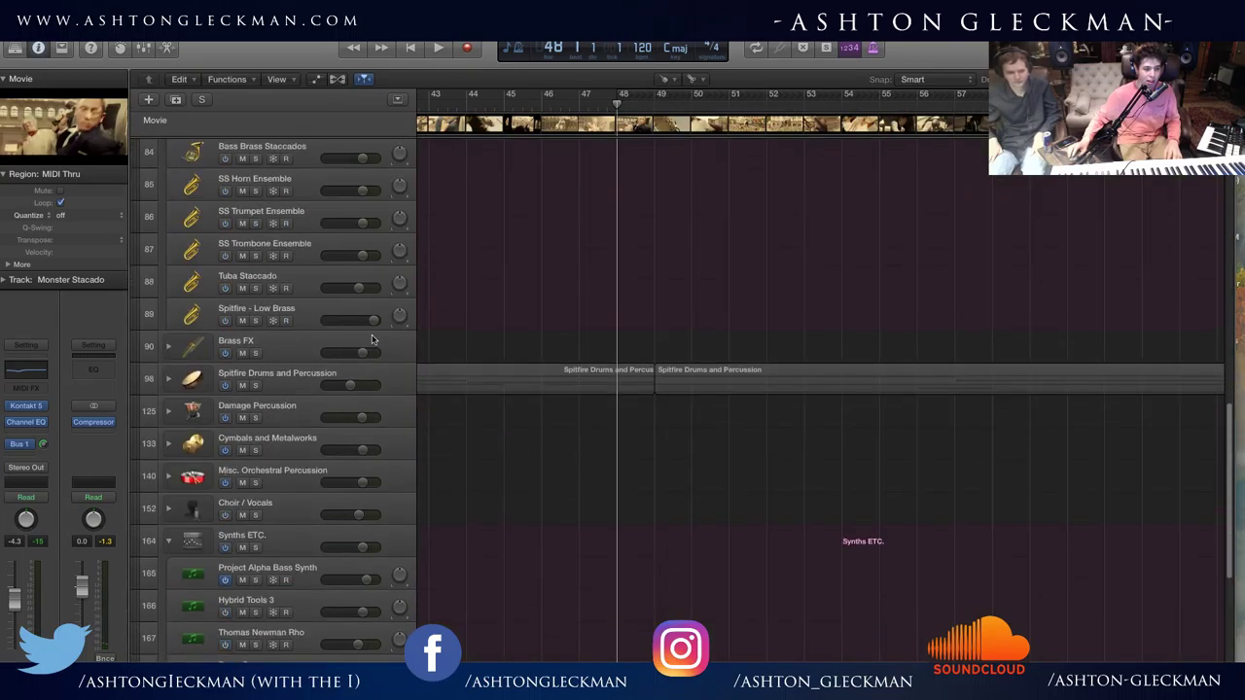
pyautogui.click(176, 385)
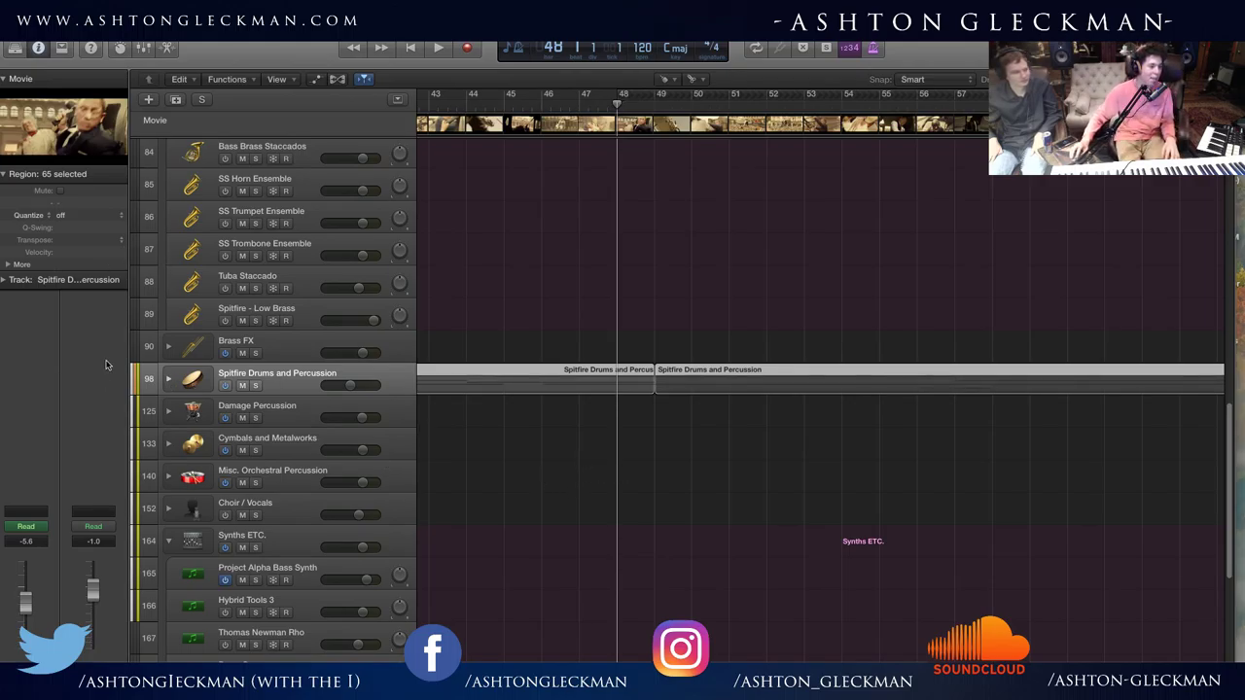
pyautogui.click(169, 379)
pyautogui.scroll(-5, 419, 495)
pyautogui.press('space')
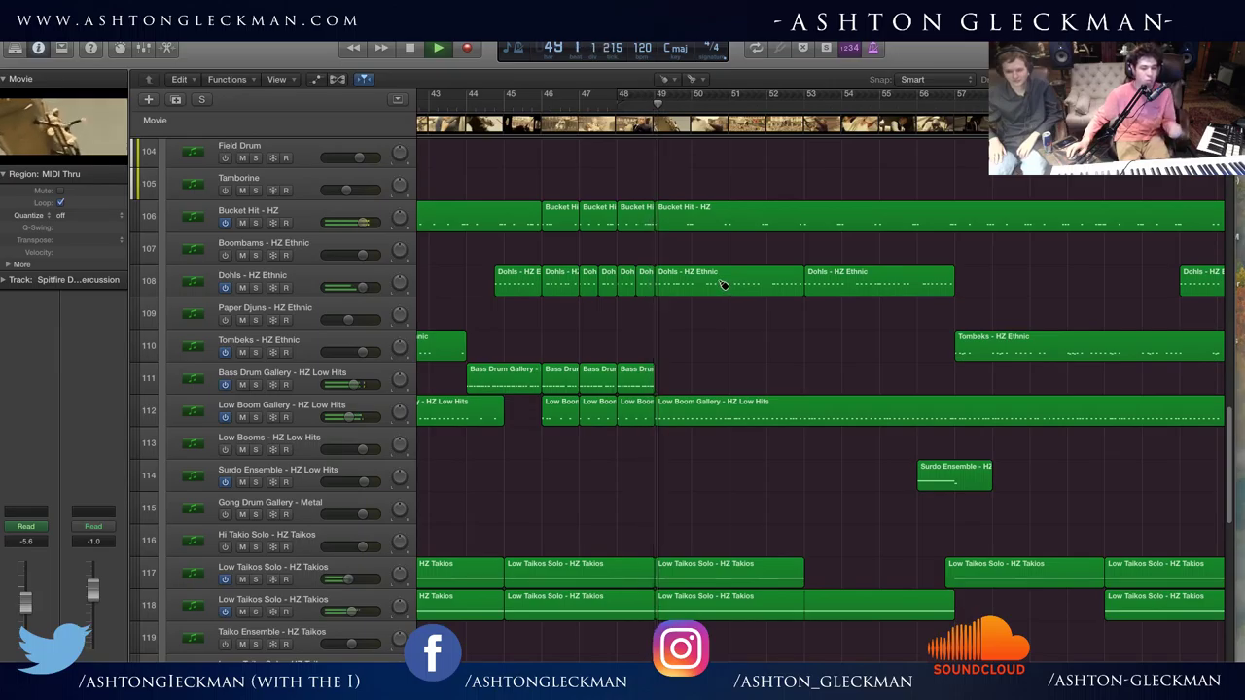
pyautogui.click(731, 303)
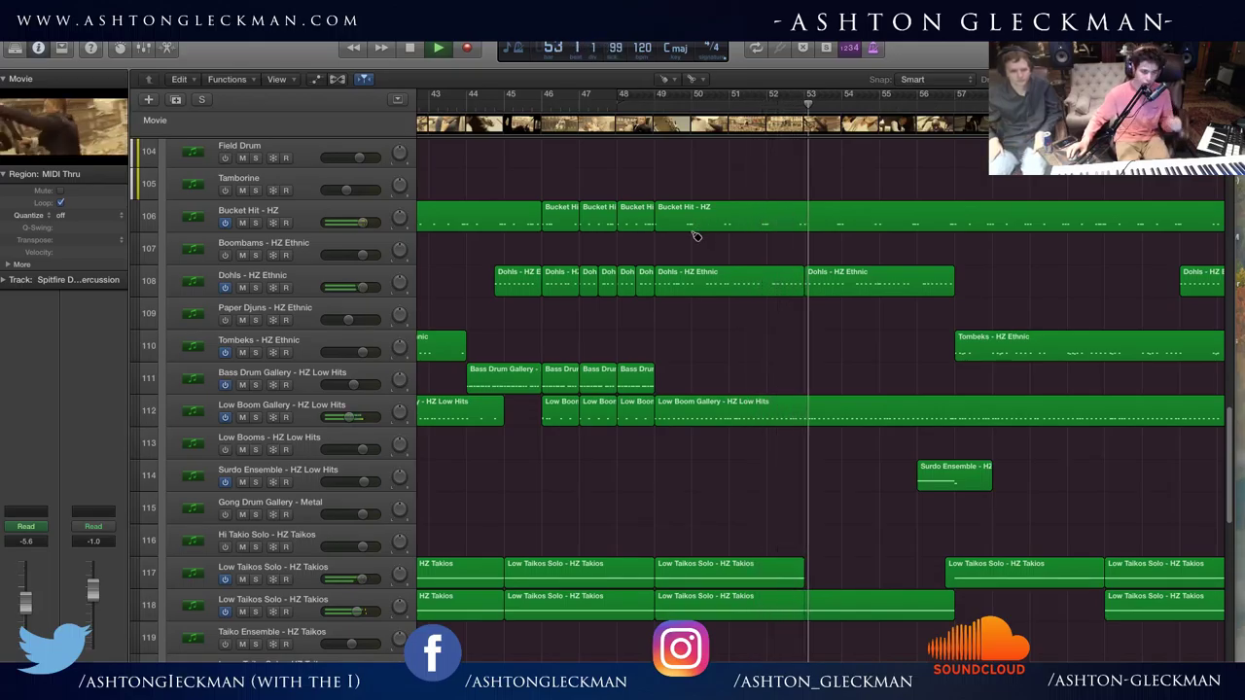
pyautogui.press('space')
# Extend the Low Taikos Solo region that starts at bar 49 on track 117 to end at bar 57
pyautogui.click(747, 578)
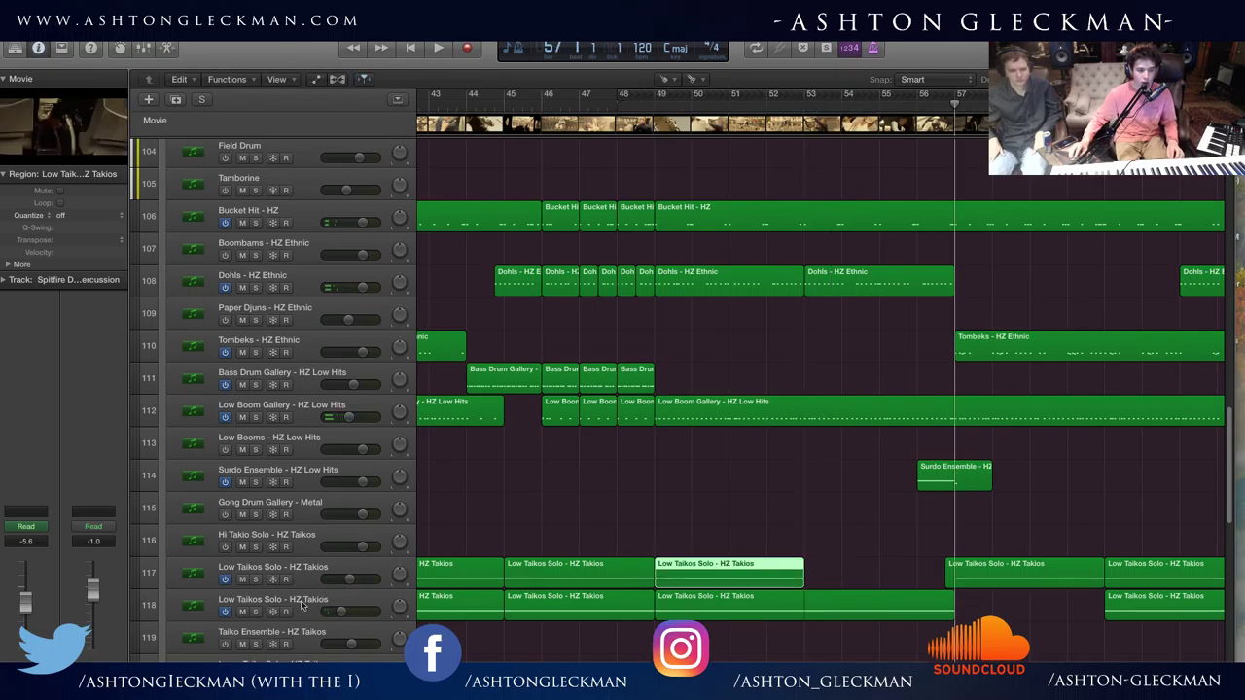
pyautogui.click(318, 572)
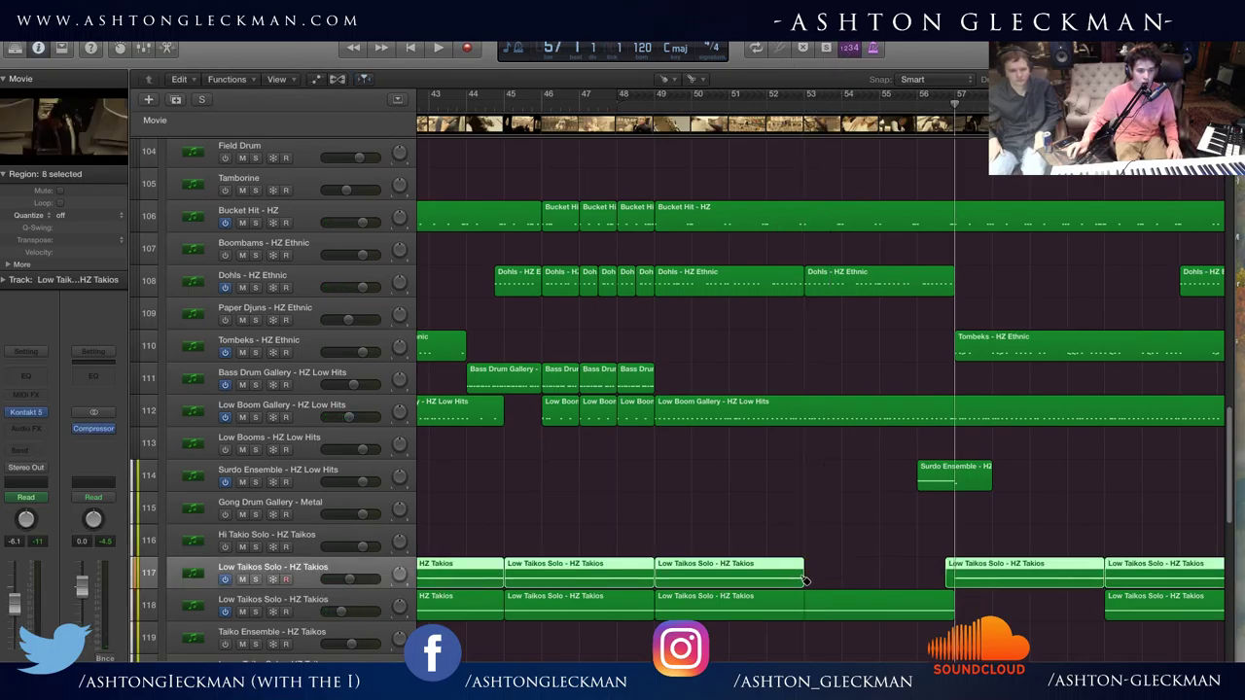
pyautogui.press('super+j')
pyautogui.press('t')
pyautogui.press('Escape')
pyautogui.press('super+z')
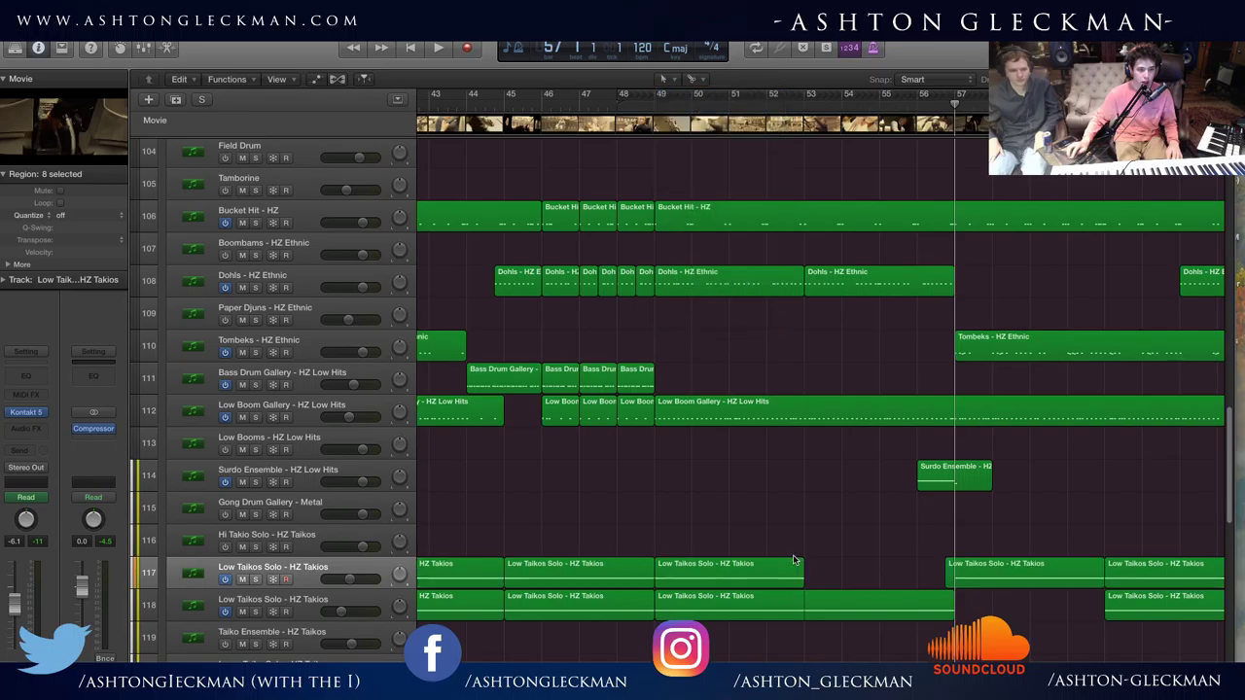
pyautogui.moveTo(797, 585); pyautogui.dragTo(941, 582)
# Lengthen the sustained note in the extended Low Taikos Solo region to reach the region's end at bar 57
pyautogui.doubleClick(921, 581)
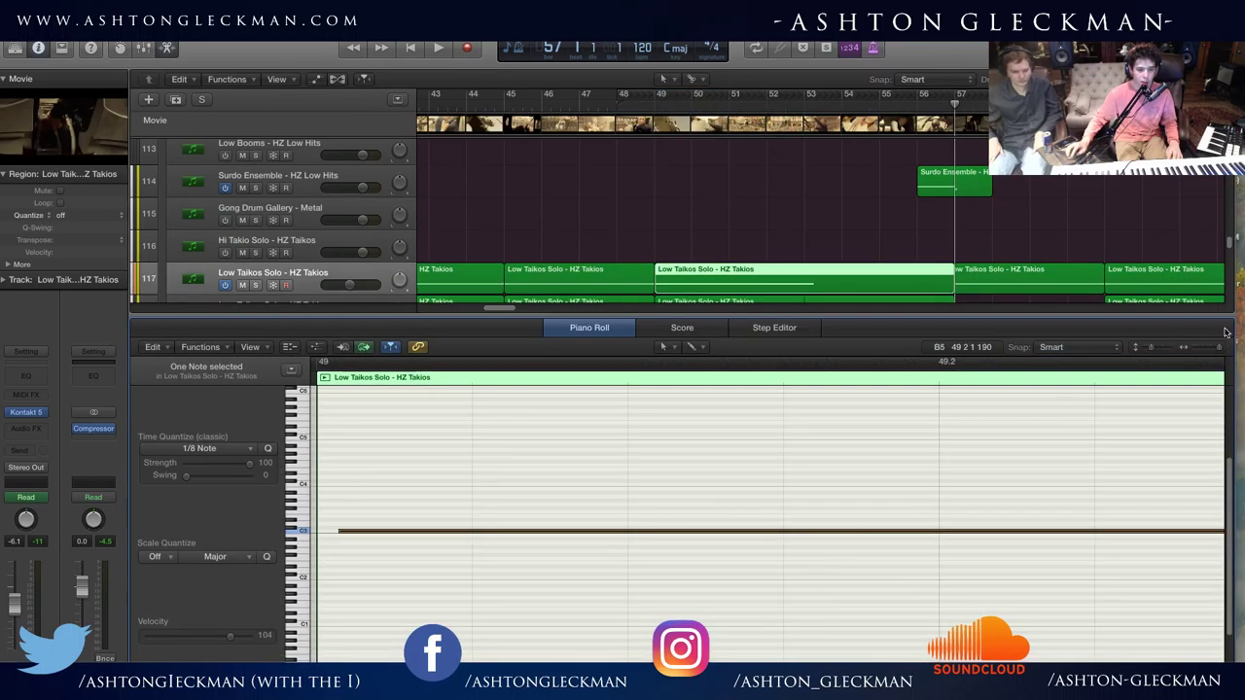
pyautogui.moveTo(1219, 350); pyautogui.dragTo(1203, 350)
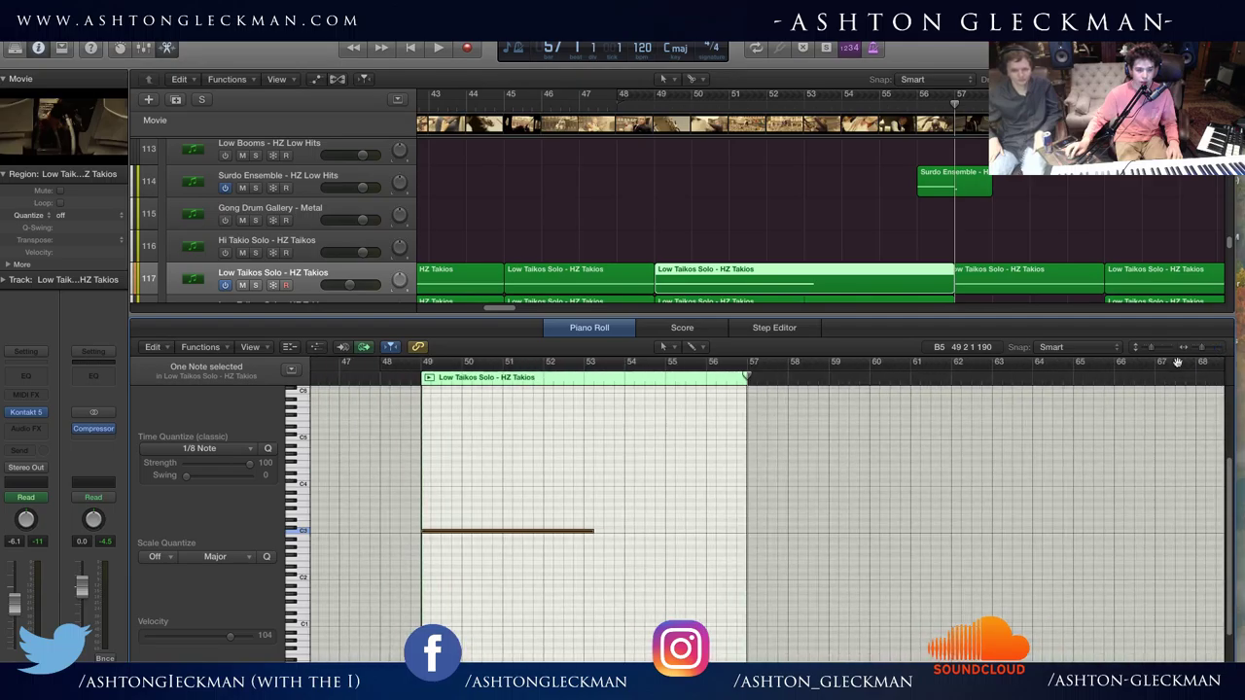
pyautogui.moveTo(589, 532); pyautogui.dragTo(746, 531)
pyautogui.moveTo(435, 314); pyautogui.dragTo(435, 428)
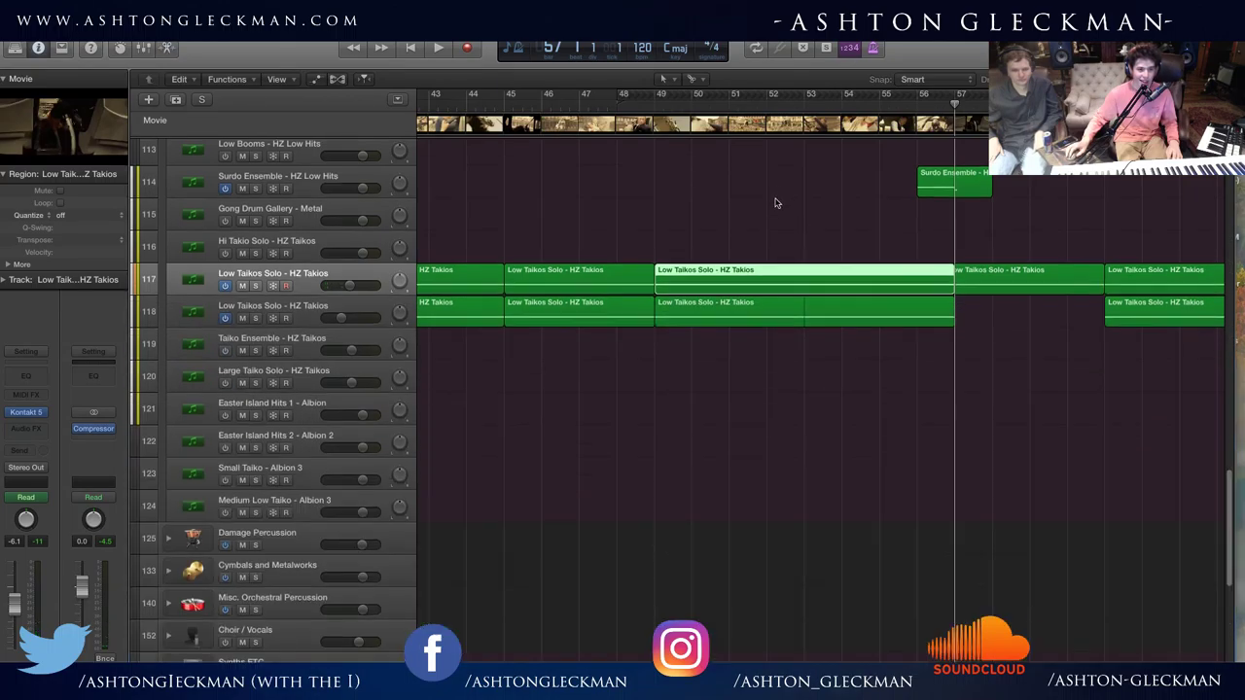
# Play from just before bar 49 and stretch track 117's volume automation ramp from bar 53 to about bar 57, ending at -3.4 dB
pyautogui.scroll(2, 775, 202)
pyautogui.moveTo(654, 105); pyautogui.dragTo(646, 115)
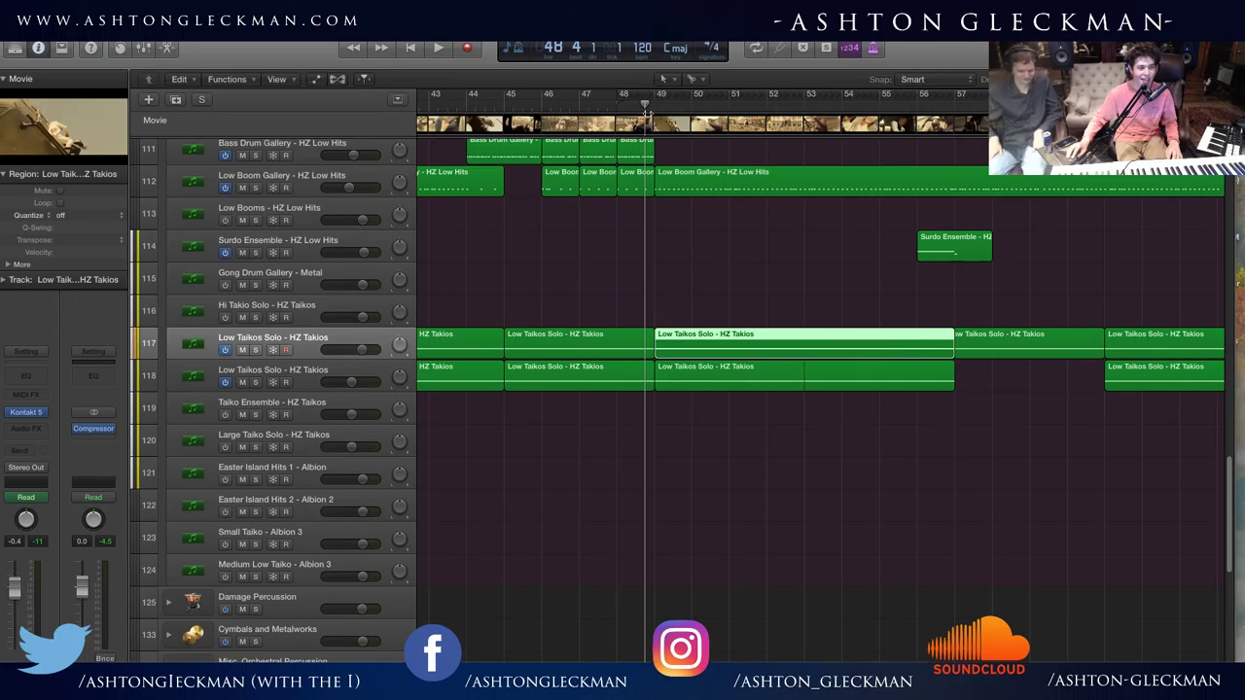
pyautogui.press('space')
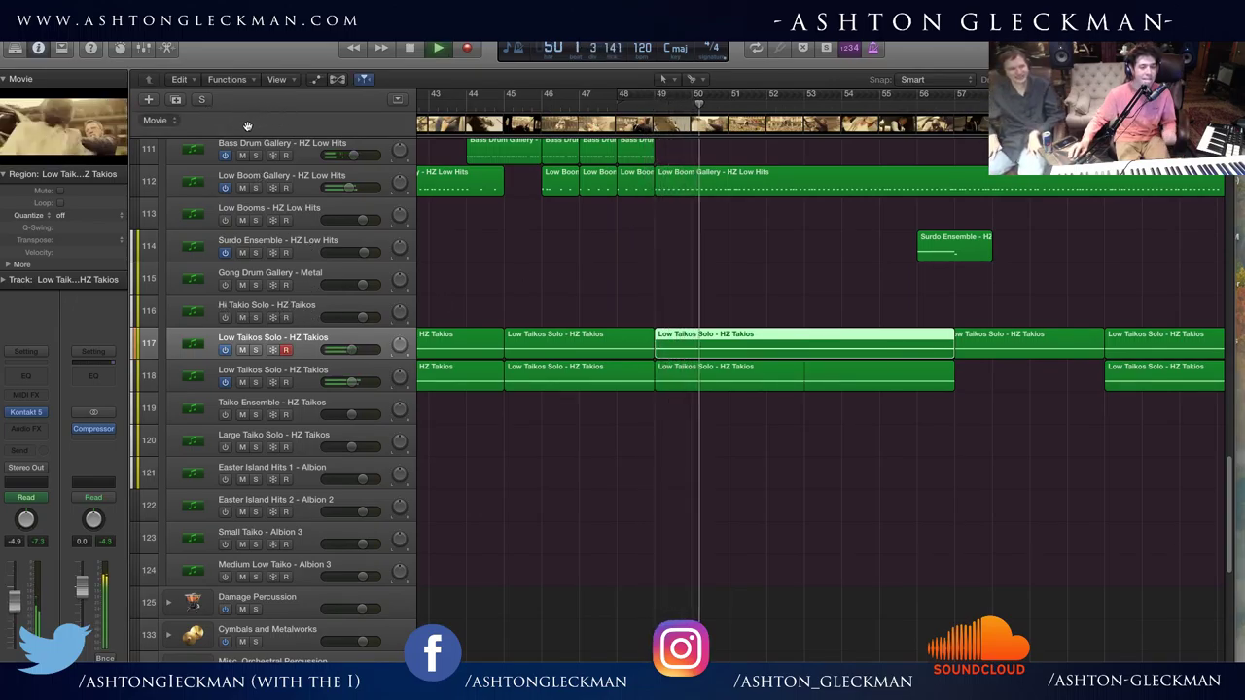
pyautogui.press('a')
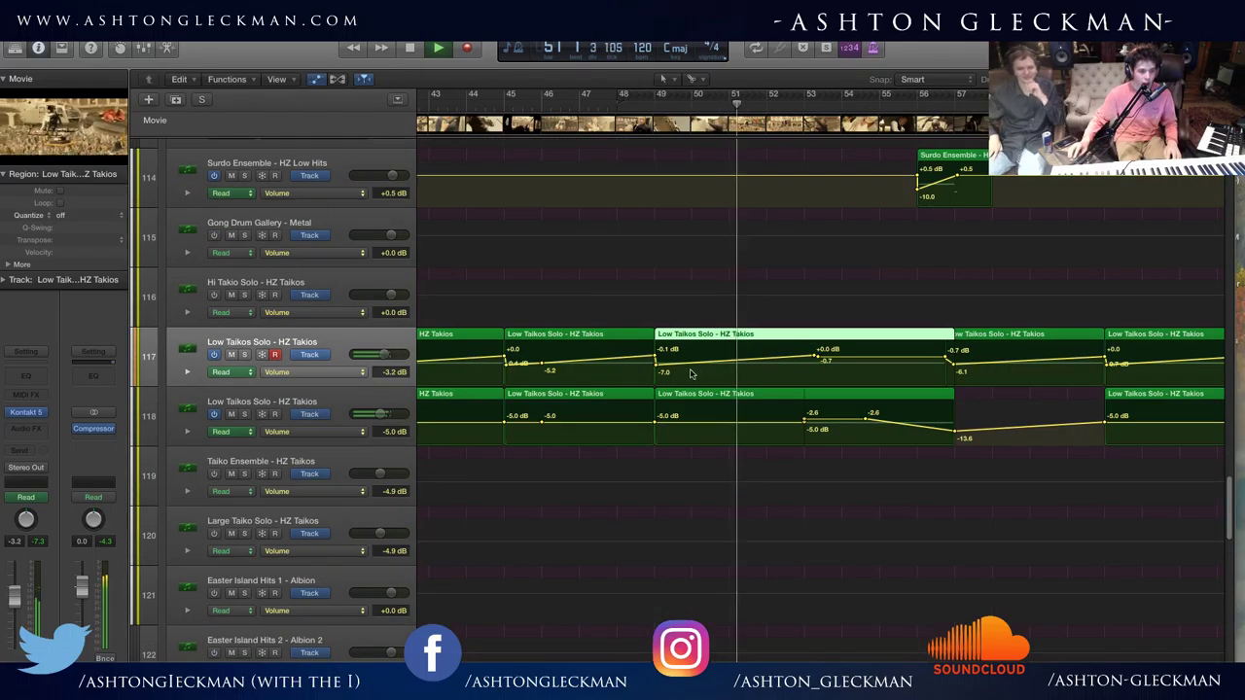
pyautogui.click(817, 357)
pyautogui.moveTo(817, 357); pyautogui.dragTo(952, 366)
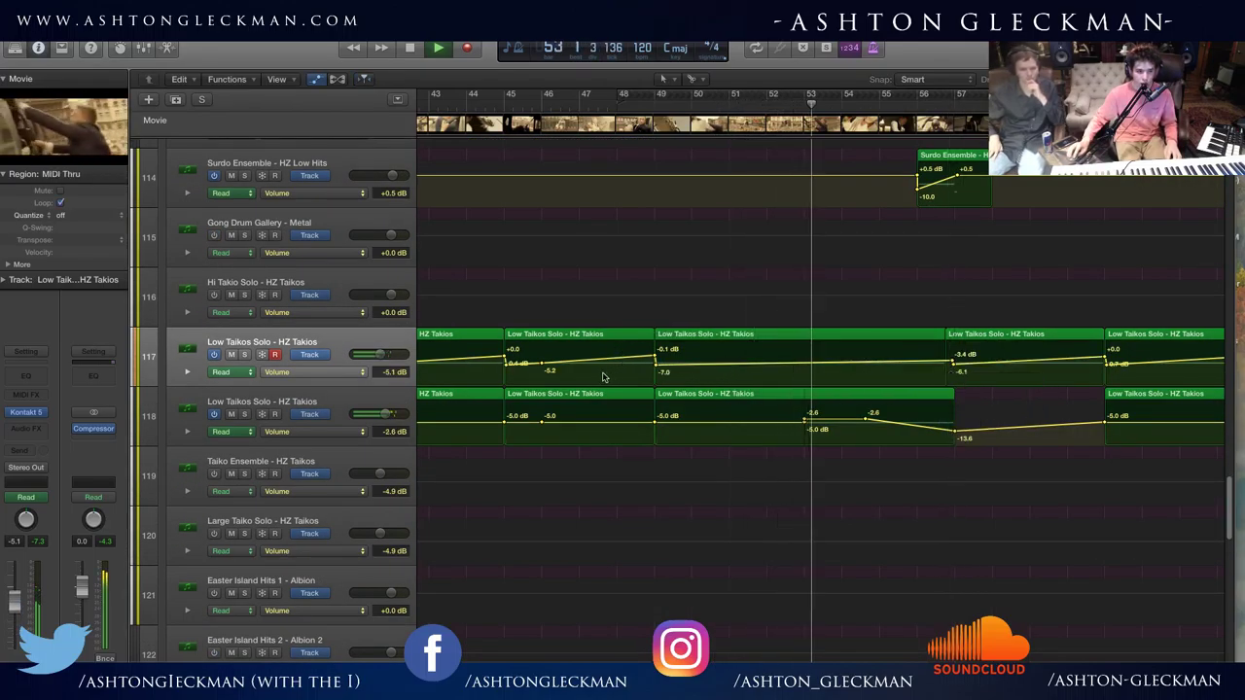
pyautogui.click(659, 373)
pyautogui.press('a')
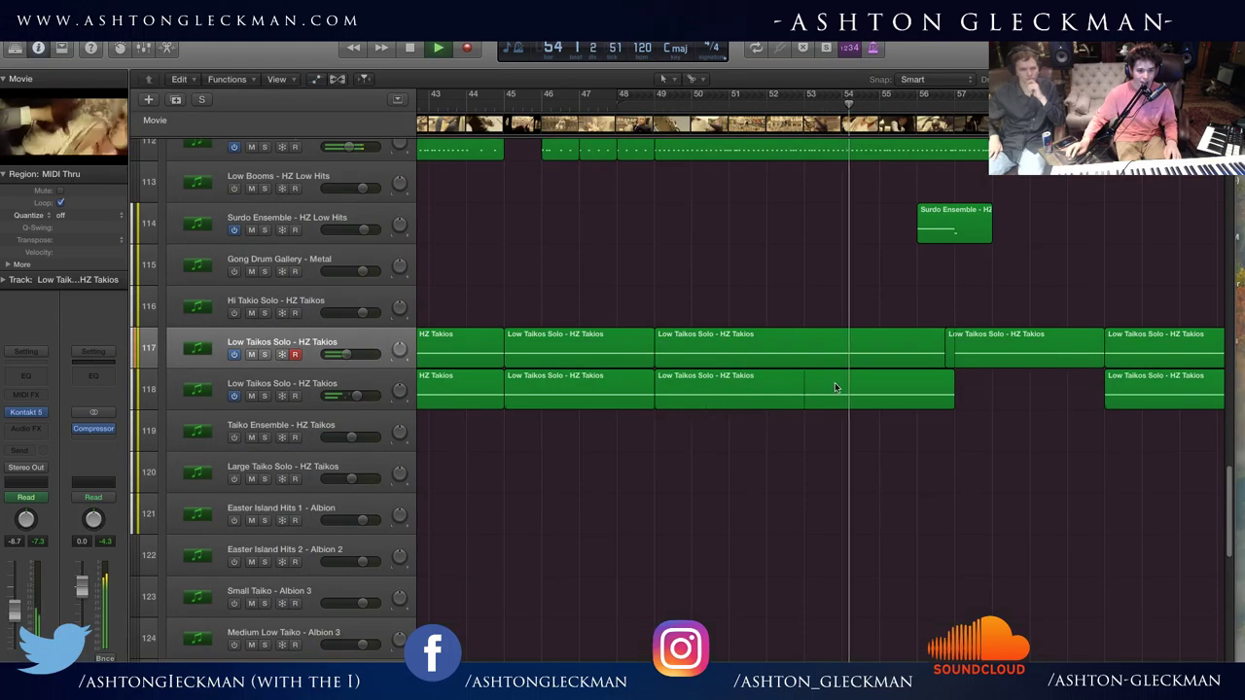
# Replay from just before bar 49 with both Low Taikos Solo tracks soloed and select track 118's region starting at bar 49
pyautogui.scroll(-5, 822, 381)
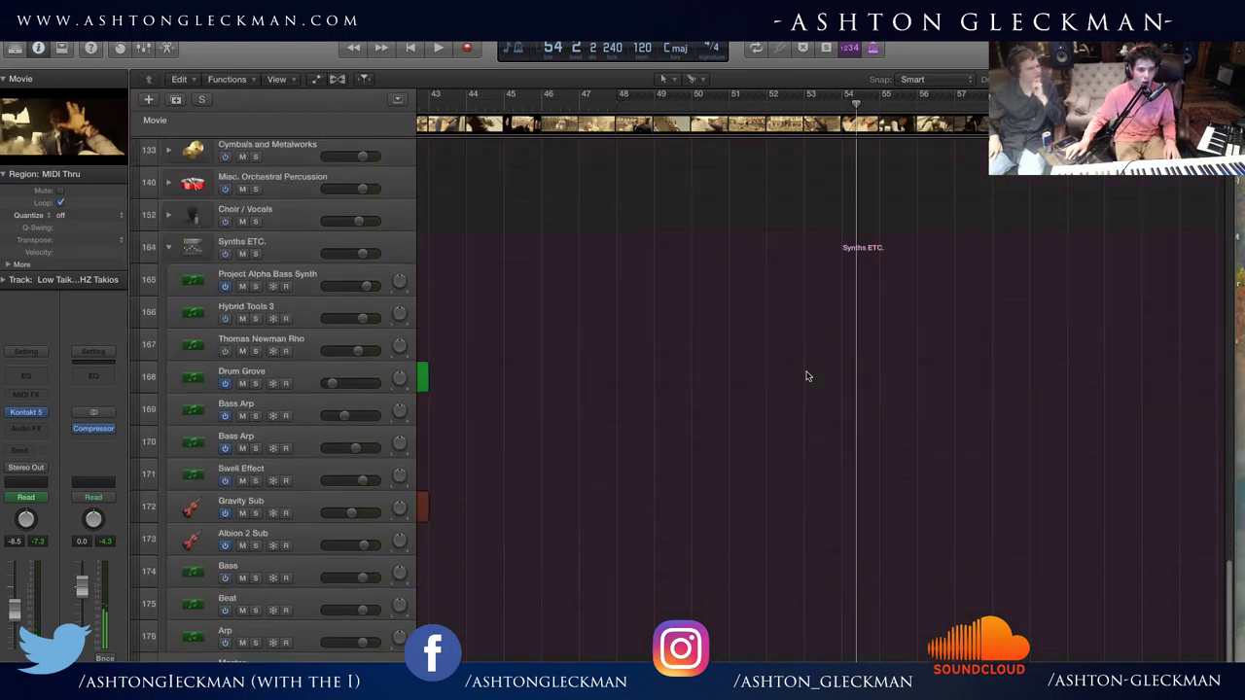
pyautogui.scroll(10, 807, 374)
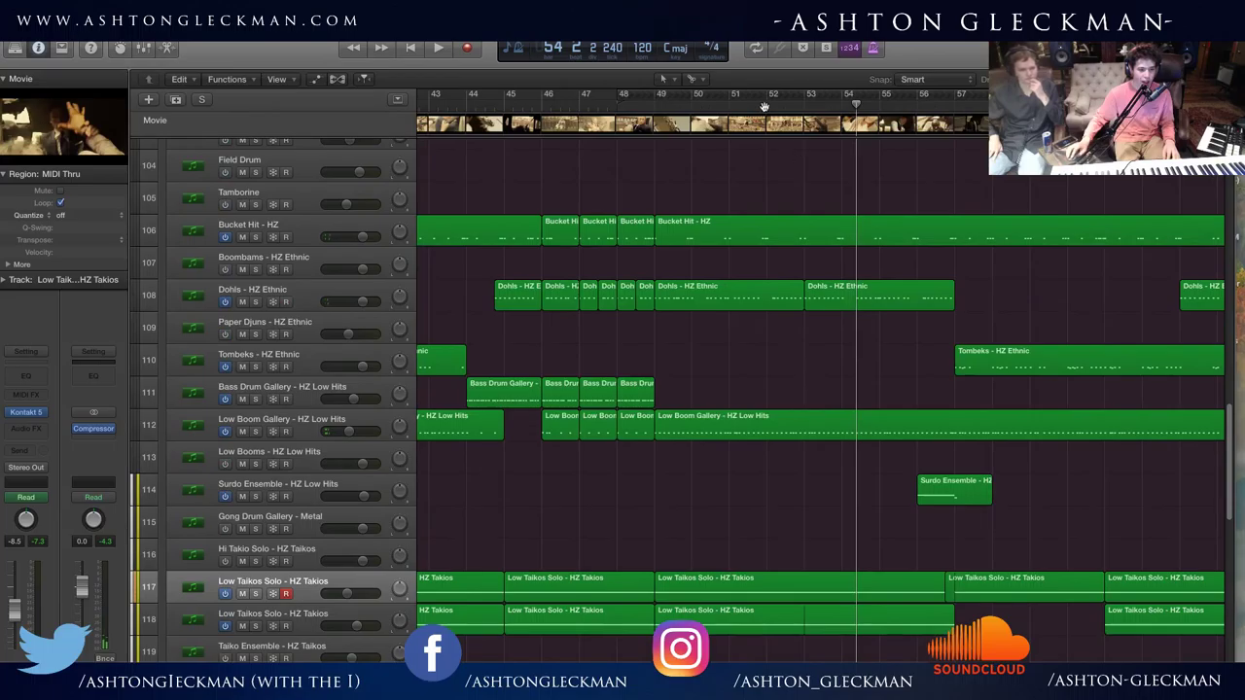
pyautogui.click(646, 105)
pyautogui.press('space')
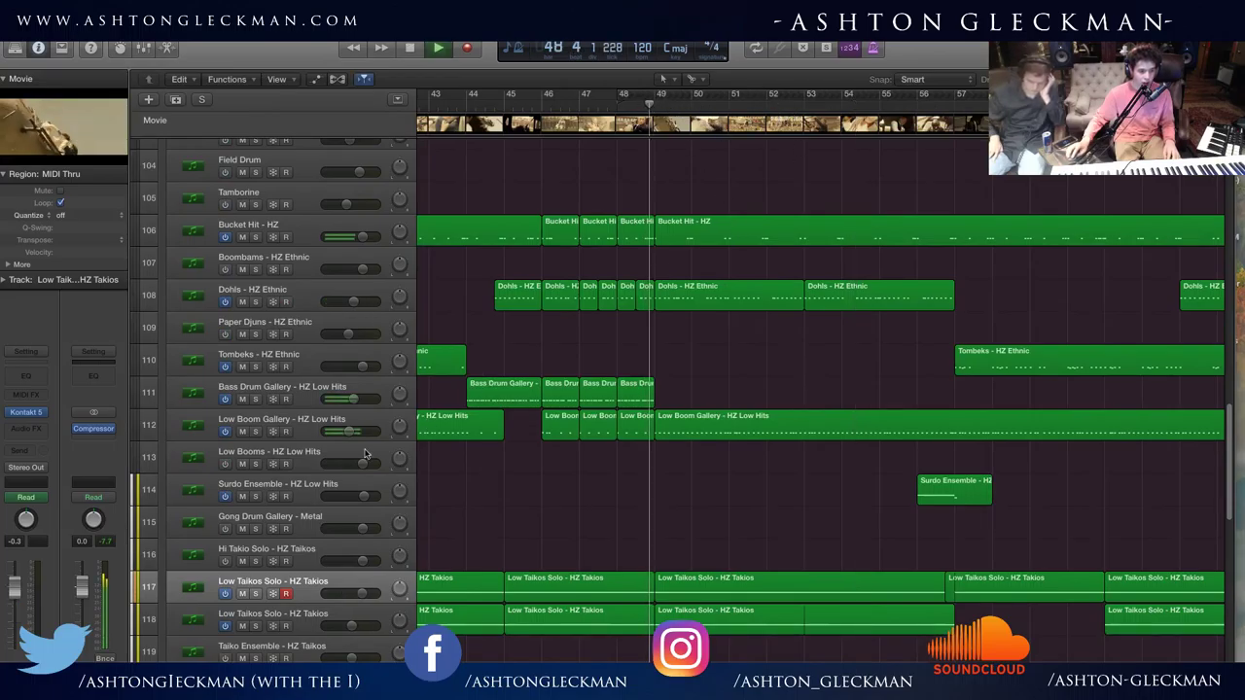
pyautogui.click(255, 593)
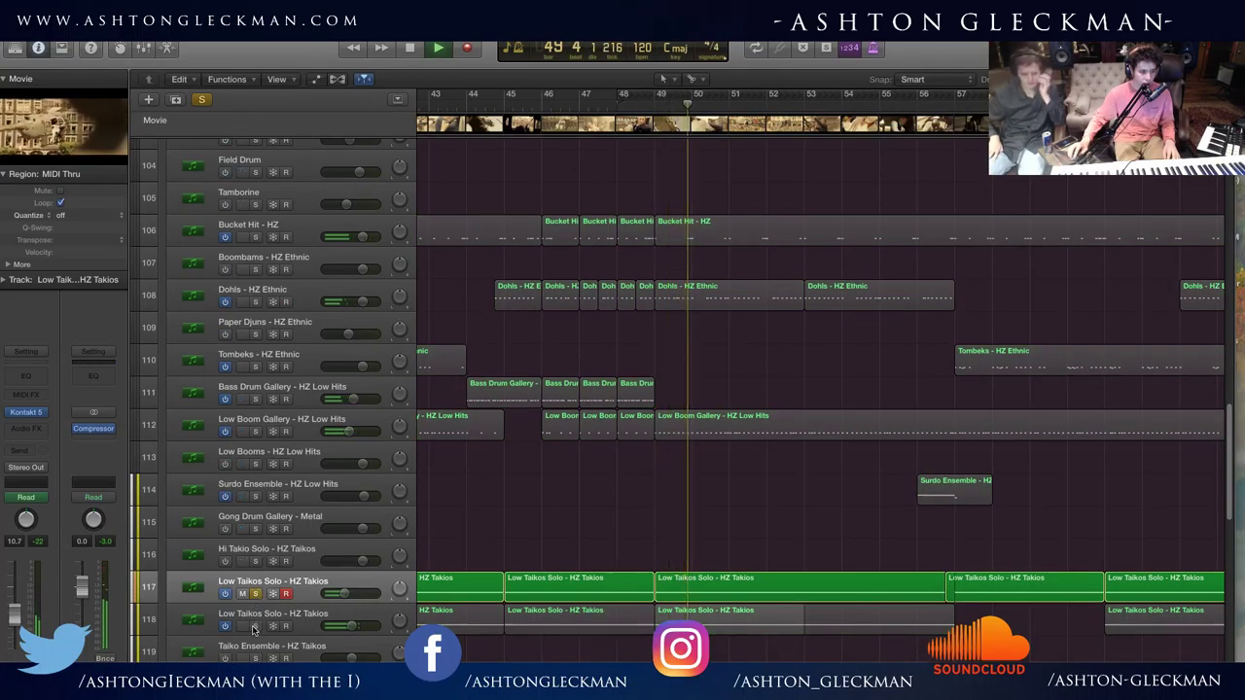
pyautogui.click(255, 625)
pyautogui.click(805, 627)
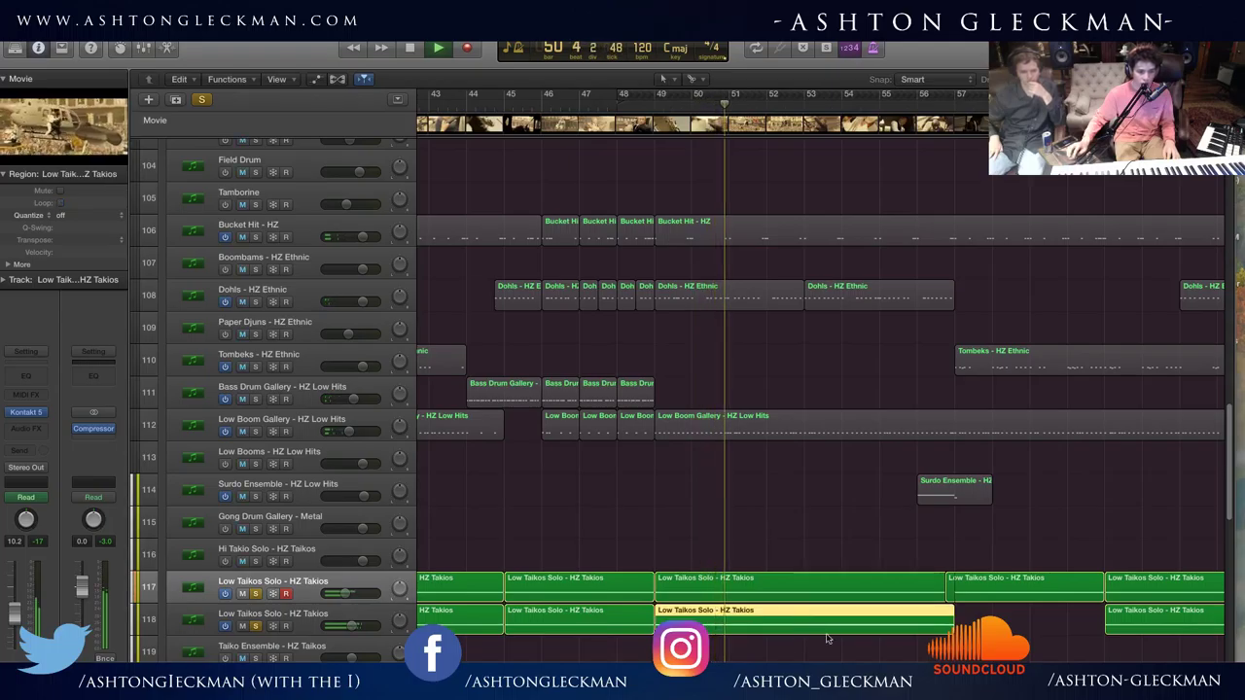
# Shorten track 118's Low Taikos Solo region starting at bar 49 and its sustained note to end at bar 56
pyautogui.click(796, 628)
pyautogui.doubleClick(794, 627)
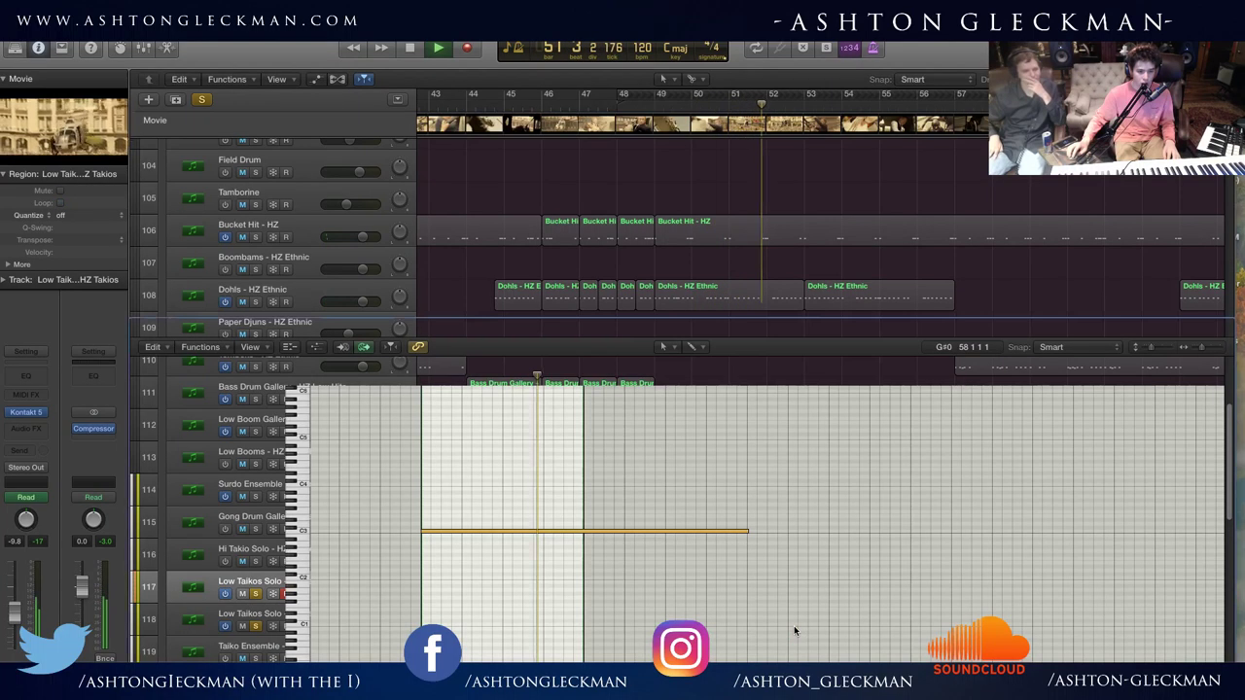
pyautogui.press('space')
pyautogui.moveTo(816, 336); pyautogui.dragTo(914, 275)
pyautogui.click(827, 277)
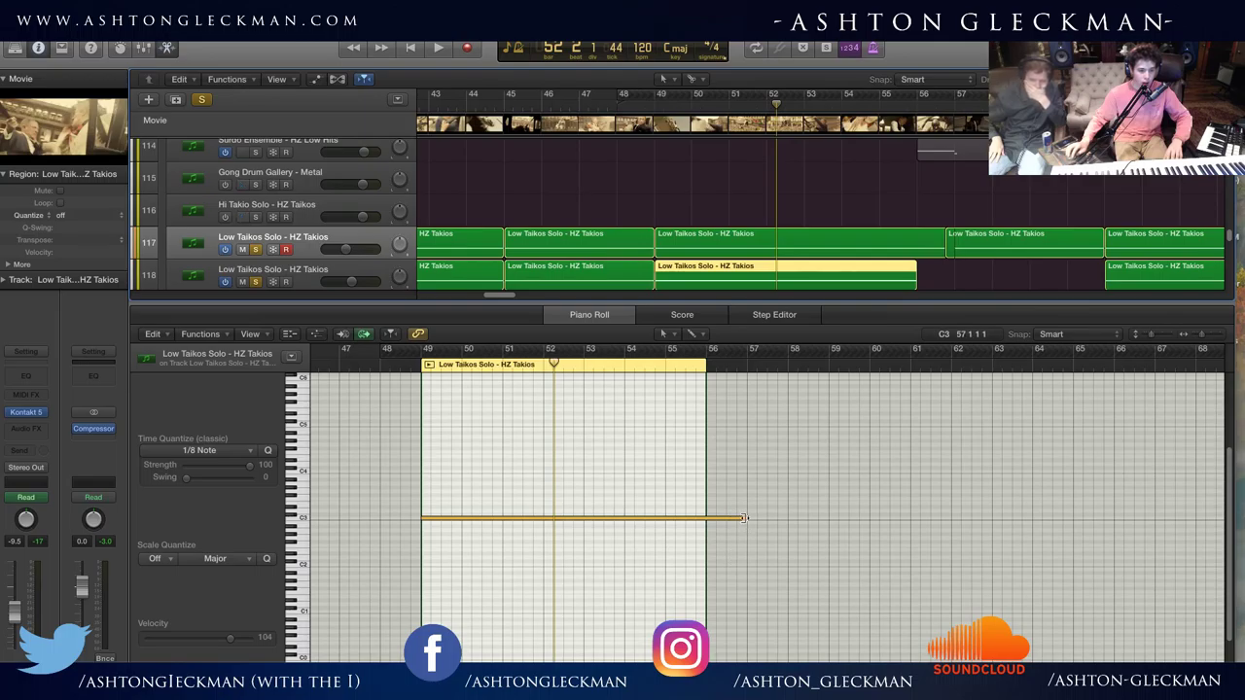
pyautogui.moveTo(736, 516); pyautogui.dragTo(703, 525)
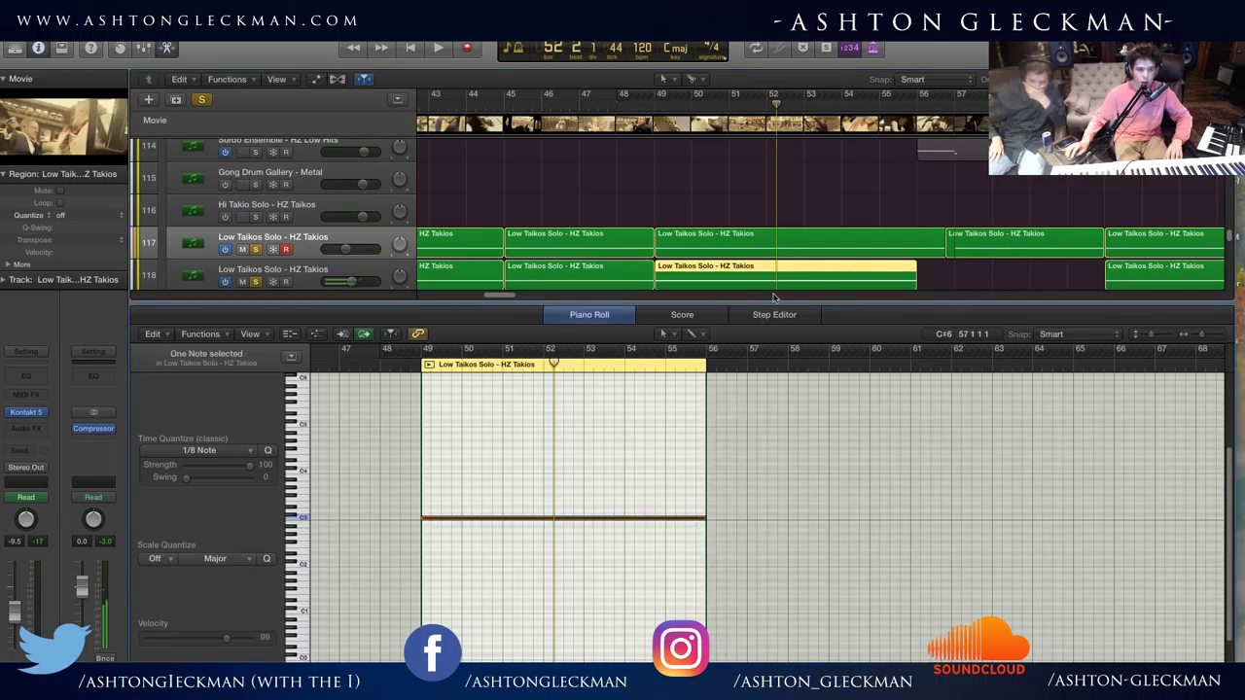
pyautogui.press('e')
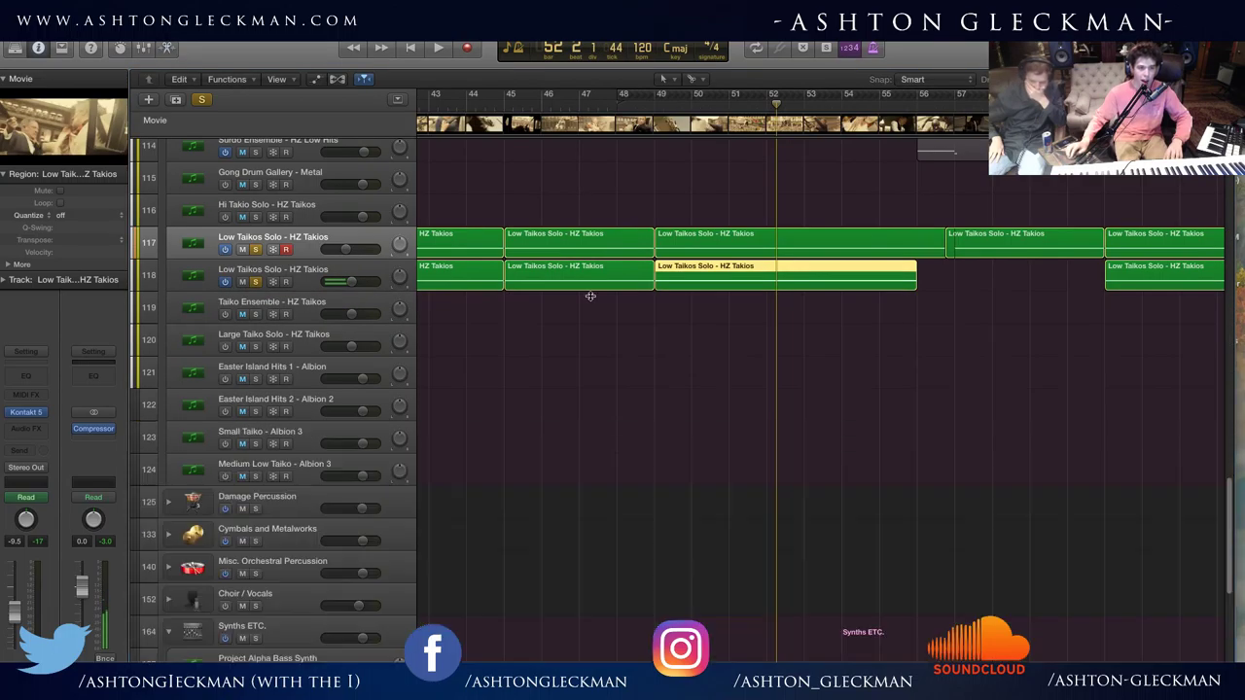
# Turn off soloing for the Low Taikos Solo tracks and set the playhead to bar 46
pyautogui.click(635, 102)
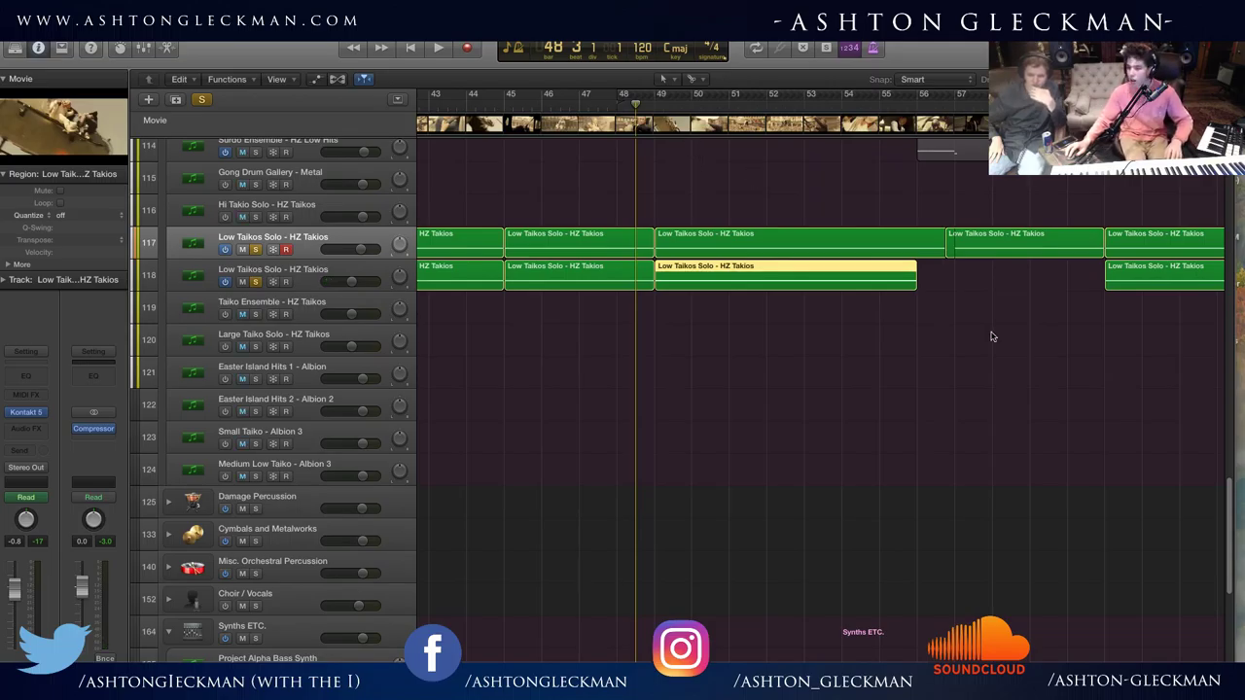
pyautogui.scroll(5, 243, 311)
pyautogui.scroll(5, 245, 309)
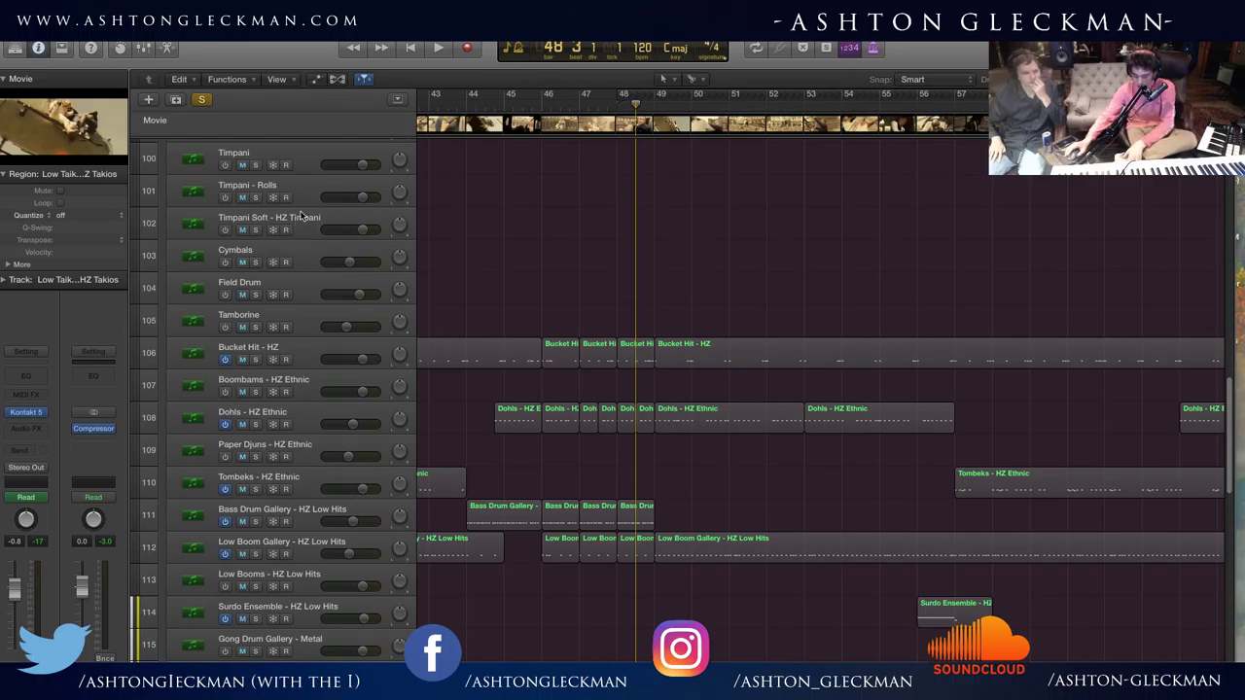
pyautogui.scroll(5, 288, 249)
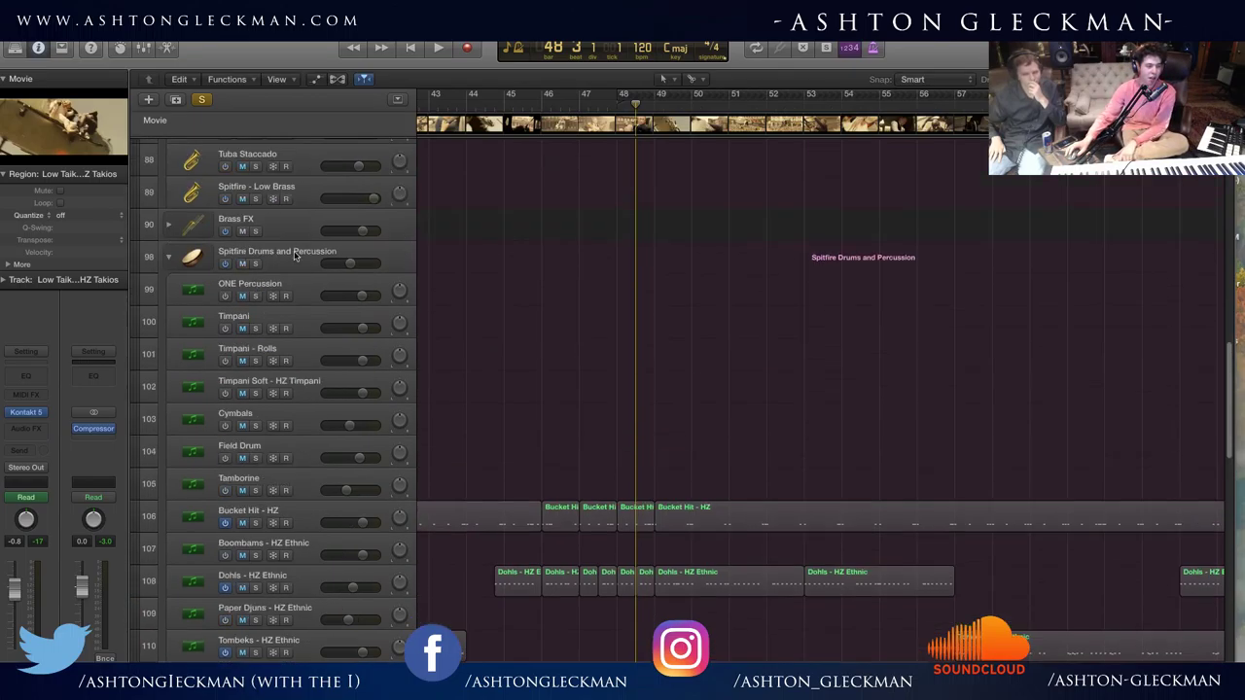
pyautogui.click(168, 256)
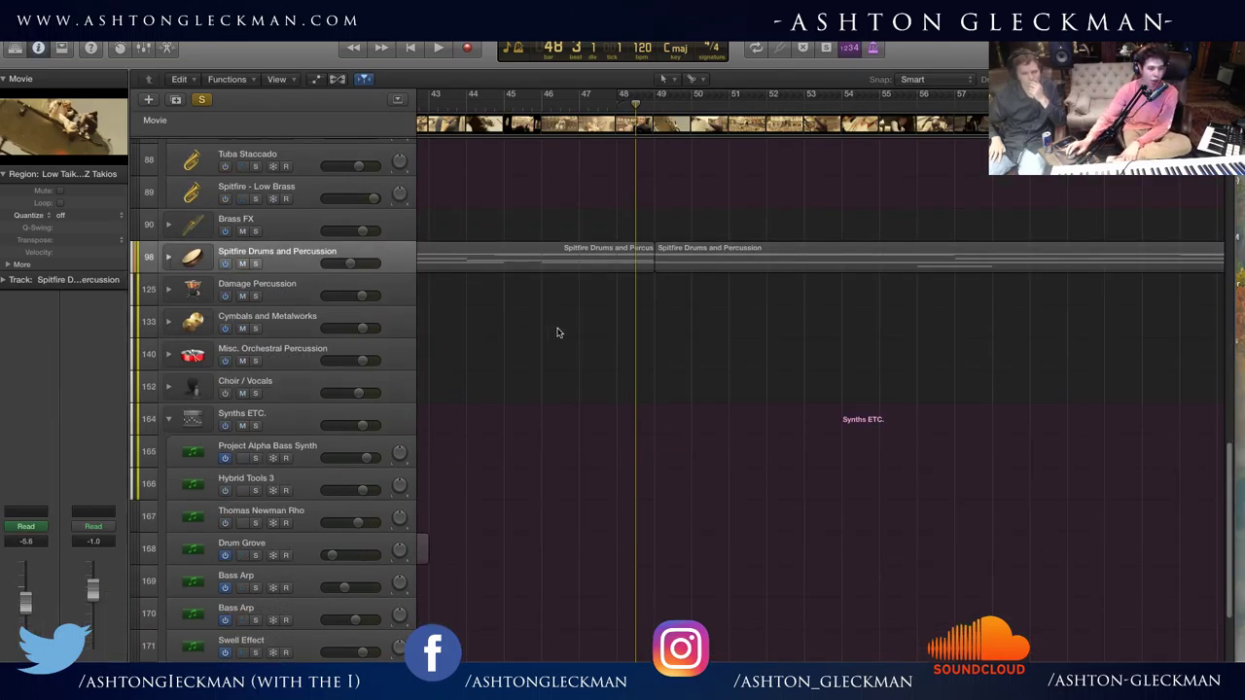
pyautogui.click(168, 257)
pyautogui.scroll(-10, 606, 408)
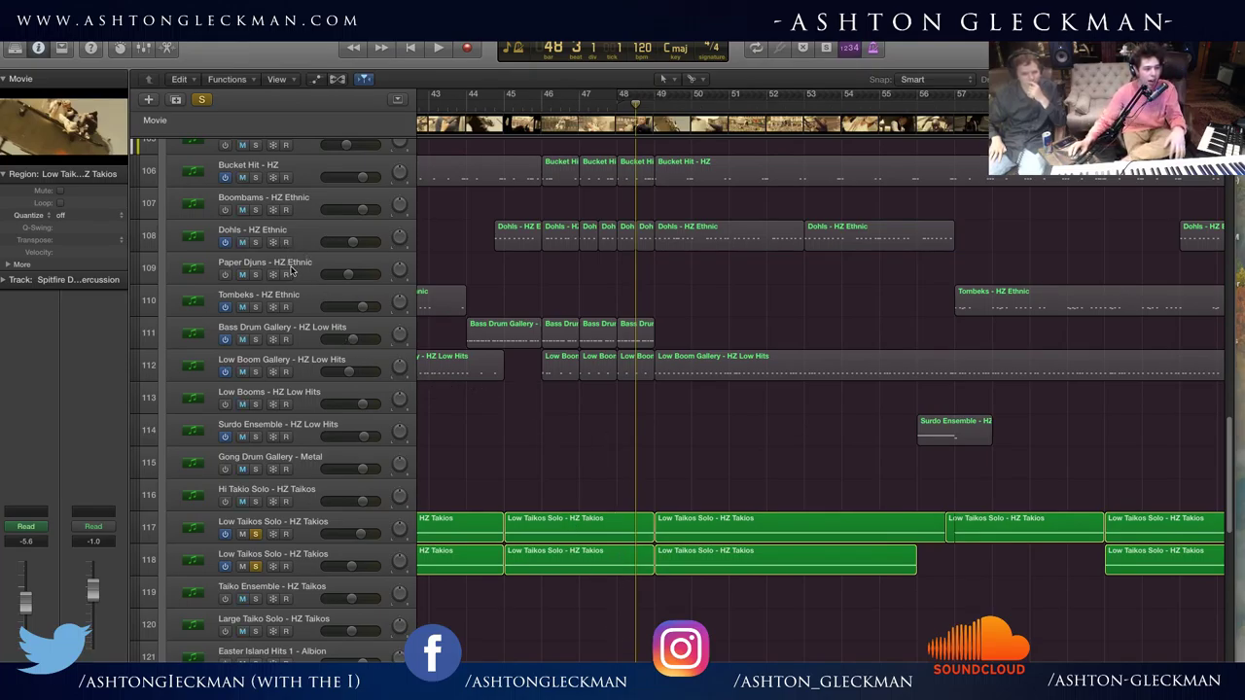
pyautogui.click(200, 100)
pyautogui.click(542, 101)
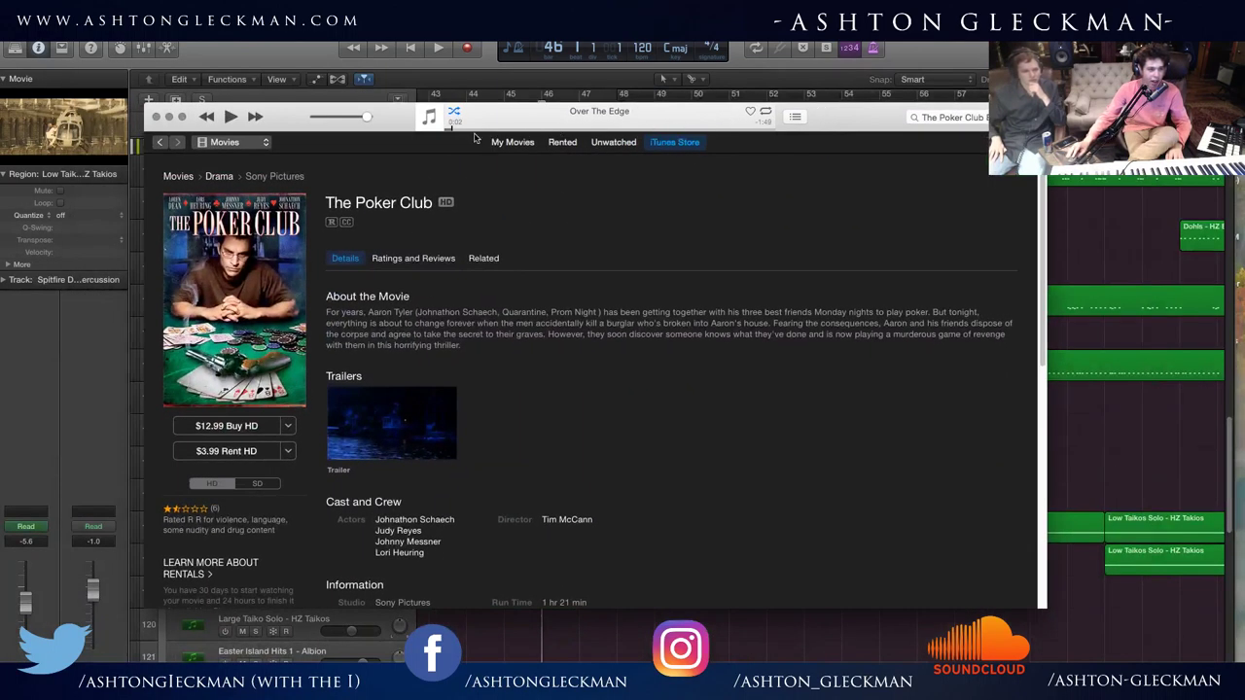
# Switch to iTunes, show My Music in the Music library and look through its playlists
pyautogui.click(202, 146)
pyautogui.click(214, 127)
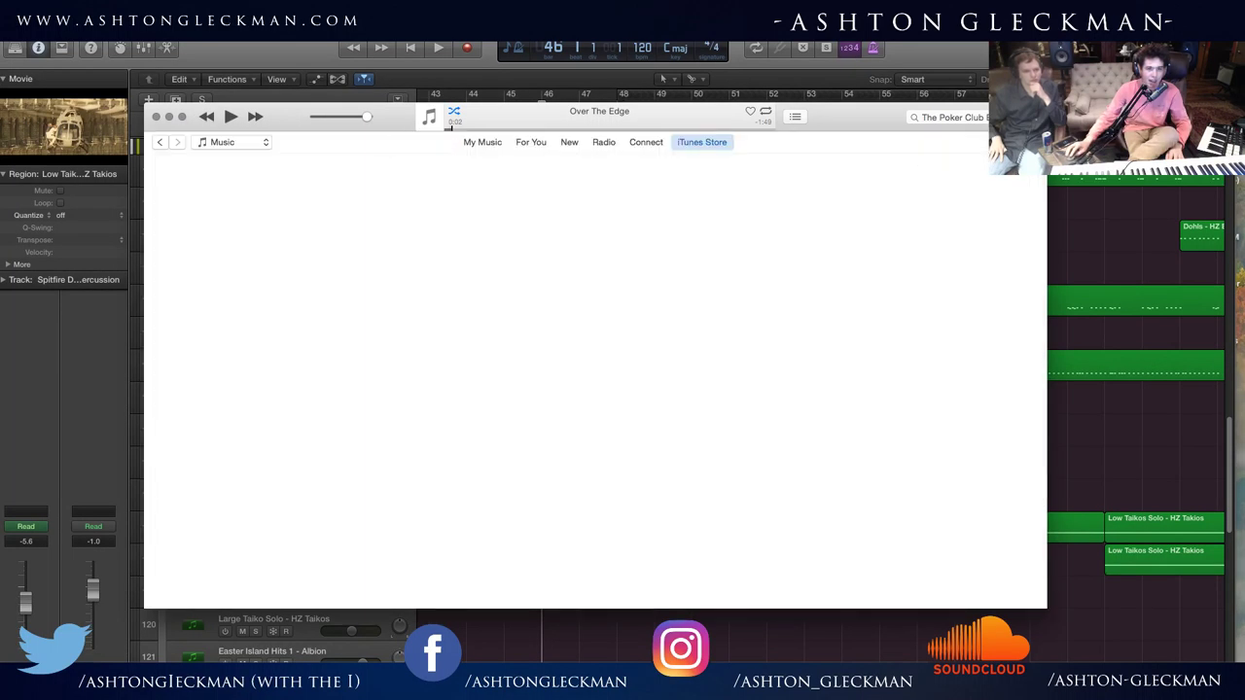
pyautogui.click(482, 142)
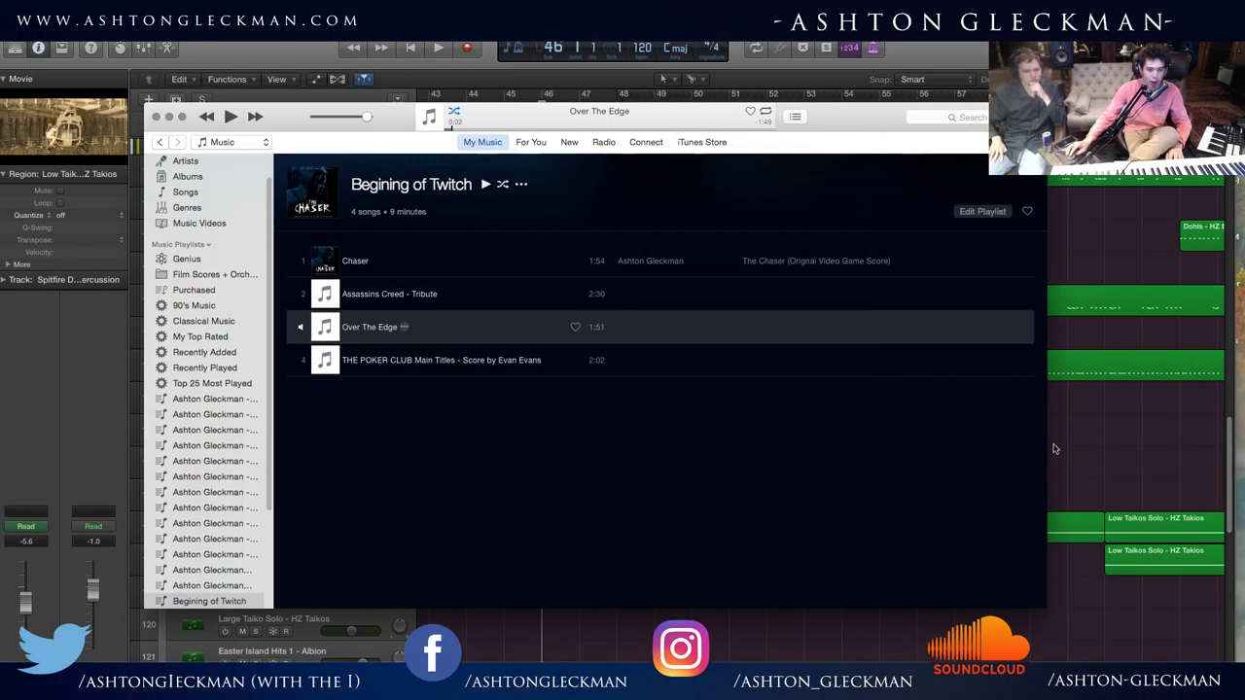
pyautogui.scroll(2, 231, 265)
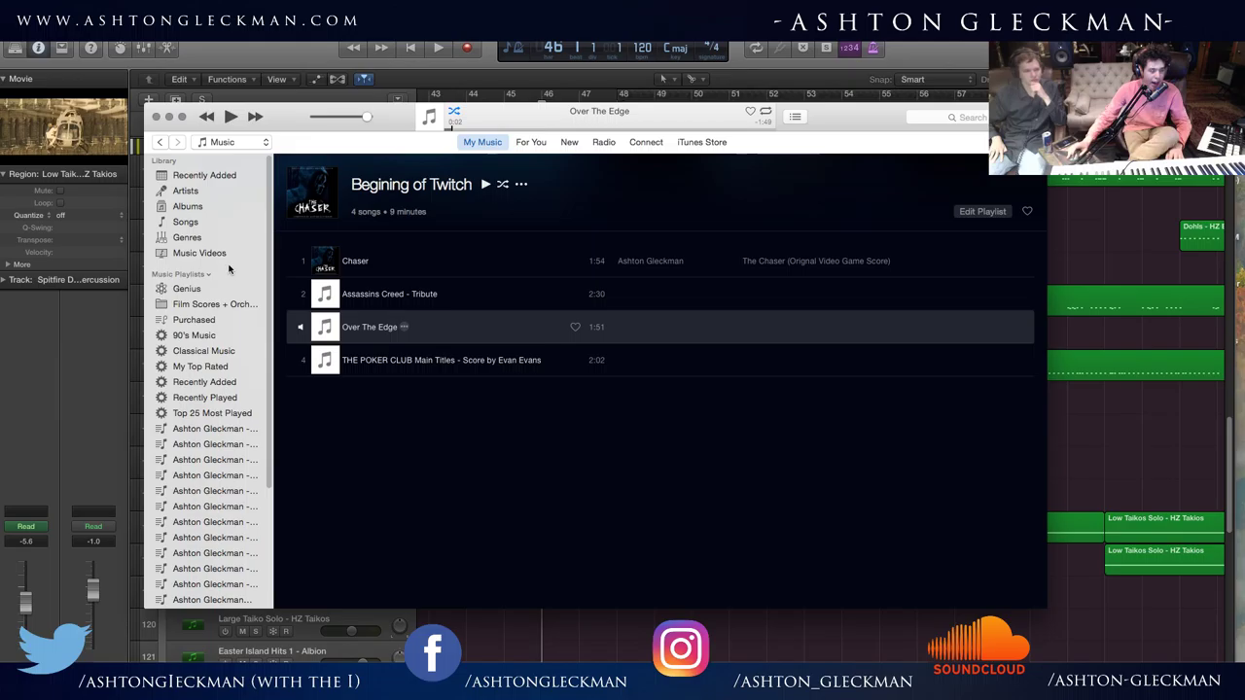
pyautogui.scroll(-4, 244, 282)
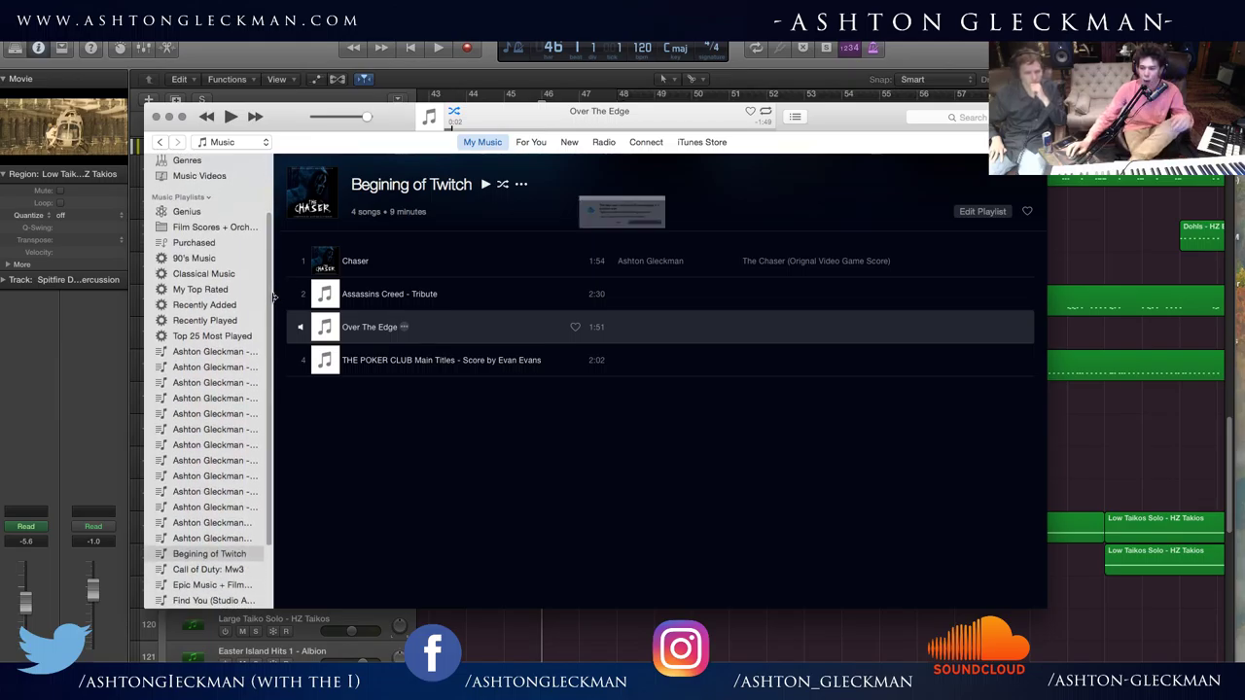
pyautogui.click(608, 245)
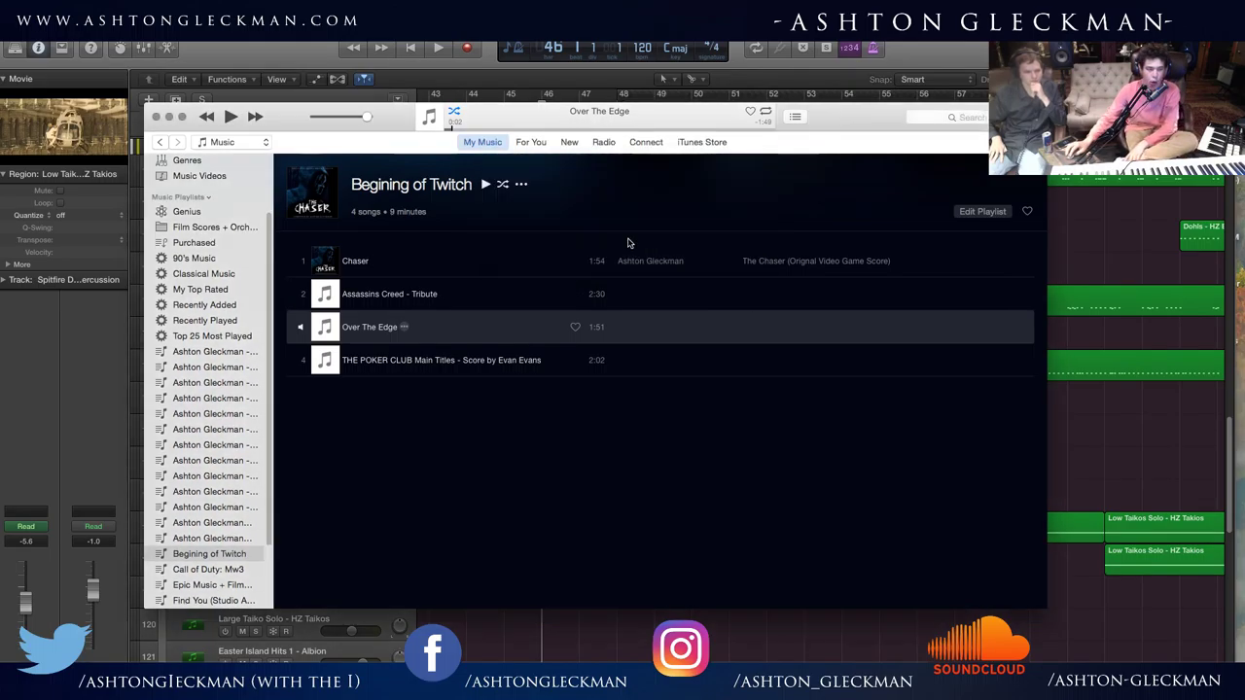
pyautogui.scroll(3, 216, 195)
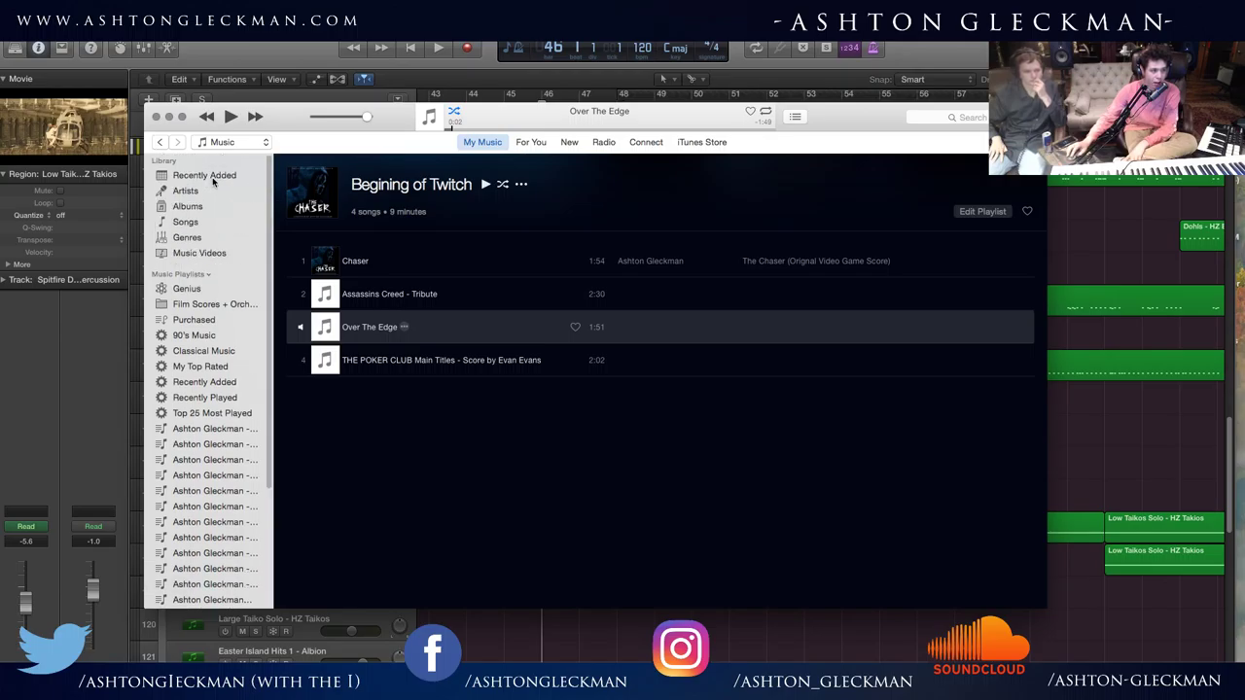
# Browse the recently added and recently played music for the Obscurity (Original Motion Picture Score) album
pyautogui.click(212, 177)
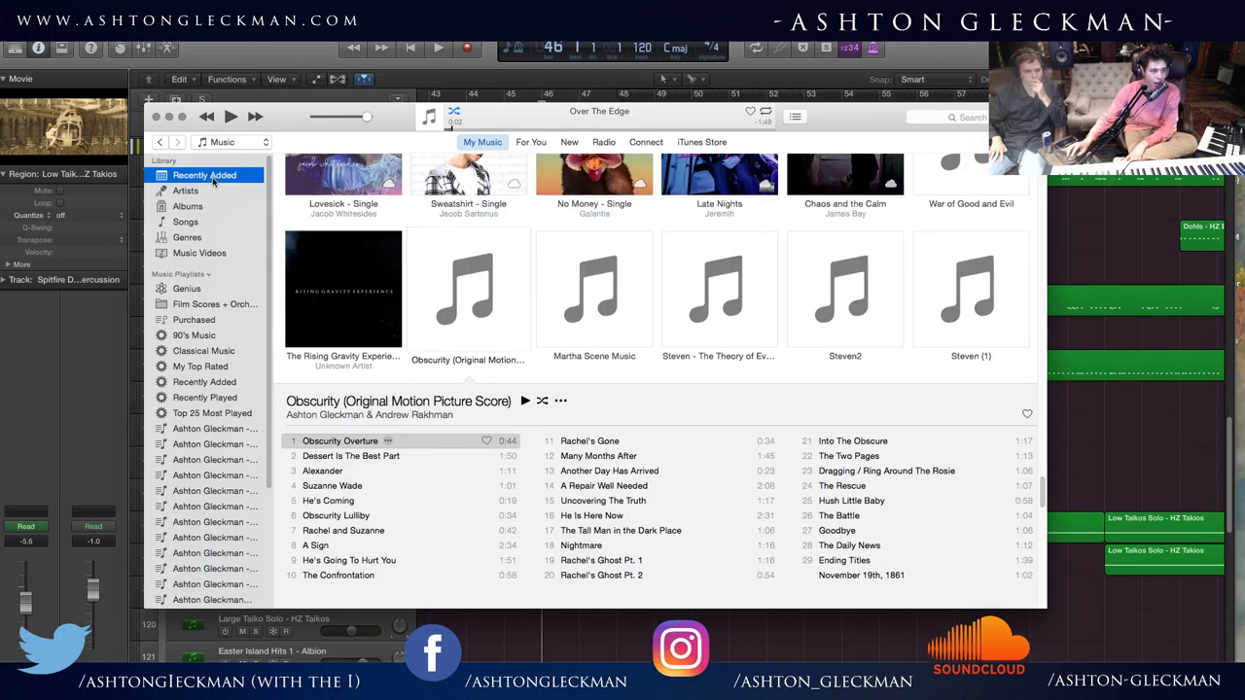
pyautogui.click(230, 413)
pyautogui.click(234, 399)
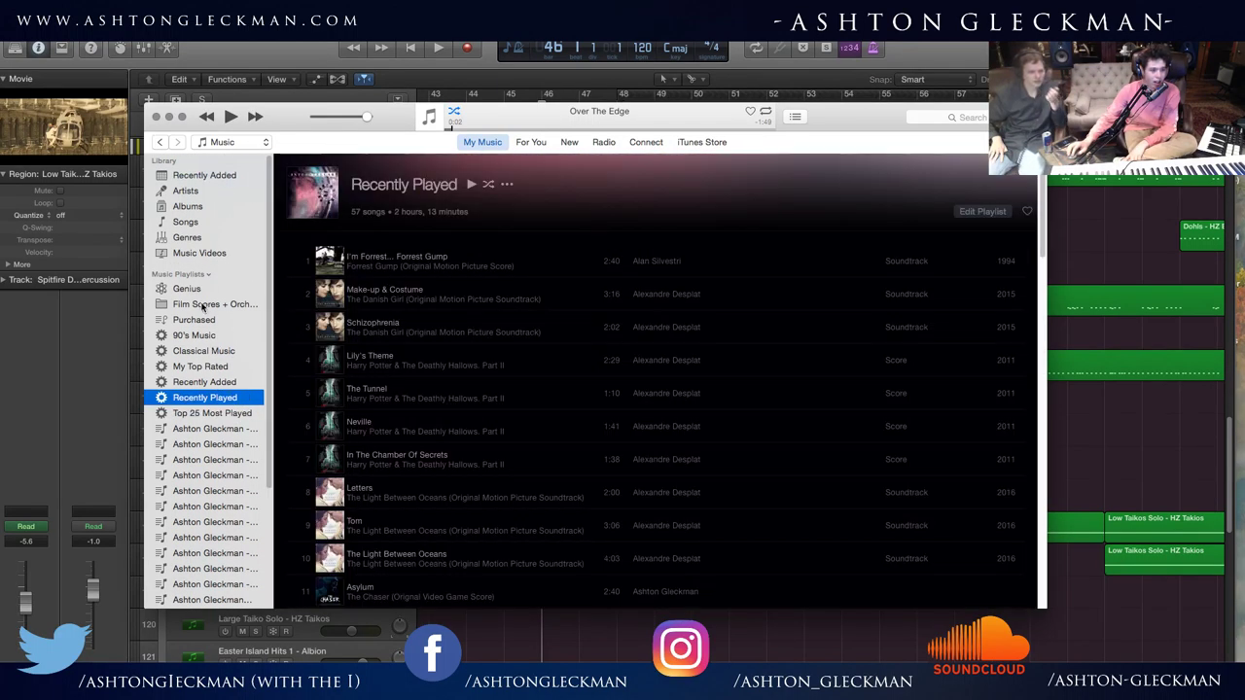
pyautogui.click(195, 179)
pyautogui.scroll(-5, 502, 298)
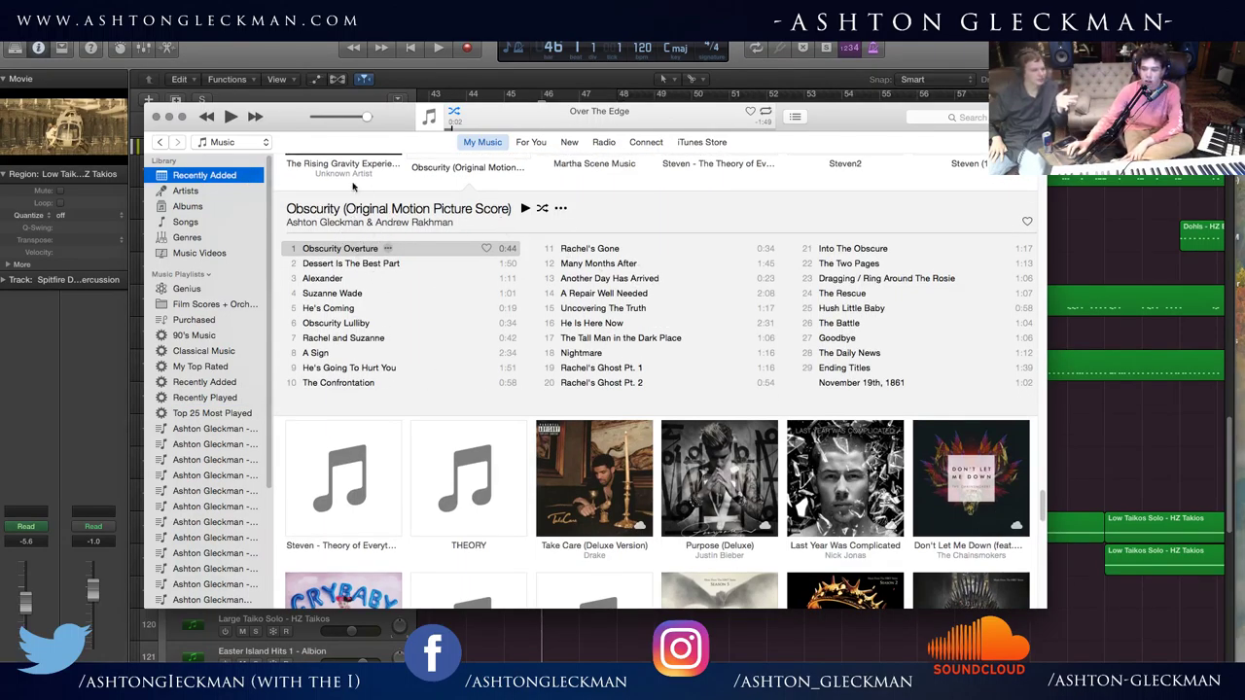
# Play The Confrontation from the Obscurity album at a lower volume and pause it at about 0:45
pyautogui.click(352, 263)
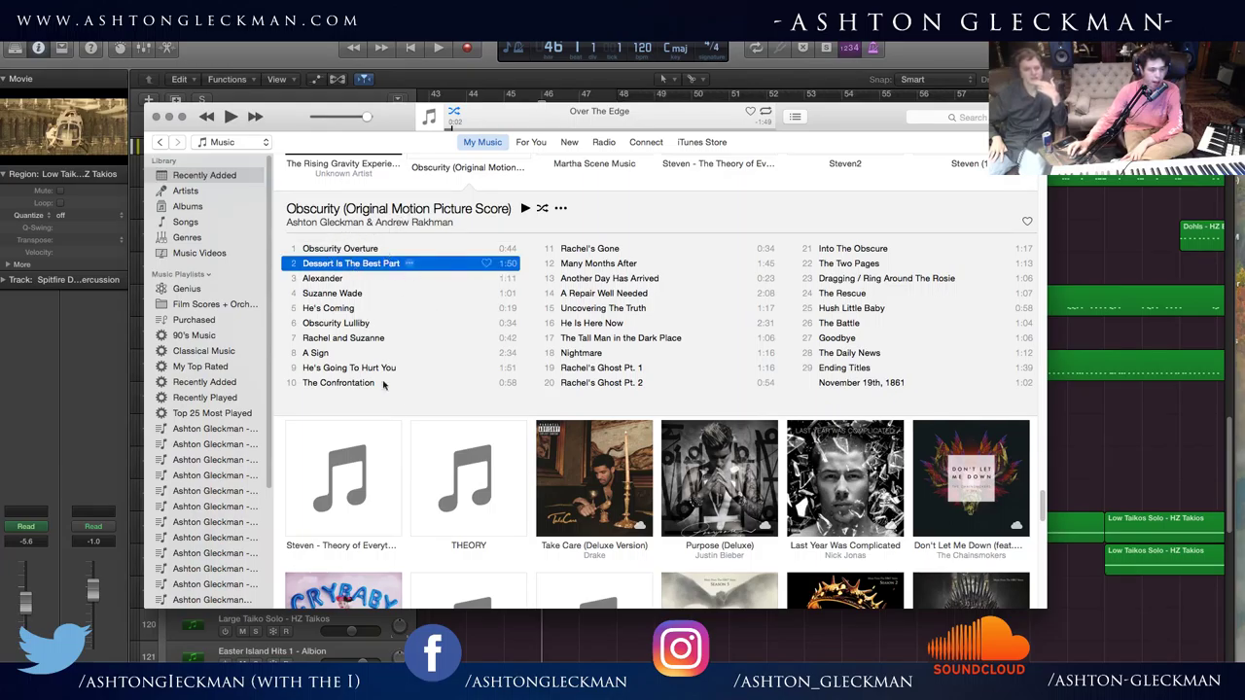
pyautogui.click(346, 309)
pyautogui.click(360, 383)
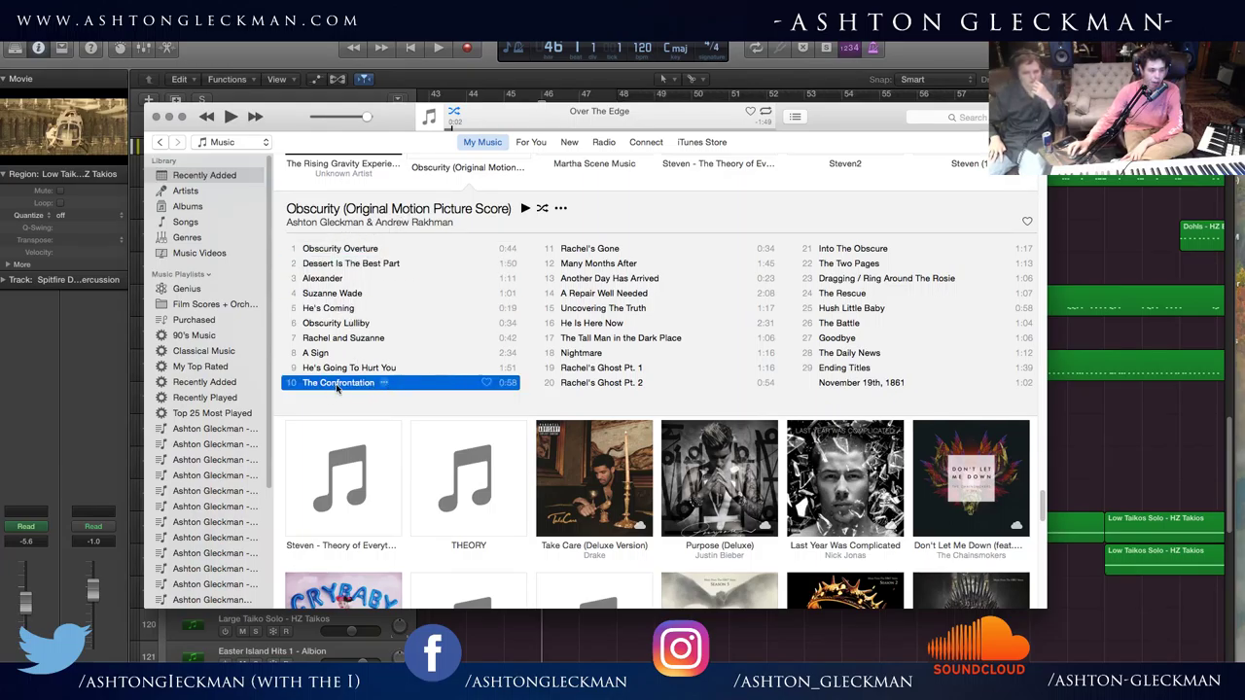
pyautogui.doubleClick(345, 384)
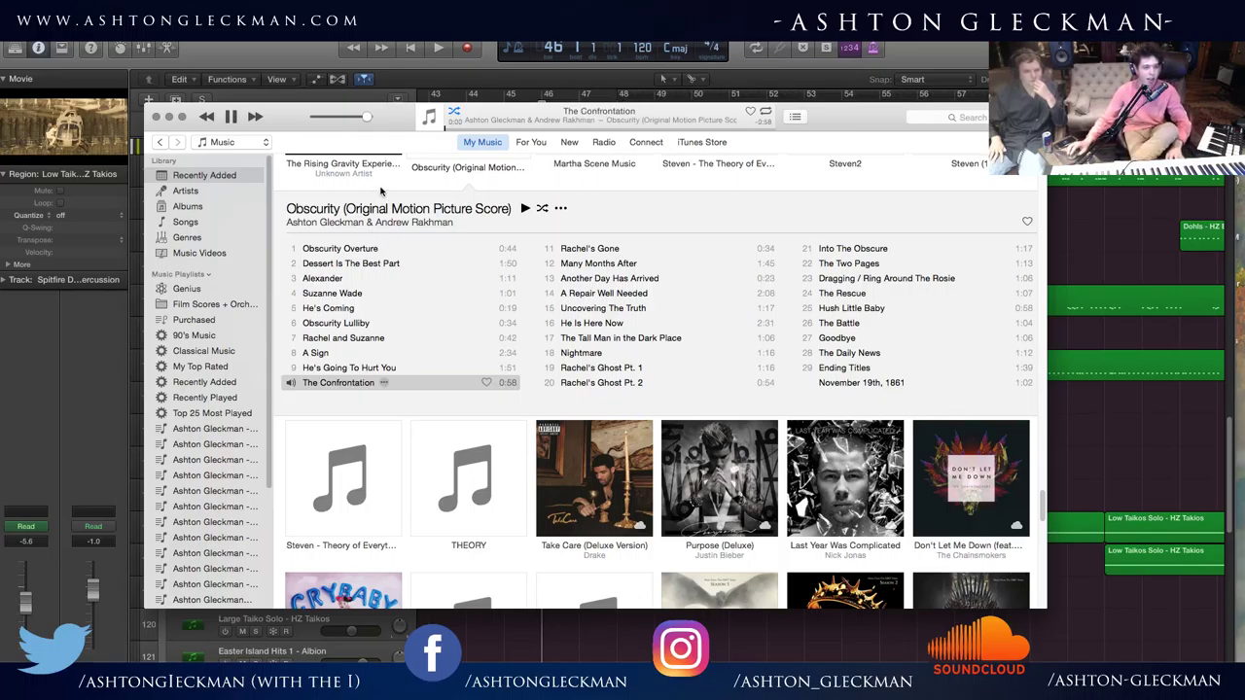
pyautogui.moveTo(366, 116)
pyautogui.mouseDown()
pyautogui.moveTo(325, 119)
pyautogui.moveTo(353, 117)
pyautogui.mouseUp()
pyautogui.press('space')
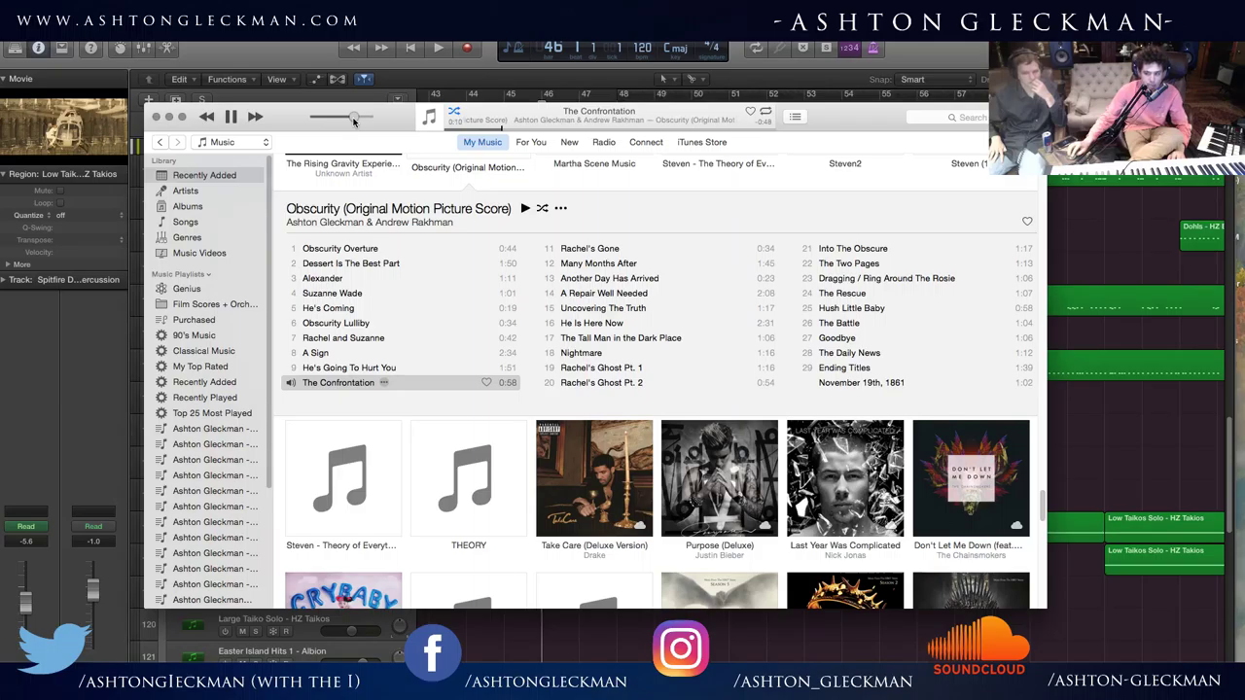
pyautogui.moveTo(345, 122); pyautogui.dragTo(347, 124)
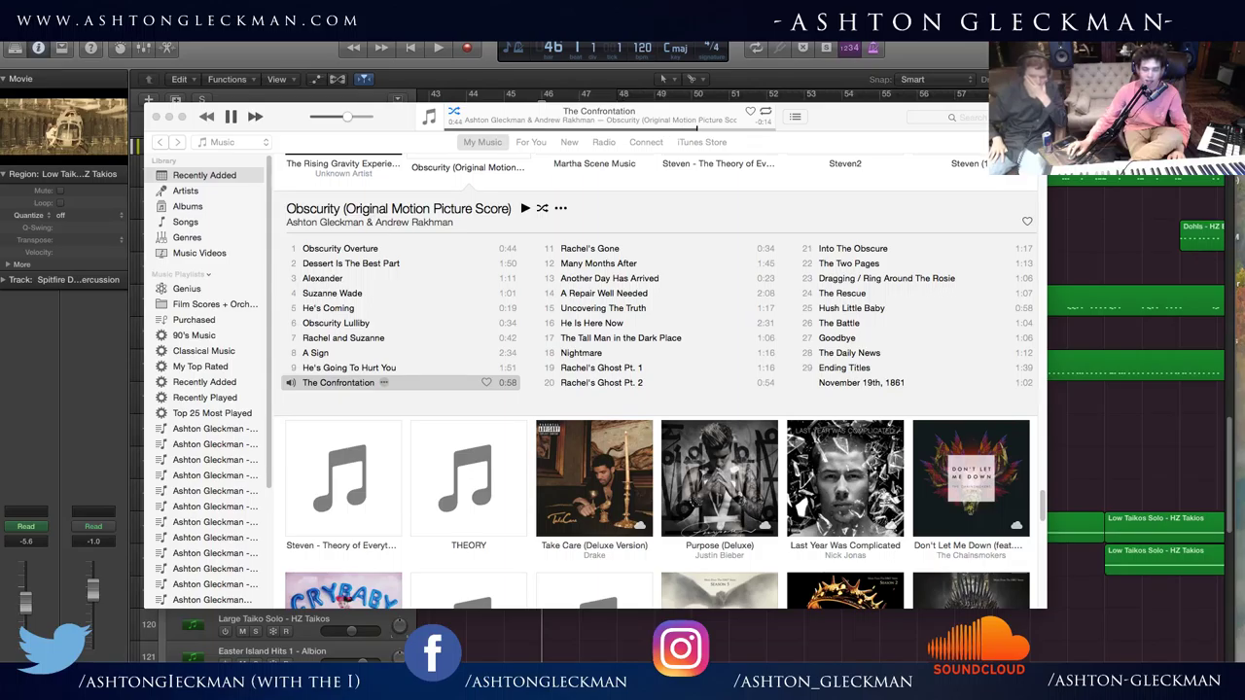
pyautogui.press('super+Tab')
pyautogui.press('space')
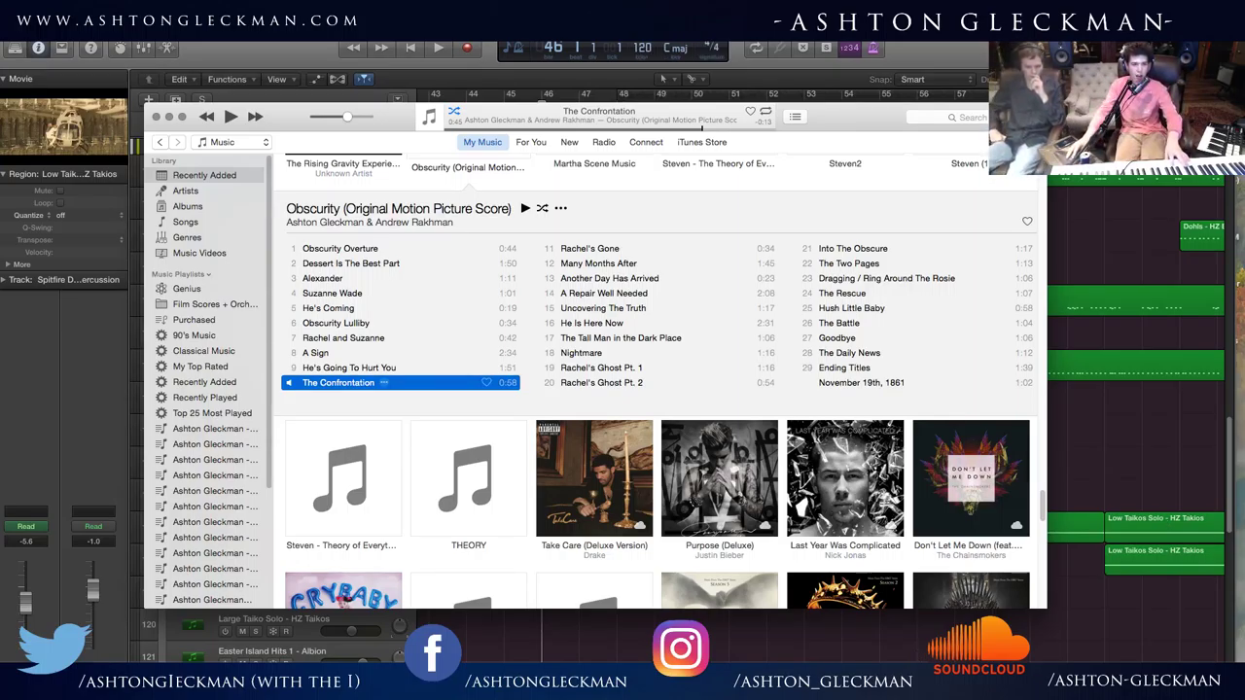
# Switch back to Logic Pro and select the 8th Note Brass Ensemble track in the Brass Staccados stack for auditioning
pyautogui.press('super+tab')
pyautogui.scroll(-10, 546, 386)
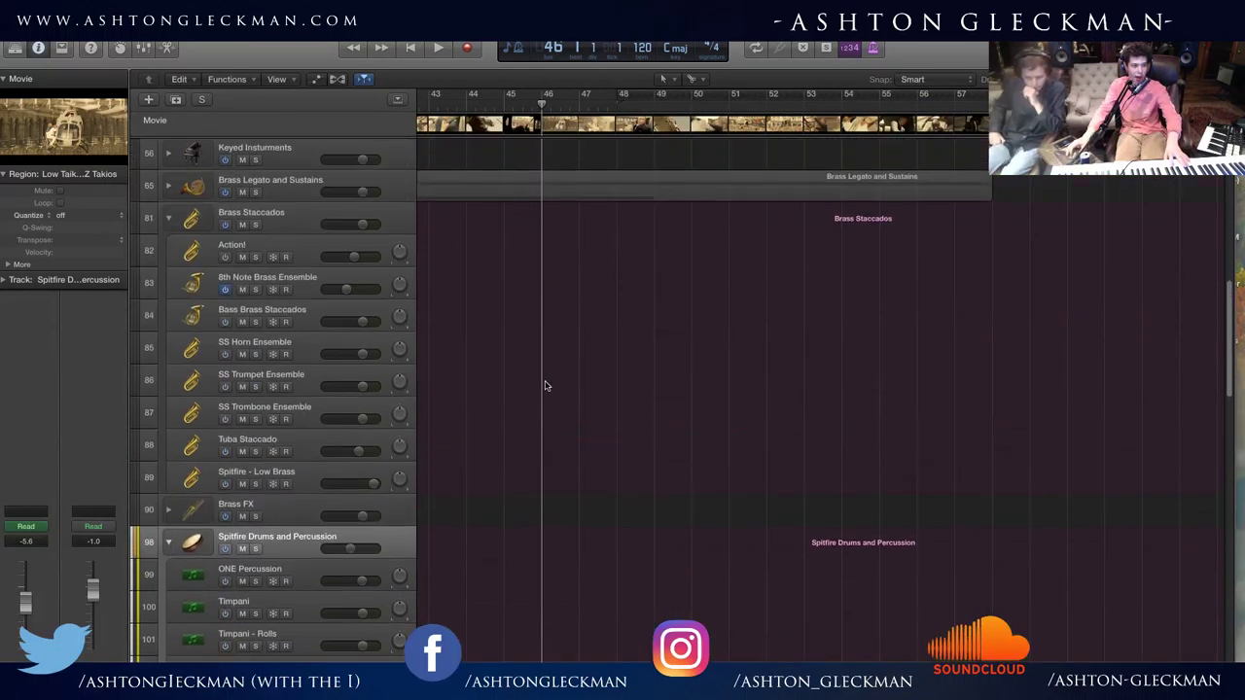
pyautogui.scroll(-3, 546, 387)
pyautogui.scroll(2, 359, 276)
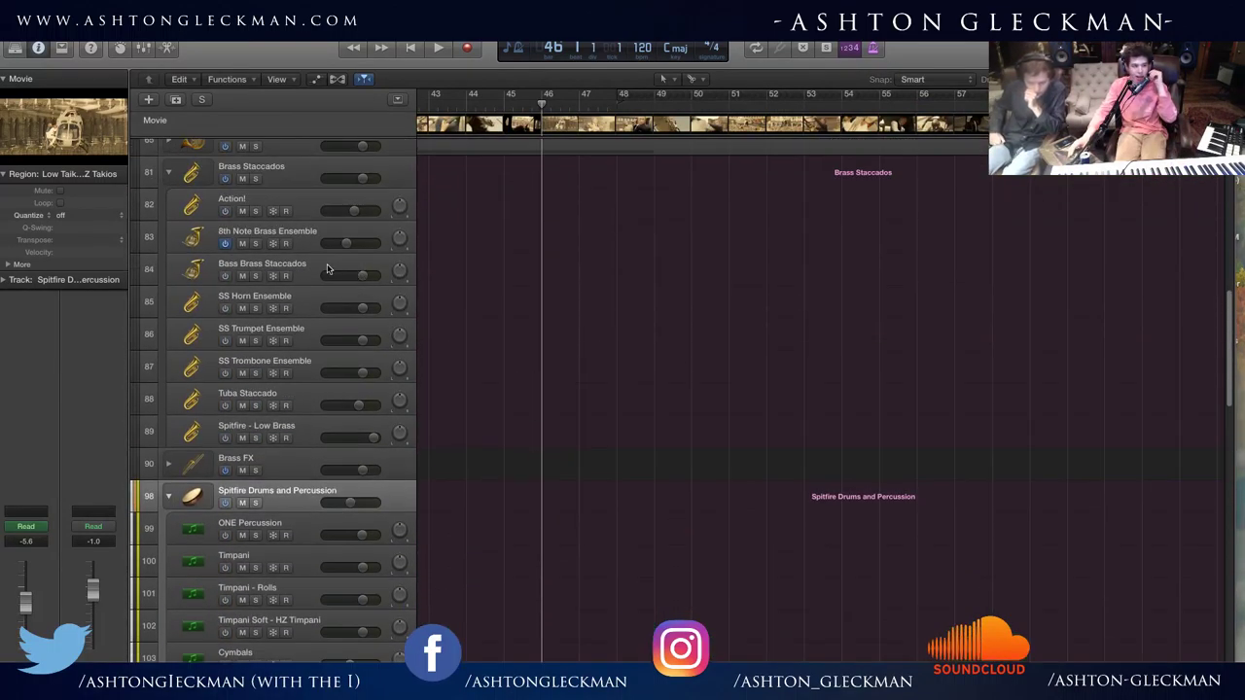
pyautogui.scroll(2, 331, 269)
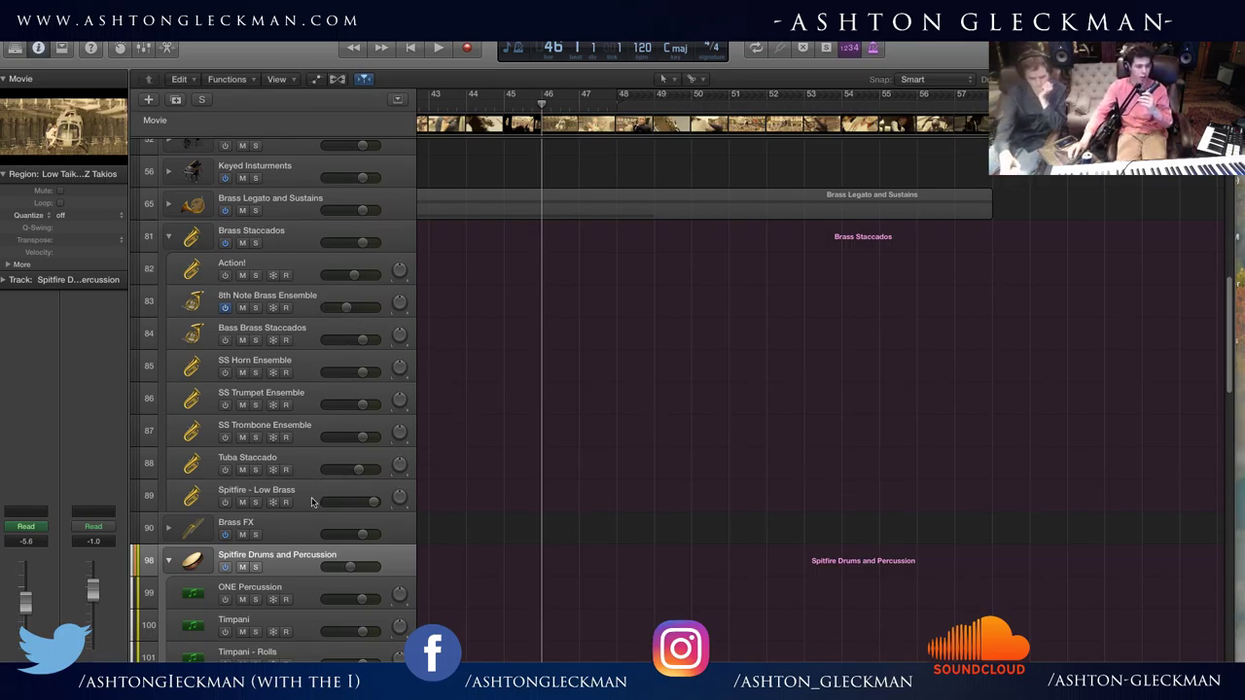
pyautogui.click(314, 306)
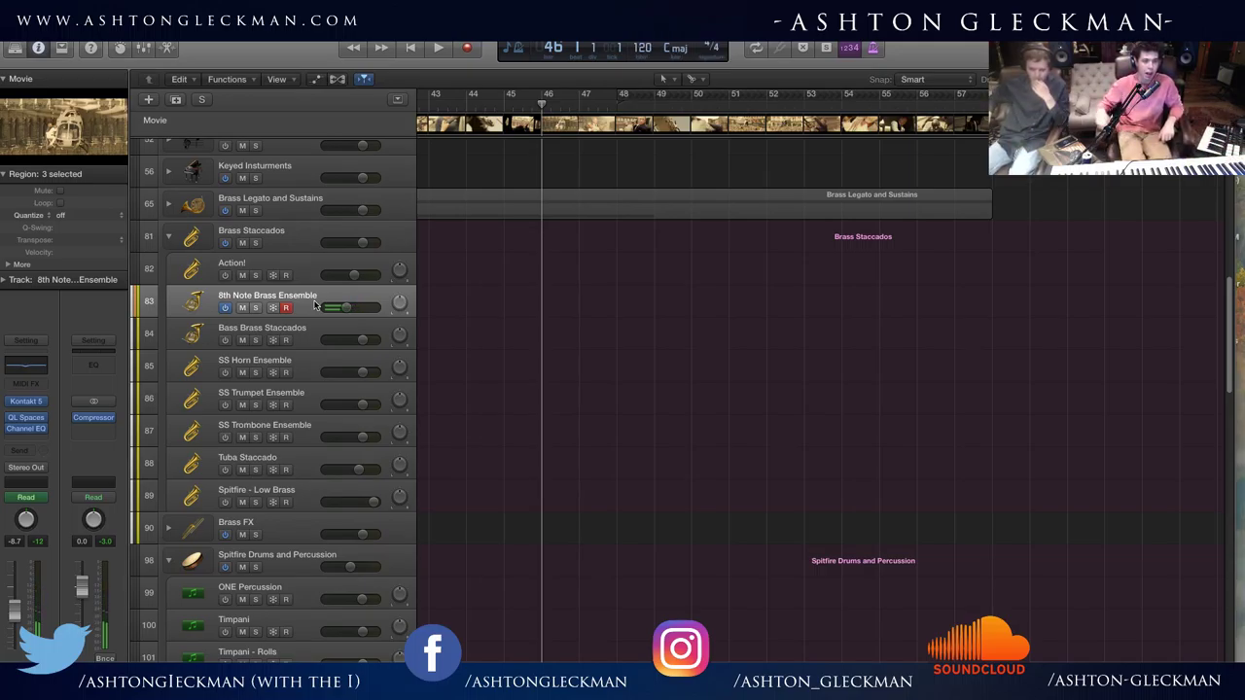
# Collapse and reopen the Brass Staccados stack and select its Action! track
pyautogui.click(171, 238)
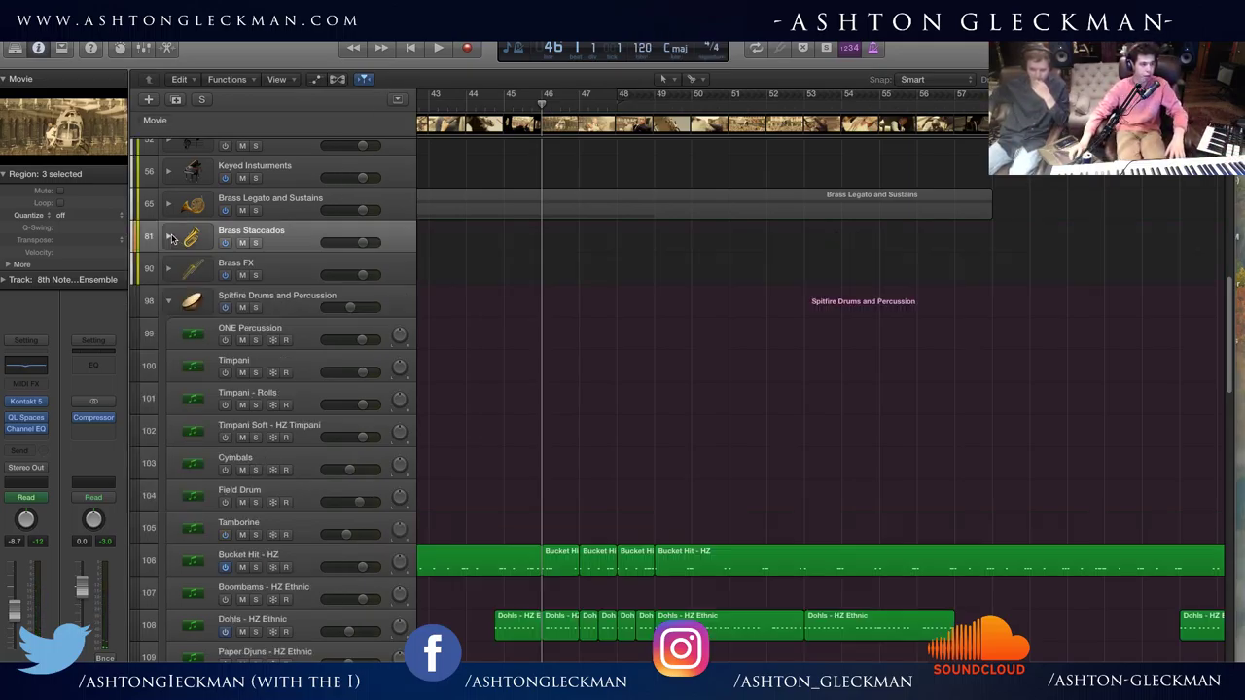
pyautogui.click(172, 237)
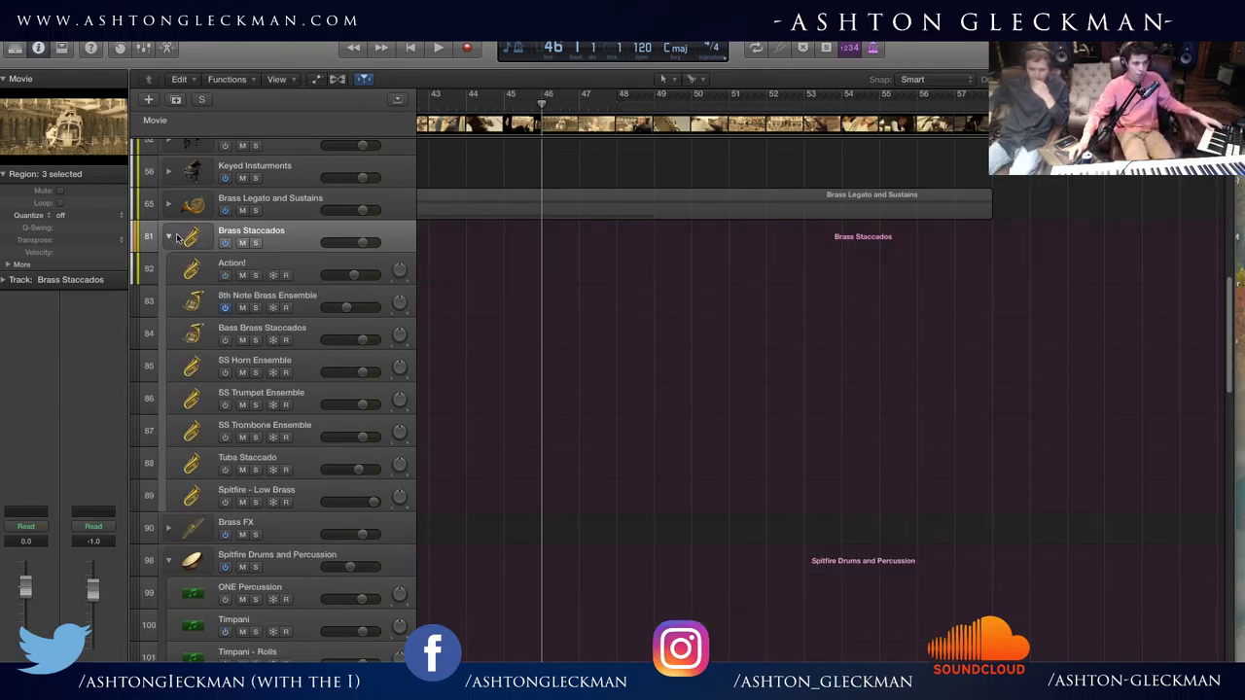
pyautogui.click(294, 253)
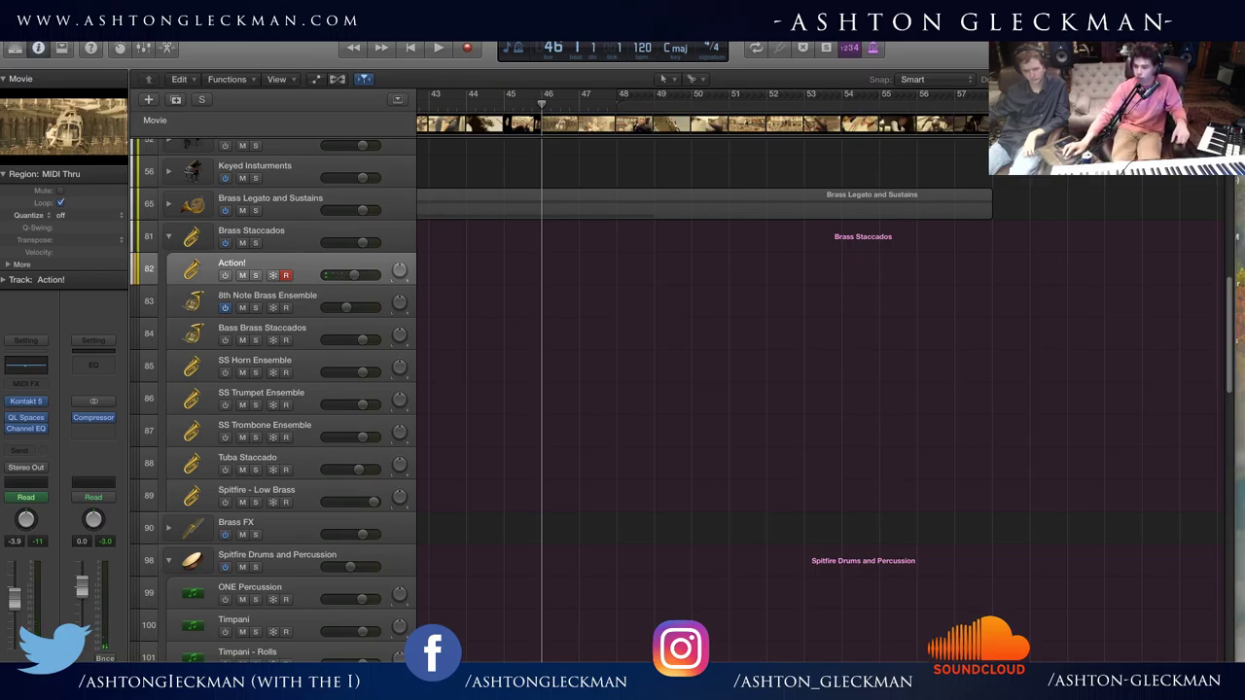
# Switch to the Twitch channel page, read the chat, open the shared eventhit link and return to Logic Pro
pyautogui.press('super+Tab')
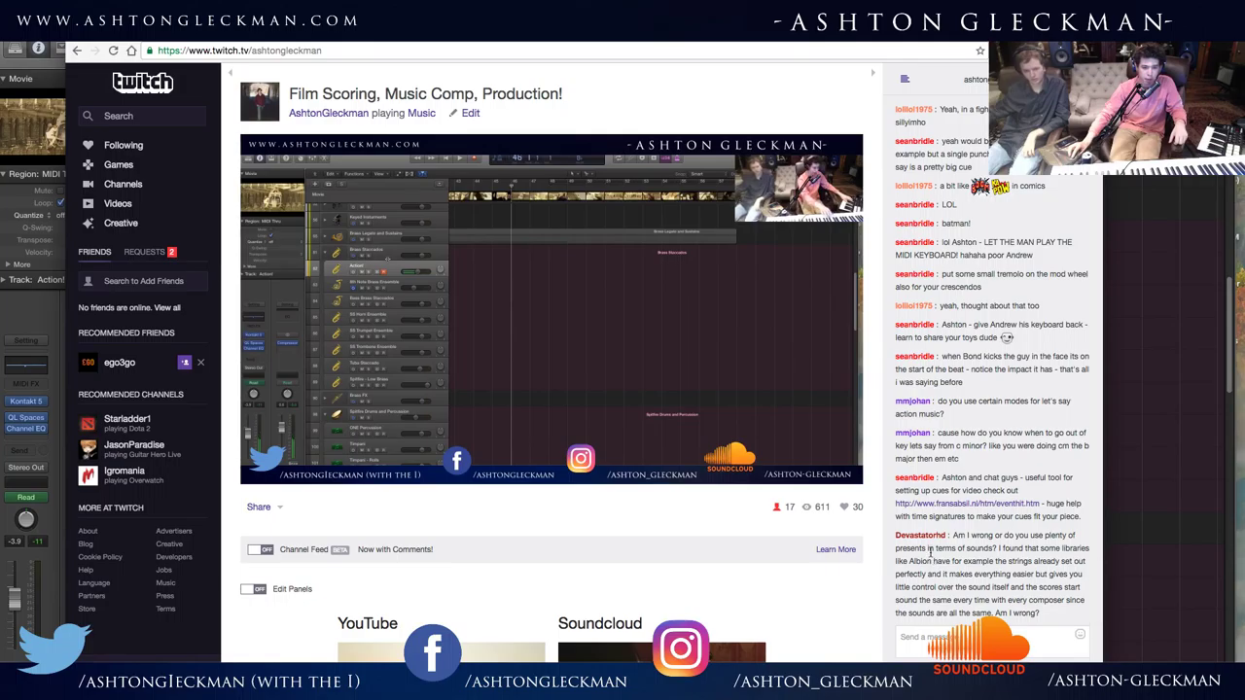
pyautogui.scroll(-1, 968, 564)
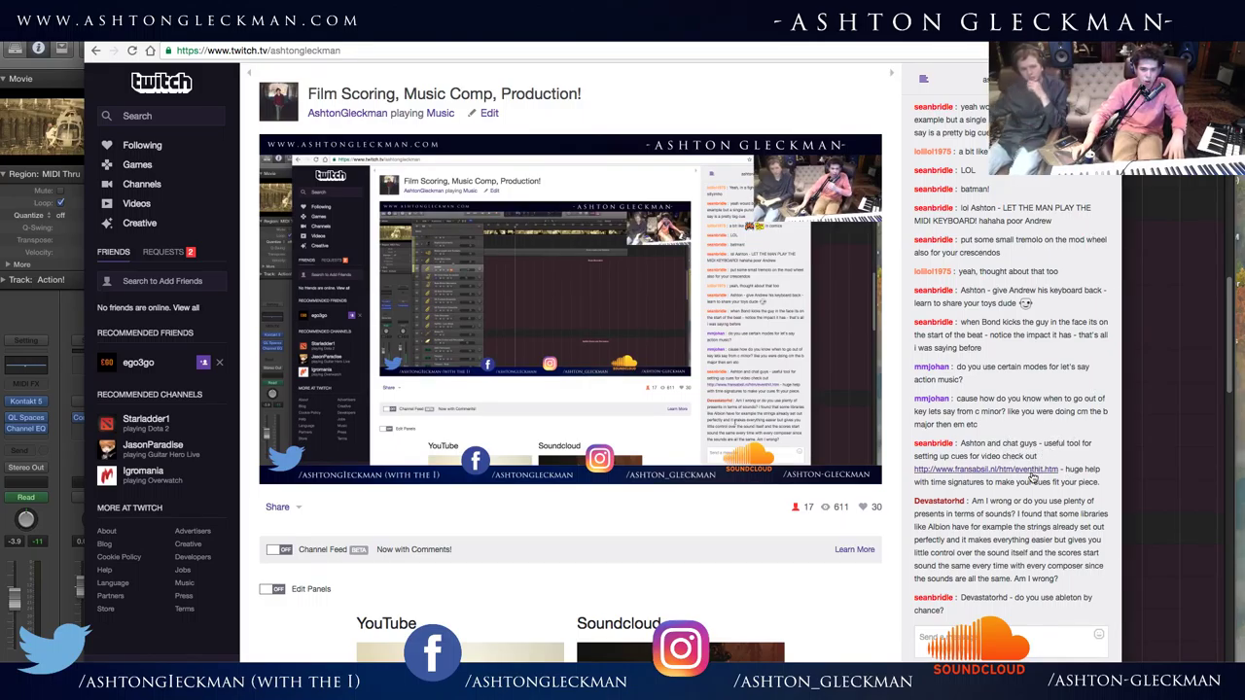
pyautogui.click(1033, 470)
pyautogui.press('super+Tab')
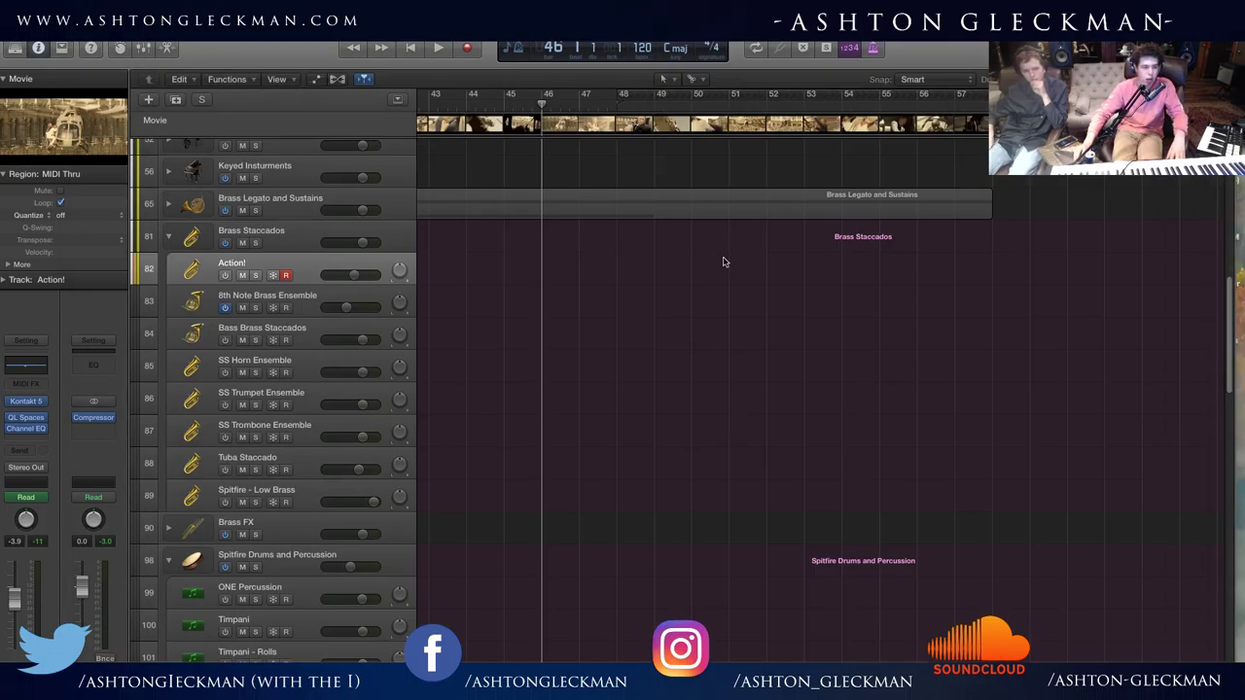
# Play the existing cue around bar 24 and again from about bar 31 to hear the 8th Note Brass Ensemble part
pyautogui.press(',')
pyautogui.press(',')
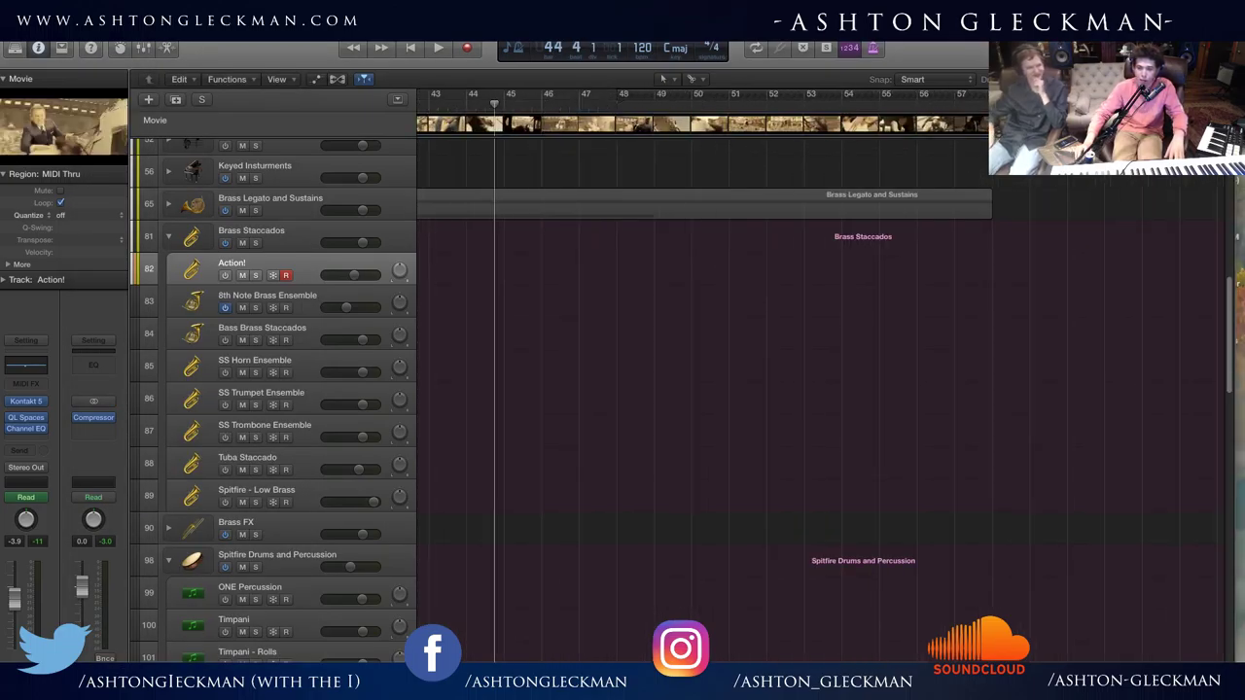
pyautogui.hscroll(-5, 701, 389)
pyautogui.hscroll(-5, 701, 390)
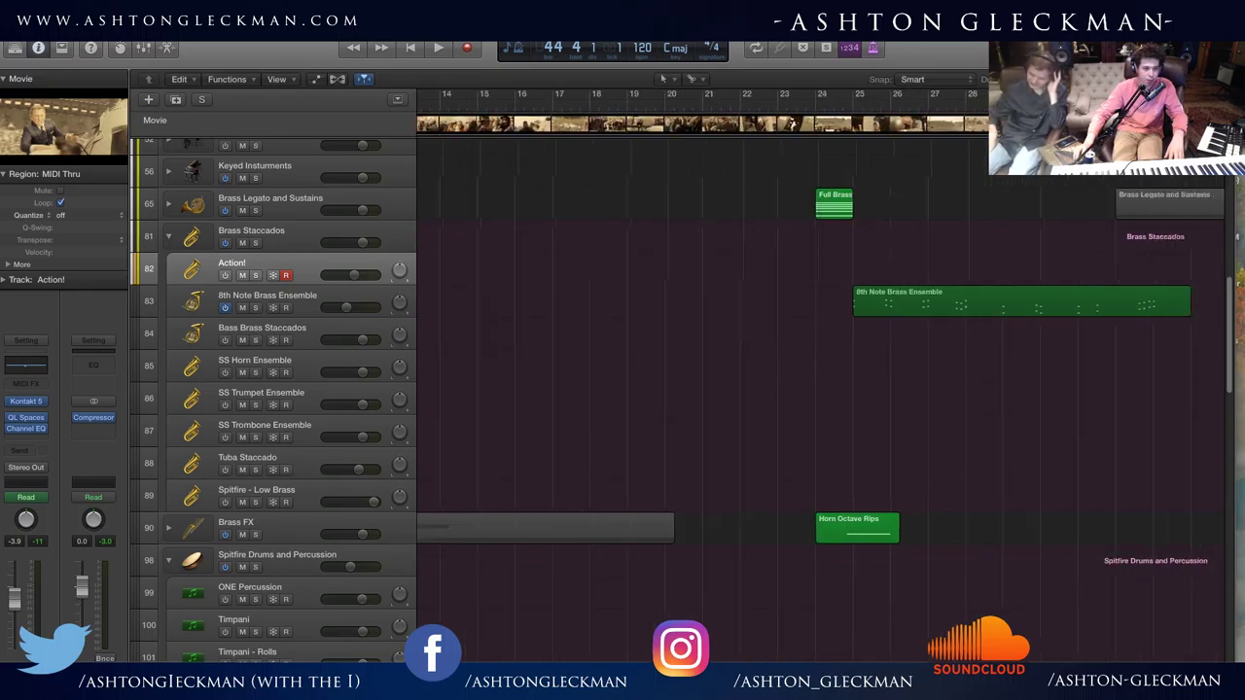
pyautogui.click(664, 97)
pyautogui.press('space')
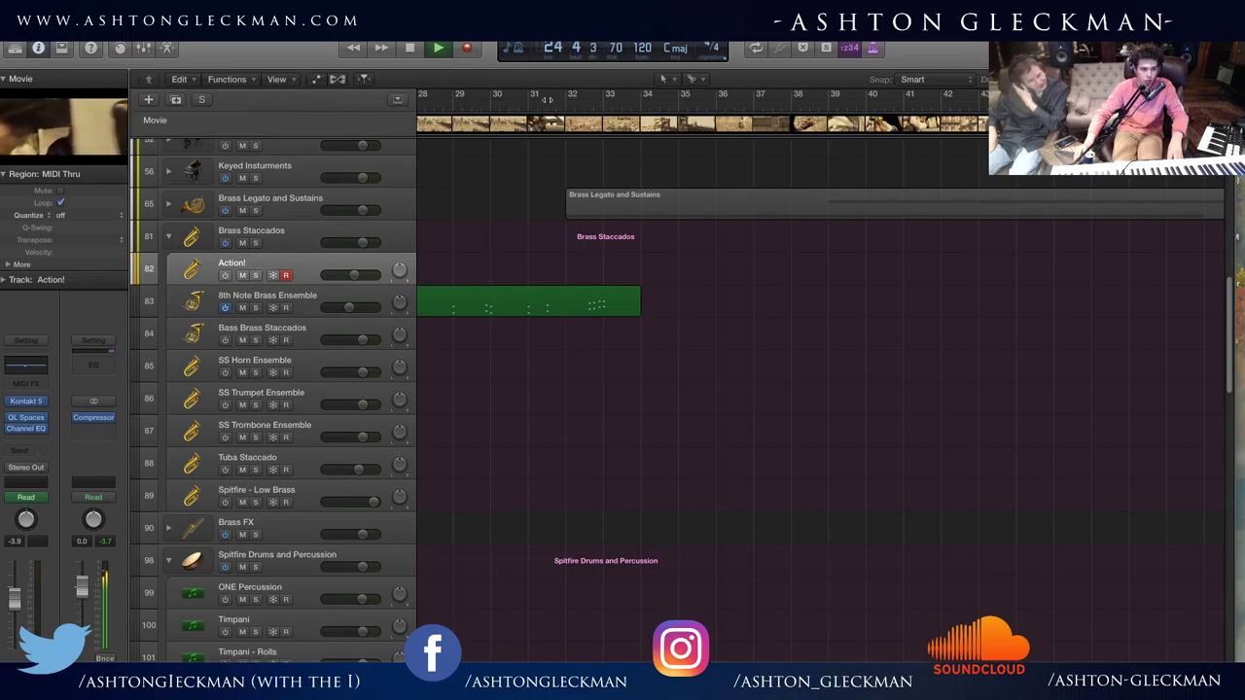
pyautogui.click(557, 98)
pyautogui.rightClick(557, 99)
pyautogui.click(773, 559)
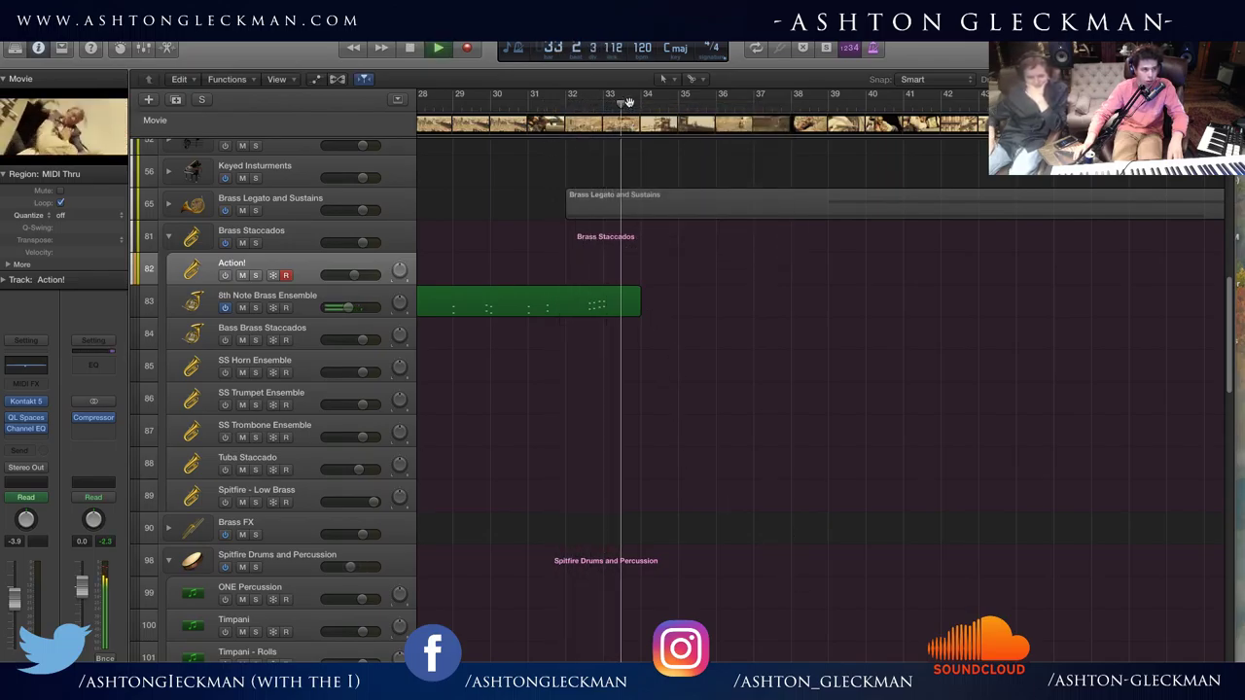
pyautogui.press('space')
# Play the cue from bar 39 and examine the Low Boom Gallery and Low Taikos percussion regions
pyautogui.click(828, 108)
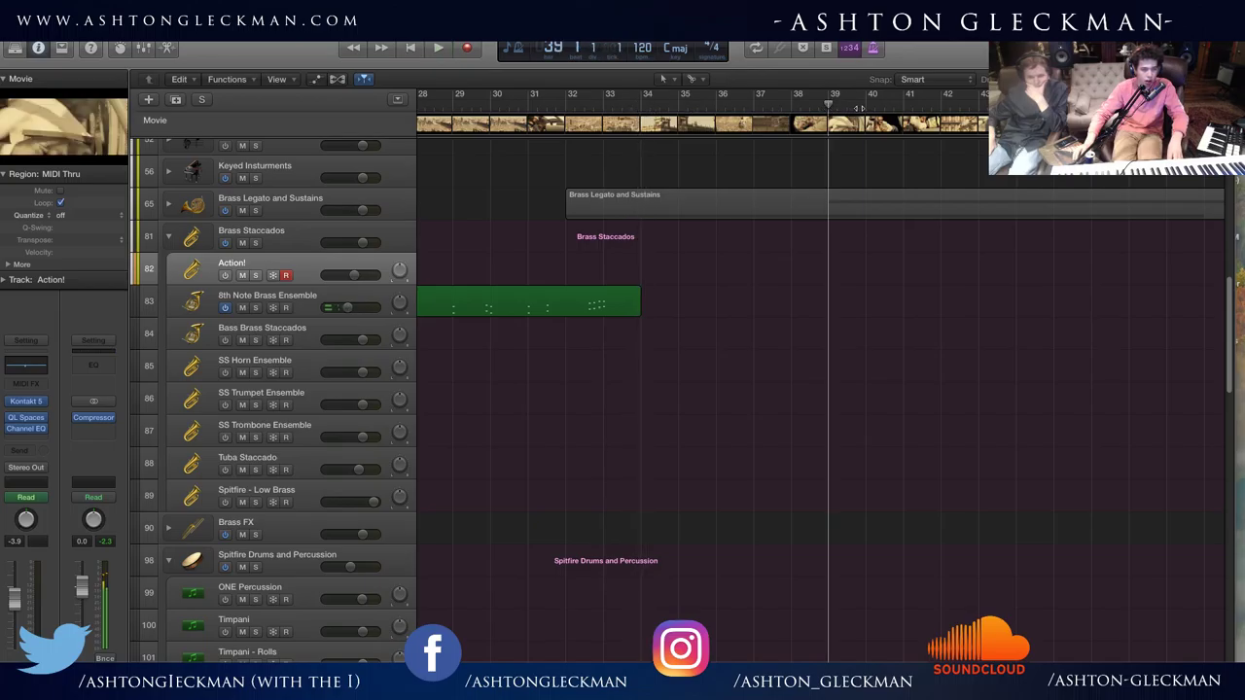
pyautogui.scroll(5, 584, 487)
pyautogui.press('space')
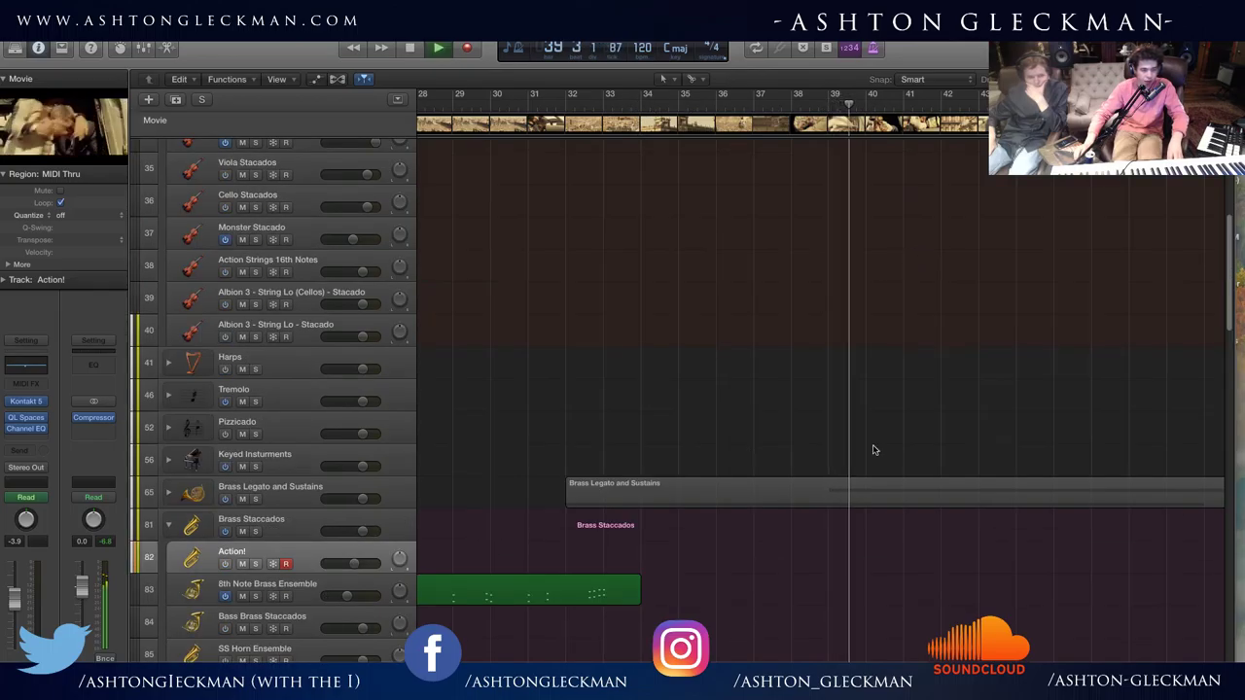
pyautogui.scroll(-10, 458, 529)
pyautogui.scroll(-5, 451, 535)
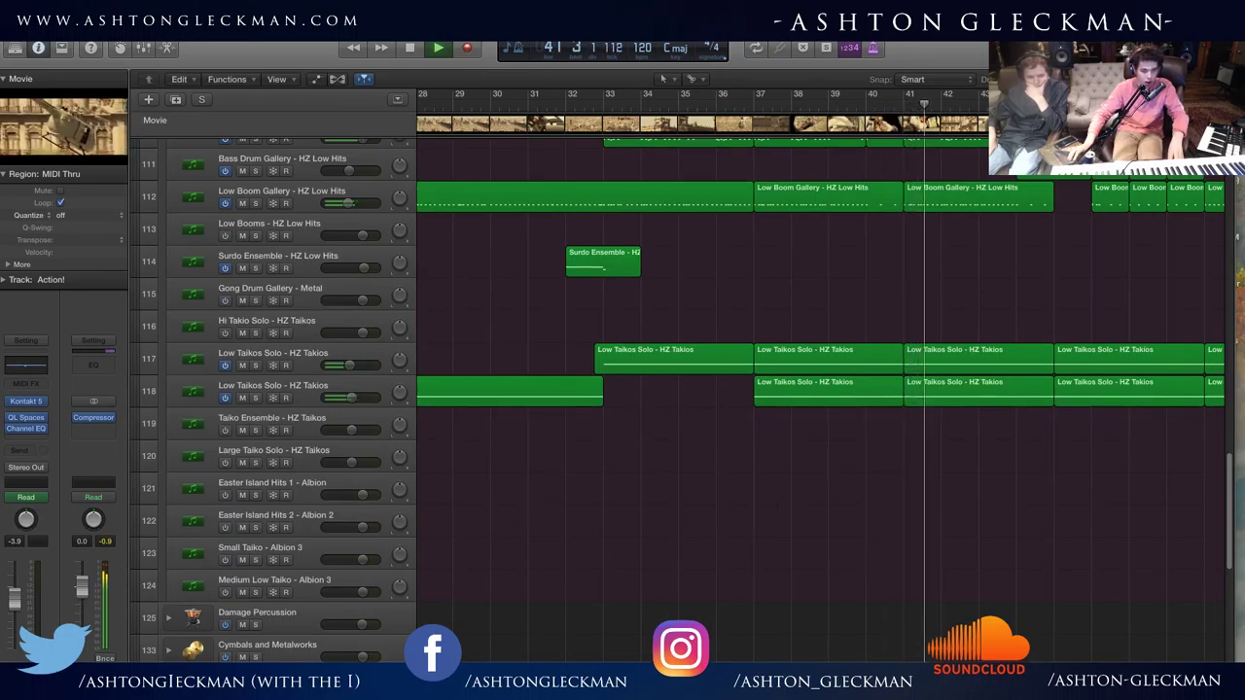
pyautogui.press('space')
# Solo the Action! track and record a short trial take starting from bar 45
pyautogui.click(1053, 97)
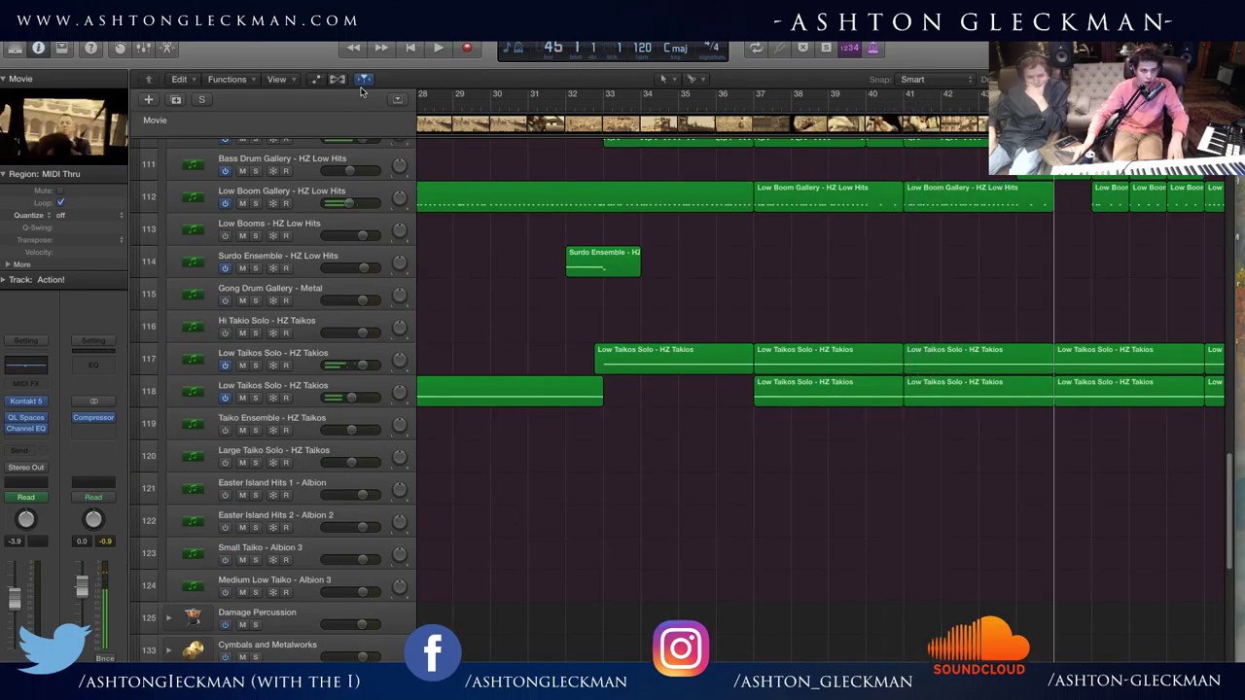
pyautogui.click(257, 592)
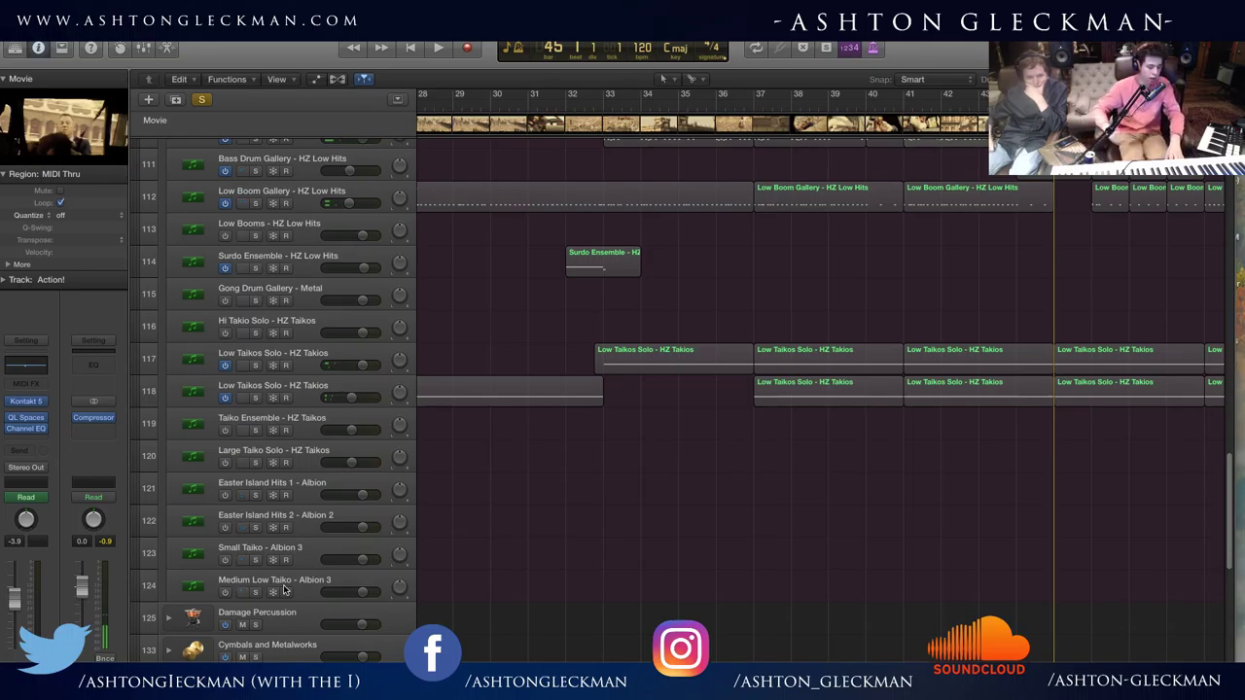
pyautogui.press('space')
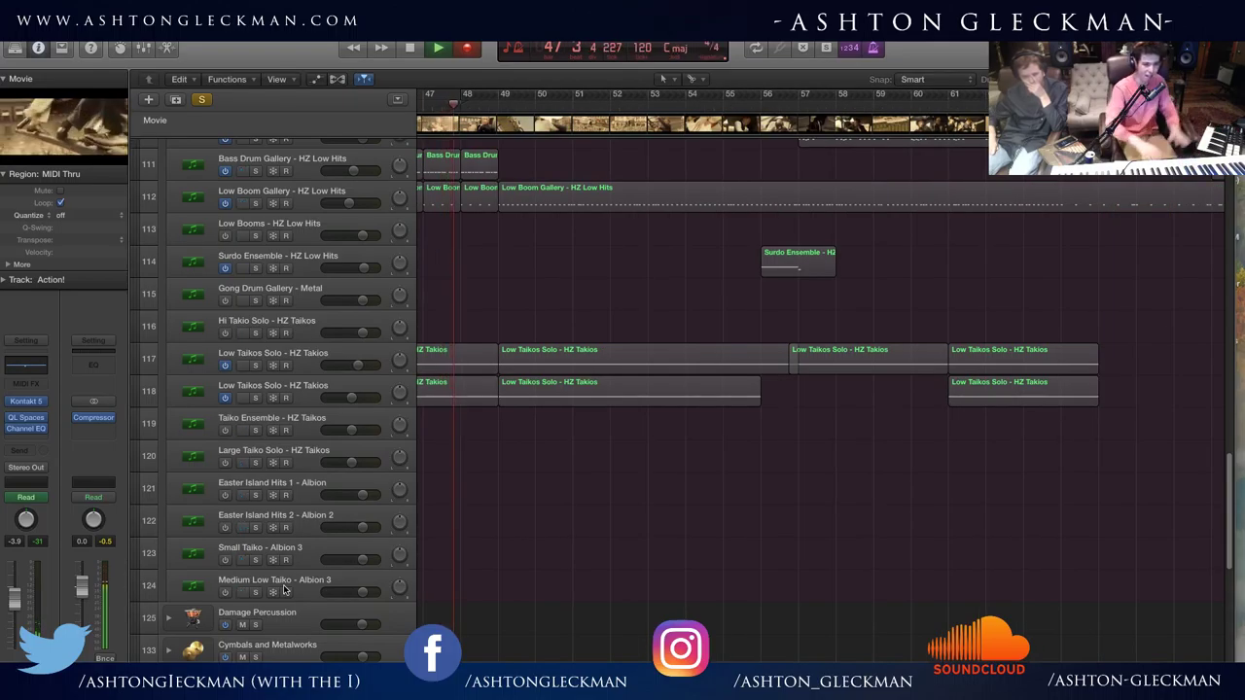
pyautogui.press('space')
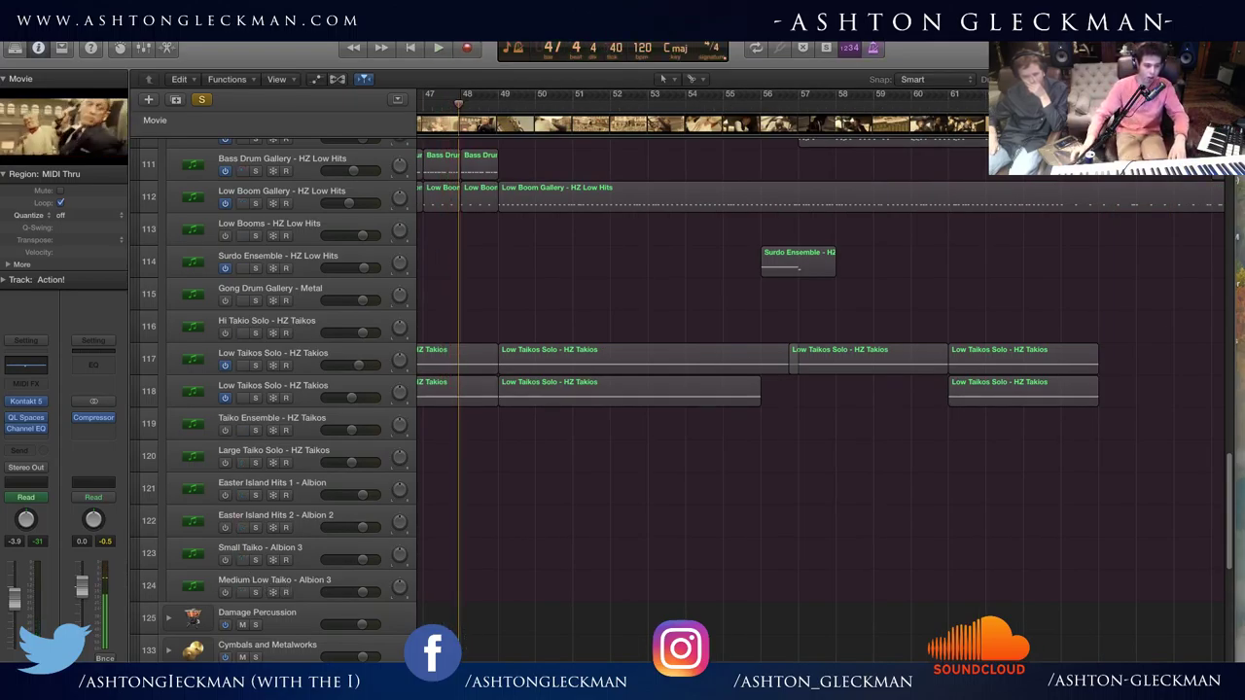
# Record a brass phrase on the Action! track in the empty bars from 122 to about 131, restarting the take once
pyautogui.hscroll(15, 921, 184)
pyautogui.click(956, 106)
pyautogui.press('space')
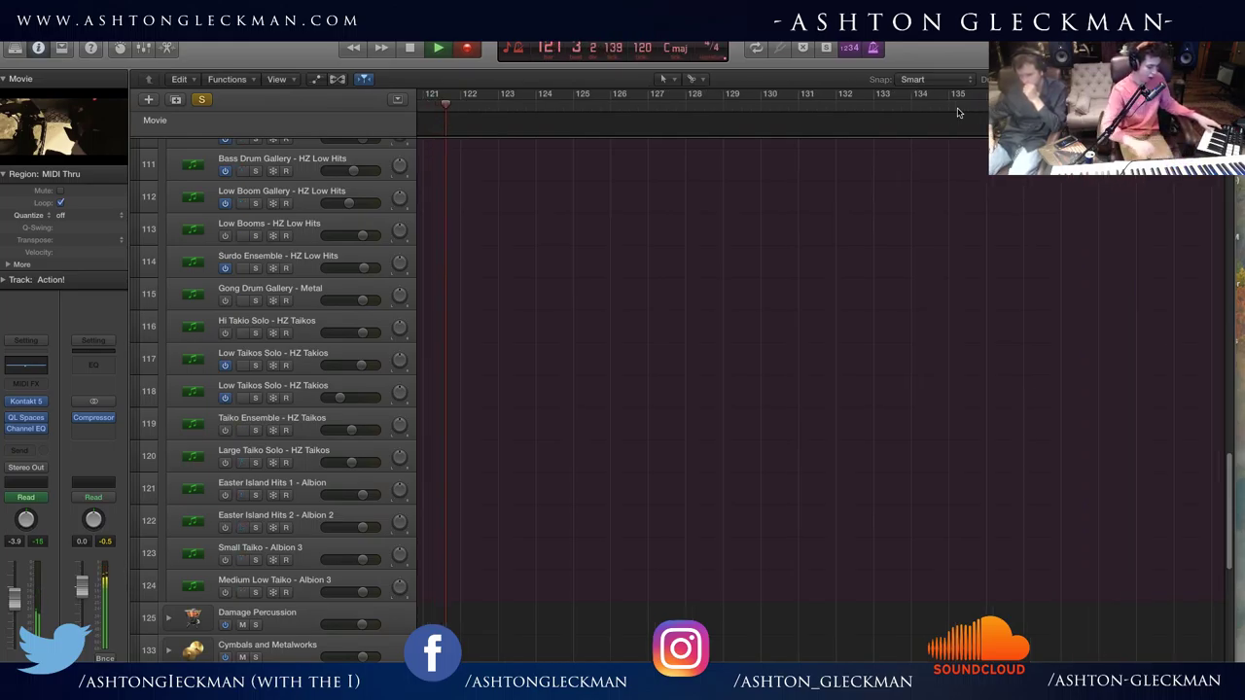
pyautogui.press('space')
pyautogui.click(496, 108)
pyautogui.press('space')
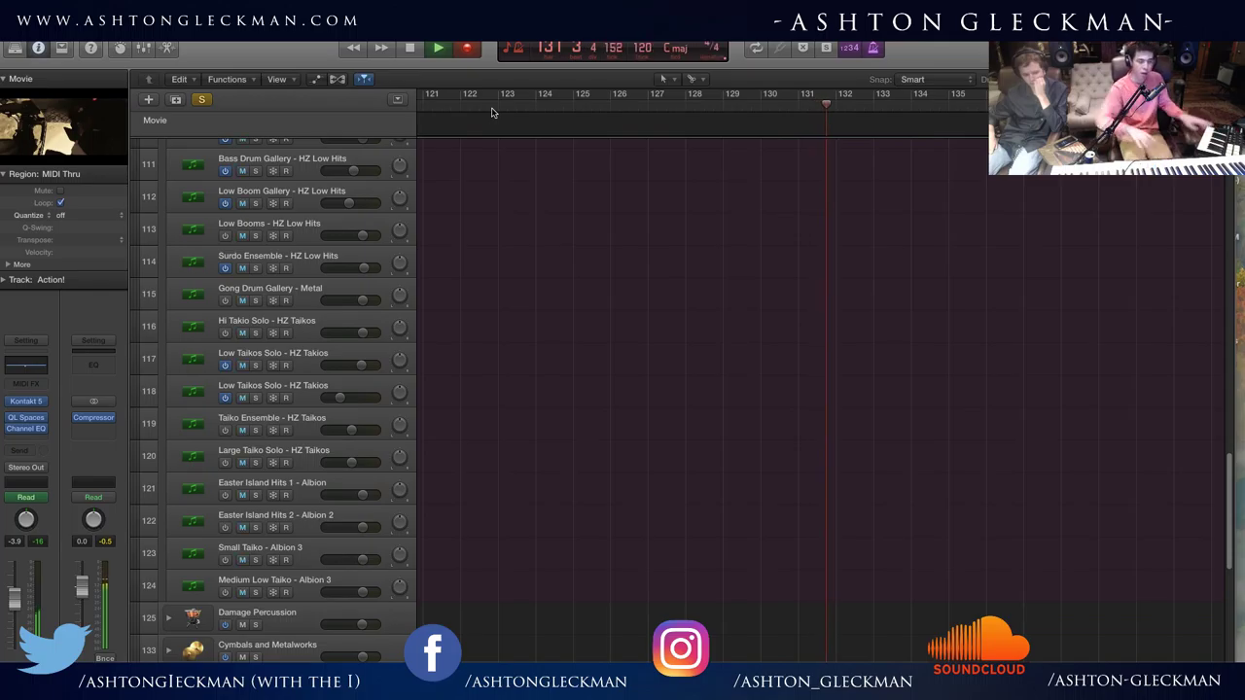
pyautogui.press('space')
# Turn off looping for the recorded Action! region and quantize all its notes to 1/8 Note in the Piano Roll
pyautogui.scroll(-10, 584, 603)
pyautogui.scroll(20, 603, 603)
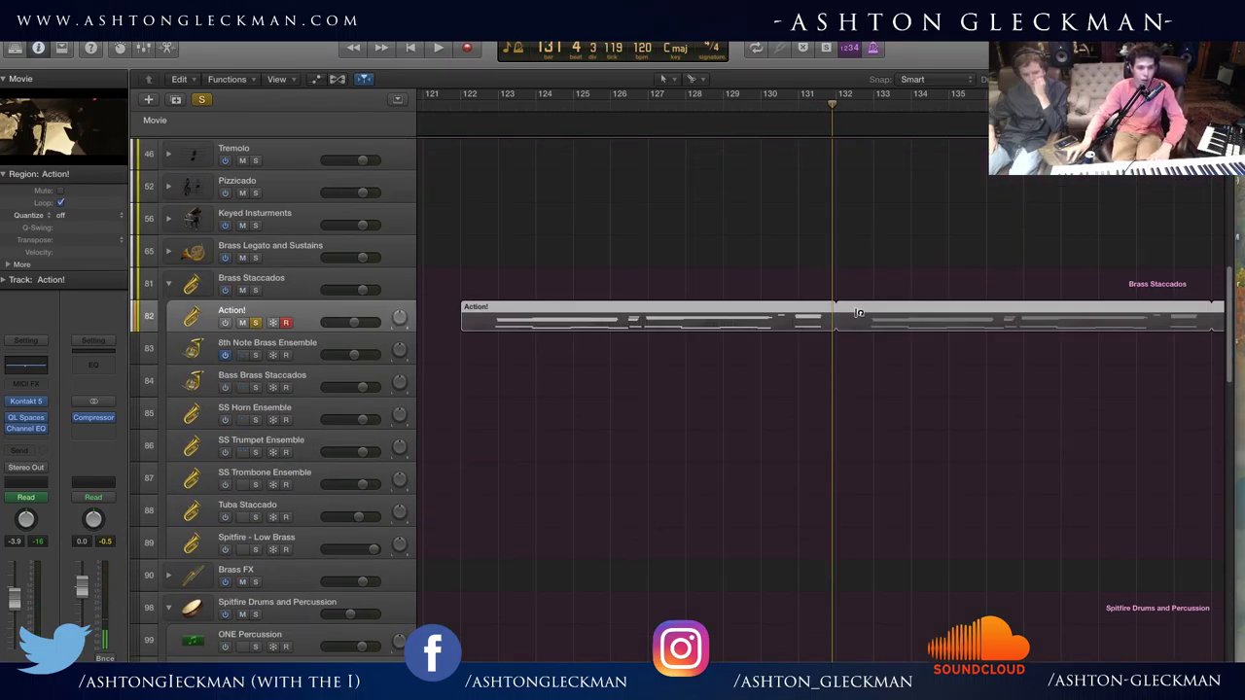
pyautogui.moveTo(859, 313); pyautogui.dragTo(834, 312)
pyautogui.doubleClick(778, 321)
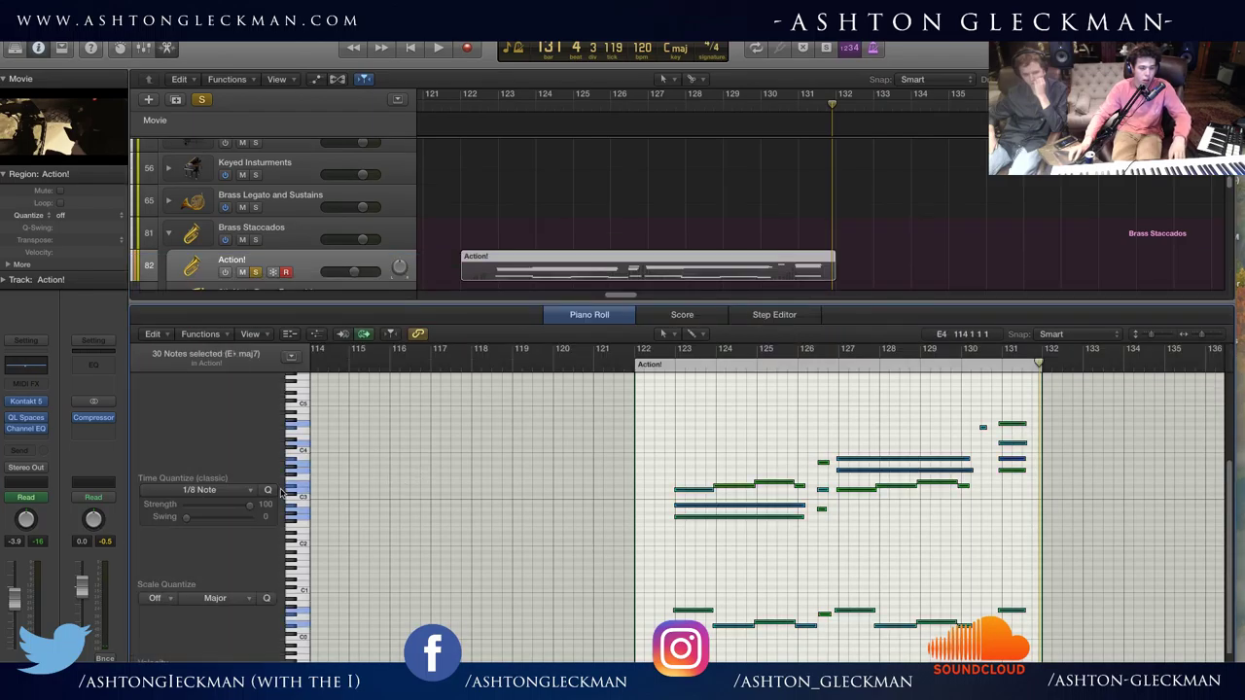
# Unmute the Action! track and play the quantized region through to about bar 127
pyautogui.click(479, 102)
pyautogui.press('space')
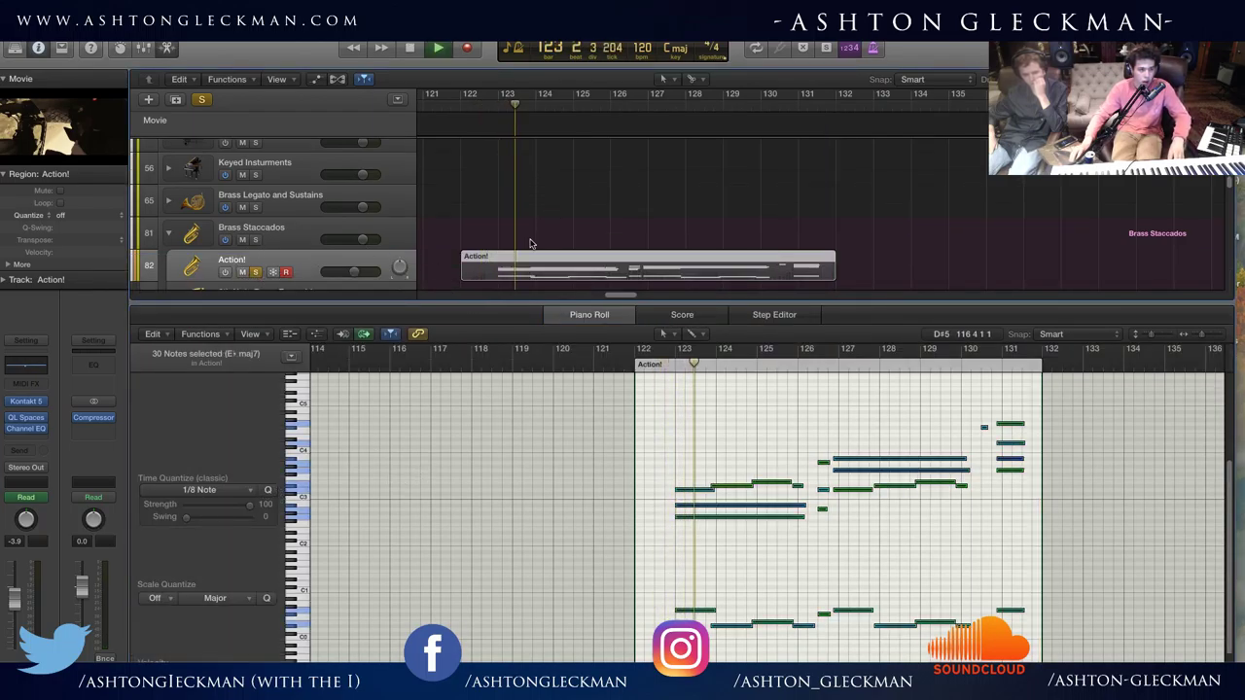
pyautogui.click(242, 271)
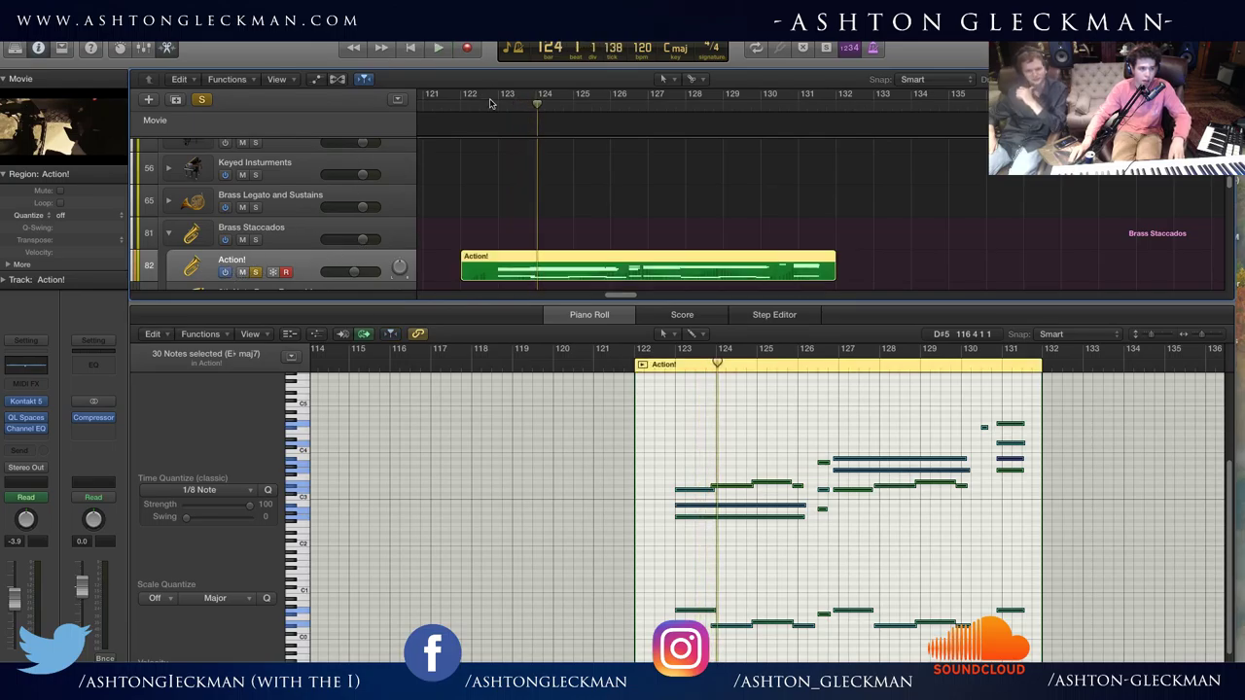
pyautogui.press('space')
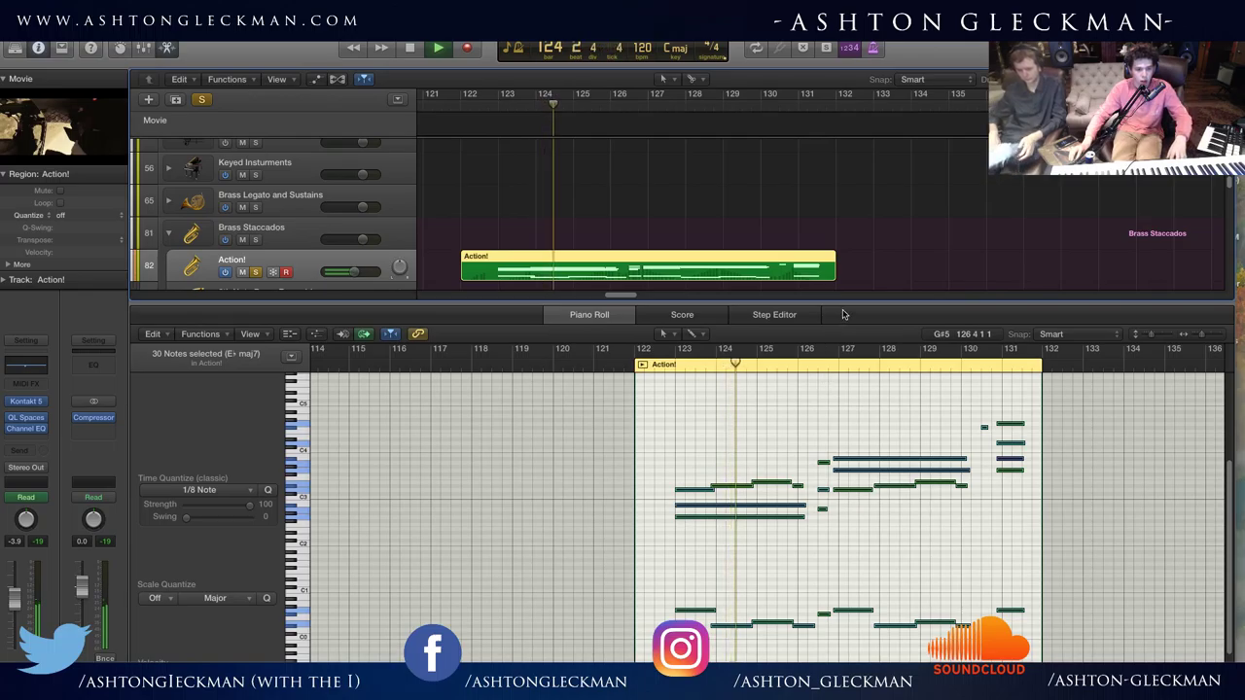
pyautogui.press('e')
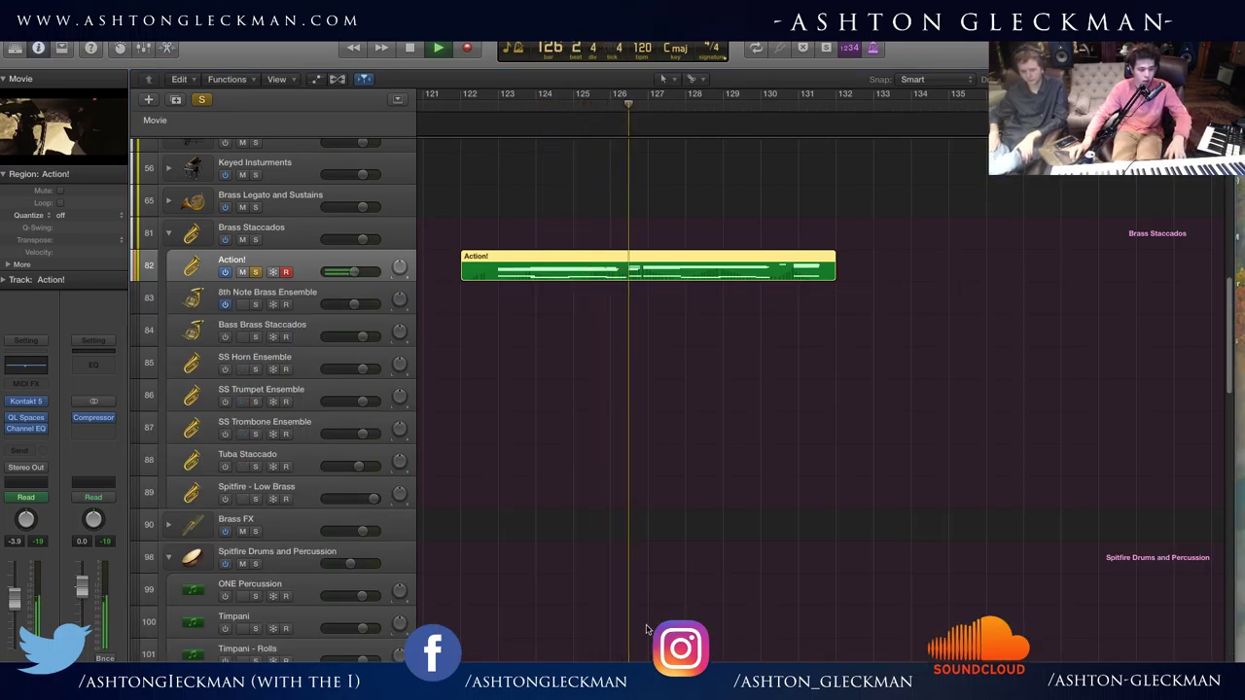
pyautogui.press('space')
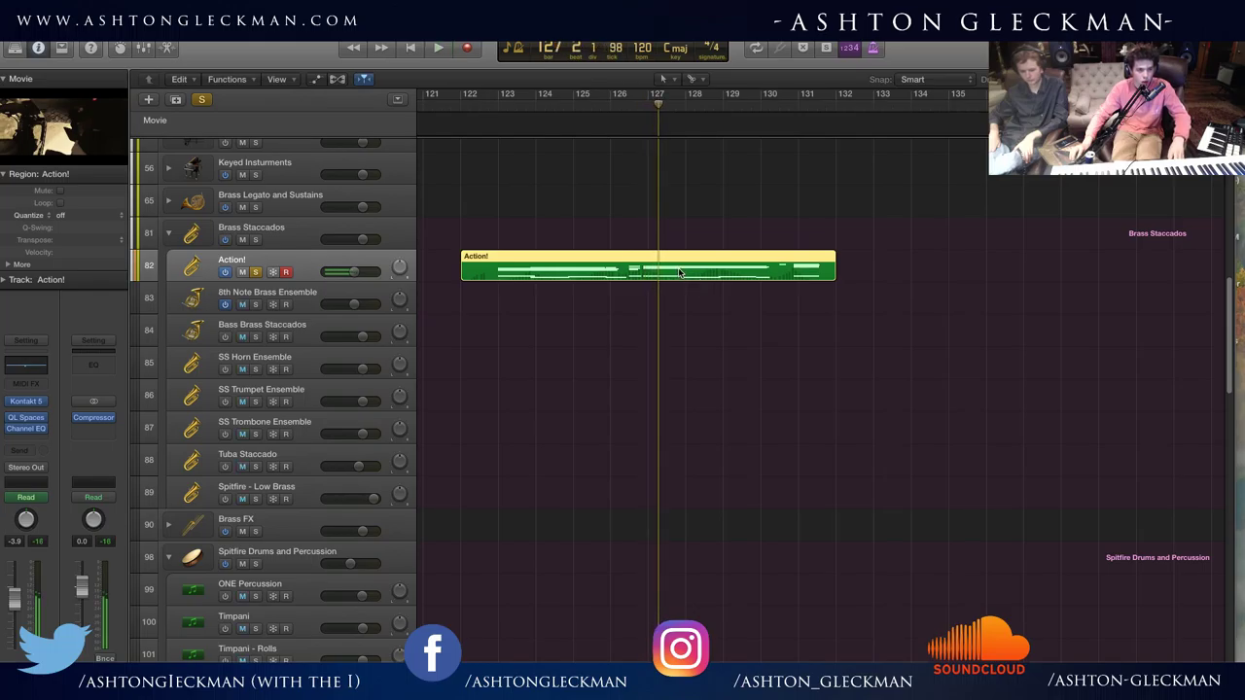
# Select the notes starting at bar 127 and the short chord before them in the Action! region's Piano Roll for inspection
pyautogui.press('e')
pyautogui.click(903, 581)
pyautogui.moveTo(842, 646); pyautogui.dragTo(840, 436)
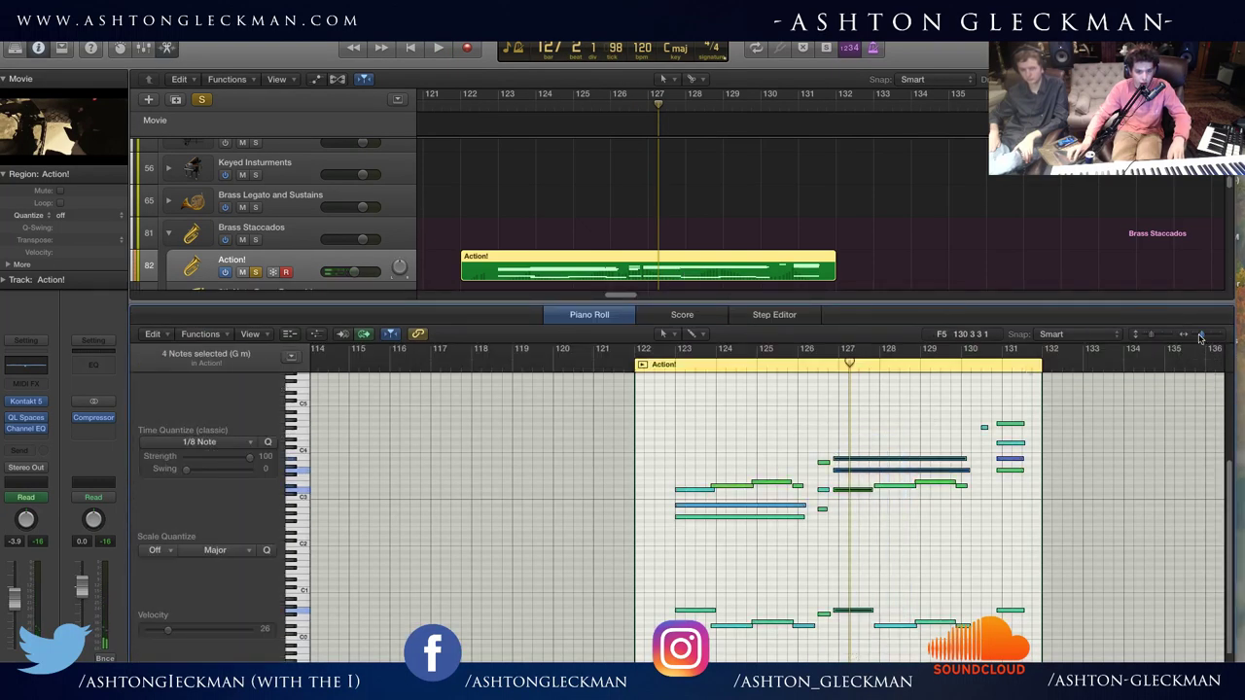
pyautogui.moveTo(1201, 337); pyautogui.dragTo(1208, 337)
pyautogui.moveTo(804, 661); pyautogui.dragTo(808, 464)
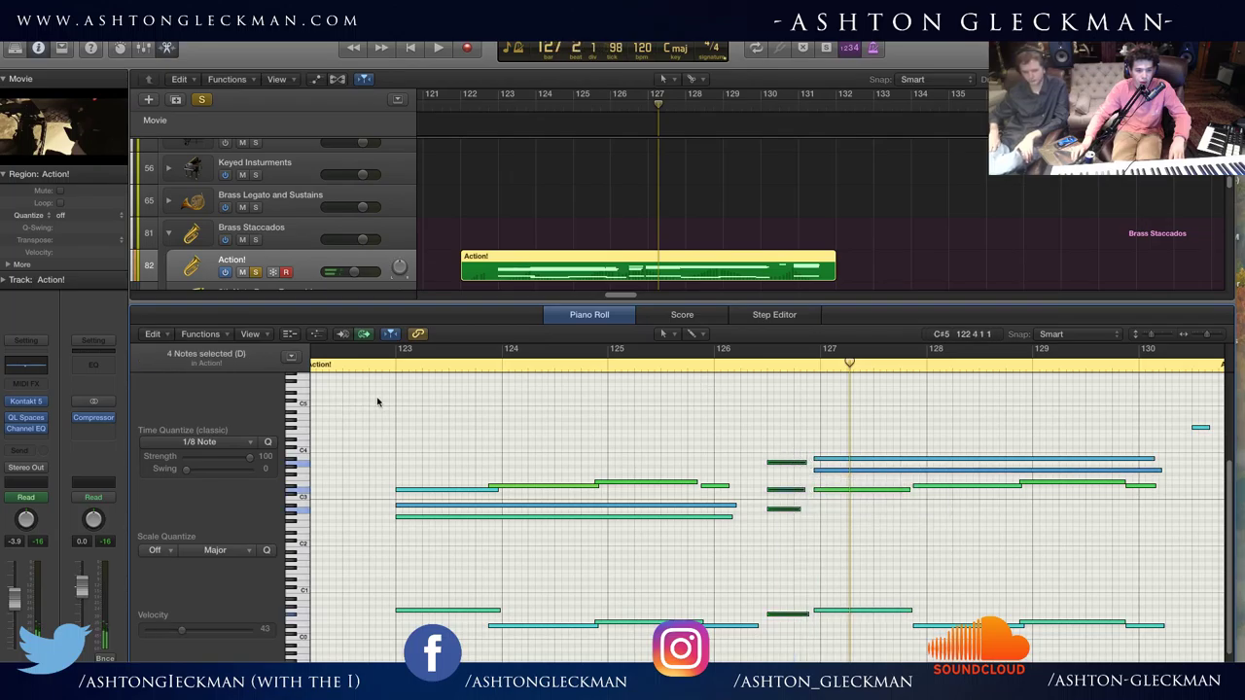
# Play the Action! phrase from bar 123 through its final chord at bar 131
pyautogui.click(406, 352)
pyautogui.press('space')
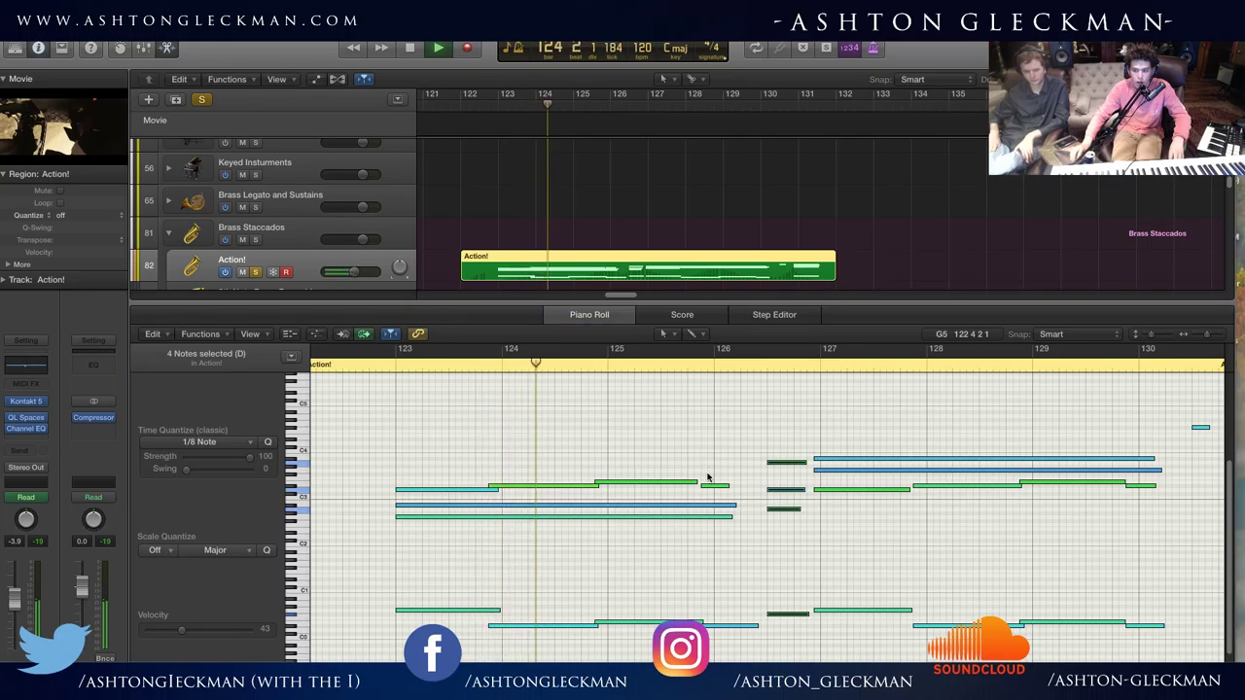
pyautogui.click(719, 576)
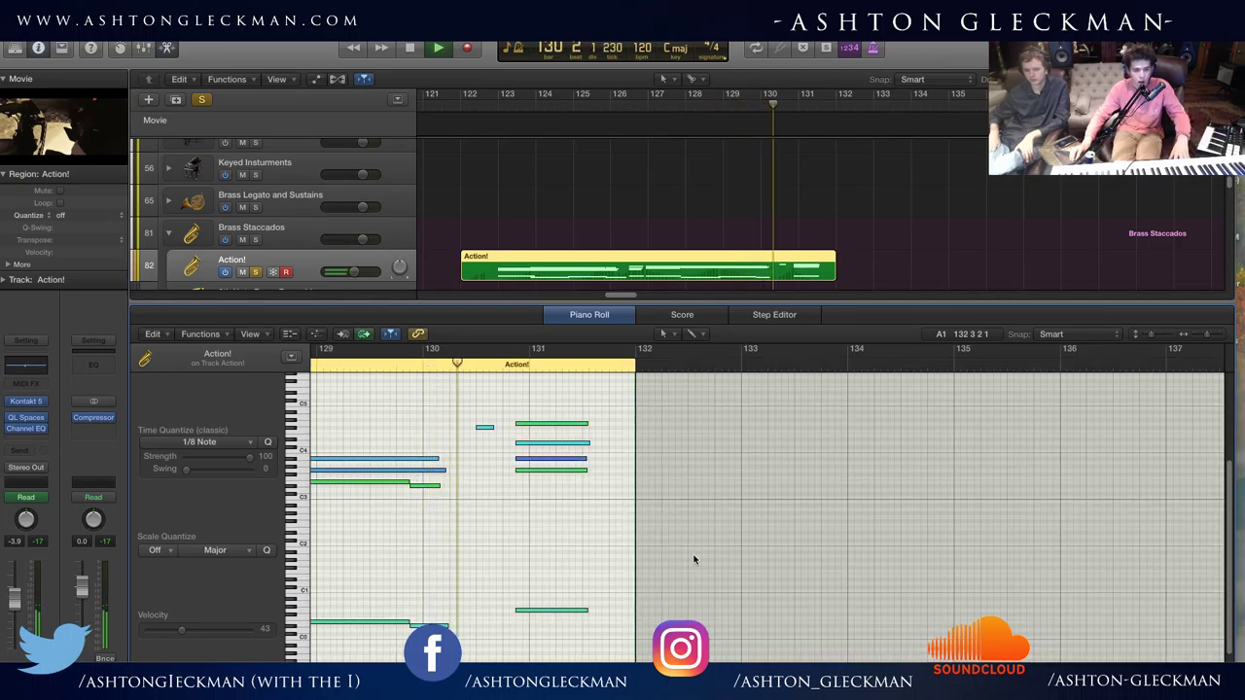
pyautogui.press('space')
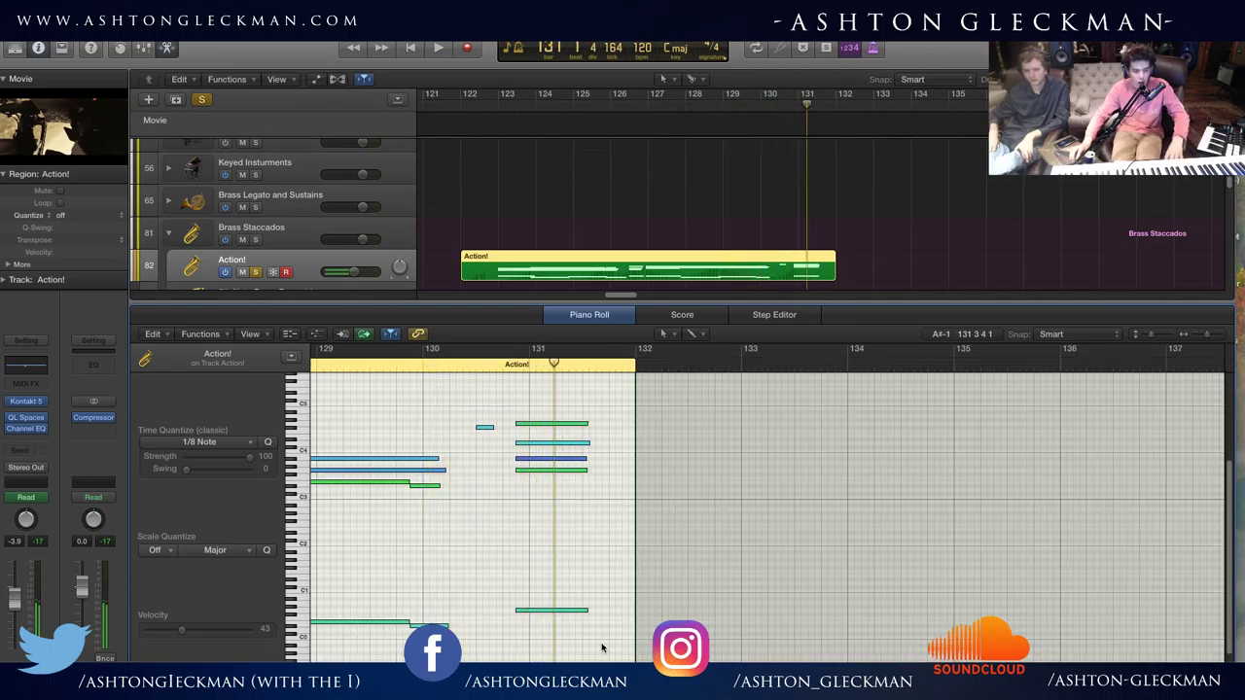
# Delete the final five-note chord at bar 131 and move the single short high note back to the start of bar 130
pyautogui.moveTo(602, 646); pyautogui.dragTo(533, 396)
pyautogui.press('Delete')
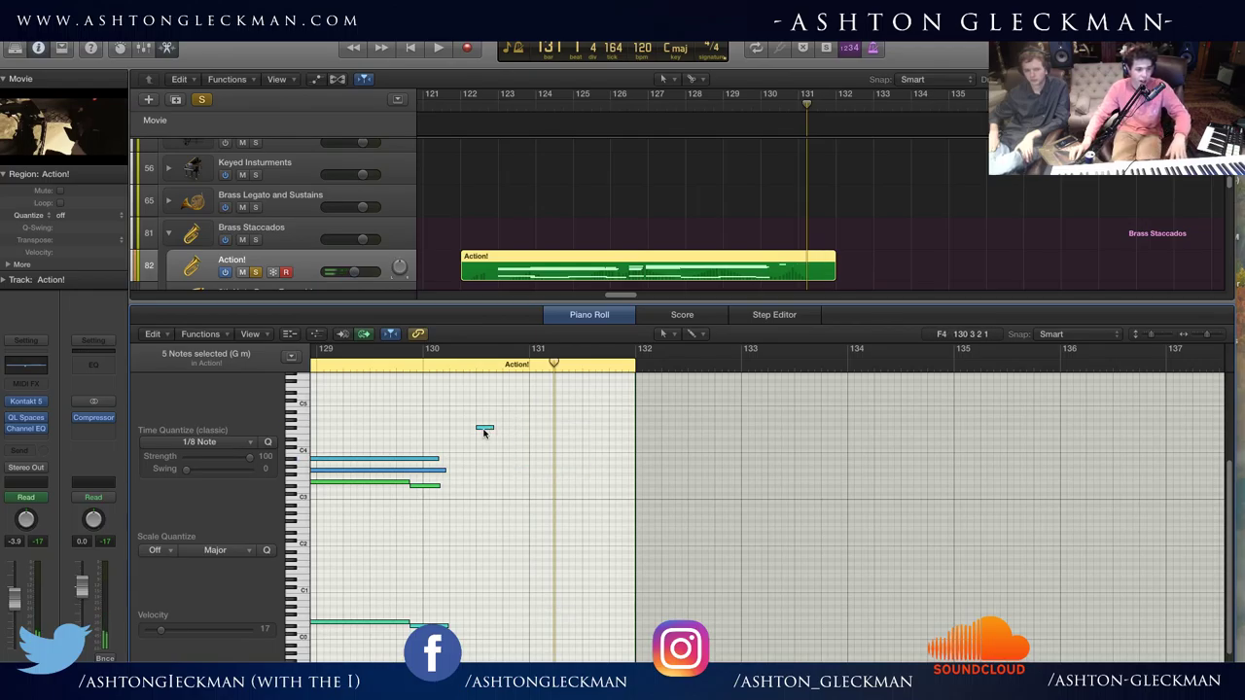
pyautogui.moveTo(485, 431); pyautogui.dragTo(431, 432)
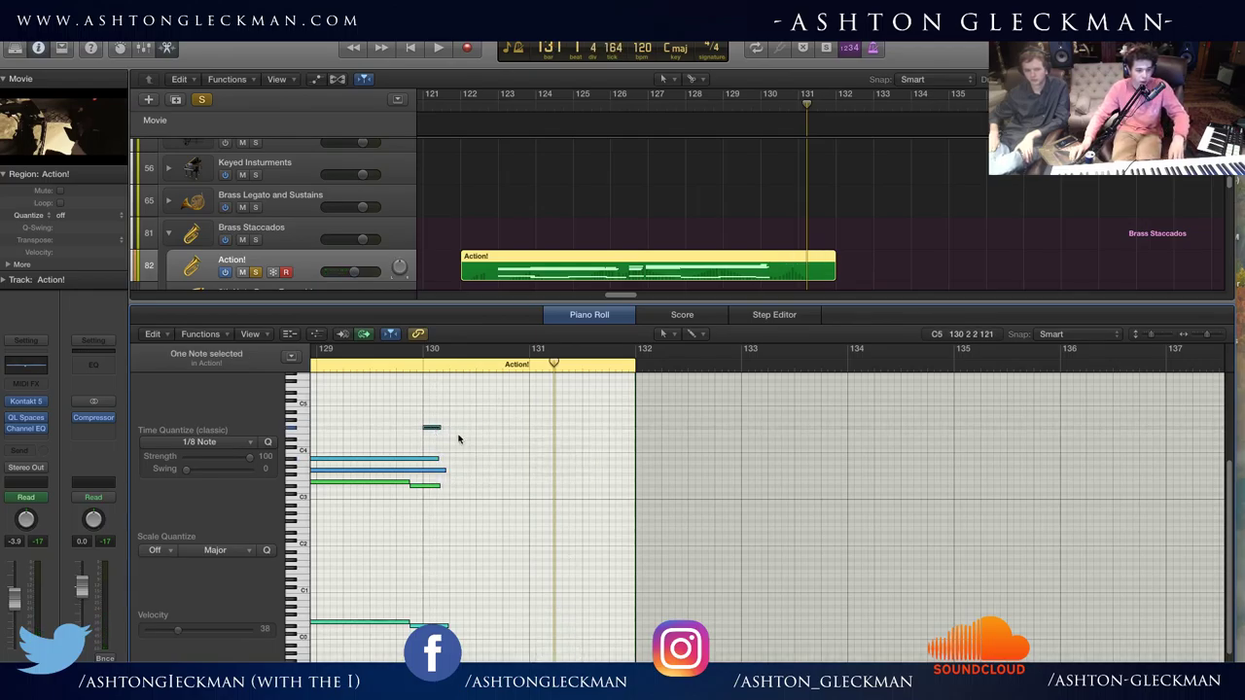
# Close the Piano Roll and move the Action! region earlier in the timeline to about bar 109
pyautogui.click(488, 104)
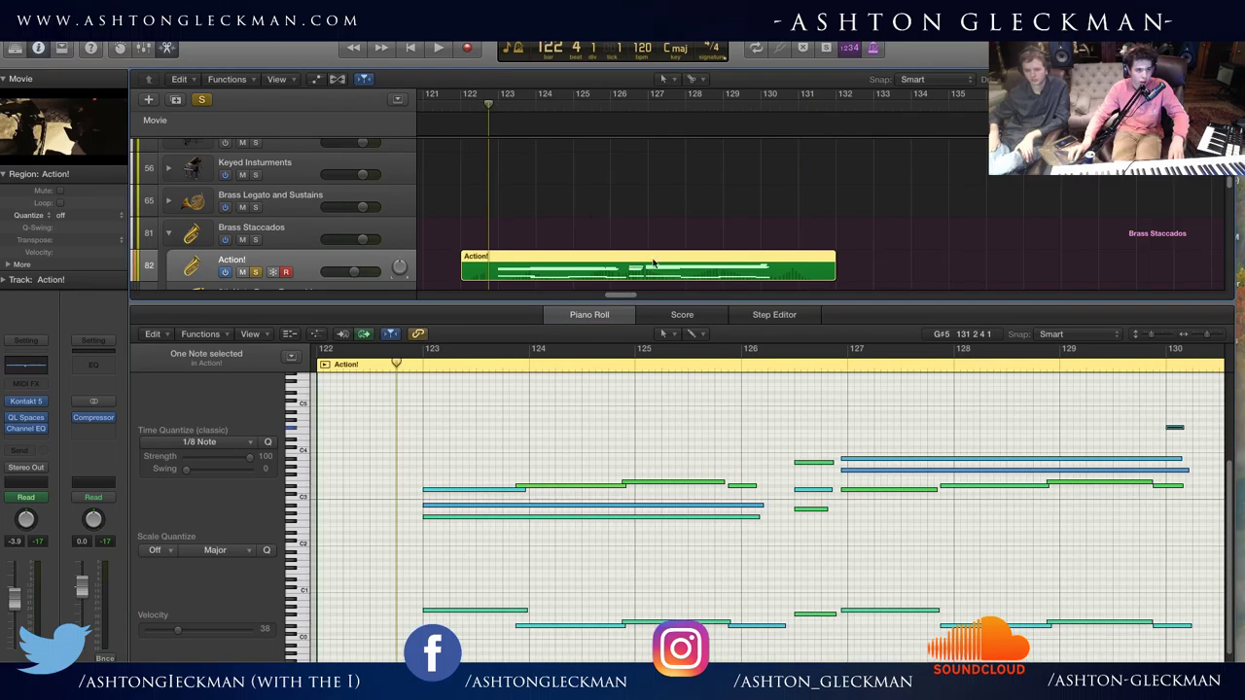
pyautogui.moveTo(663, 304); pyautogui.dragTo(663, 661)
pyautogui.hscroll(-10, 821, 389)
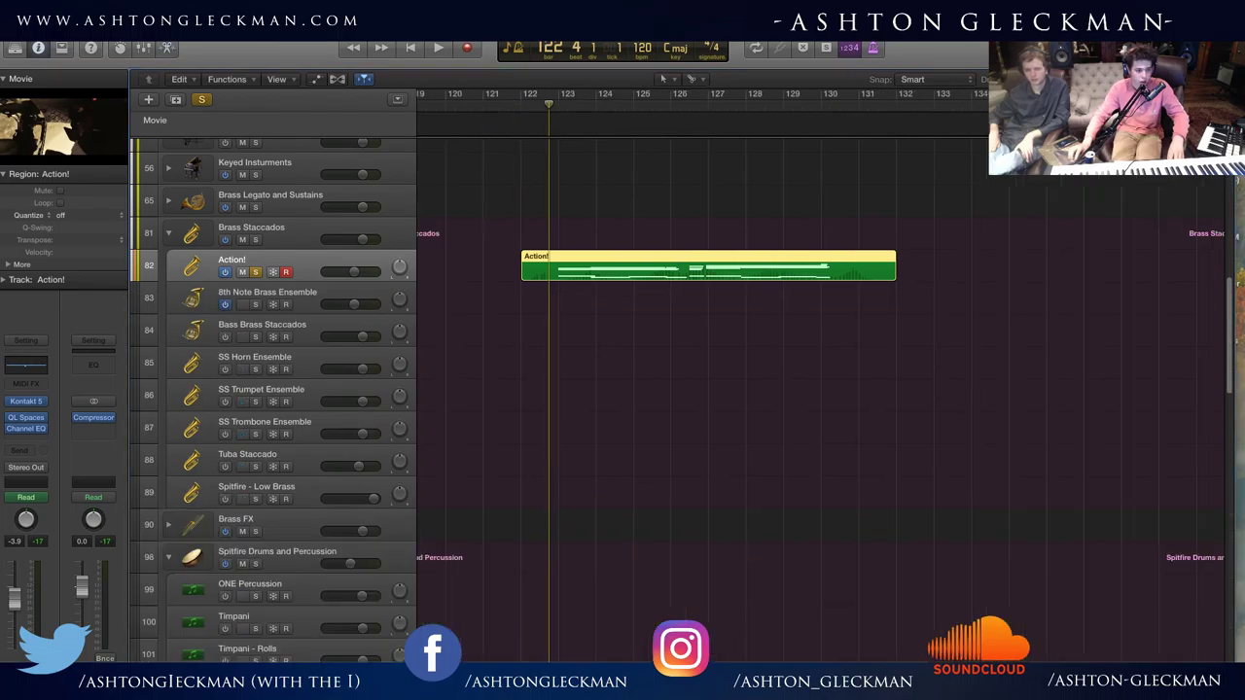
pyautogui.hscroll(10, 784, 516)
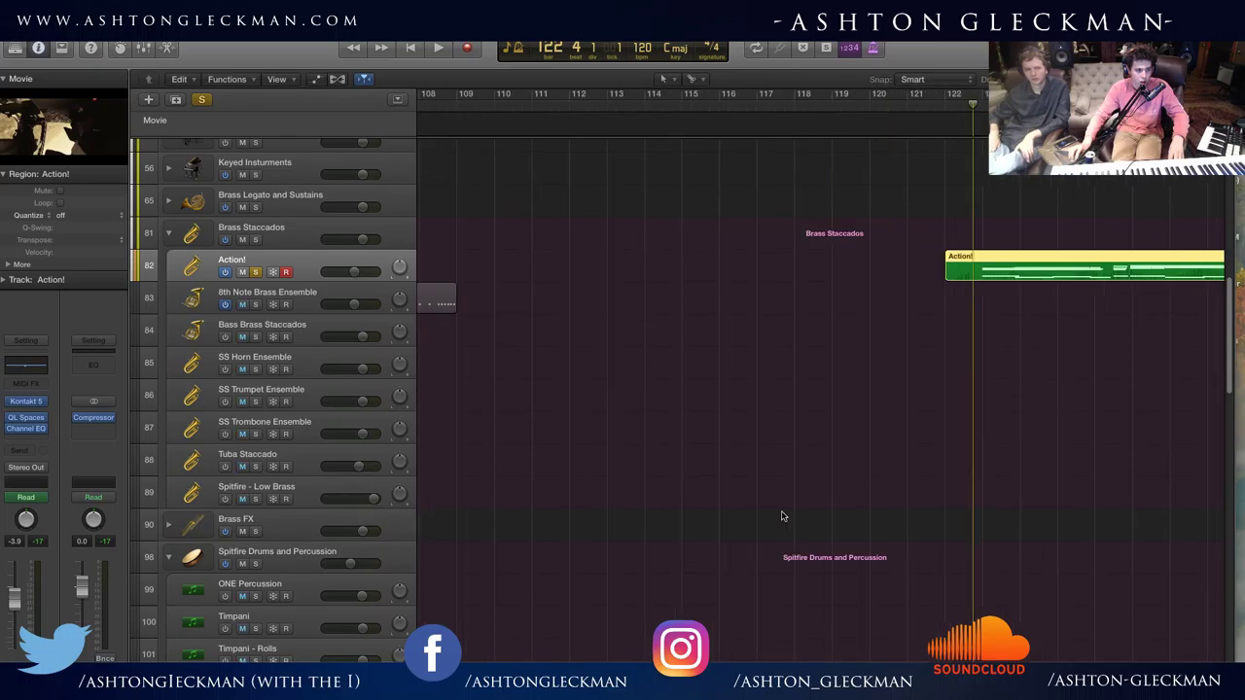
pyautogui.moveTo(960, 281); pyautogui.dragTo(531, 282)
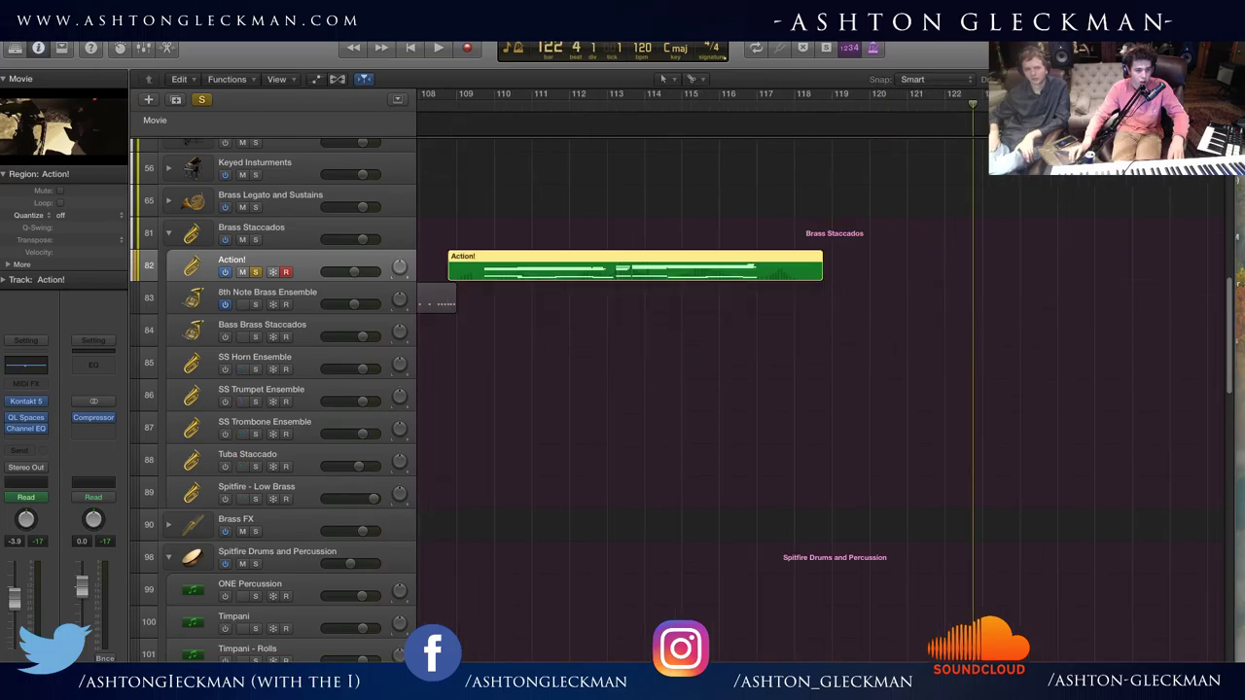
pyautogui.hscroll(-10, 681, 389)
pyautogui.hscroll(12, 1167, 222)
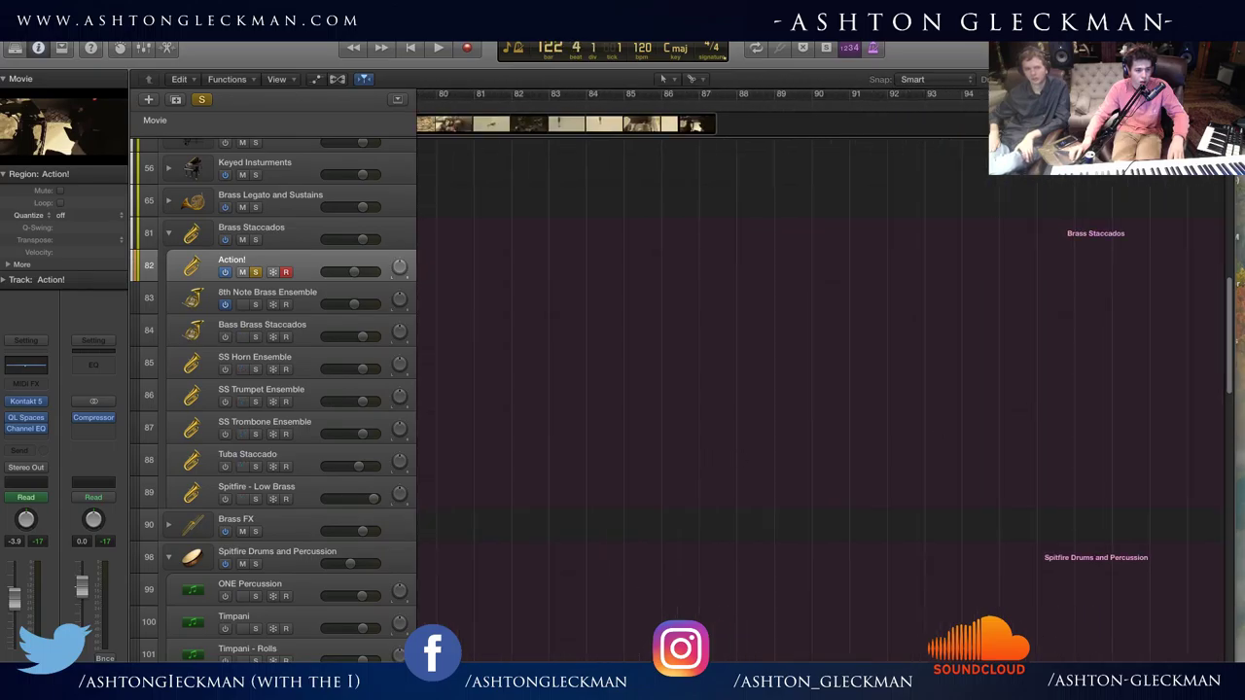
# Move the Action! region earlier in the timeline to about bar 77
pyautogui.moveTo(1168, 251); pyautogui.dragTo(505, 282)
pyautogui.hscroll(-12, 595, 658)
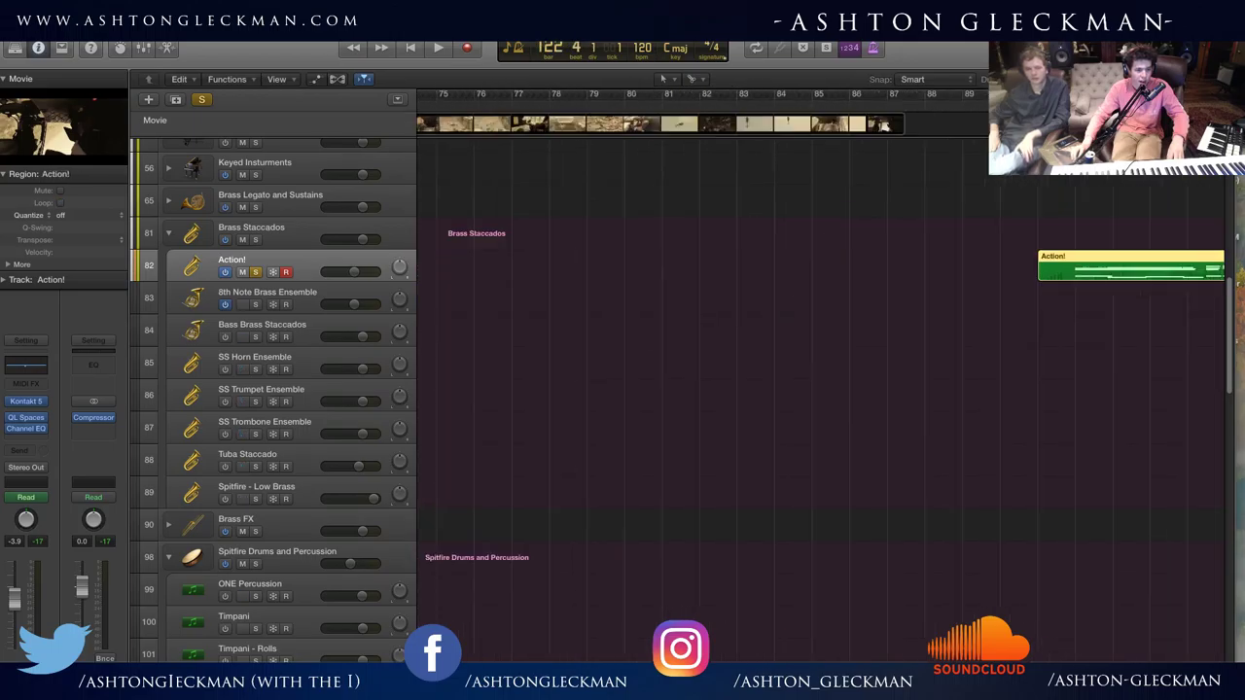
pyautogui.moveTo(1126, 275); pyautogui.dragTo(601, 275)
pyautogui.hscroll(-15, 794, 404)
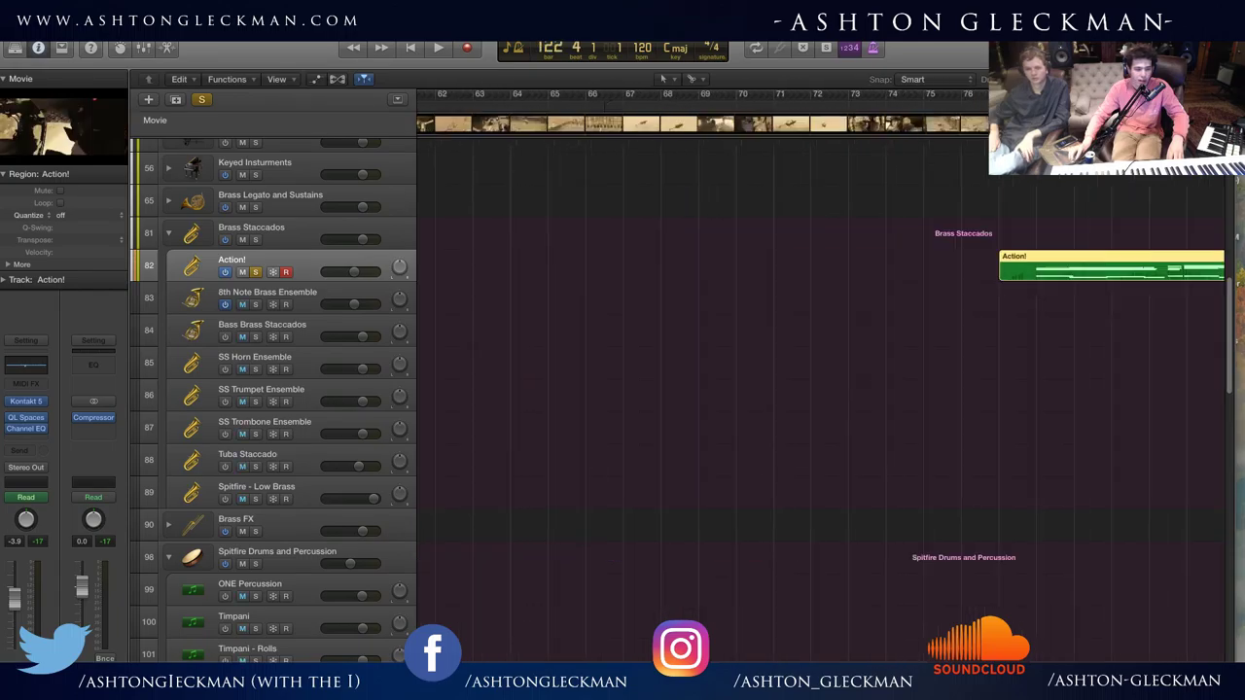
# Turn off the Action! track's solo and play the cue with all tracks from about bar 61
pyautogui.press('super+Up')
pyautogui.press('super+Up')
pyautogui.press('super+Up')
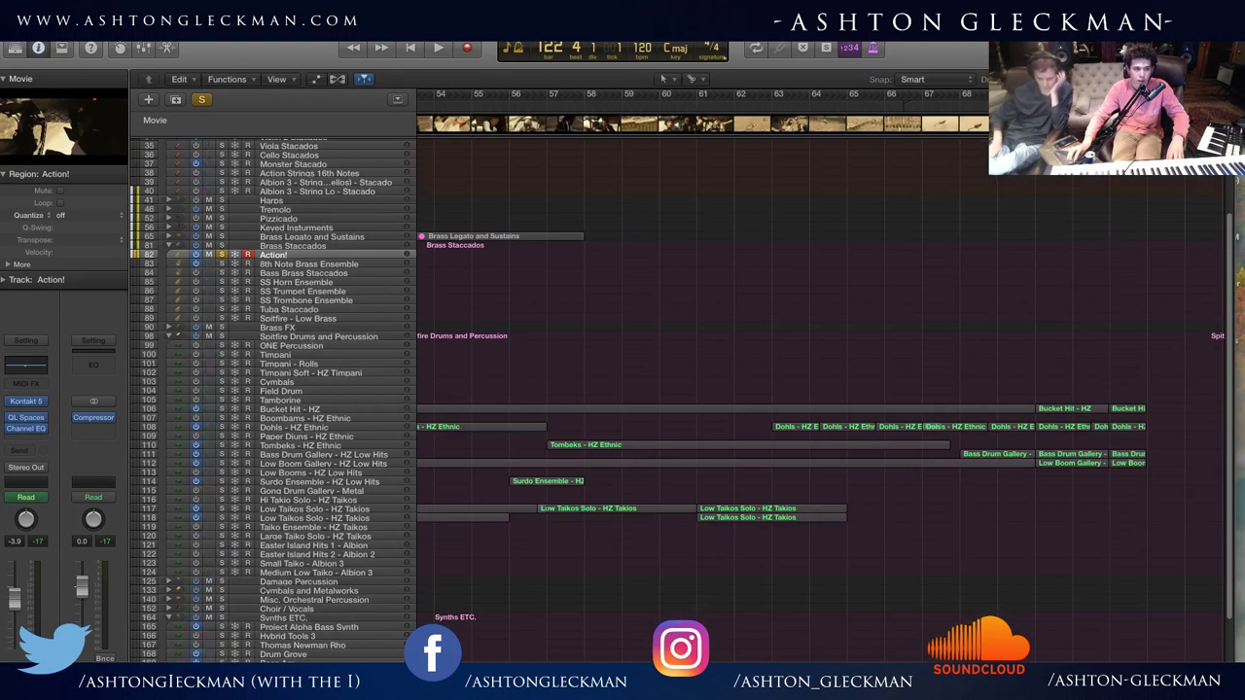
pyautogui.rightClick(720, 105)
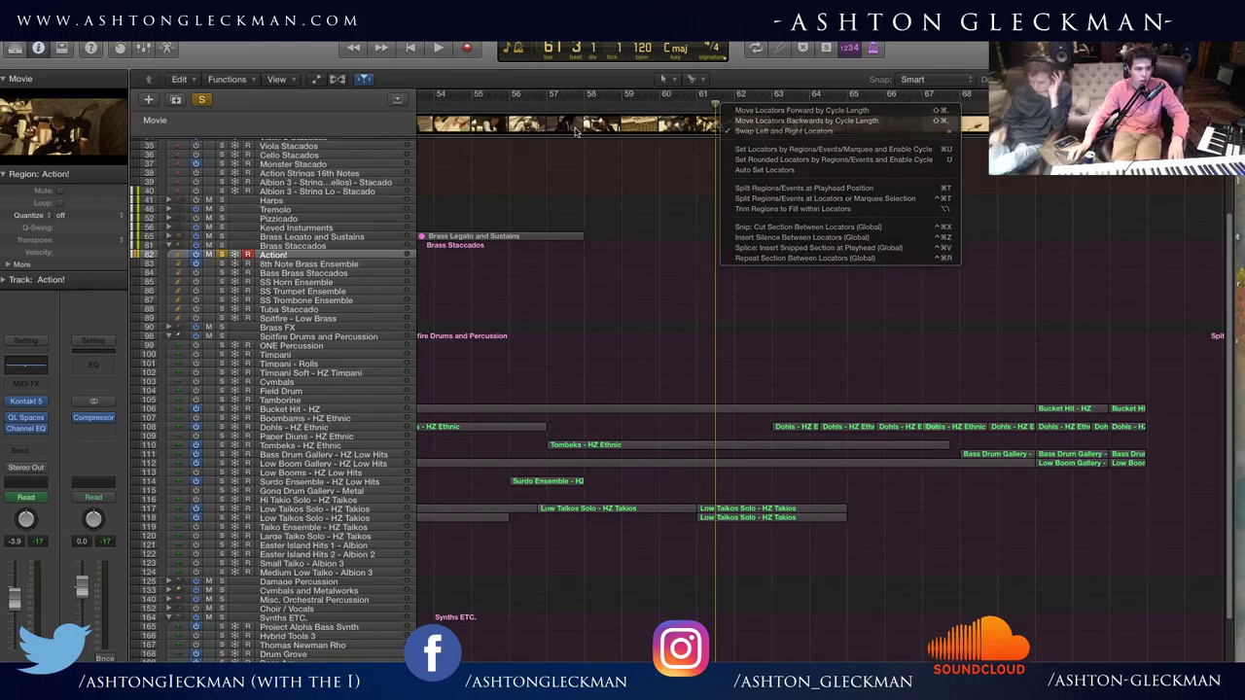
pyautogui.press('Escape')
pyautogui.press('space')
pyautogui.press('s')
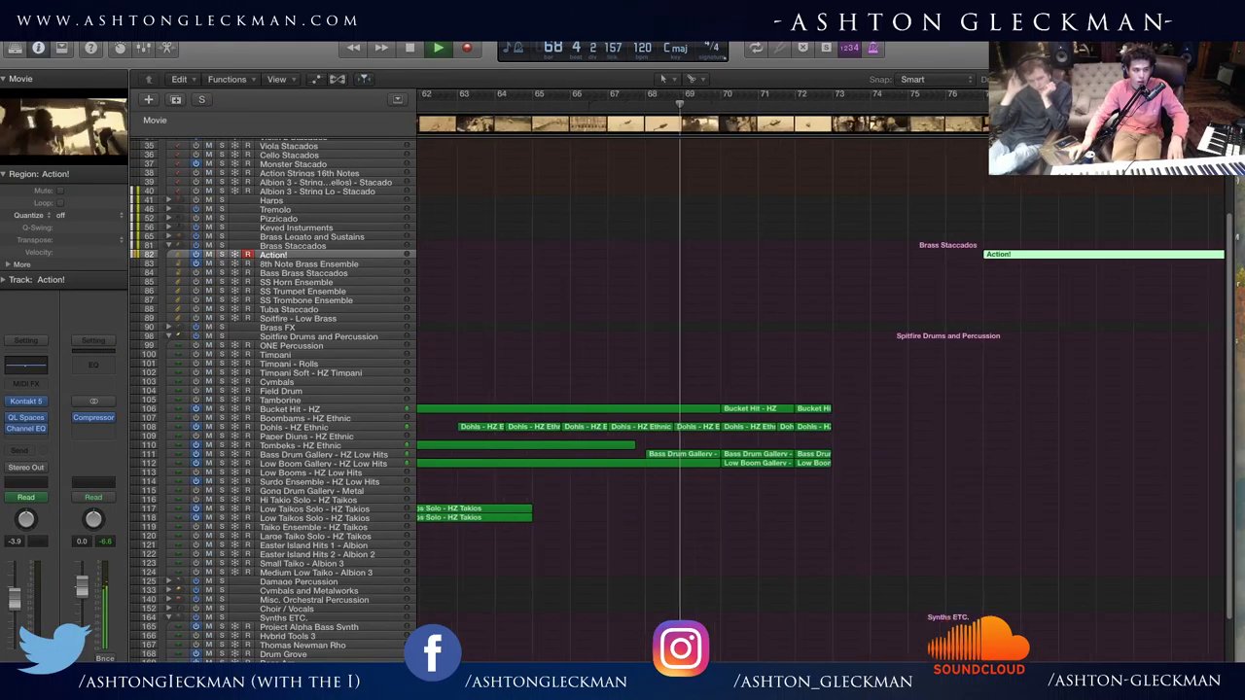
pyautogui.scroll(-2, 609, 503)
pyautogui.scroll(3, 601, 500)
pyautogui.press('space')
# Play the cue against the picture around bars 49 to 52 to find the entry point for the brass
pyautogui.hscroll(-5, 564, 606)
pyautogui.hscroll(-2, 872, 157)
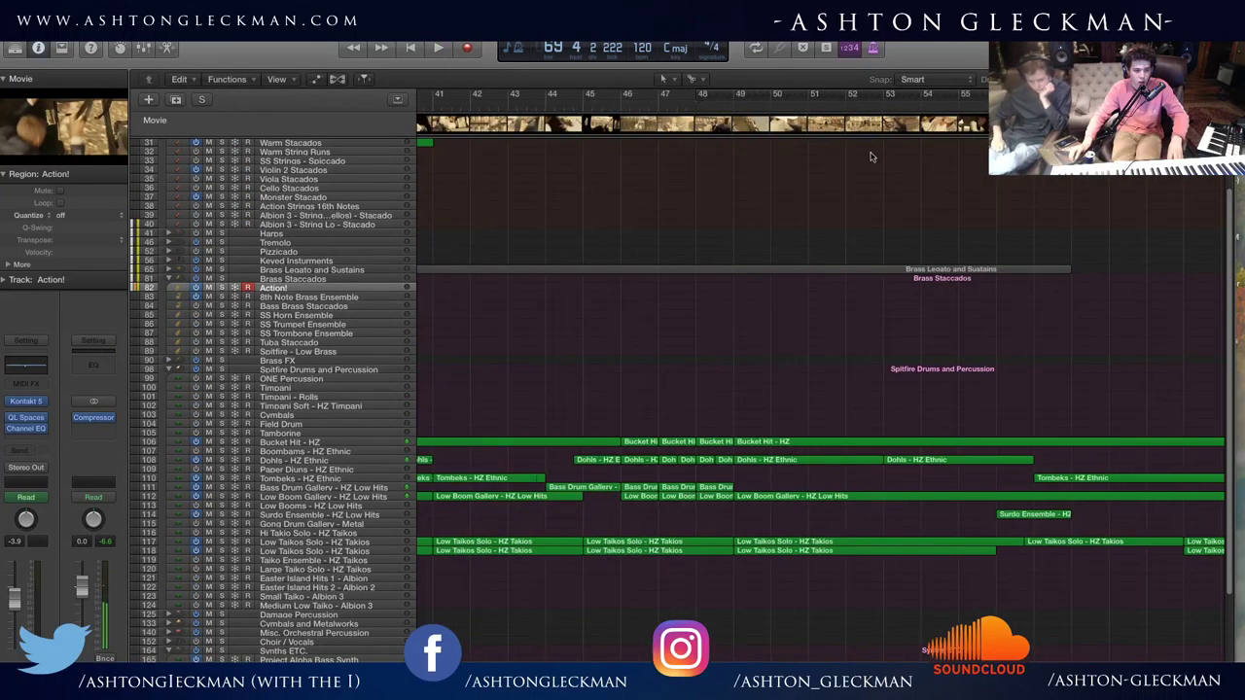
pyautogui.doubleClick(832, 98)
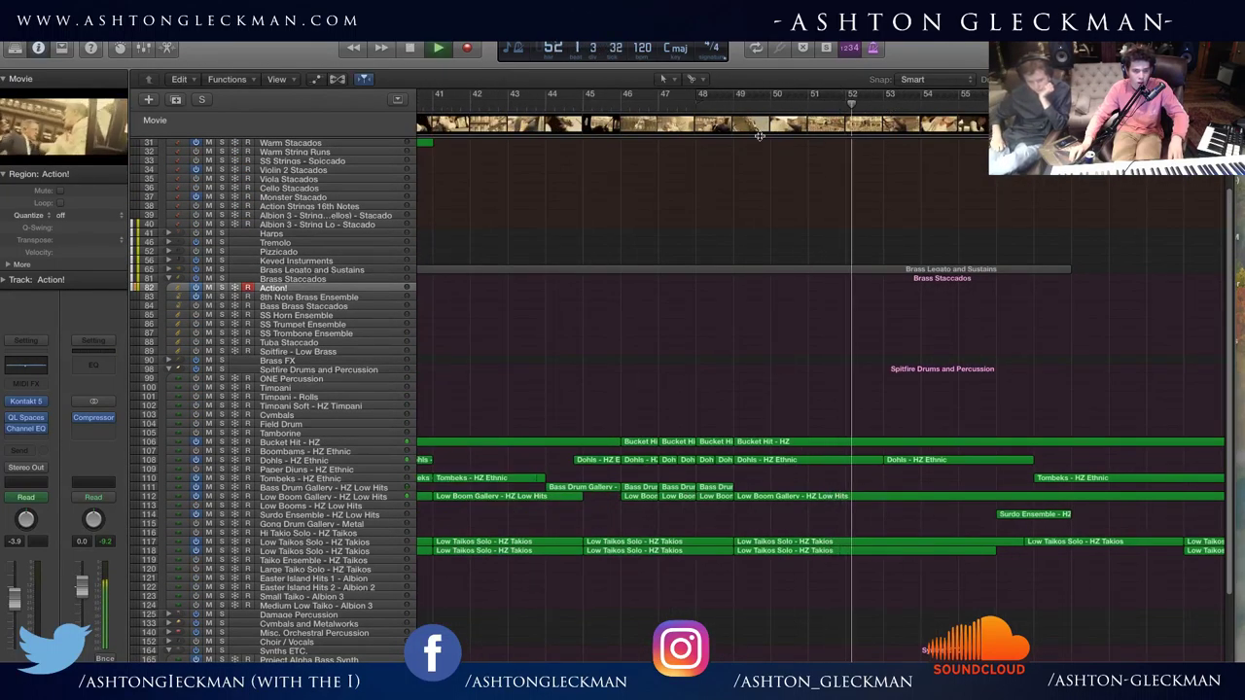
pyautogui.click(737, 106)
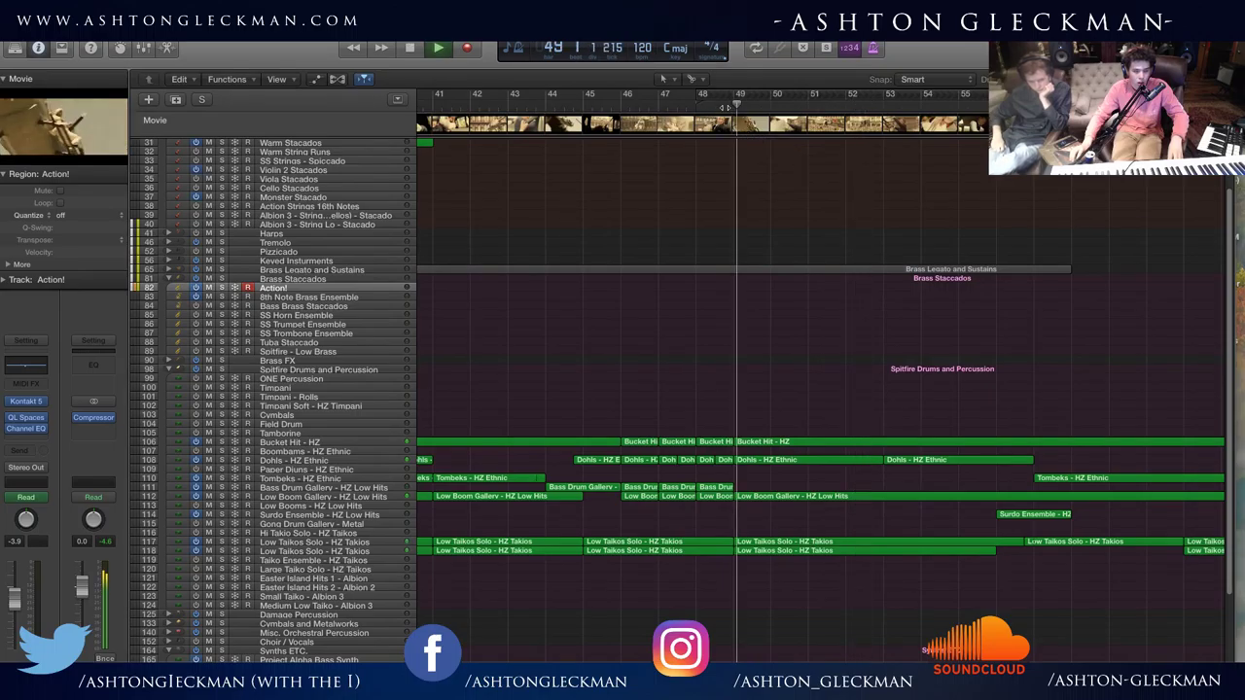
pyautogui.click(715, 105)
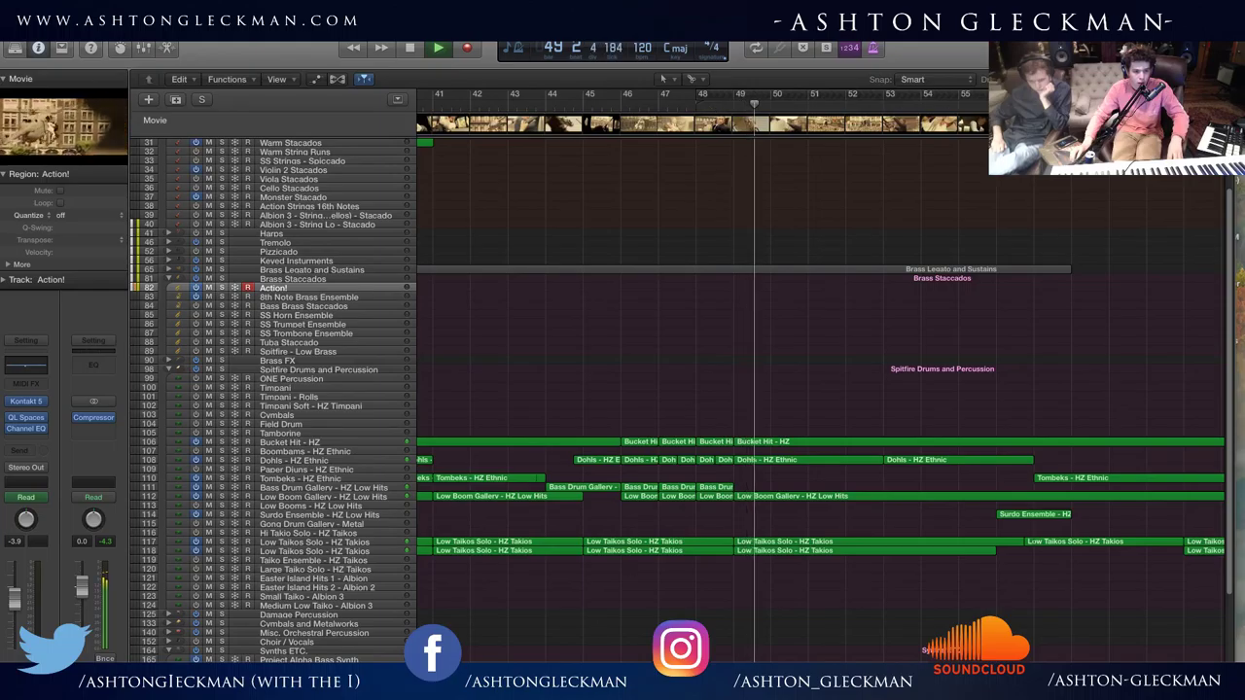
pyautogui.press('space')
# Move the Action! region to bar 49 on the 8th Note Brass Ensemble track and play it from just before bar 49
pyautogui.hscroll(10, 821, 389)
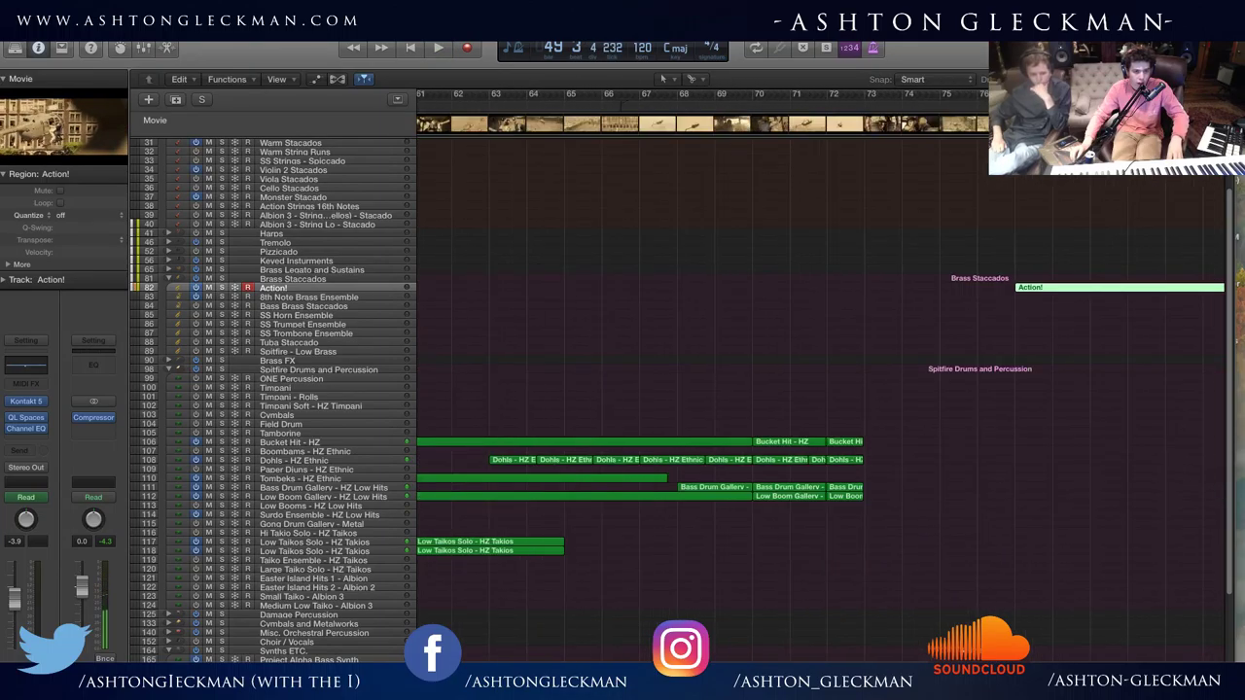
pyautogui.moveTo(1149, 287); pyautogui.dragTo(528, 292)
pyautogui.hscroll(-10, 730, 129)
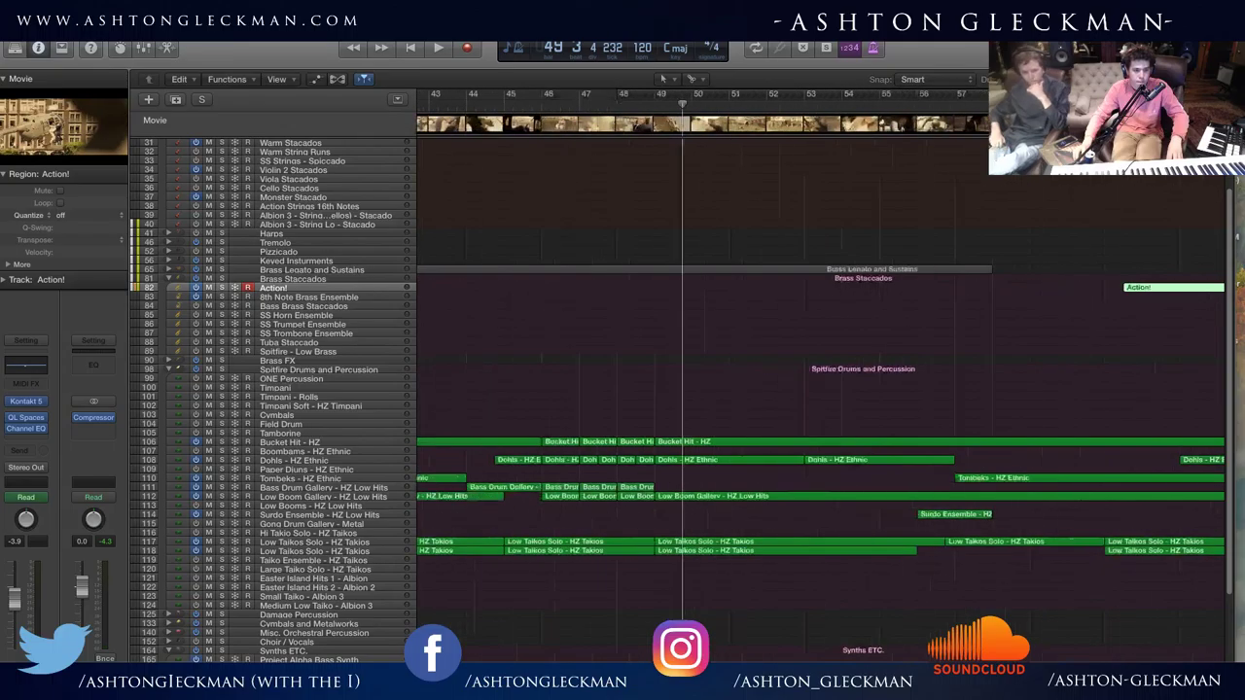
pyautogui.click(732, 126)
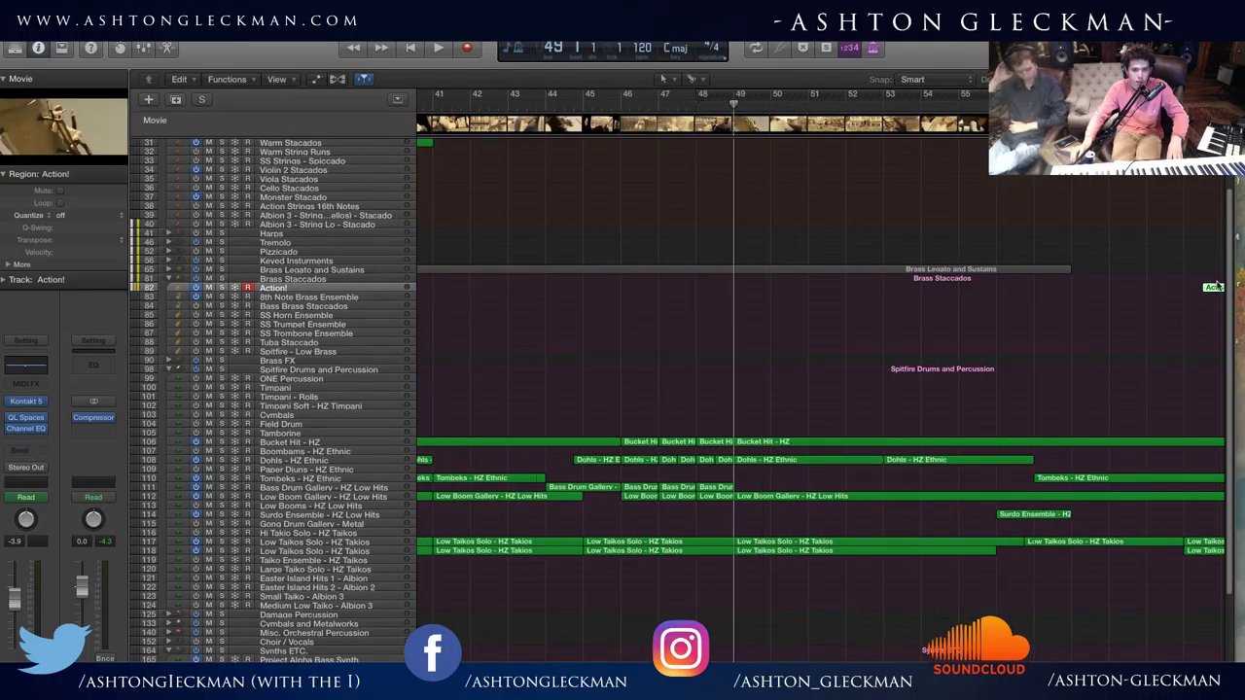
pyautogui.moveTo(1216, 286); pyautogui.dragTo(749, 298)
pyautogui.click(724, 98)
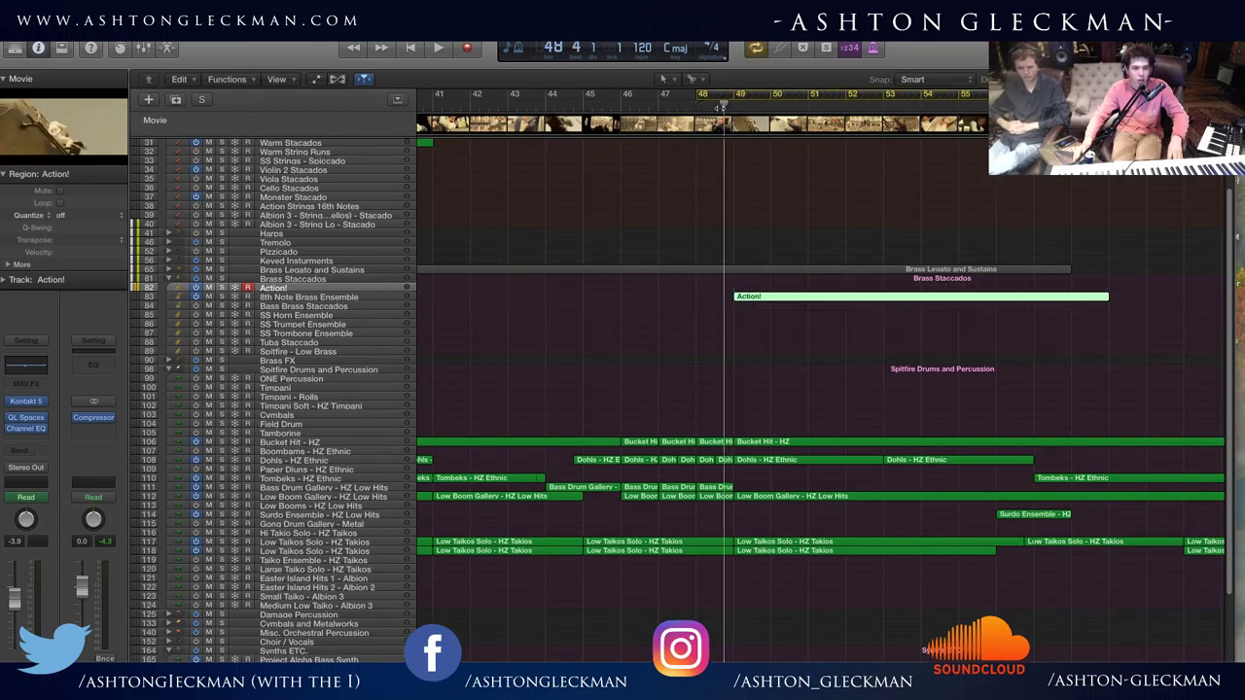
pyautogui.press('space')
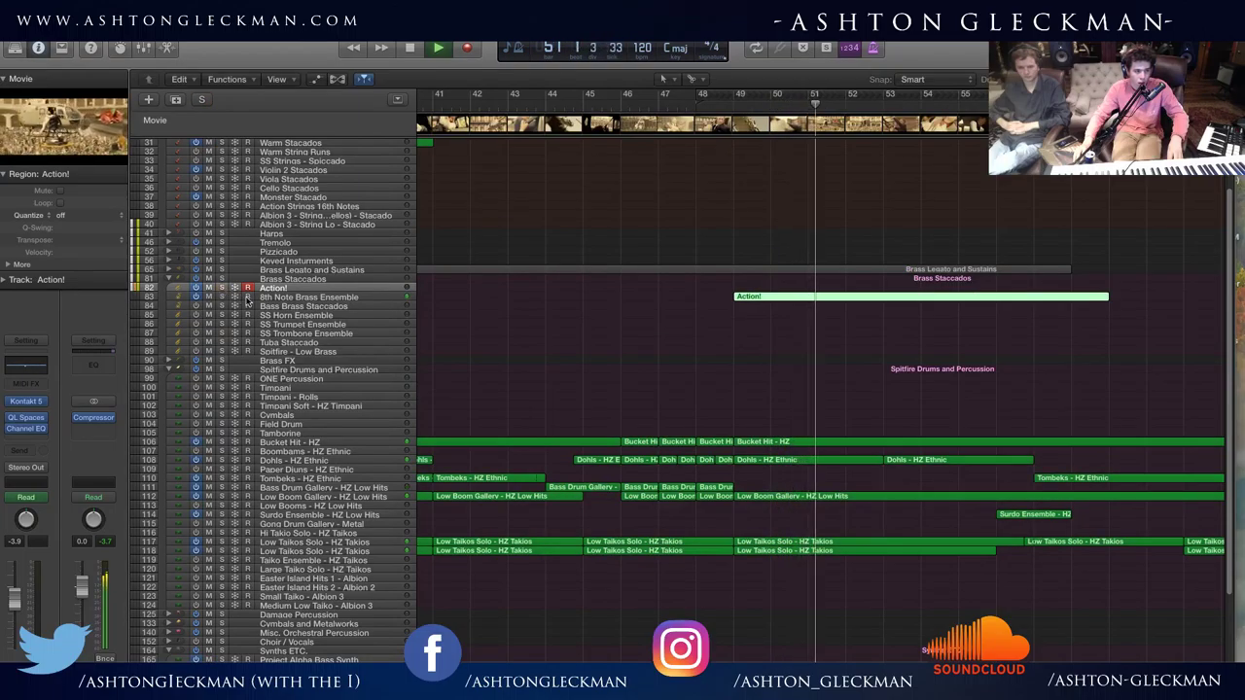
pyautogui.press('space')
# Move the region back to the Action! track at bar 49, play it from there and deselect it
pyautogui.moveTo(750, 308); pyautogui.dragTo(750, 299)
pyautogui.hotkey('shift', 'space')
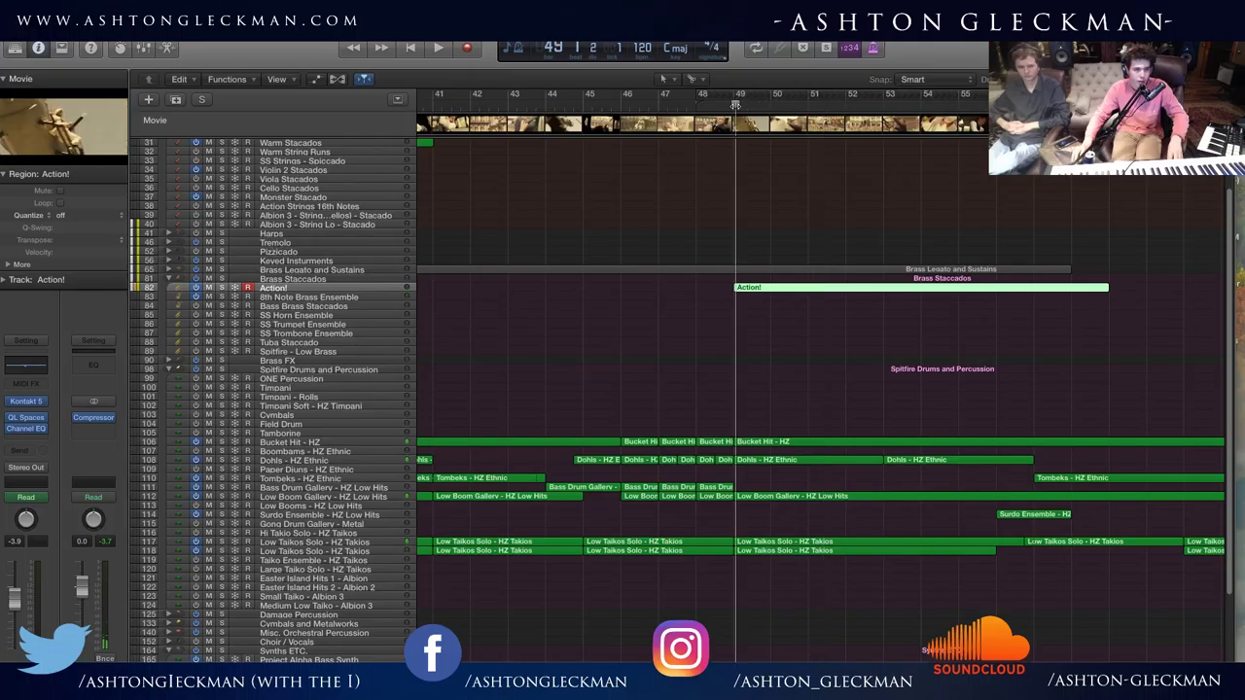
pyautogui.press('space')
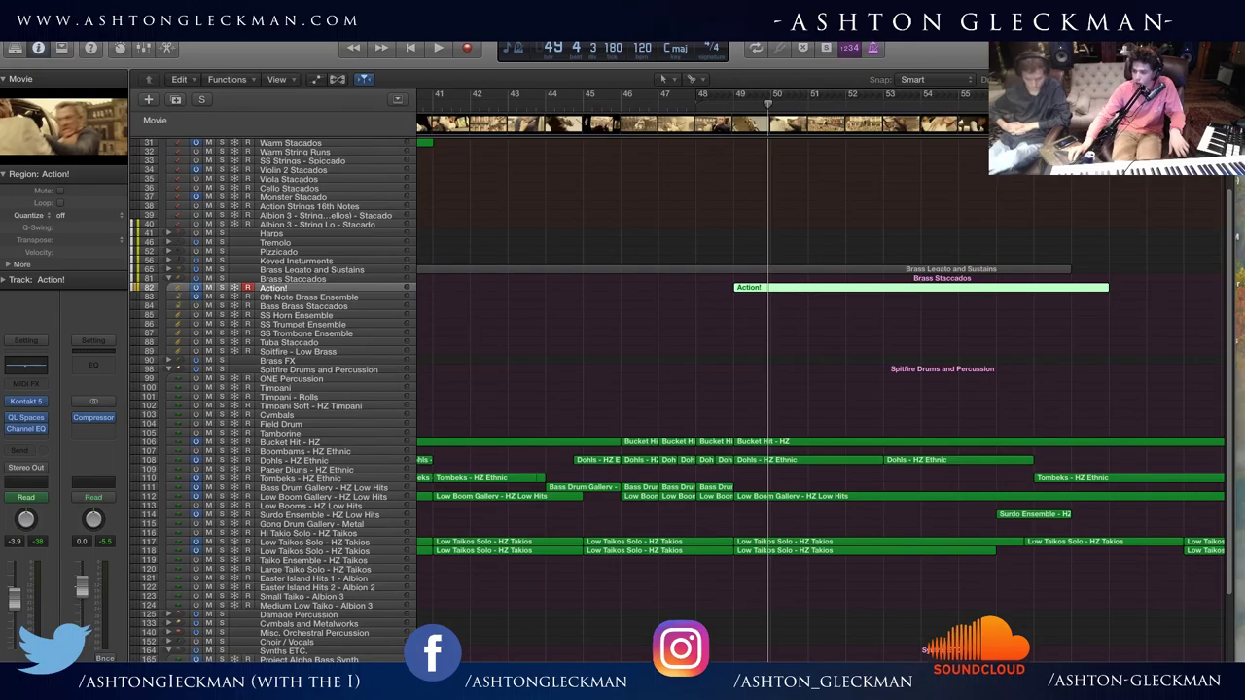
pyautogui.click(612, 373)
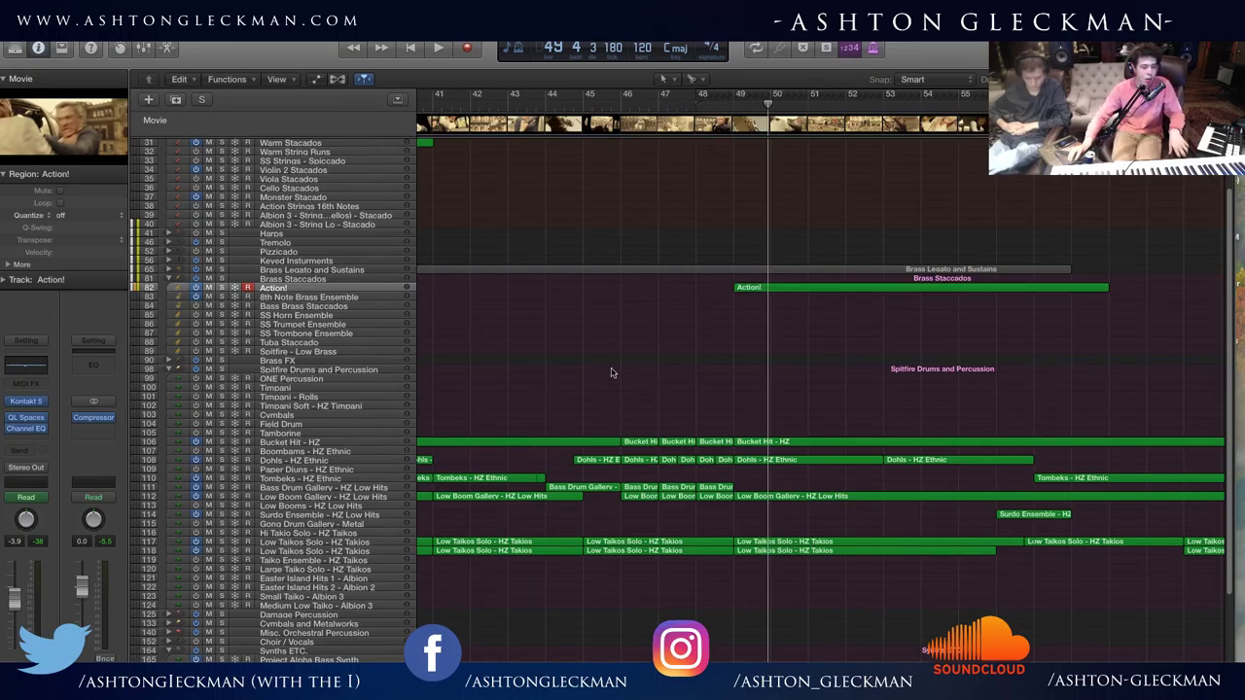
# Collapse the Brass Staccatos, Spitfire Drums and Percussion, Staccados - Epic and Synths ETC. track stacks
pyautogui.click(171, 279)
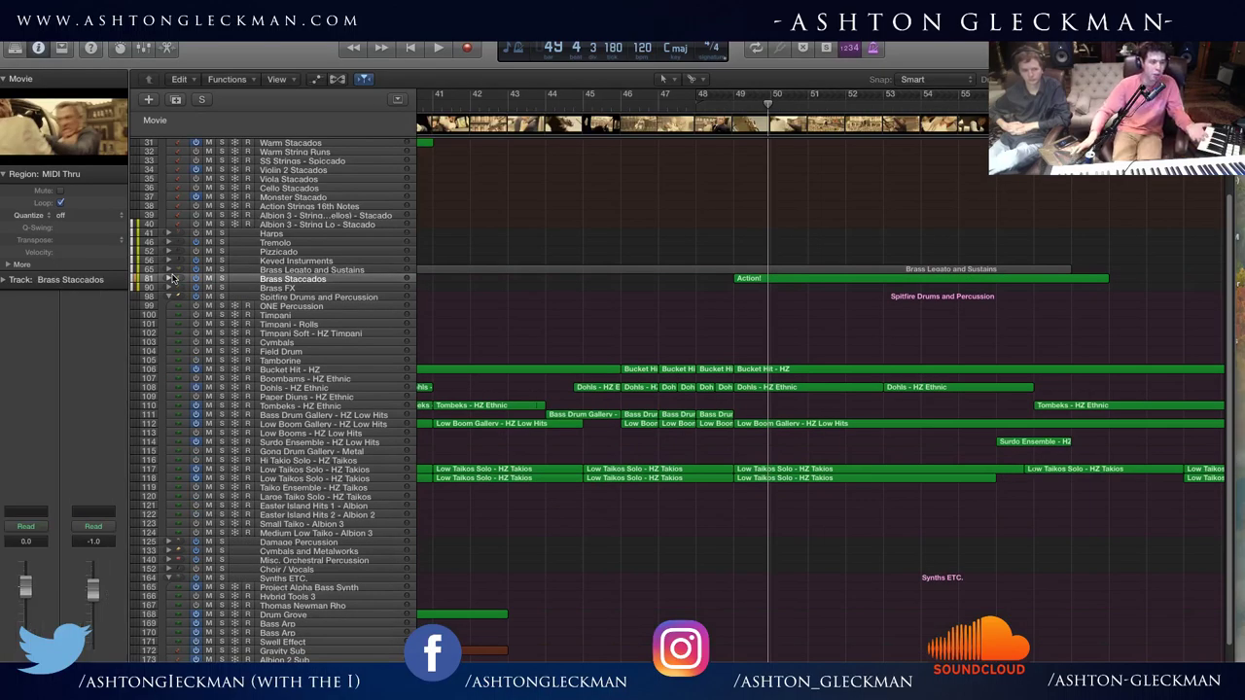
pyautogui.click(167, 298)
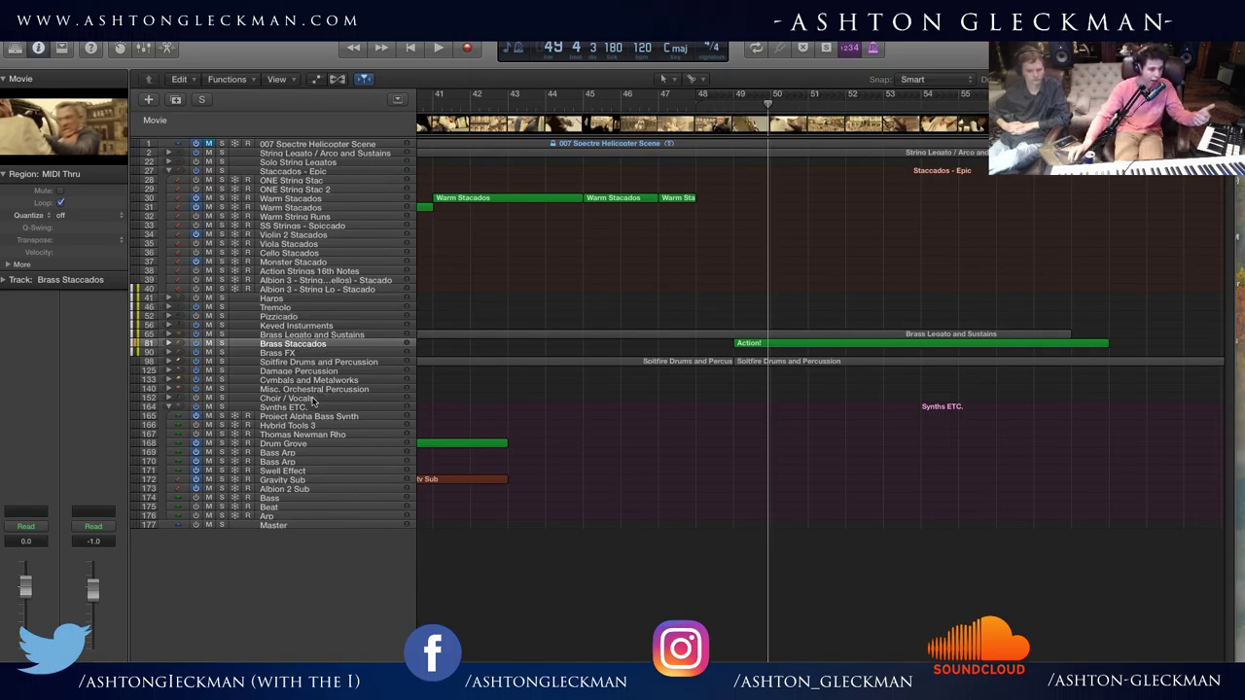
pyautogui.click(168, 171)
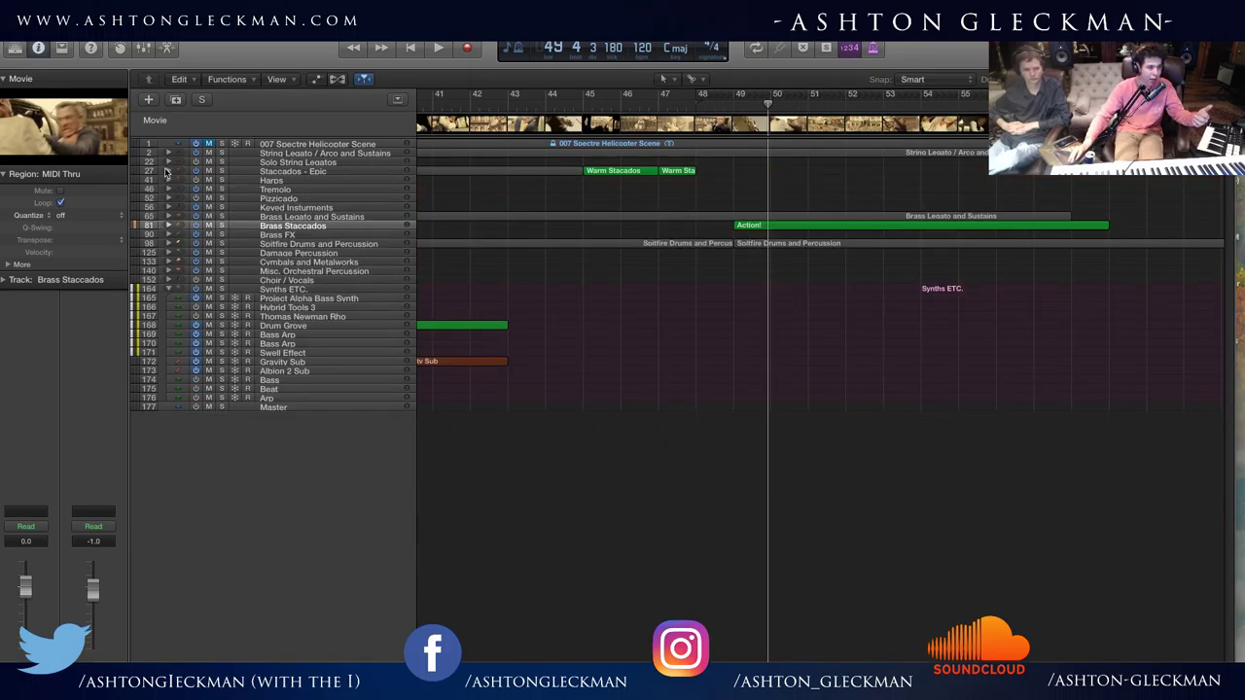
pyautogui.click(326, 265)
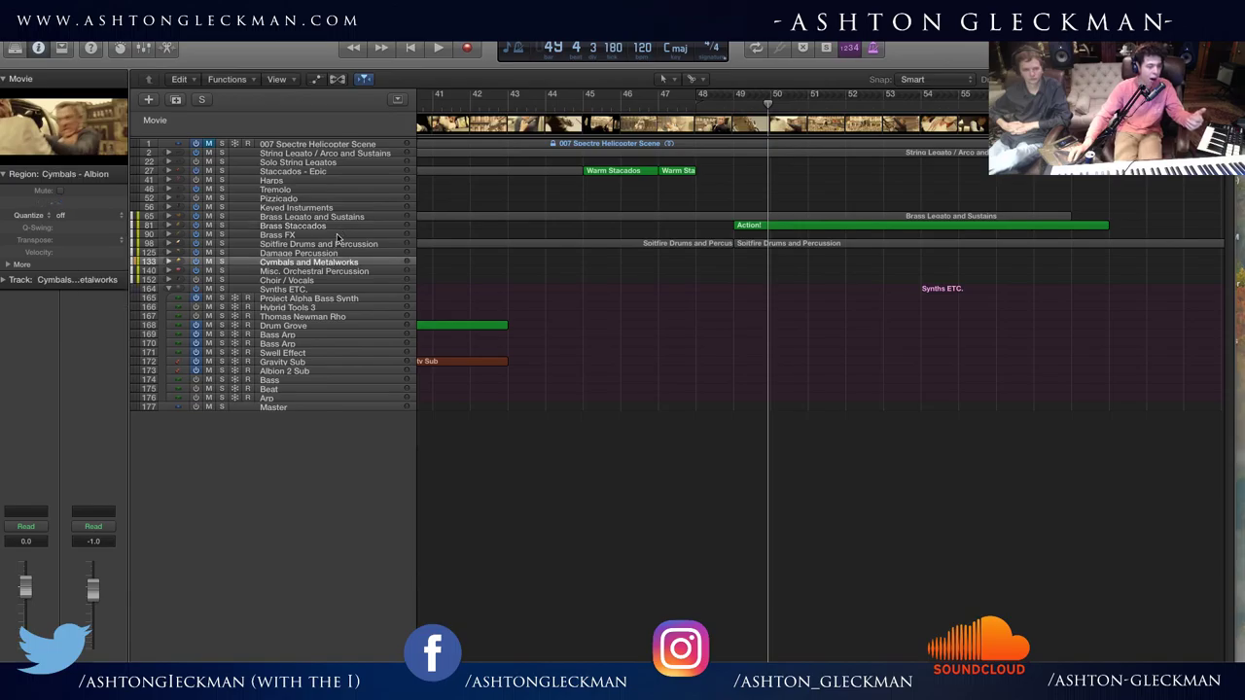
pyautogui.click(170, 289)
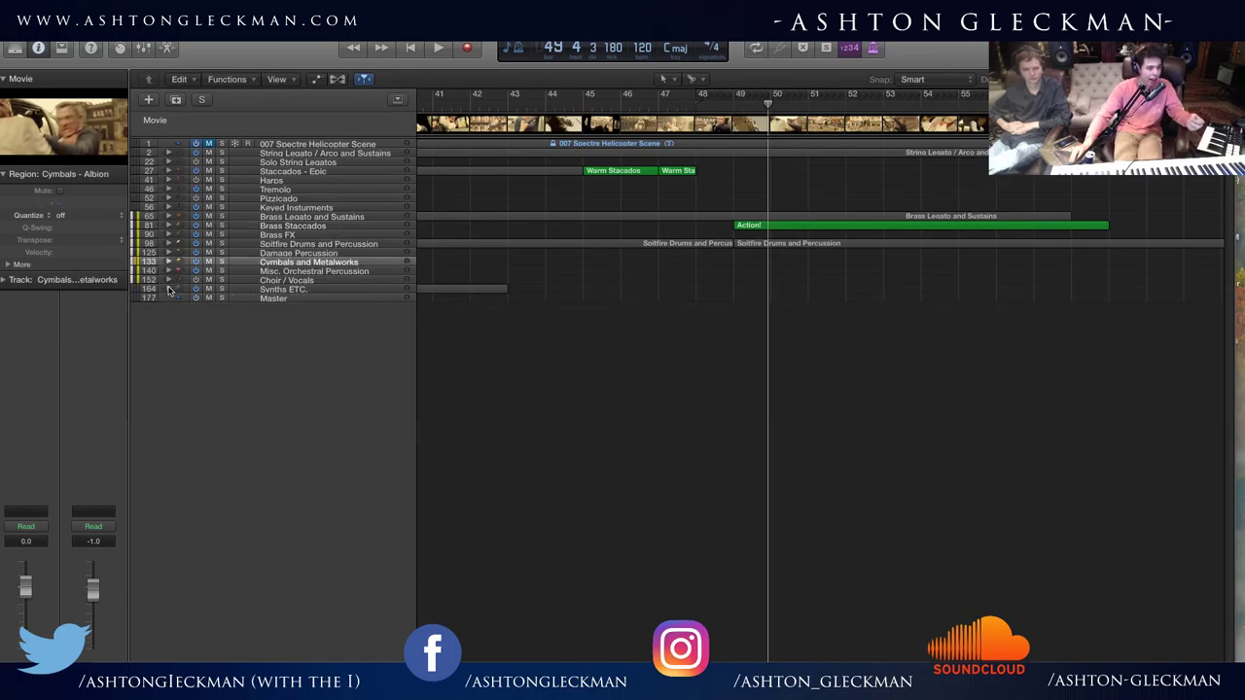
# Expand the Keyed Insturments track stack and select the Gentelmen track
pyautogui.click(312, 253)
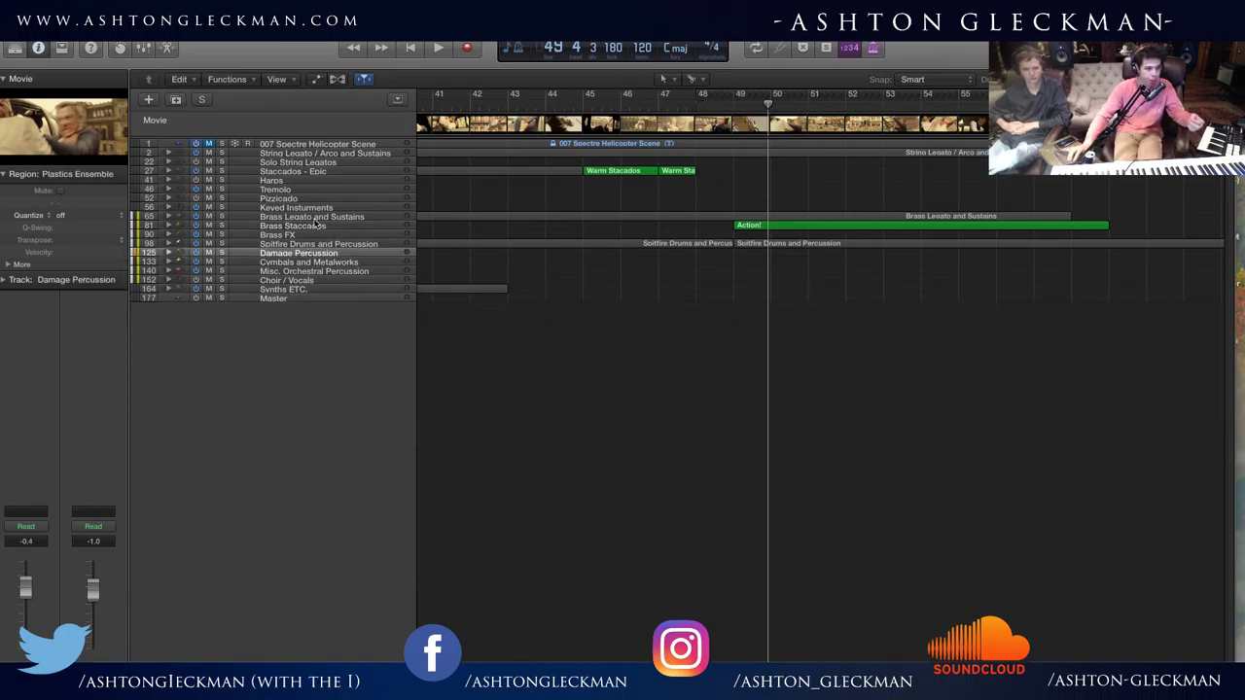
pyautogui.click(315, 225)
pyautogui.click(312, 289)
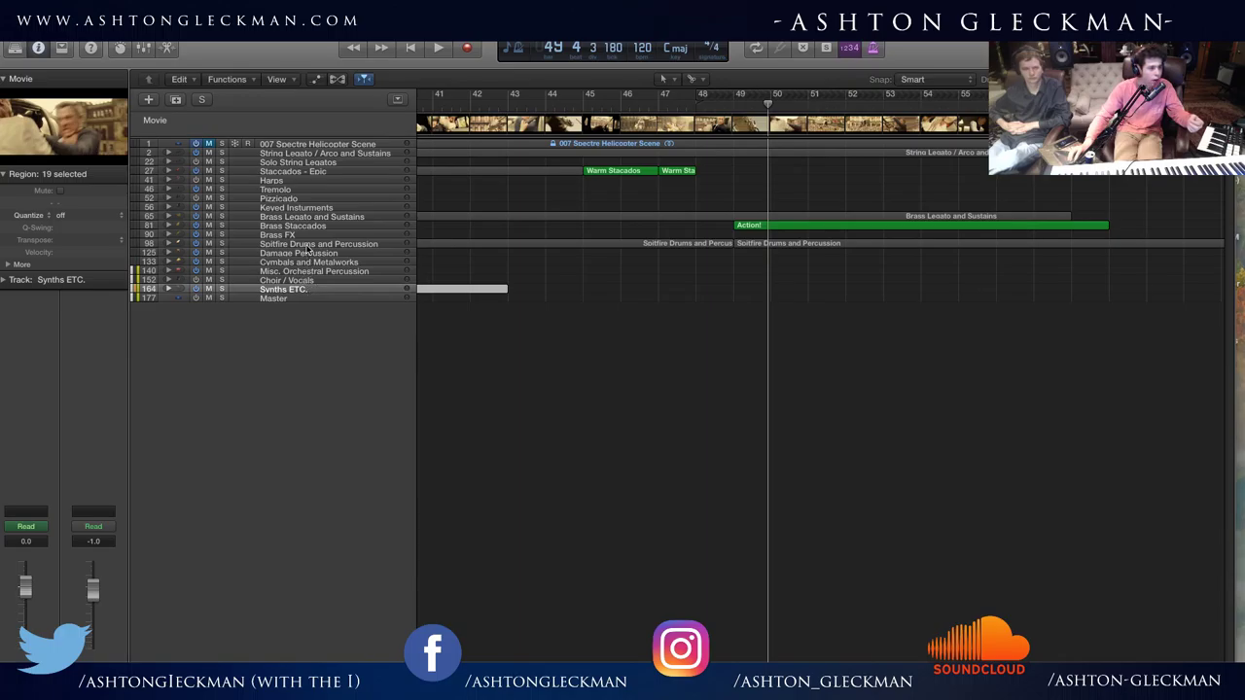
pyautogui.click(313, 207)
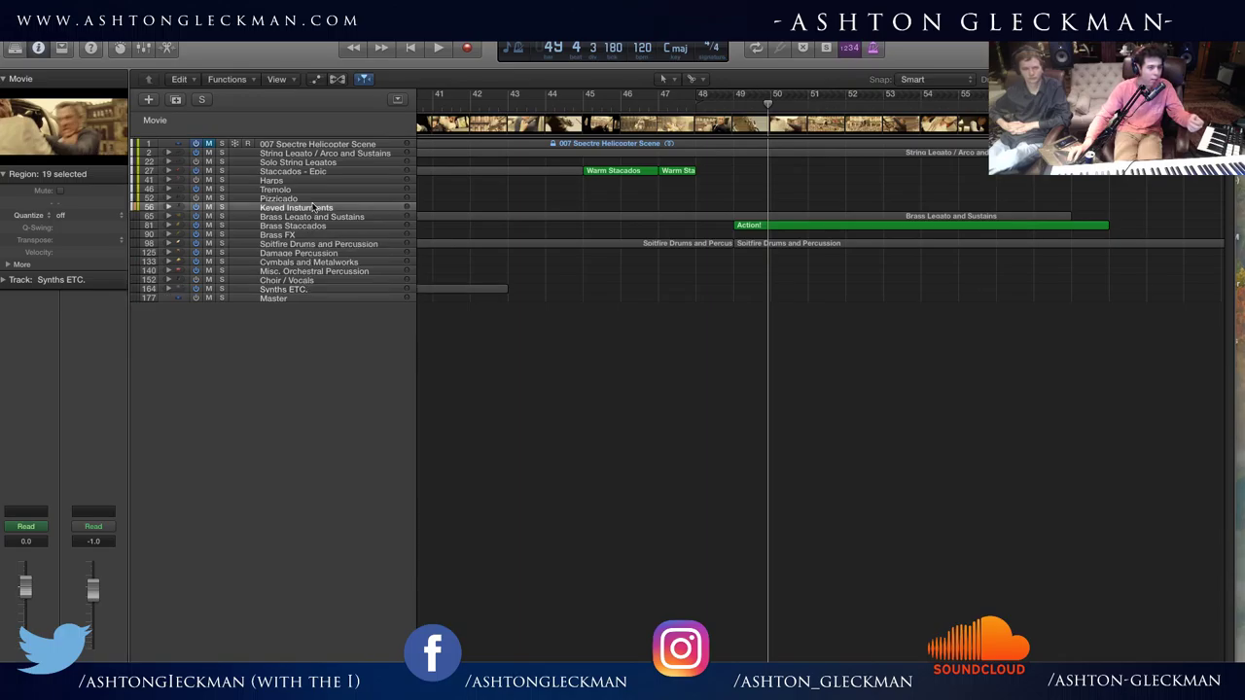
pyautogui.click(171, 207)
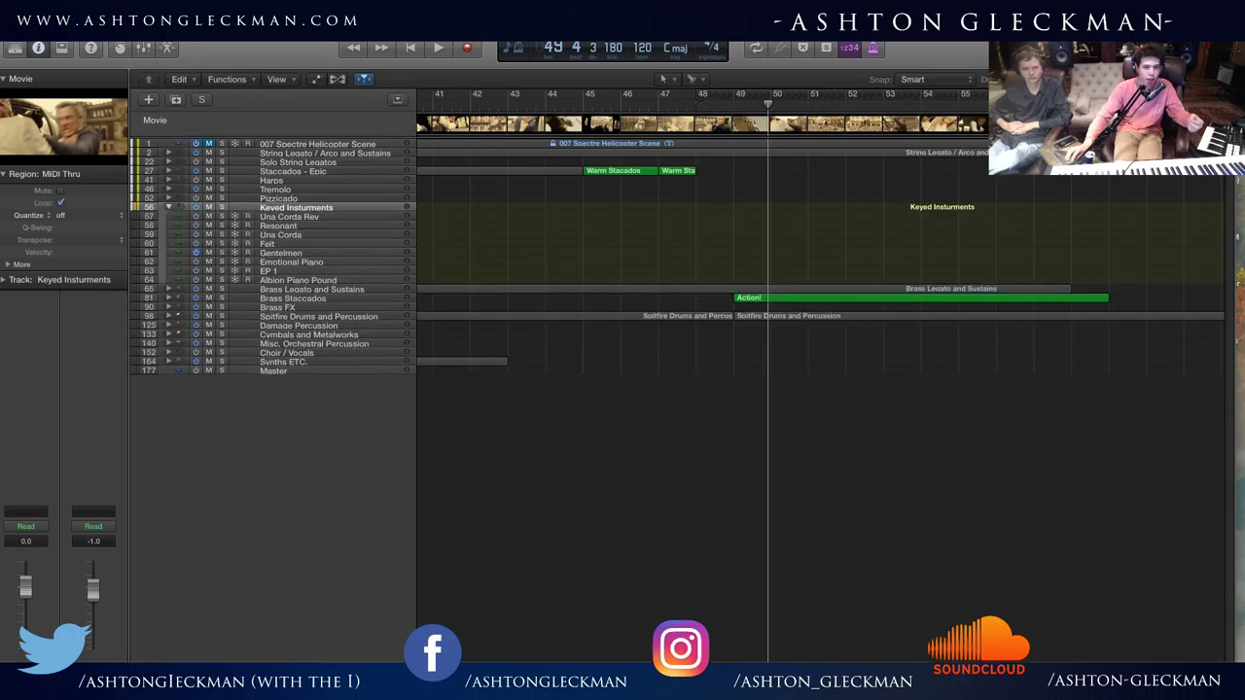
pyautogui.press('super+Down')
pyautogui.press('super+Down')
pyautogui.press('super+Down')
pyautogui.click(303, 448)
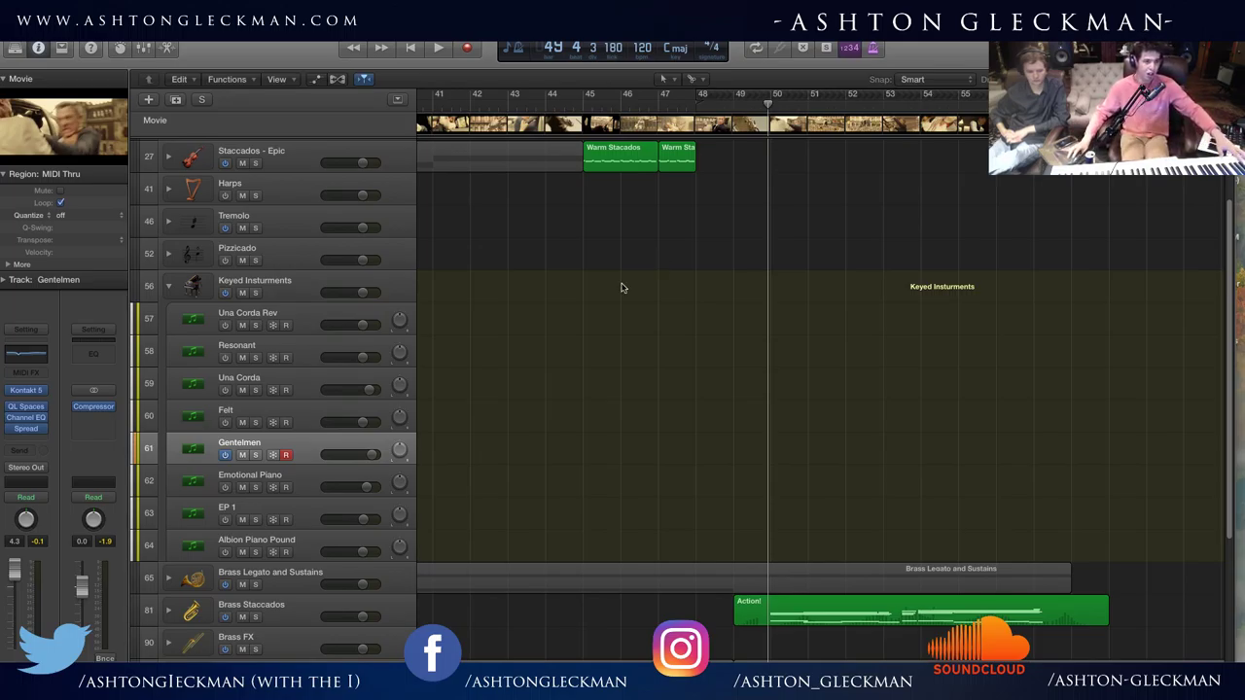
# Expand the Staccados - Epic stack, select the Warm Stacados track 30 for live playing, and collapse the stack
pyautogui.scroll(3, 620, 283)
pyautogui.click(170, 251)
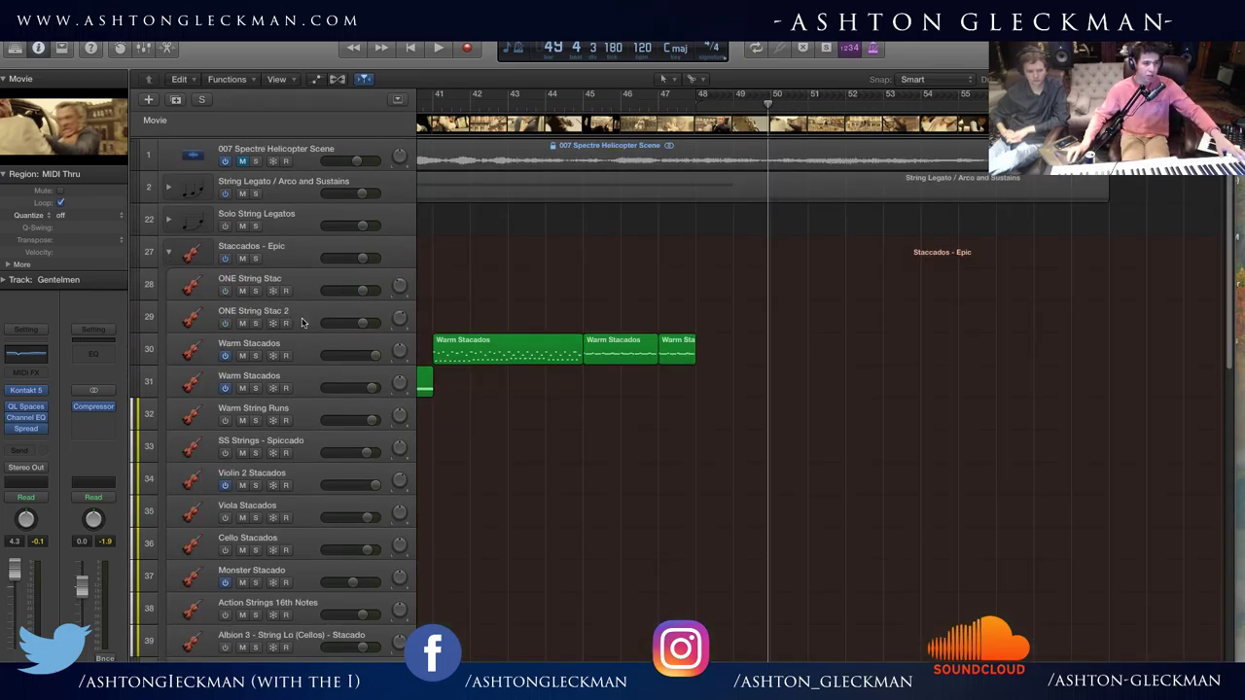
pyautogui.click(307, 347)
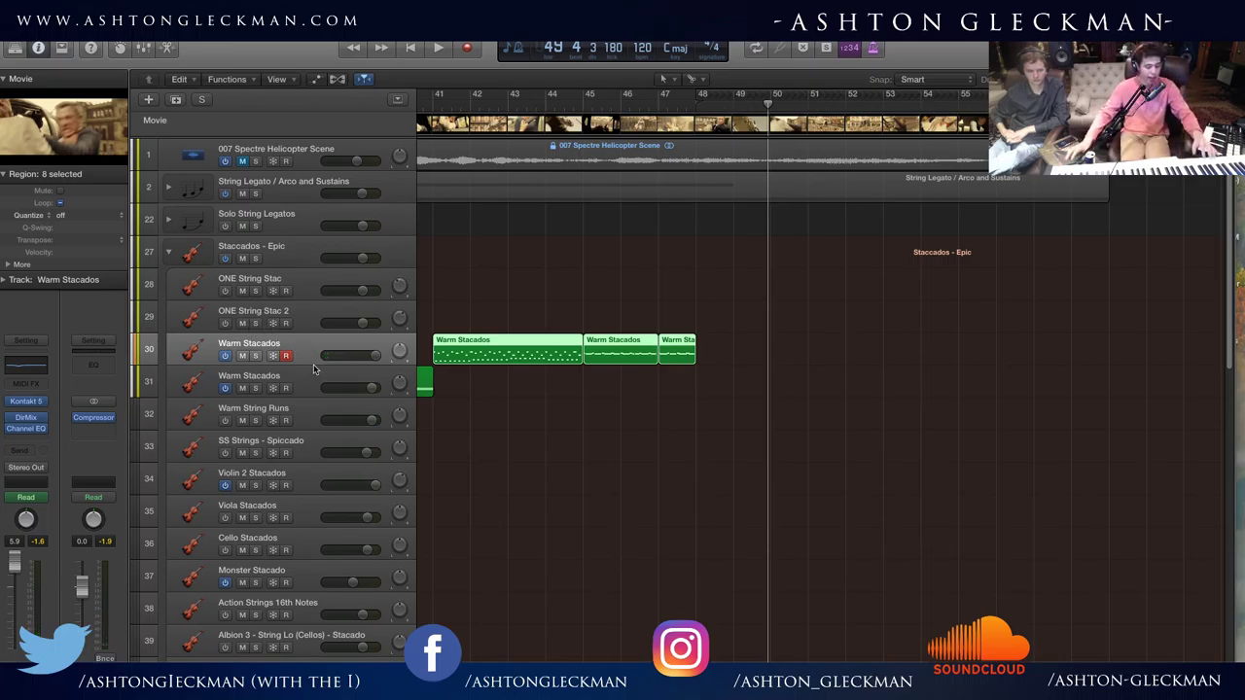
pyautogui.click(167, 251)
# Select the Gentelmen track for live playing, and switch to the EP 1 track in the Keyed Insturments stack
pyautogui.scroll(-5, 284, 428)
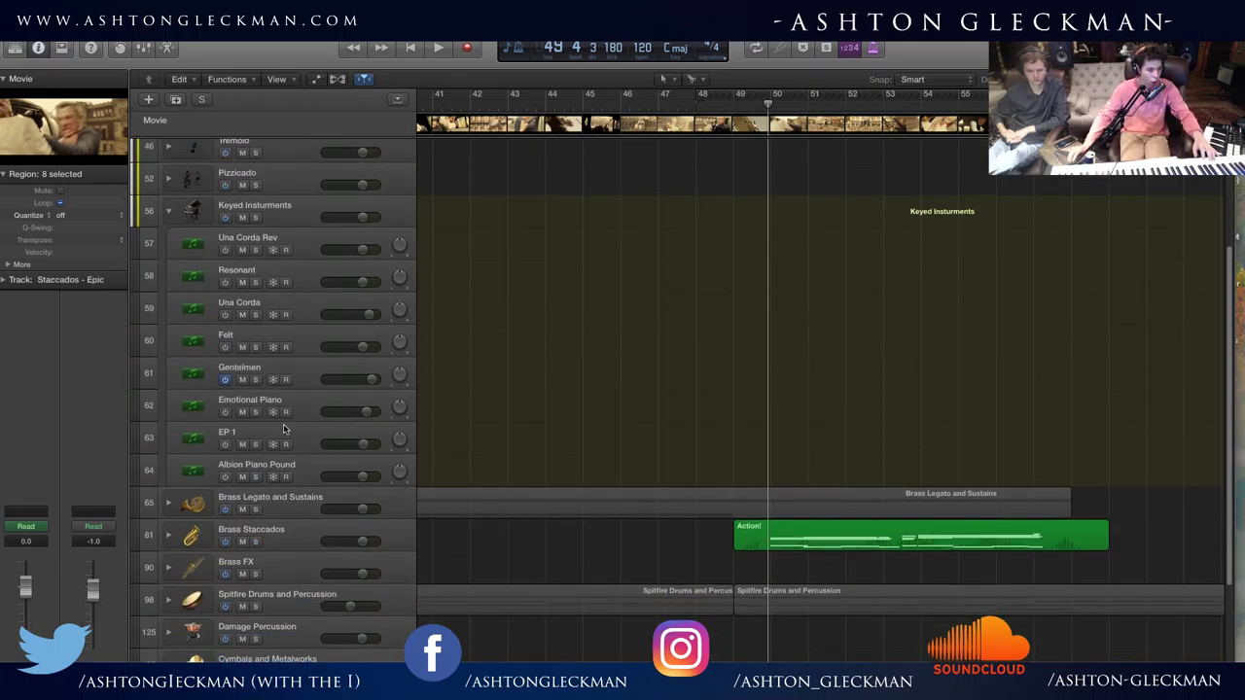
pyautogui.click(299, 380)
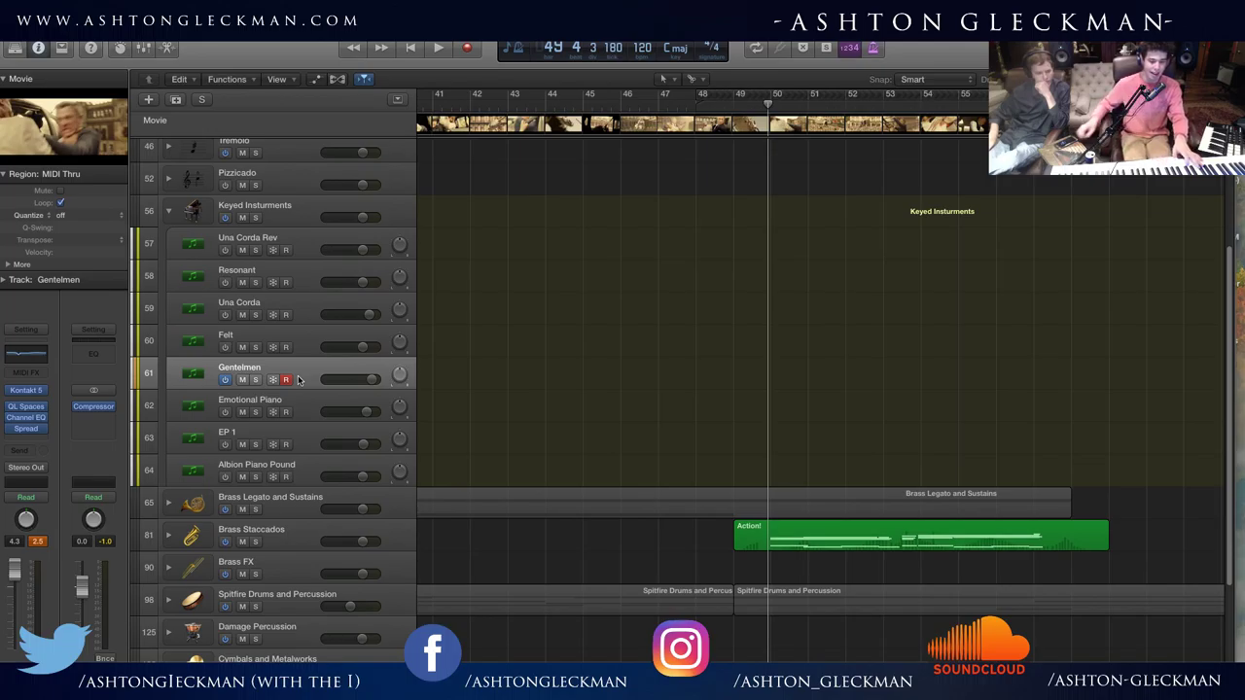
pyautogui.click(298, 441)
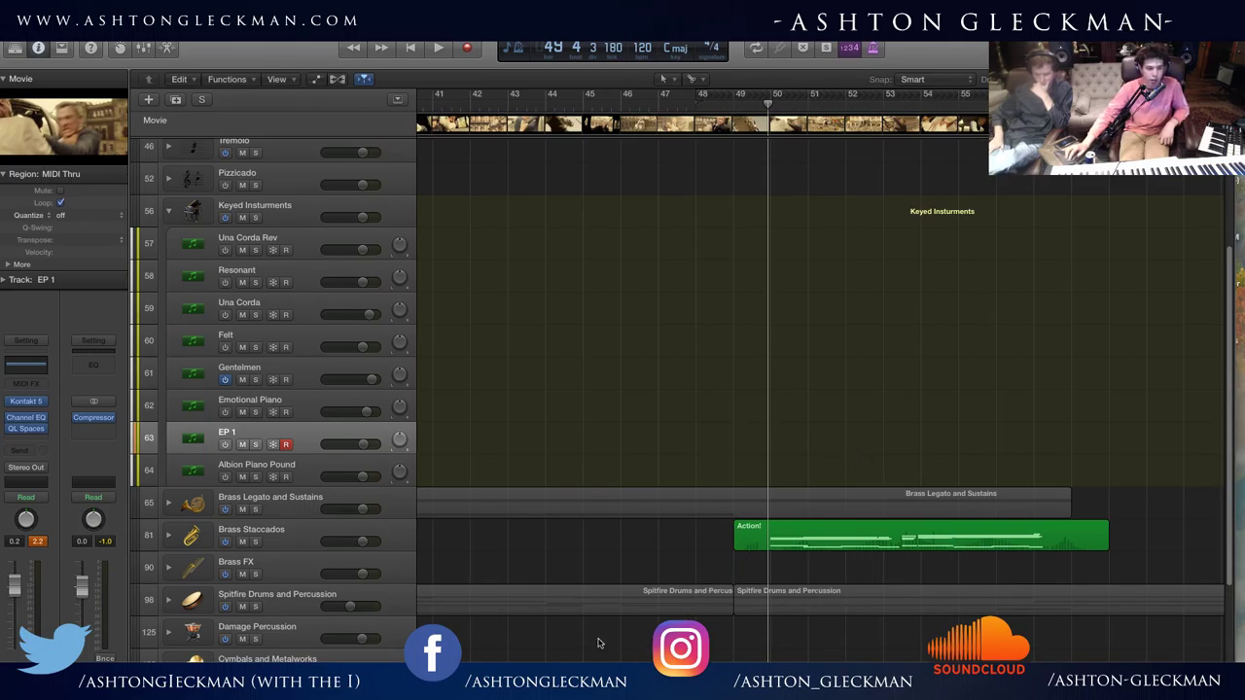
# Enable cycle mode and play the cue from the start of bar 49
pyautogui.click(755, 112)
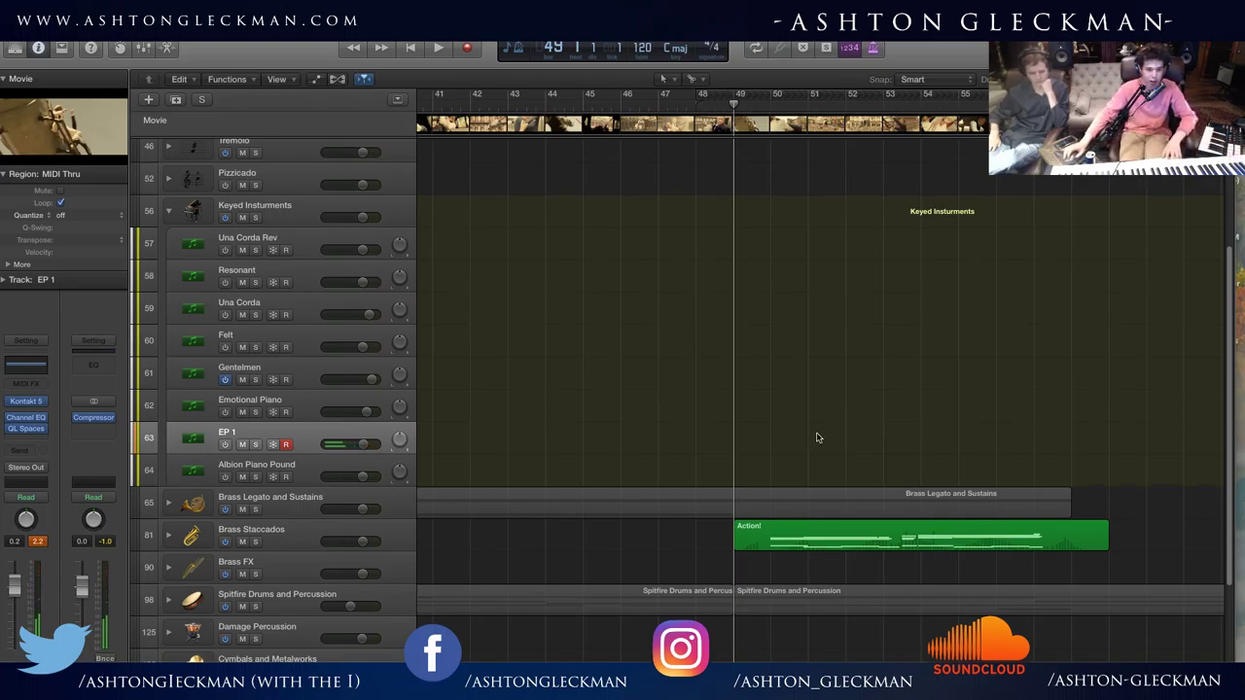
pyautogui.scroll(-5, 823, 437)
pyautogui.press('c')
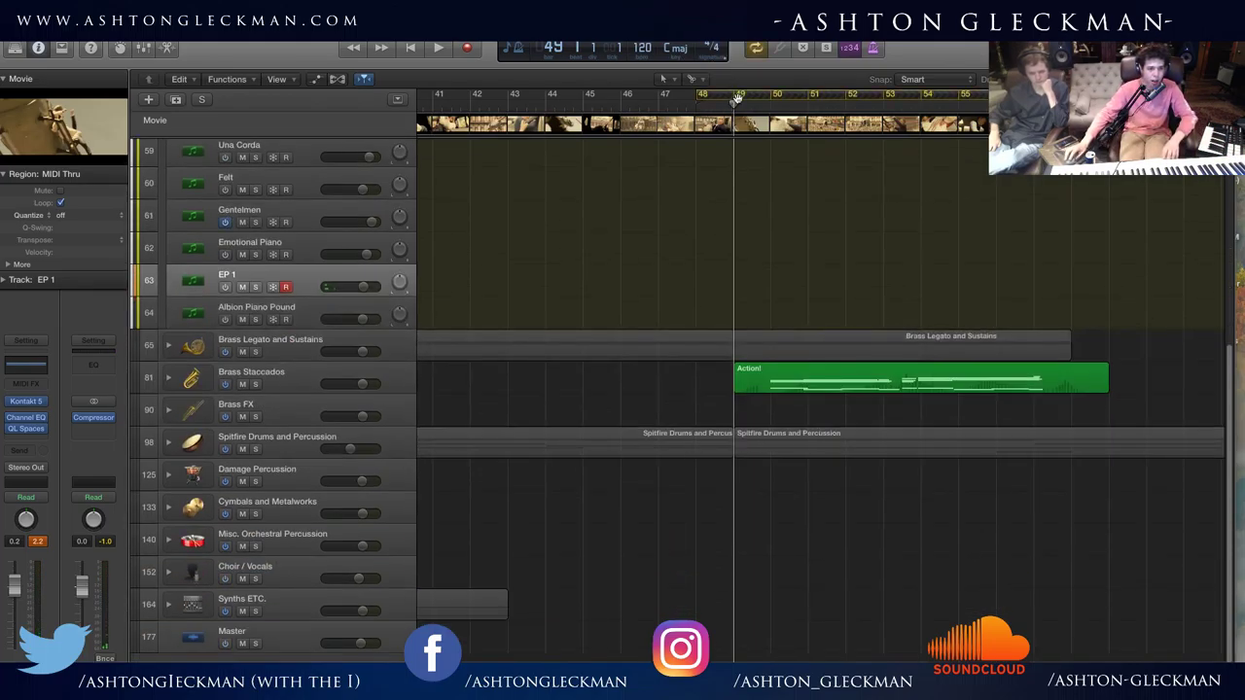
pyautogui.press('space')
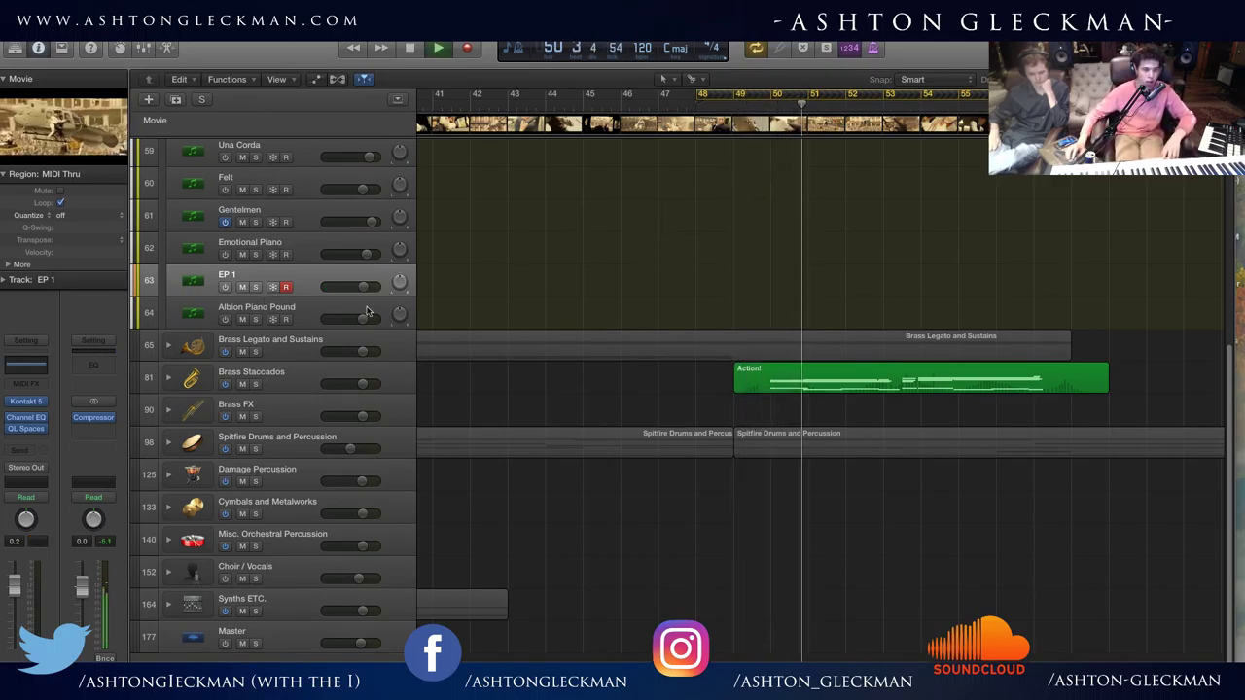
# Expand the Brass Staccados stack, hear the Action! track soloed for a moment, and stop playback with the solo off
pyautogui.click(168, 377)
pyautogui.scroll(4, 164, 379)
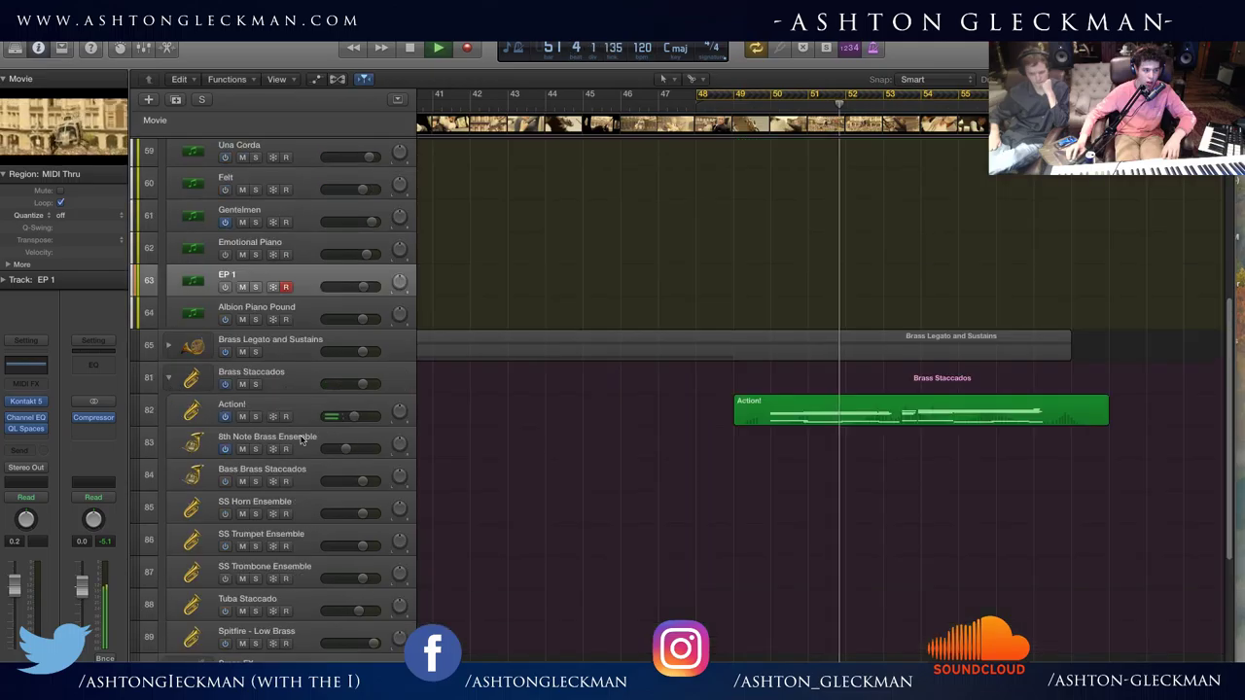
pyautogui.click(256, 416)
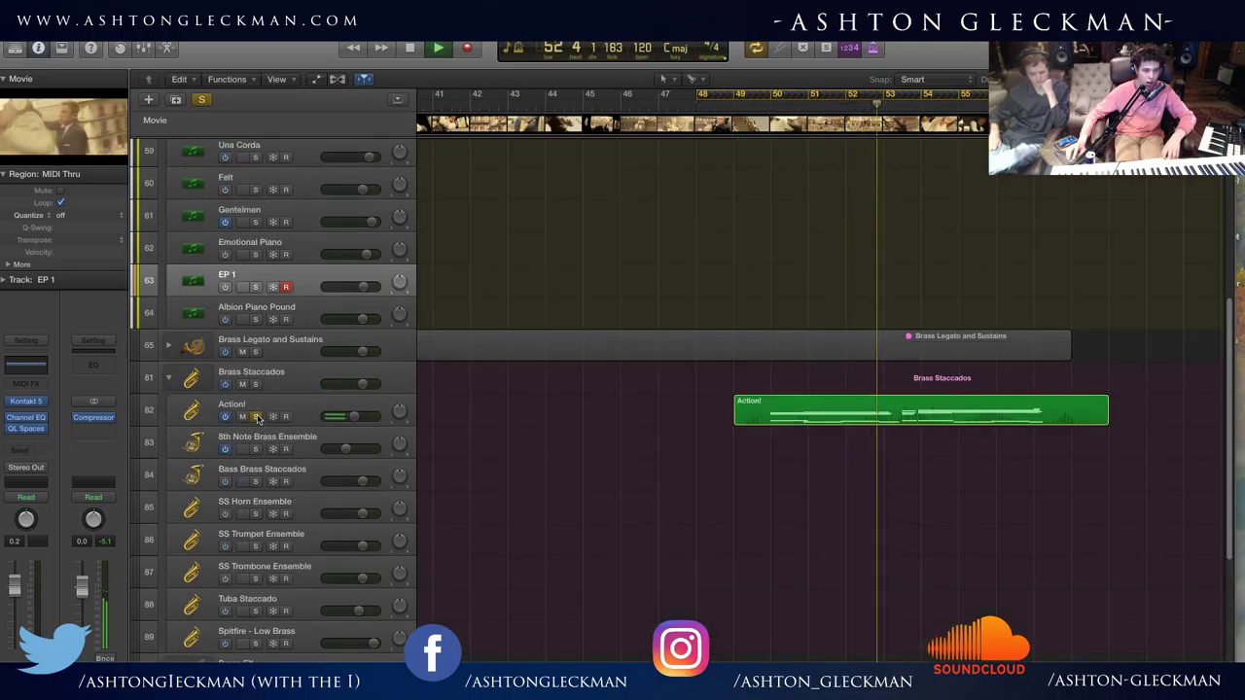
pyautogui.click(256, 416)
pyautogui.press('space')
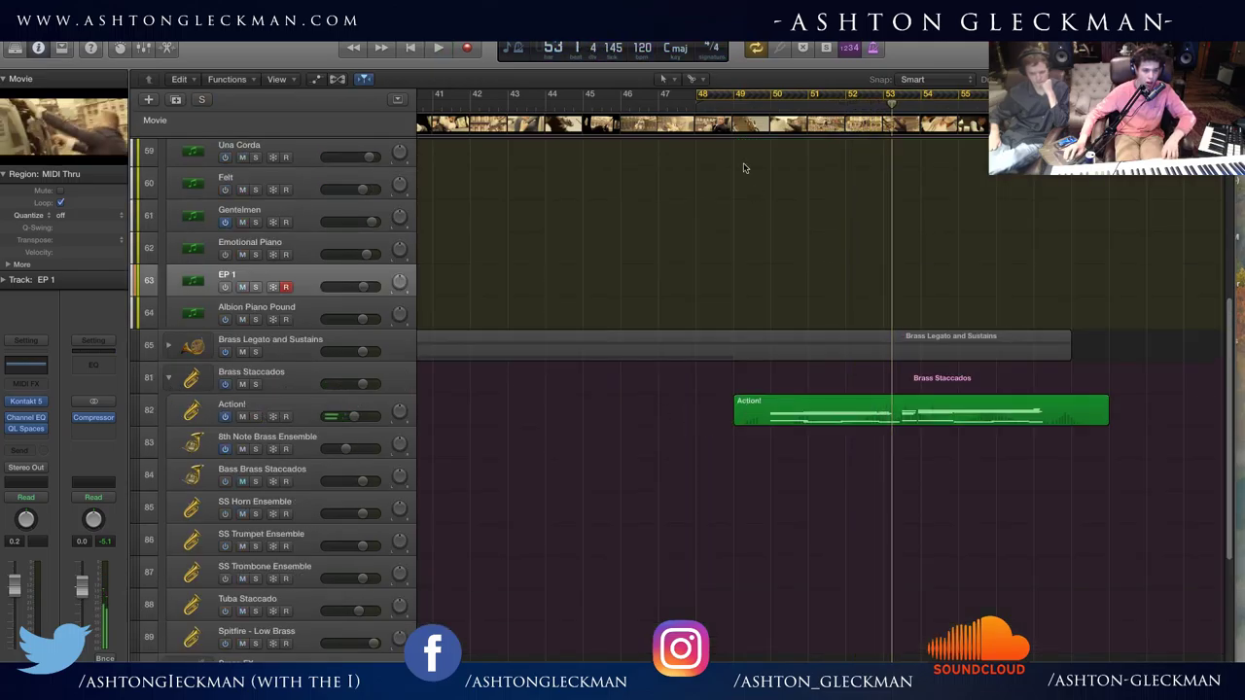
# Turn off cycle mode and move the Action! region one bar earlier so it starts at bar 48
pyautogui.click(733, 96)
pyautogui.moveTo(769, 412); pyautogui.dragTo(732, 412)
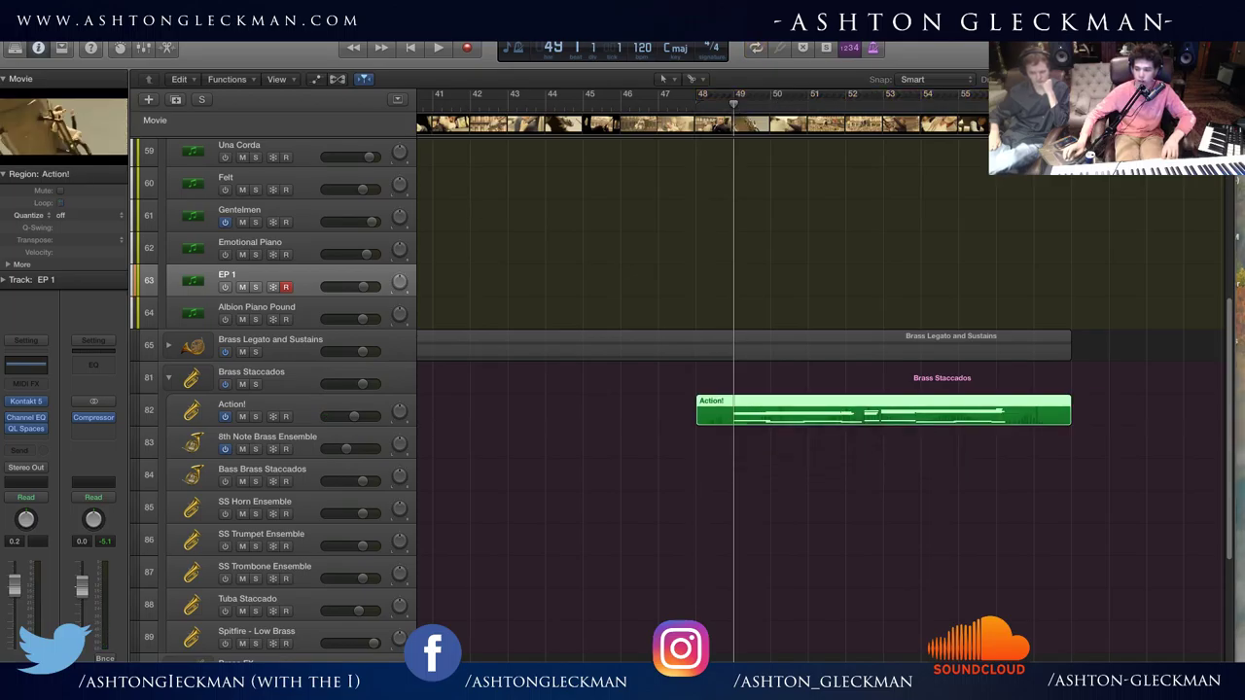
pyautogui.click(983, 537)
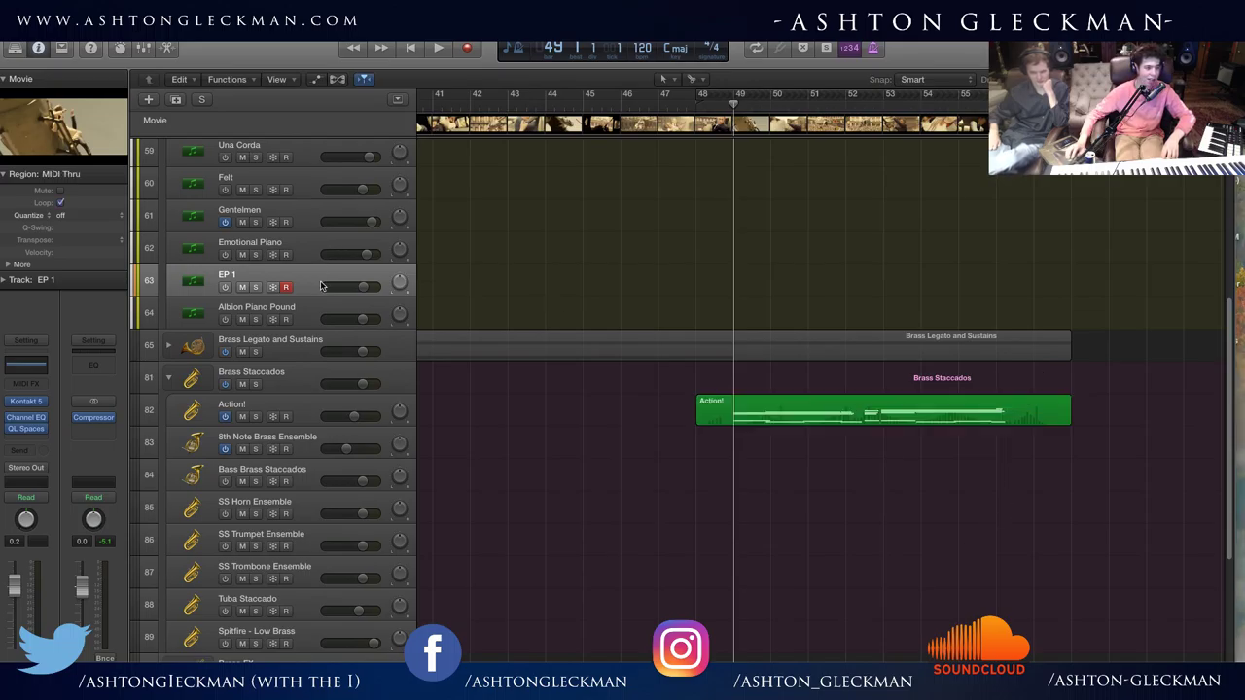
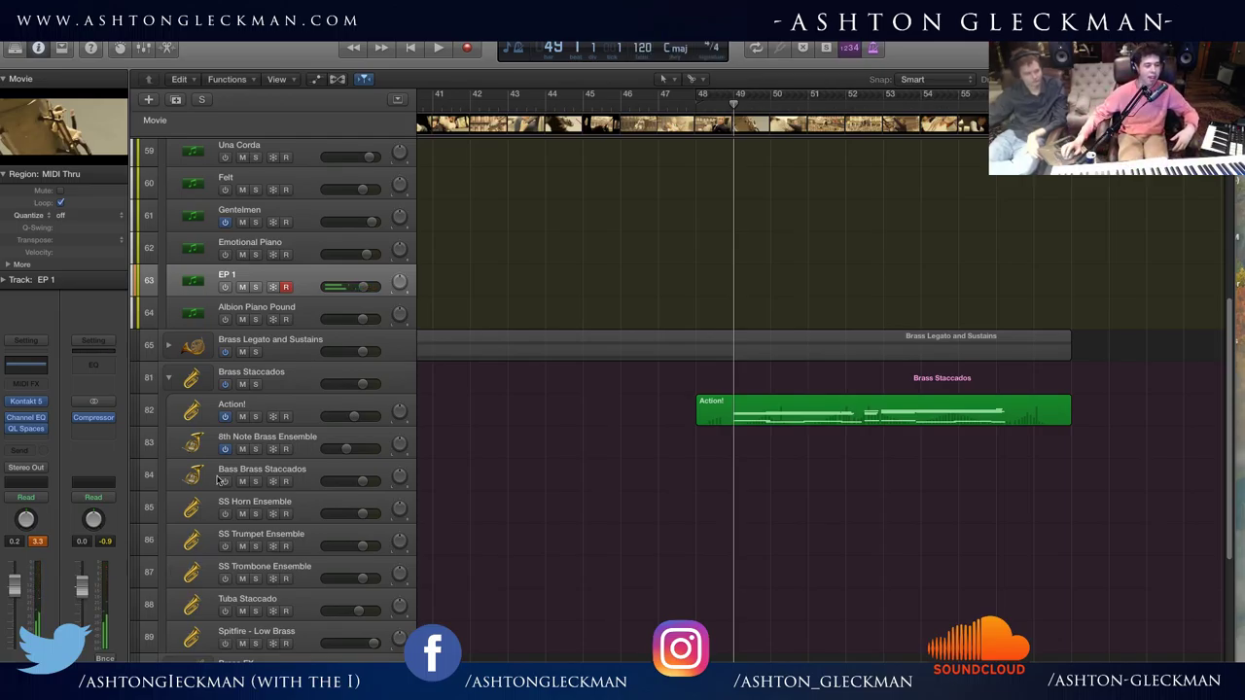
# Collapse the Keyed Insturments stack, expand the String Legato / Arco and Sustains stack, and select the Violin 1 track for live playing
pyautogui.scroll(6, 298, 254)
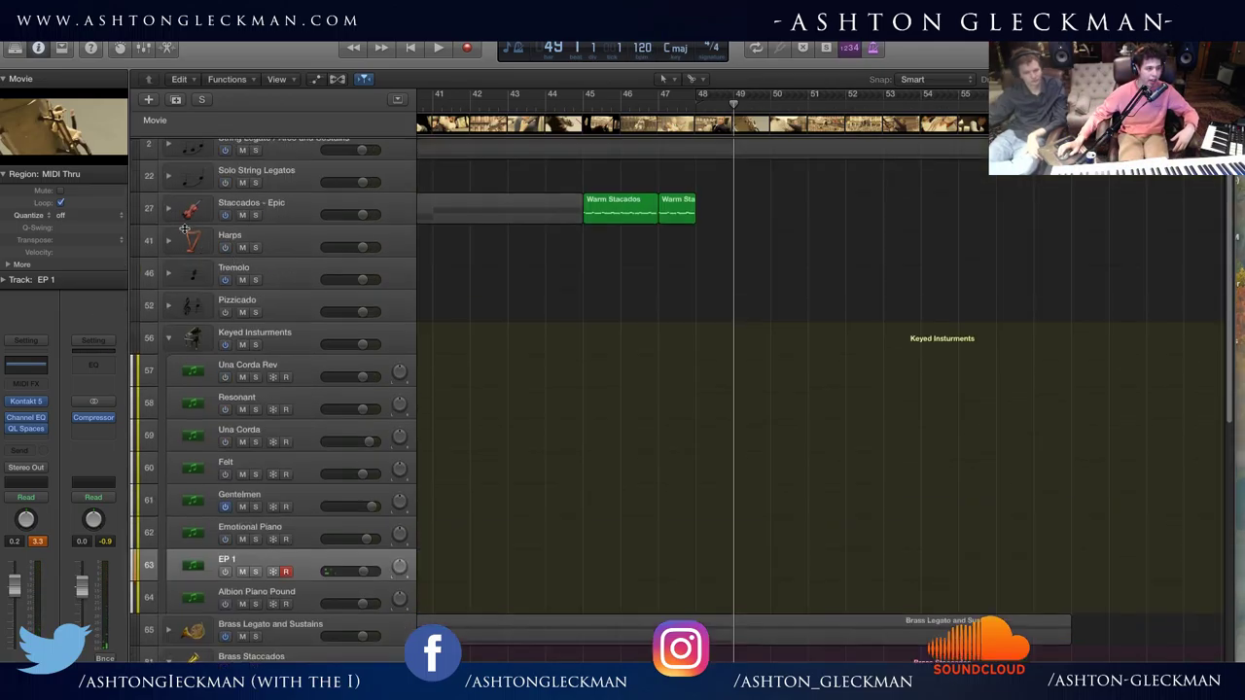
pyautogui.click(153, 348)
pyautogui.hotkey('ctrl', 'z')
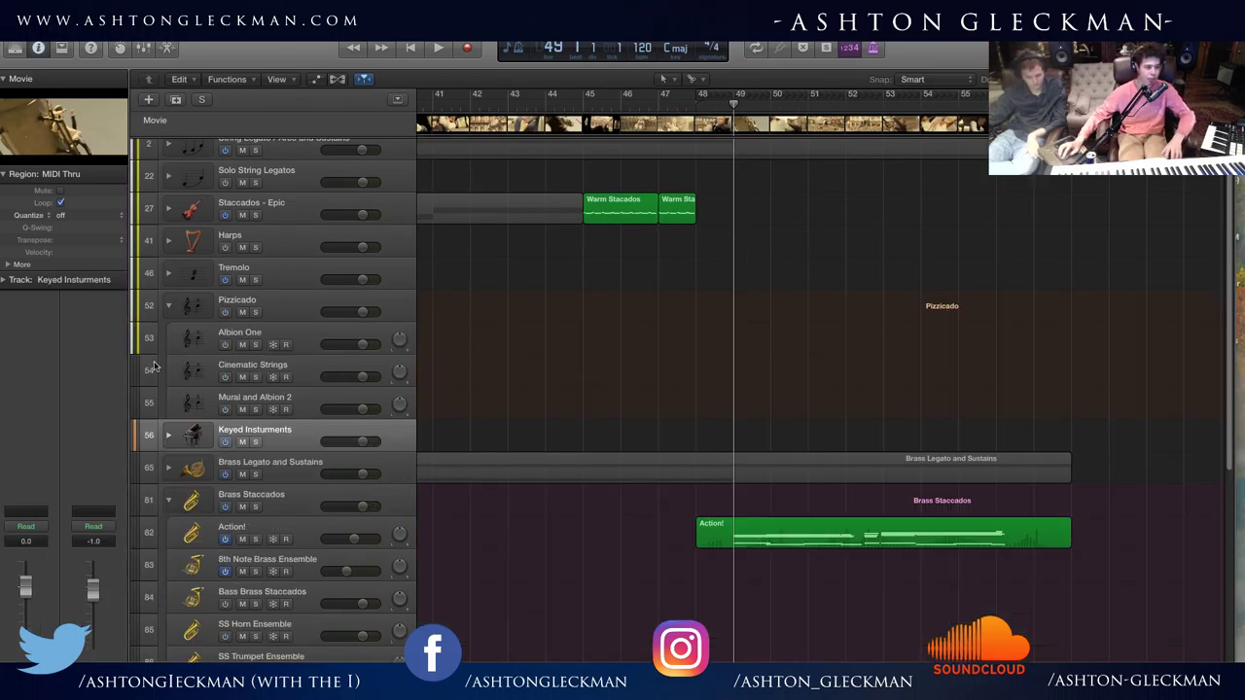
pyautogui.scroll(1, 429, 261)
pyautogui.click(167, 348)
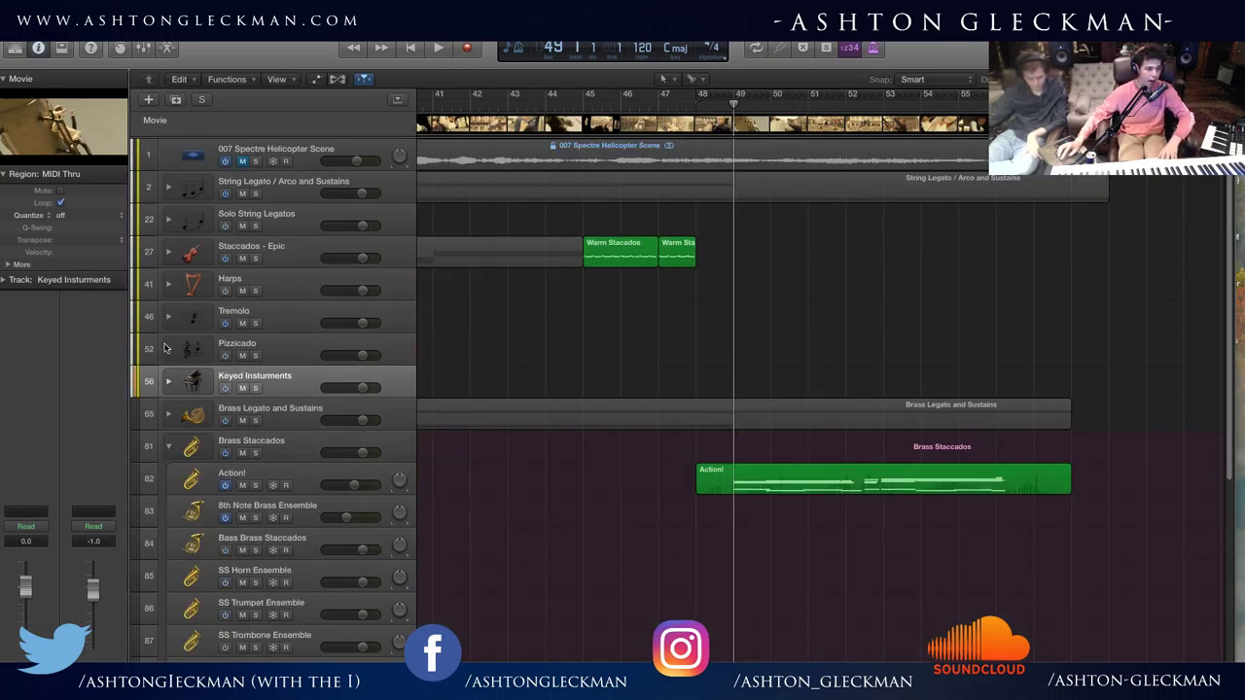
pyautogui.click(169, 187)
pyautogui.click(327, 253)
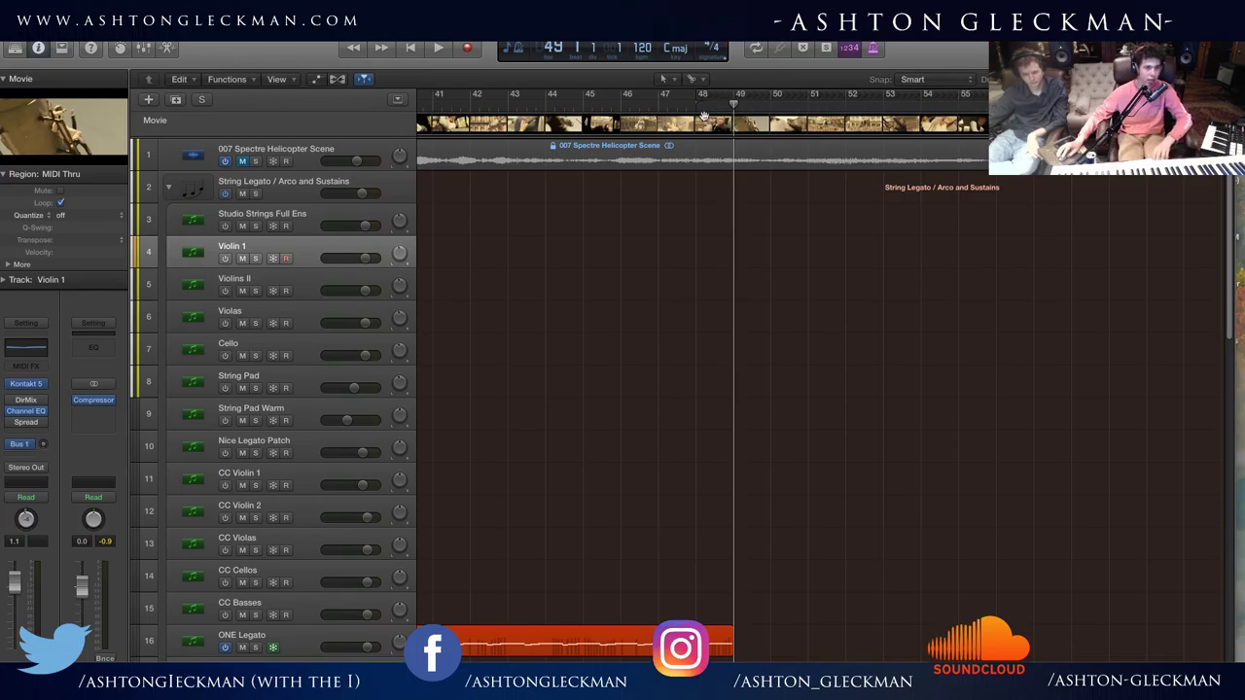
# Play the cue from bar 48 to hear the existing parts, and stop within bar 49
pyautogui.click(704, 117)
pyautogui.press('space')
pyautogui.scroll(-10, 897, 514)
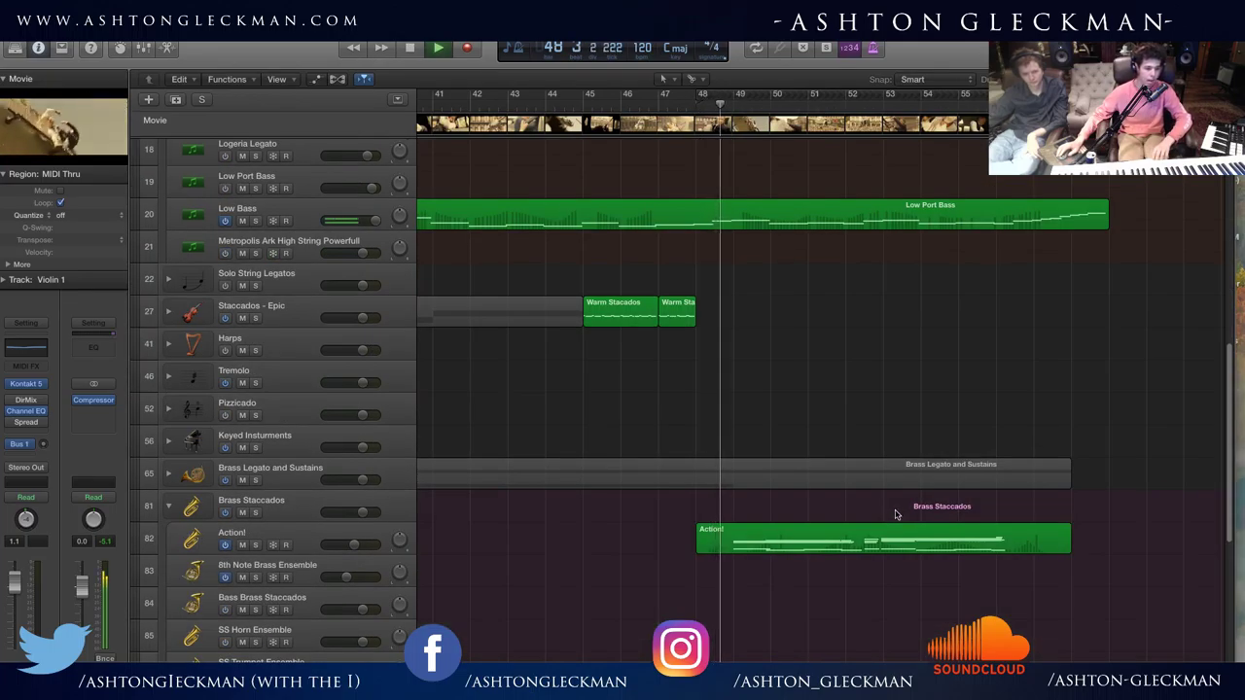
pyautogui.scroll(10, 595, 450)
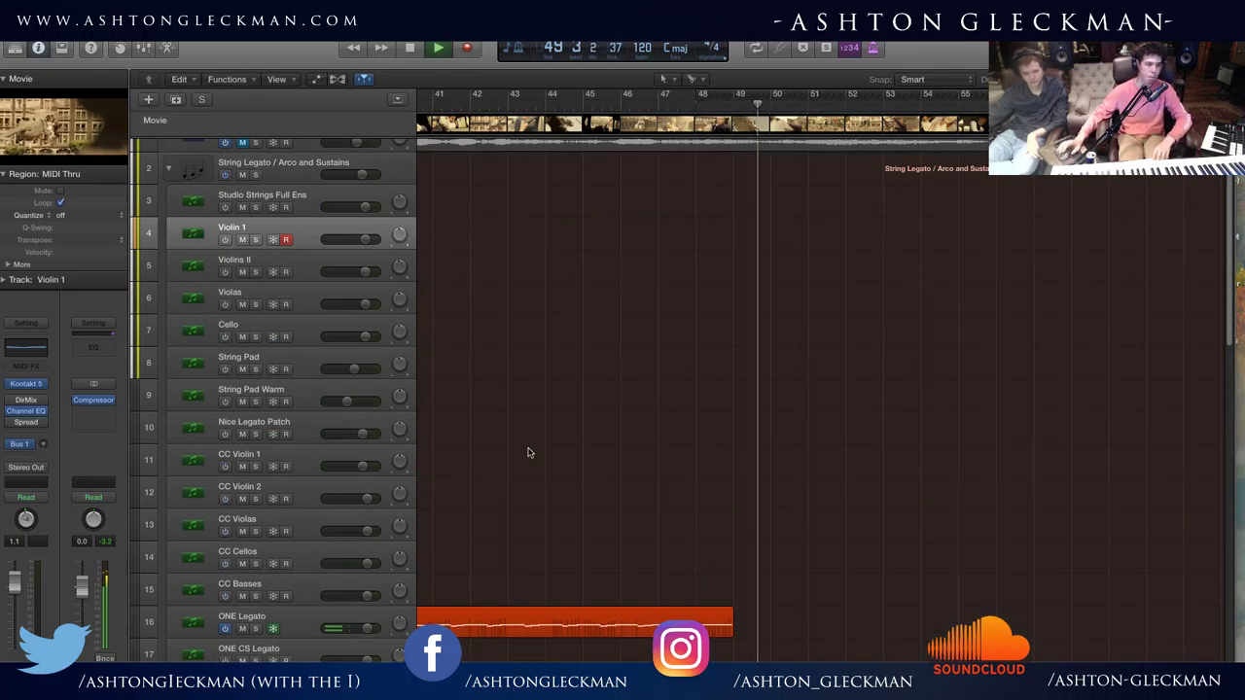
pyautogui.press('space')
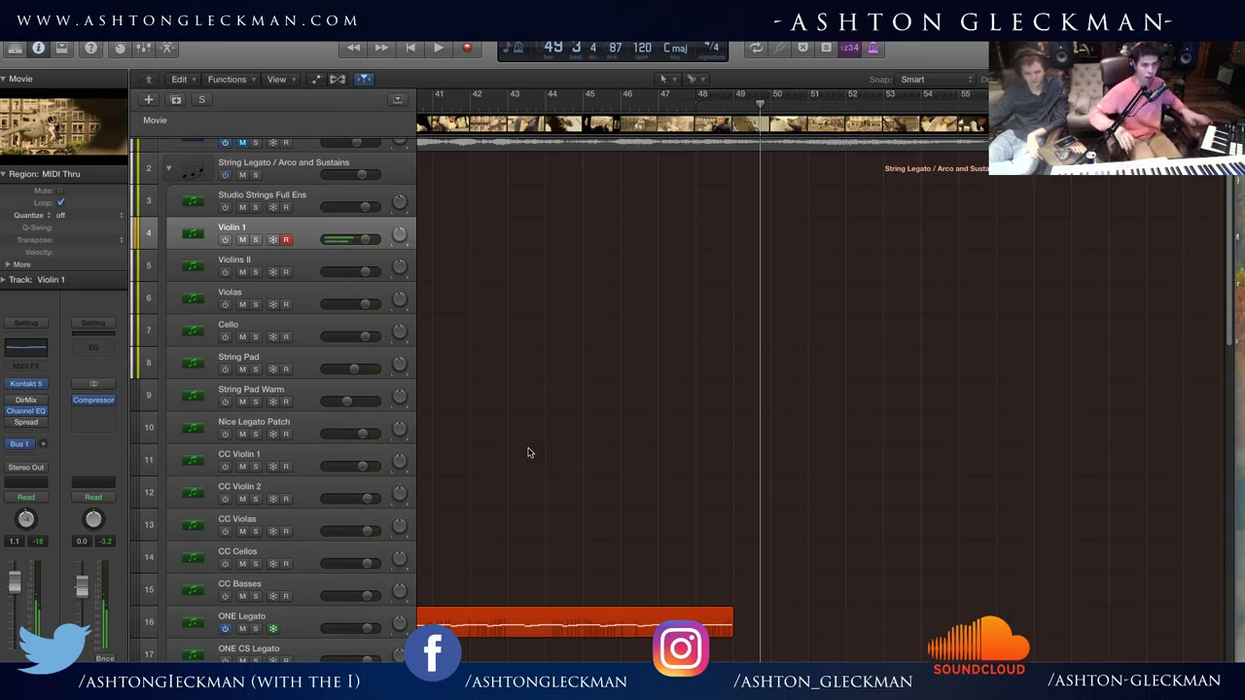
# Try recording a Violin 1 take over the Action! section, and delete the recorded region
pyautogui.scroll(-8, 656, 306)
pyautogui.press('space')
pyautogui.press('t')
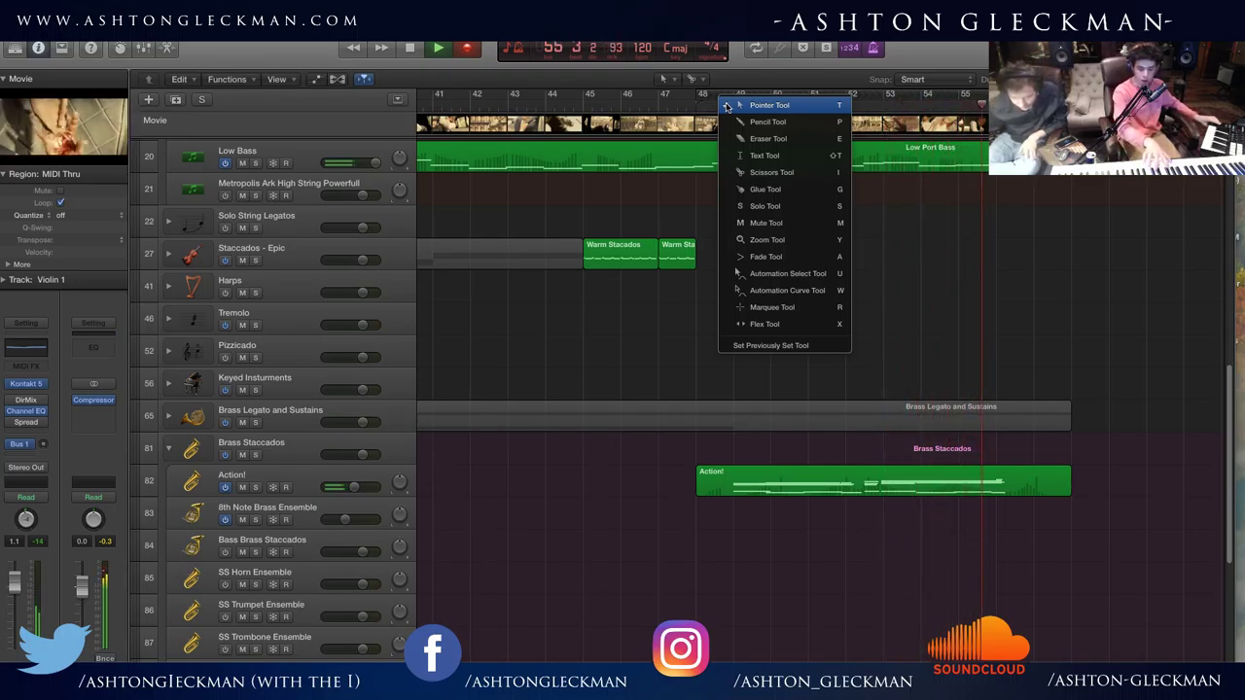
pyautogui.click(726, 107)
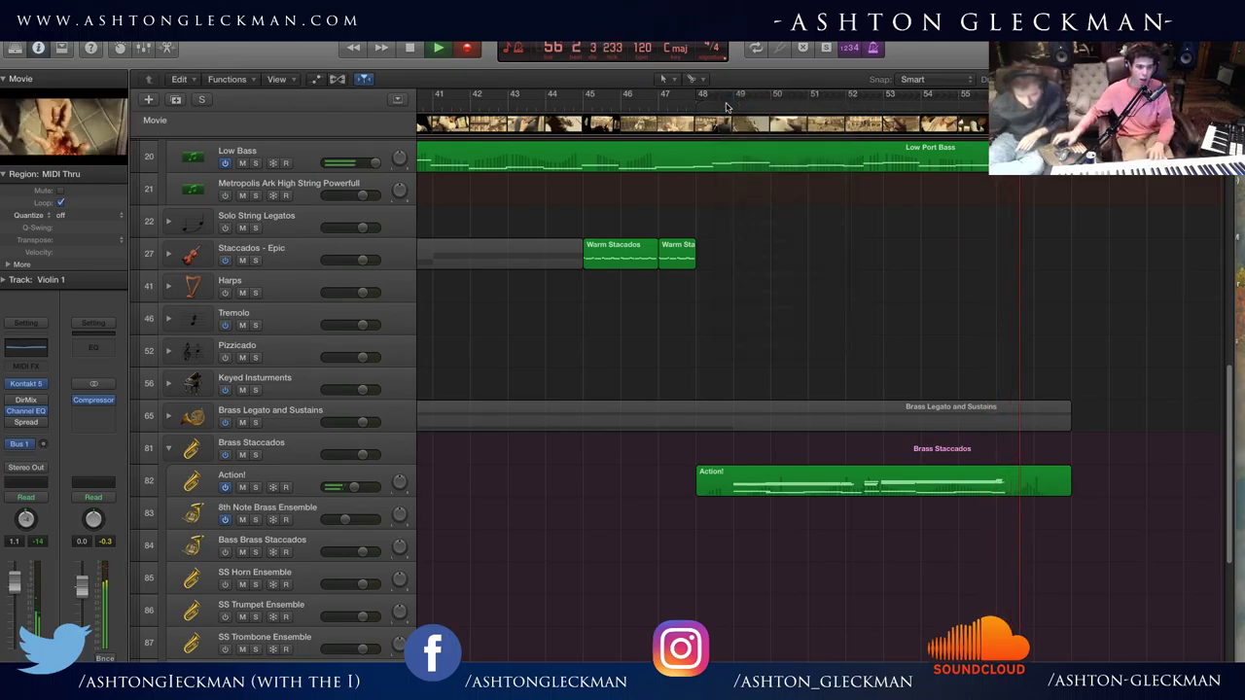
pyautogui.press('space')
pyautogui.scroll(10, 795, 356)
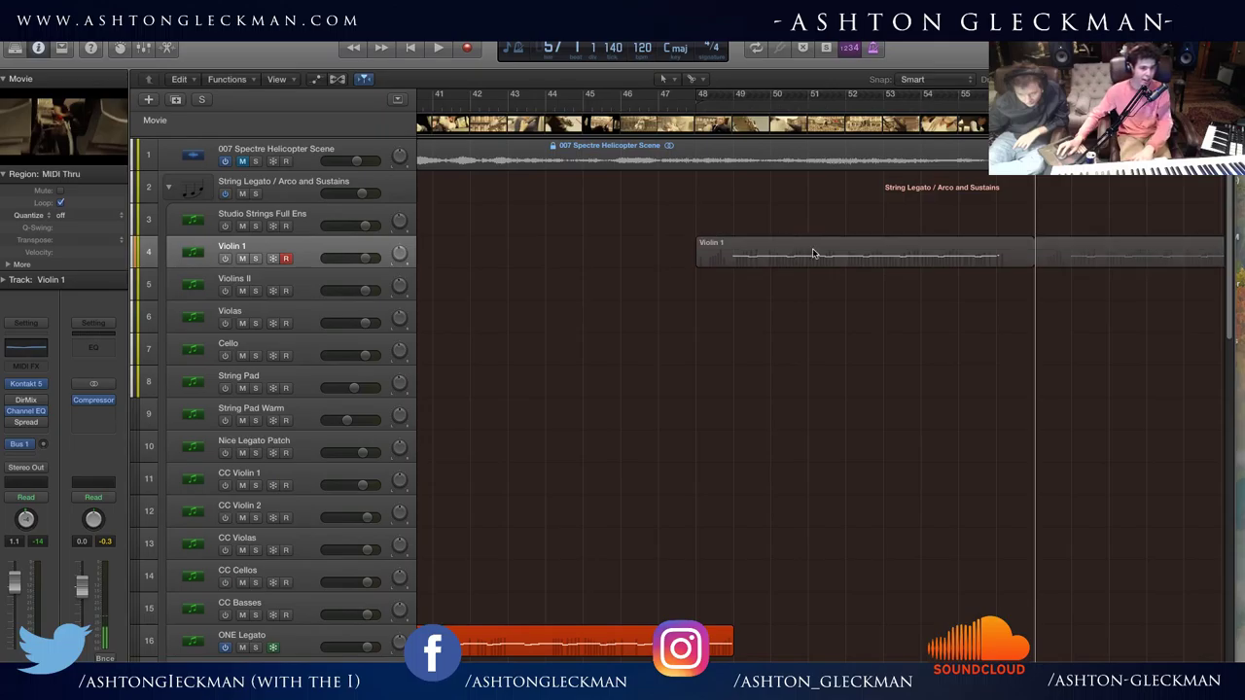
pyautogui.press('Delete')
# Select the Metropolis Ark High String Powerfull track in the string stack for live playing
pyautogui.click(800, 108)
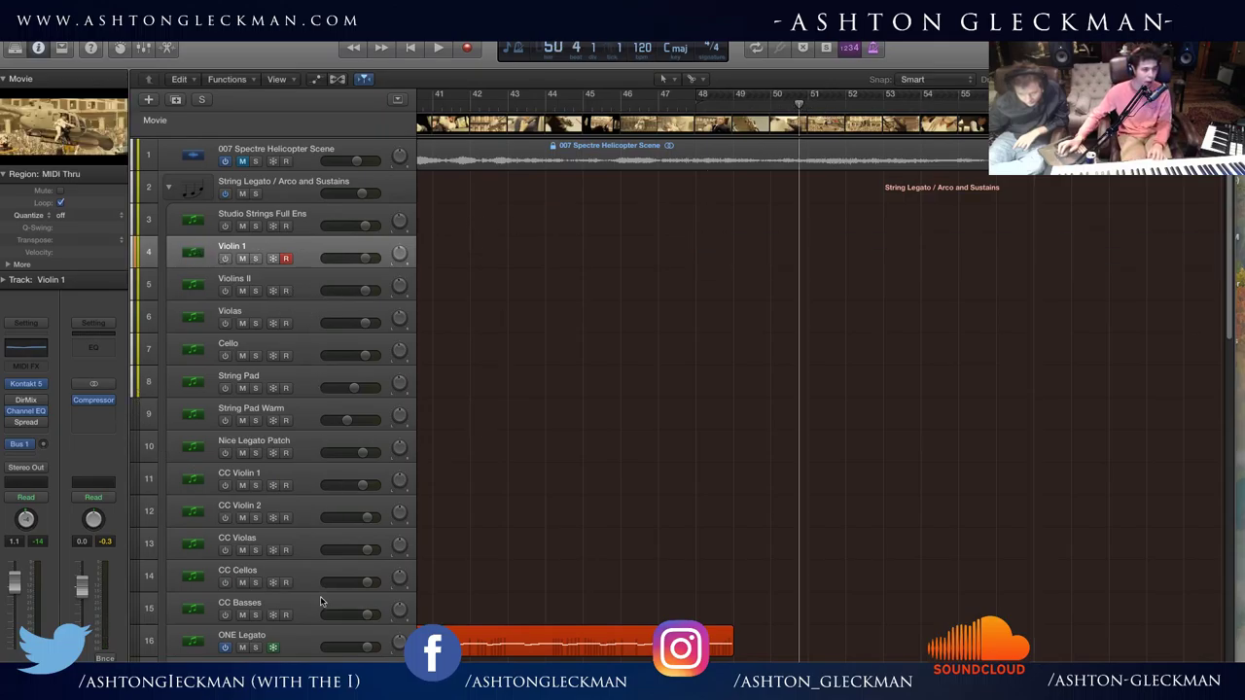
pyautogui.scroll(-5, 321, 603)
pyautogui.click(314, 550)
pyautogui.scroll(-5, 662, 467)
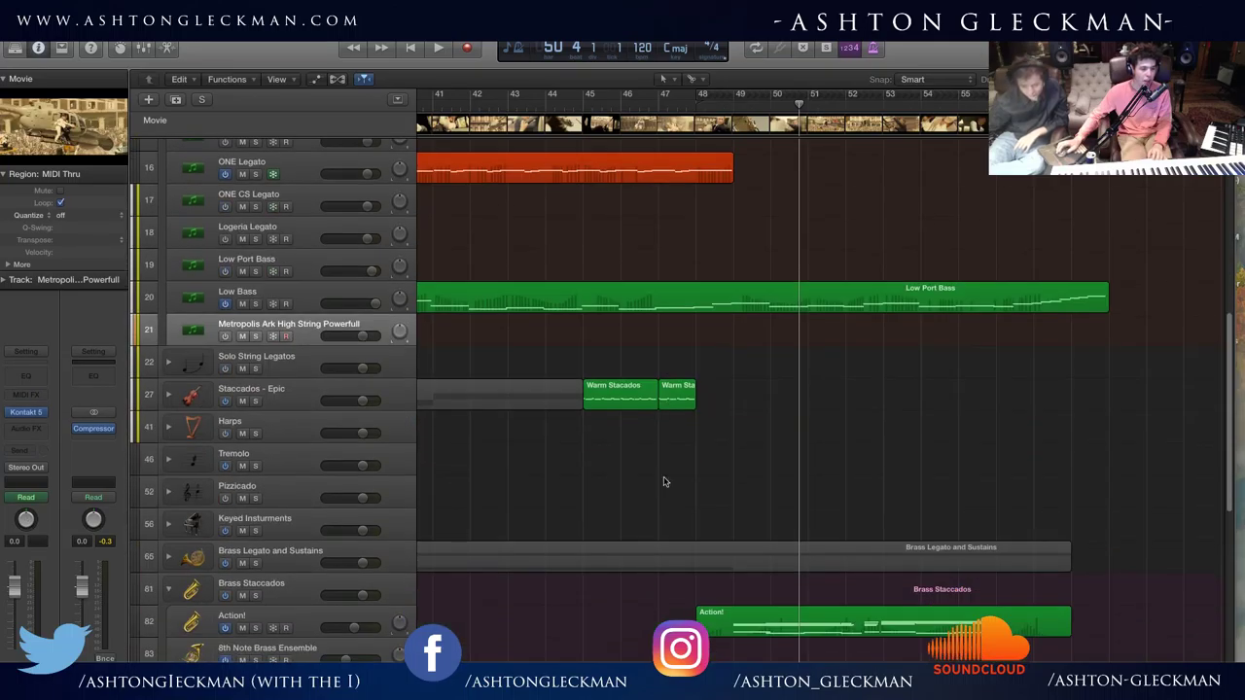
pyautogui.scroll(-2, 662, 467)
# Record a high string melody on the selected track from bar 48, and turn off looping for the recorded region
pyautogui.click(695, 107)
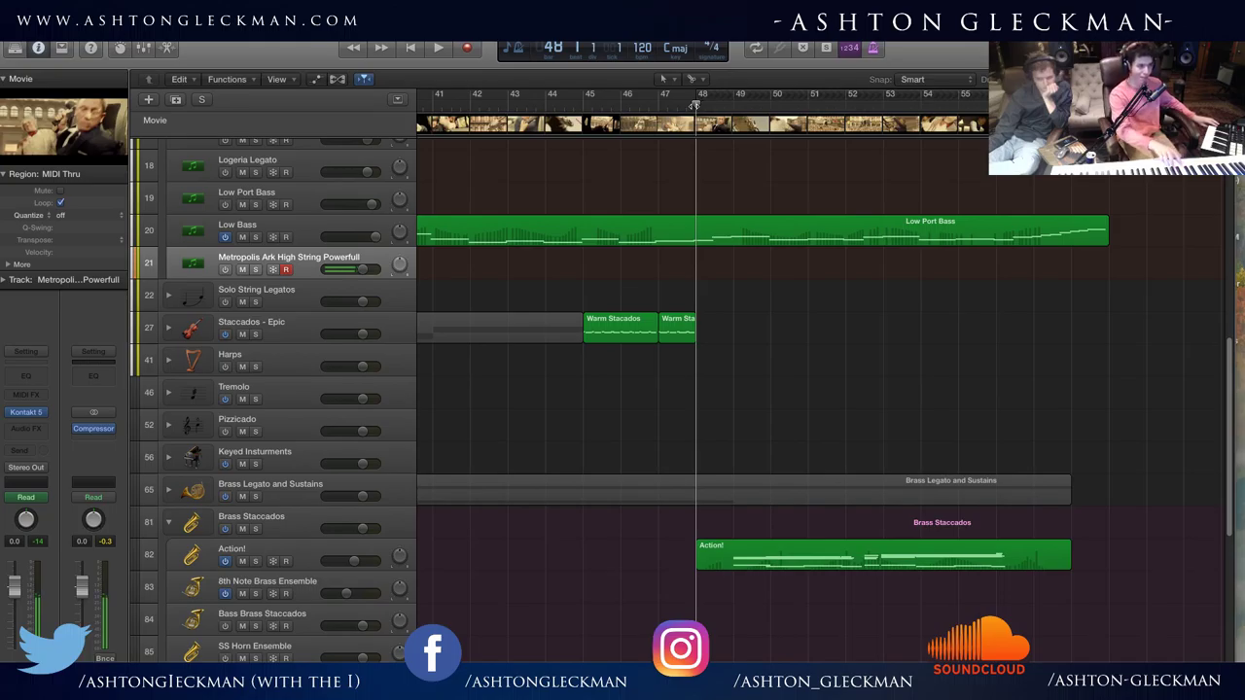
pyautogui.press('r')
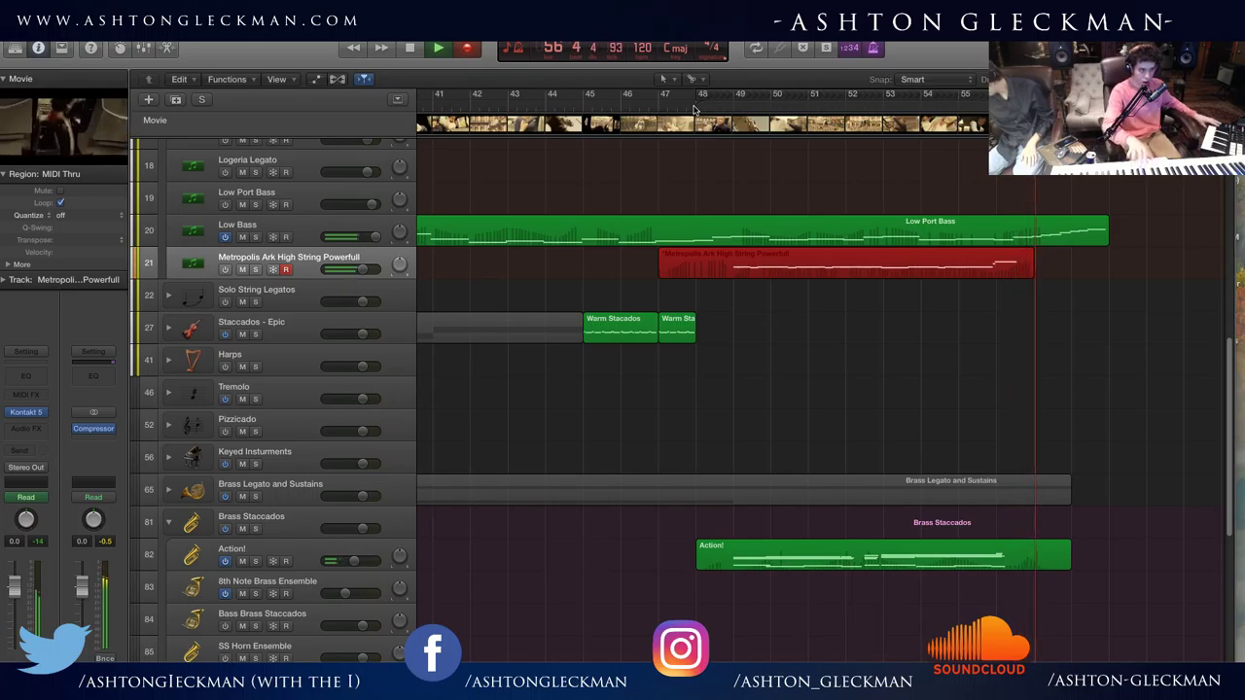
pyautogui.press('space')
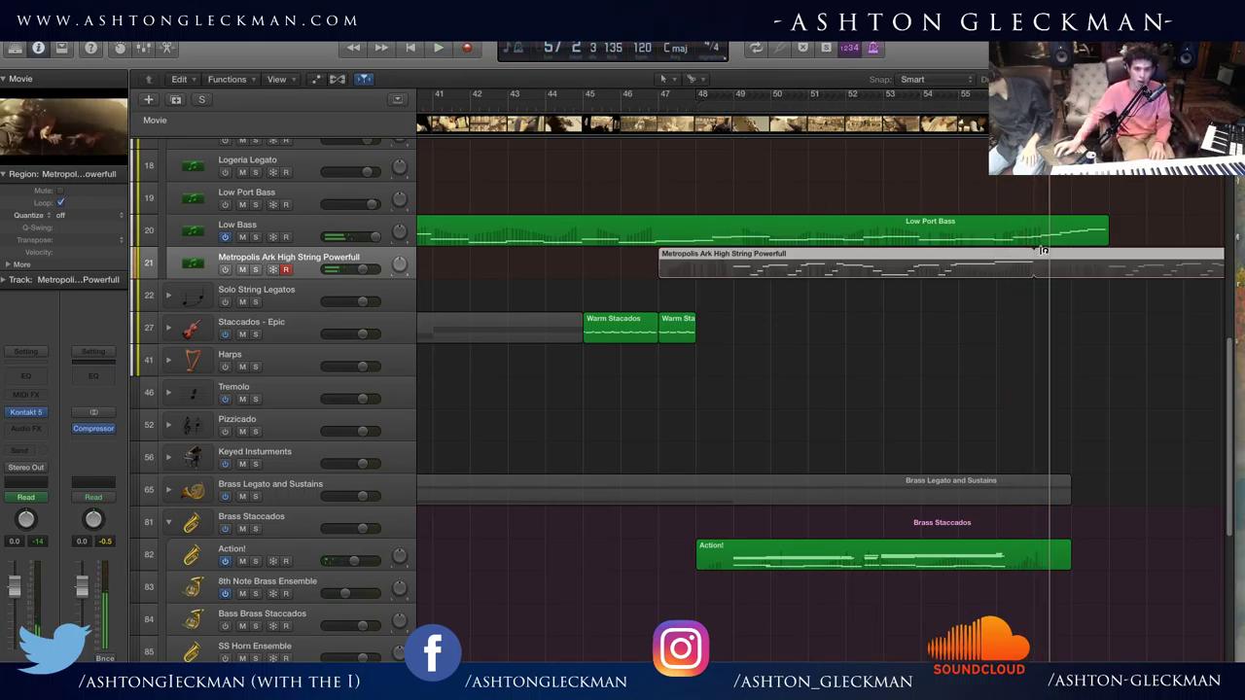
pyautogui.press('l')
# Solo the Metropolis Ark High String Powerfull track and quantize its recorded notes to 1/8 Note in the Piano Roll
pyautogui.click(733, 102)
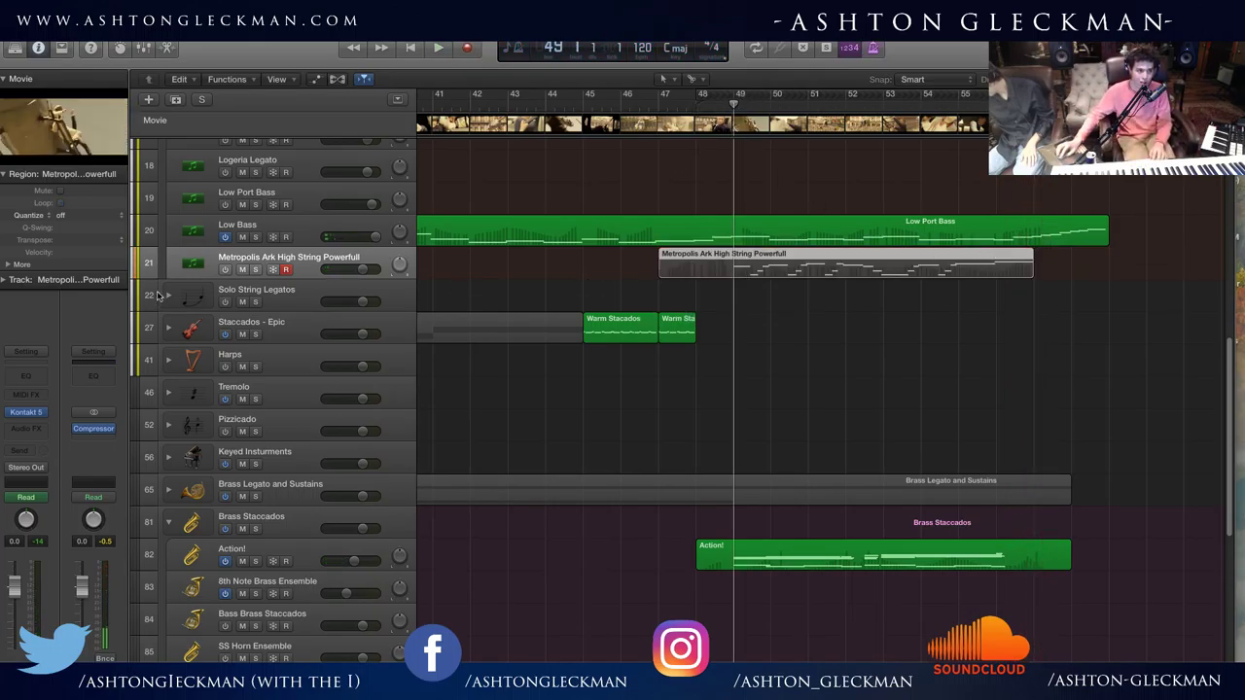
pyautogui.click(254, 269)
pyautogui.doubleClick(715, 274)
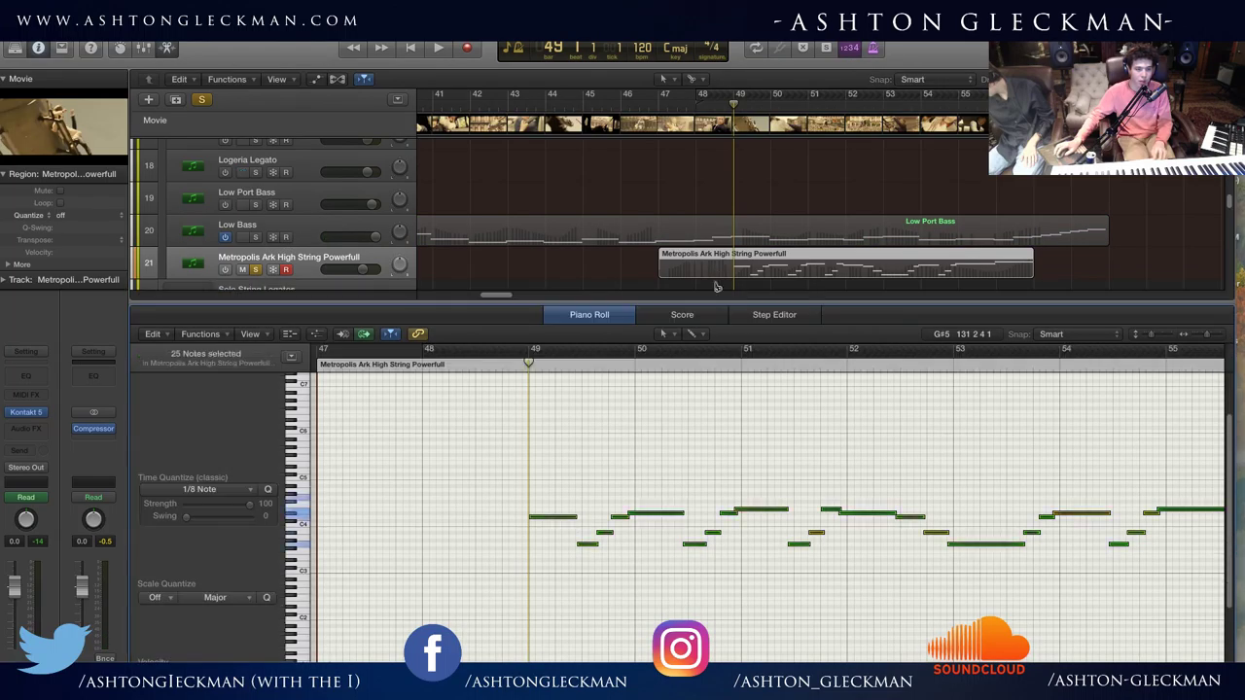
pyautogui.click(267, 489)
pyautogui.press(',')
pyautogui.press('e')
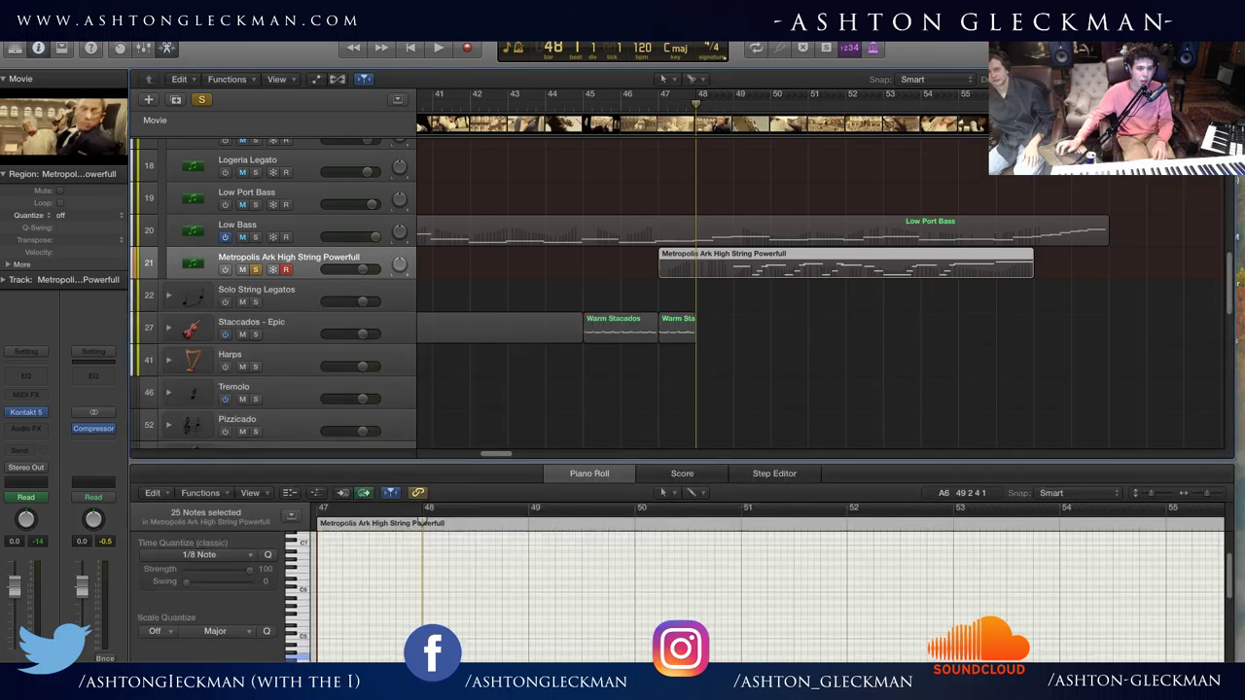
# Expand the Brass Legato and Sustains stack to show its horn tracks
pyautogui.scroll(-10, 396, 329)
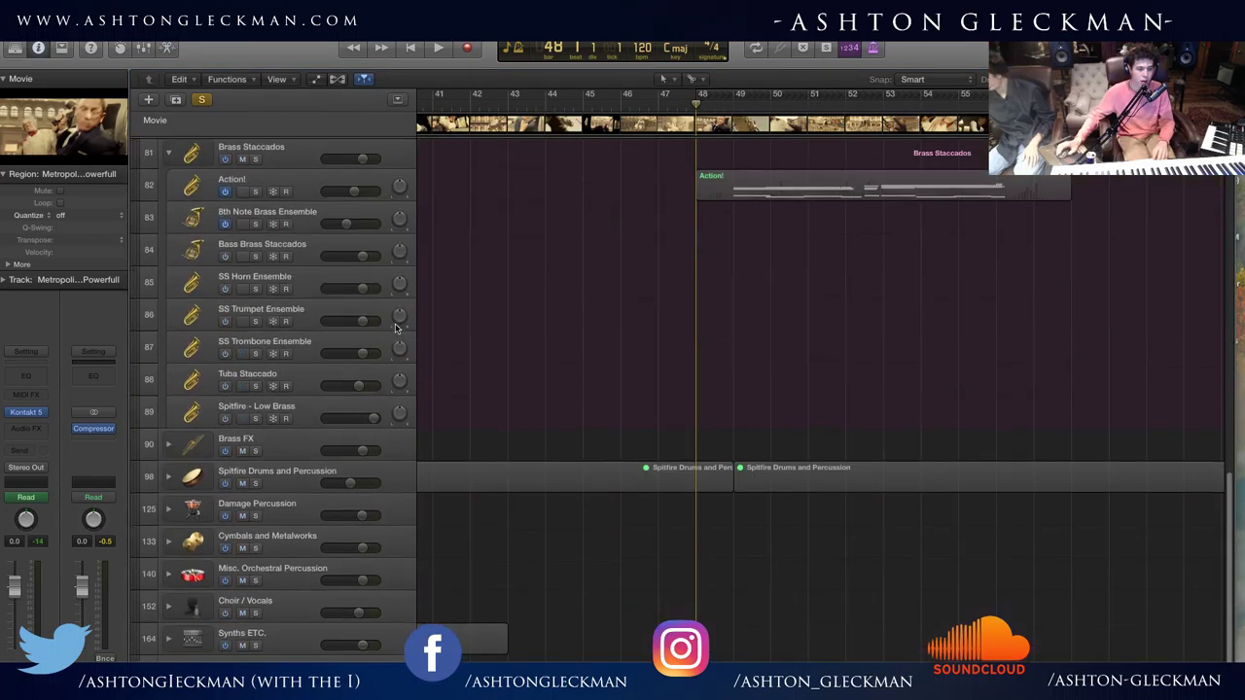
pyautogui.scroll(5, 309, 446)
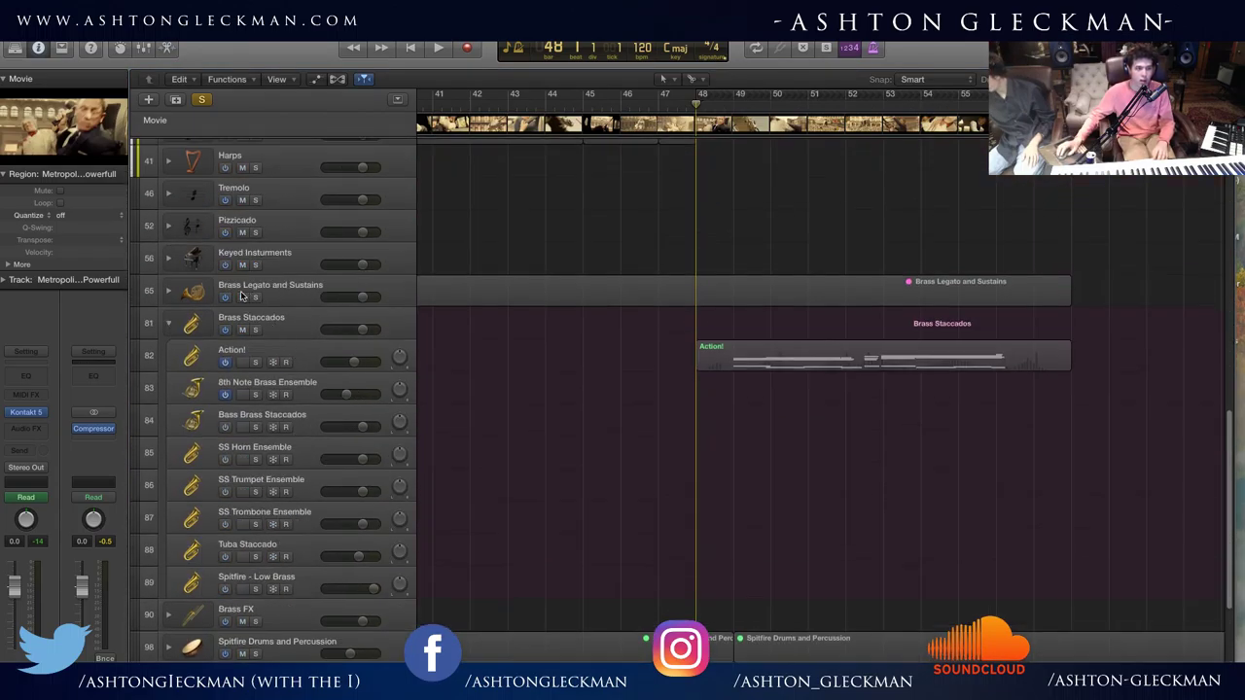
pyautogui.click(169, 291)
pyautogui.click(169, 291)
pyautogui.click(169, 291)
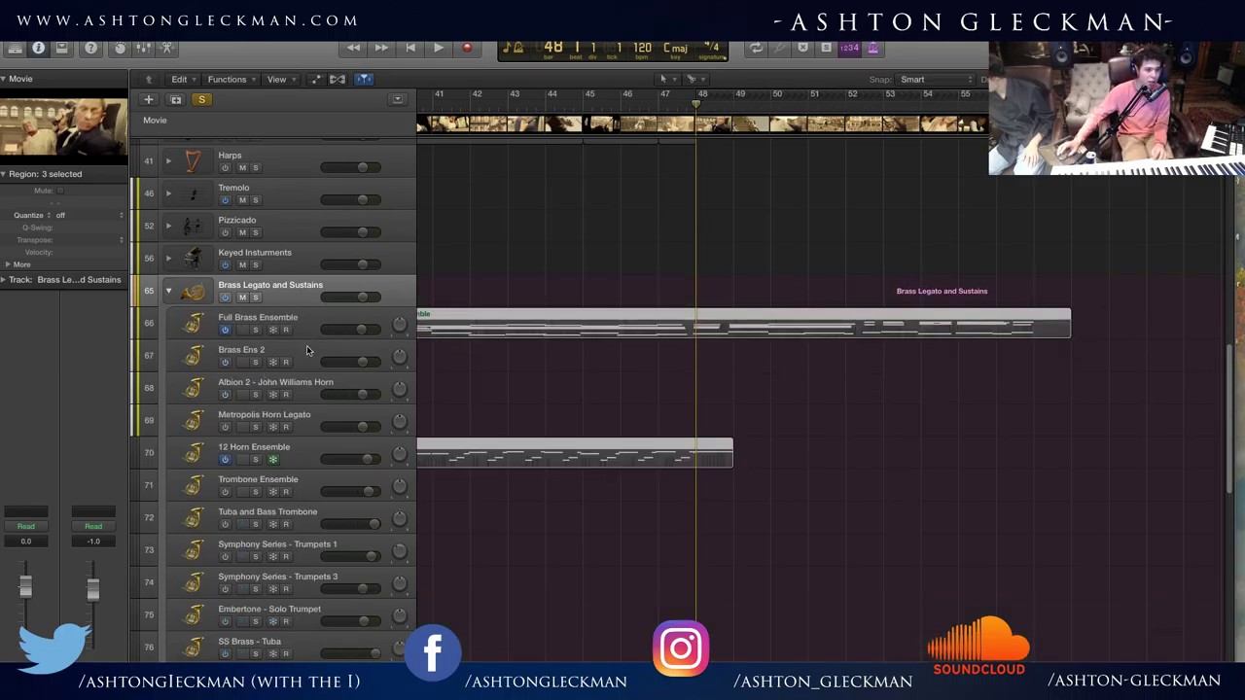
# Paste the high string region among the brass tracks and move it onto the Metropolis Horn Legato track, starting at bar 46
pyautogui.click(312, 442)
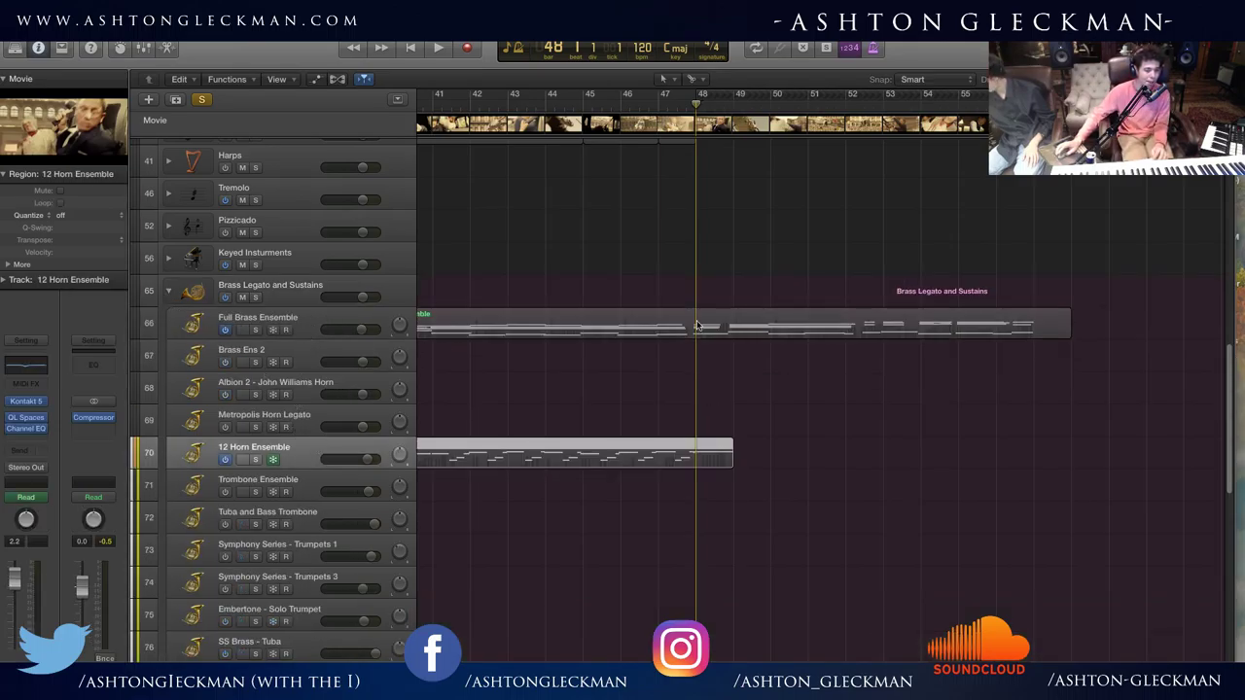
pyautogui.press('super+v')
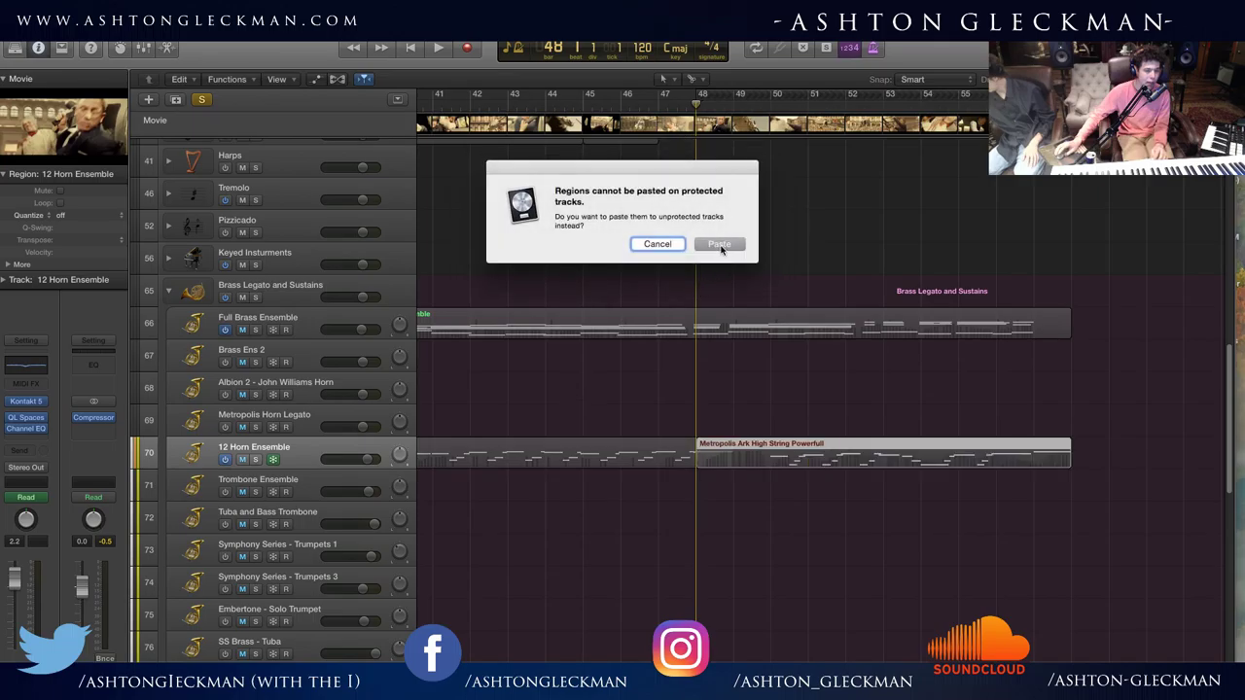
pyautogui.click(719, 245)
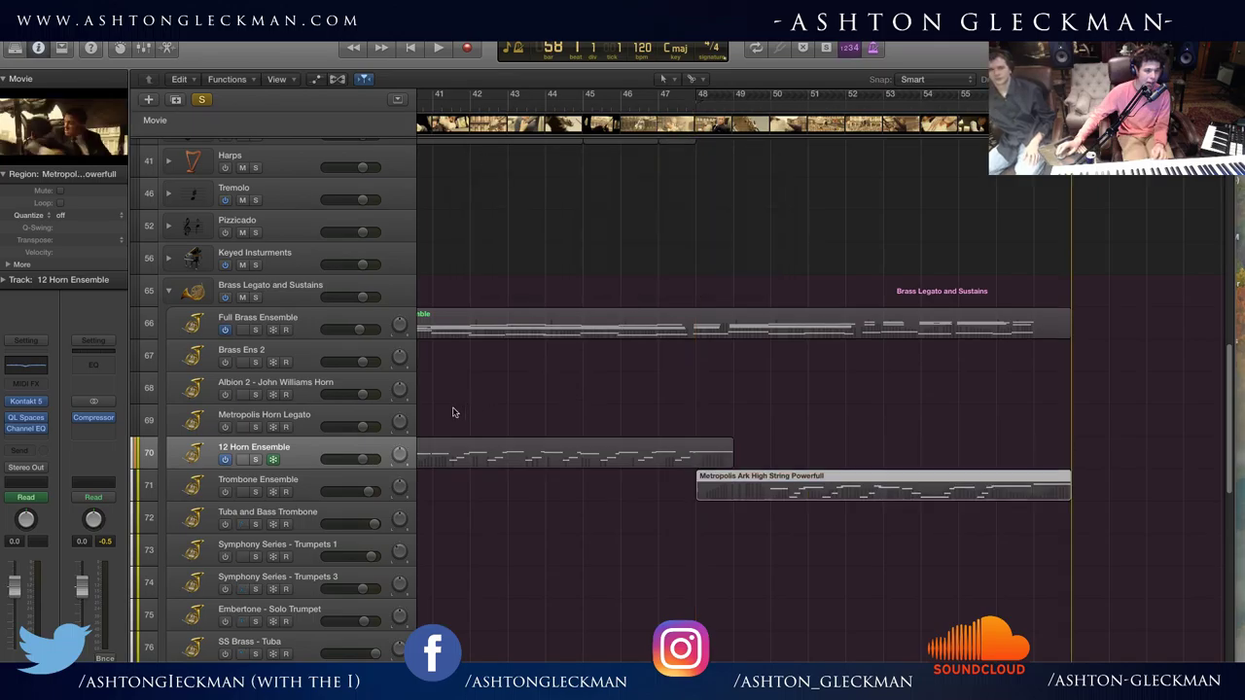
pyautogui.moveTo(744, 486); pyautogui.dragTo(705, 425)
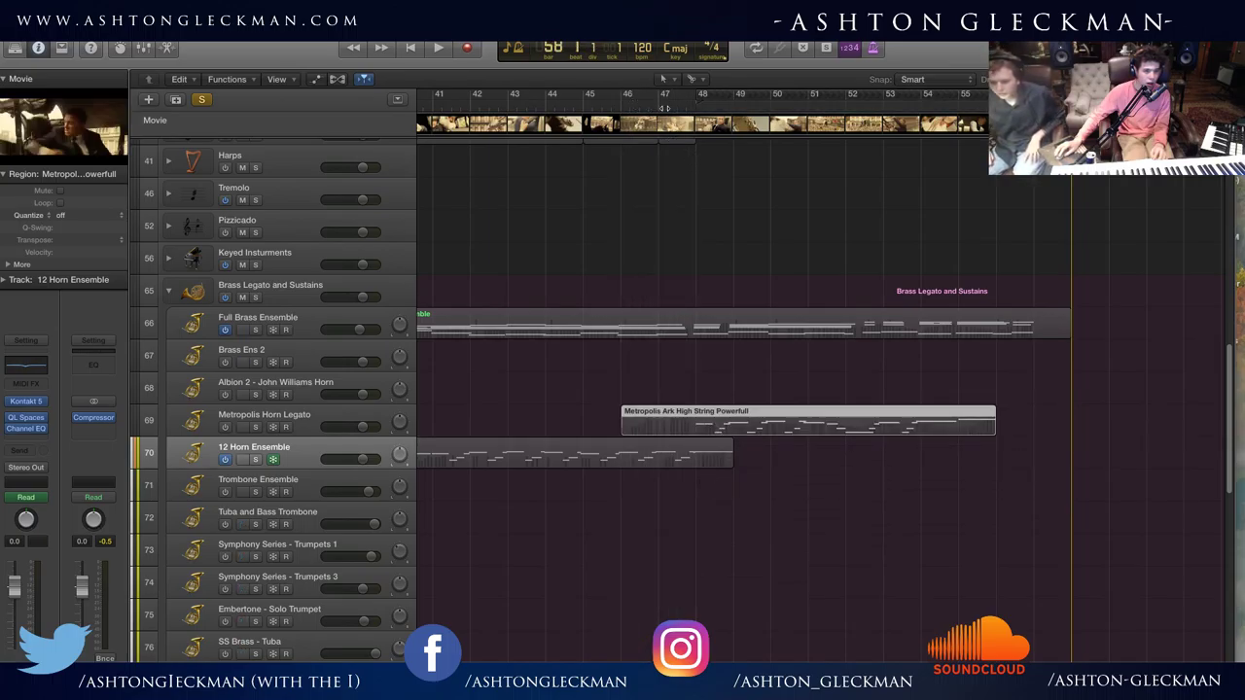
# Solo the Metropolis Horn Legato track and play its pasted melody from bar 47
pyautogui.click(665, 108)
pyautogui.press('space')
pyautogui.click(255, 427)
pyautogui.click(662, 423)
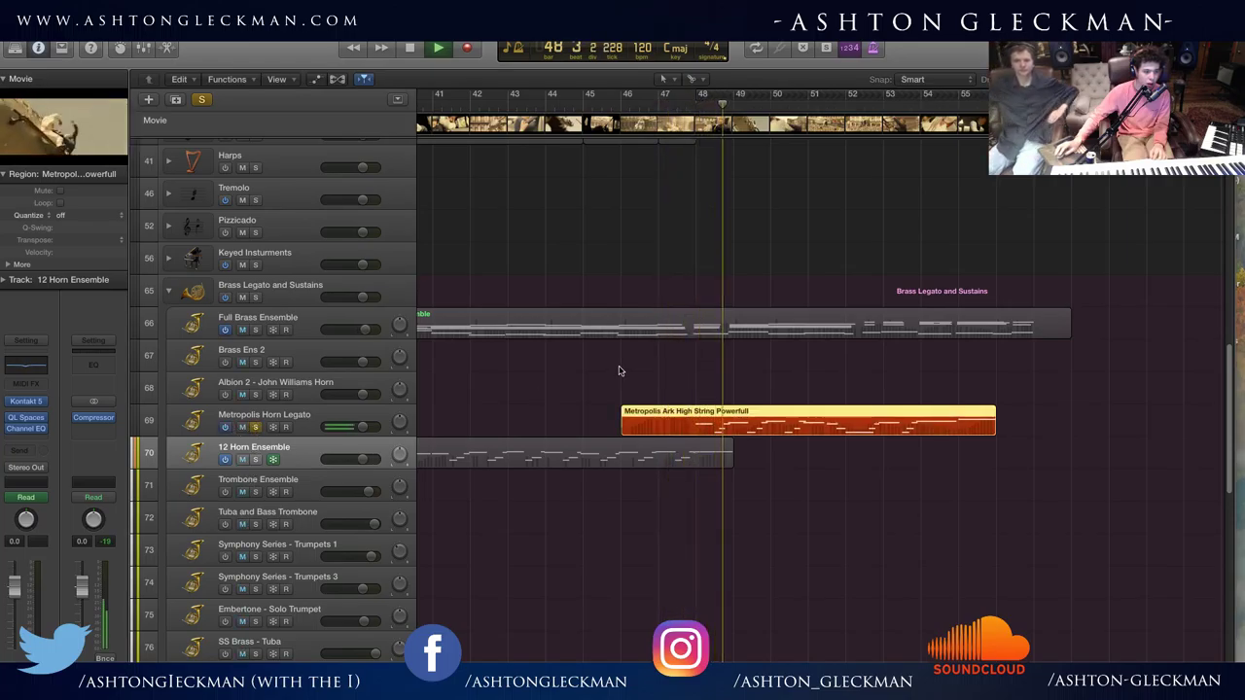
pyautogui.scroll(15, 676, 373)
pyautogui.scroll(-15, 706, 384)
# Transpose all 25 notes of the Metropolis Horn Legato region down one octave in the Piano Roll
pyautogui.doubleClick(818, 338)
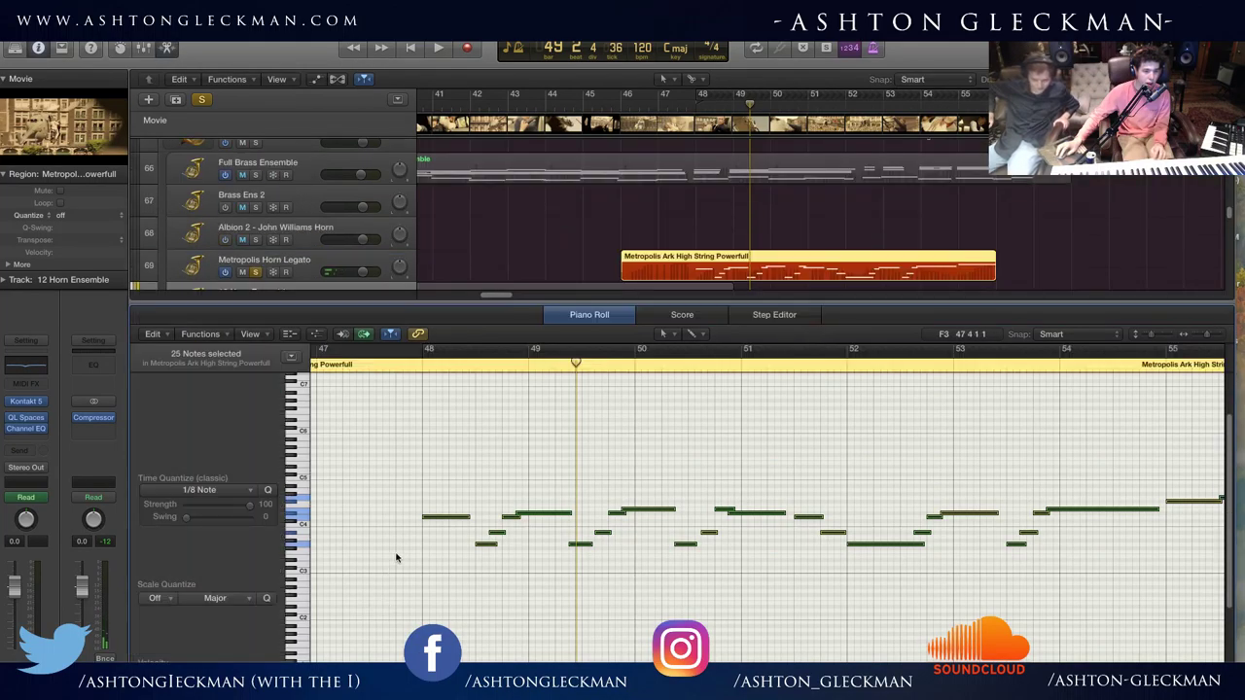
pyautogui.click(433, 520)
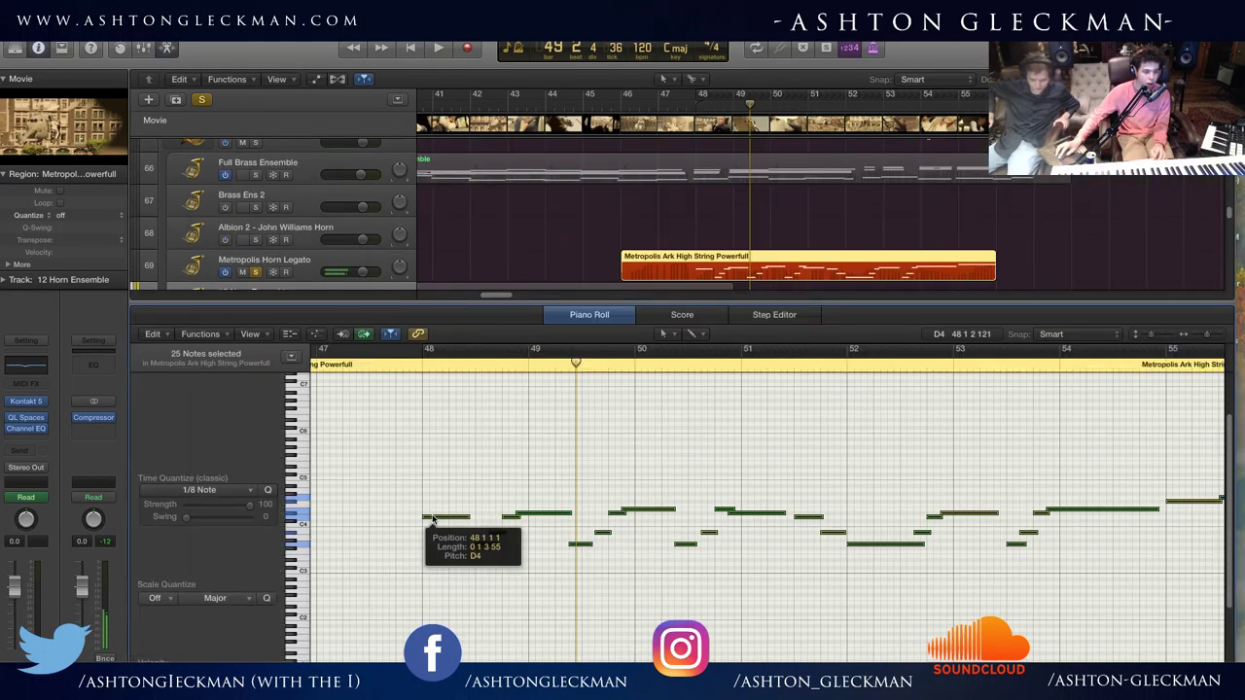
pyautogui.moveTo(433, 520); pyautogui.dragTo(429, 568)
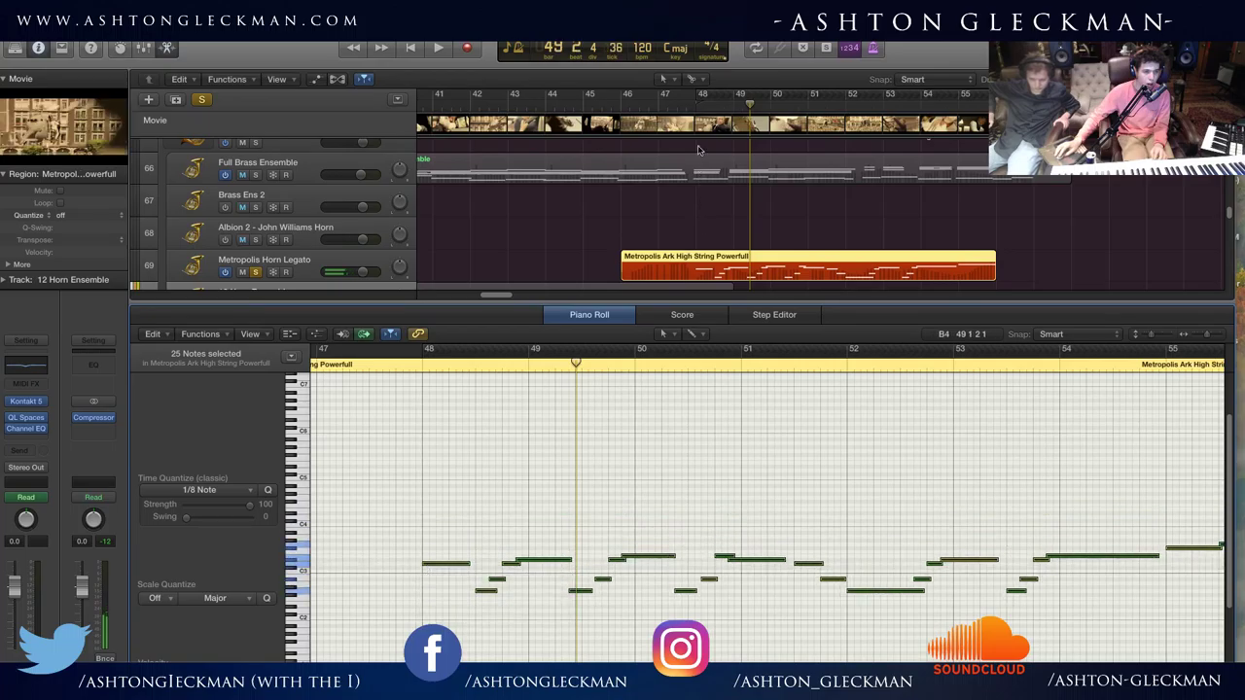
# Play the soloed Metropolis Horn Legato melody from about bar 48, close the Piano Roll, and clear the track's solo
pyautogui.click(696, 104)
pyautogui.press('space')
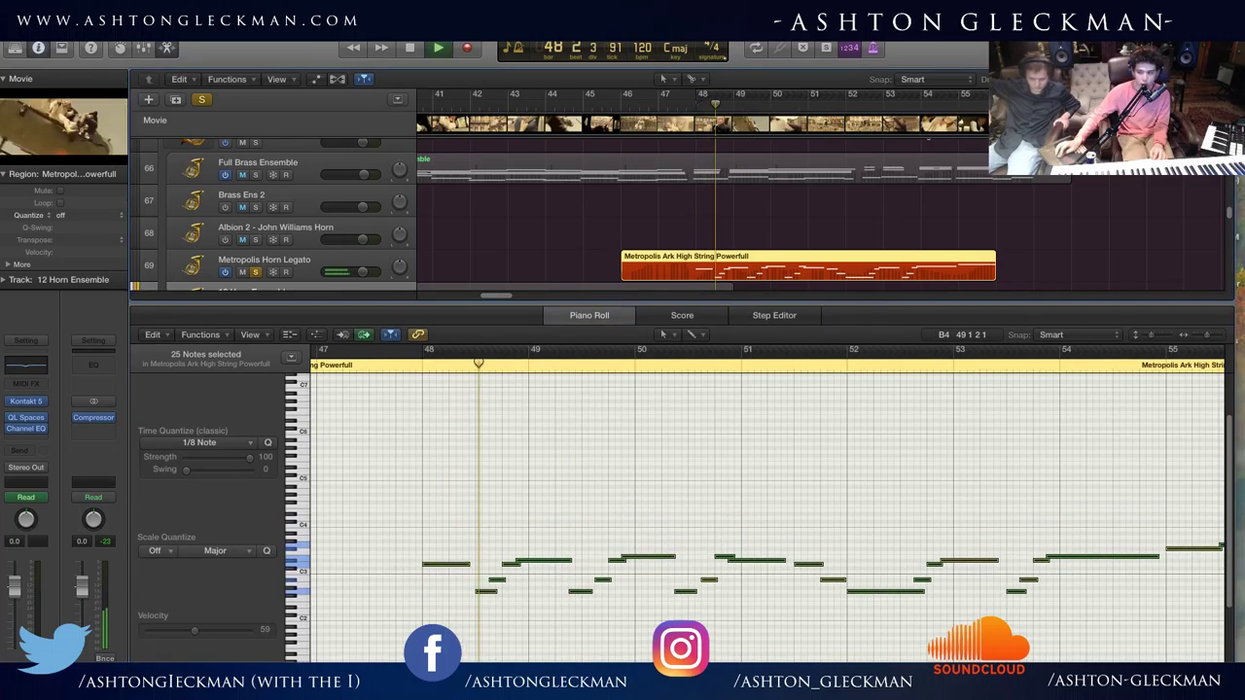
pyautogui.press('e')
pyautogui.scroll(3, 679, 495)
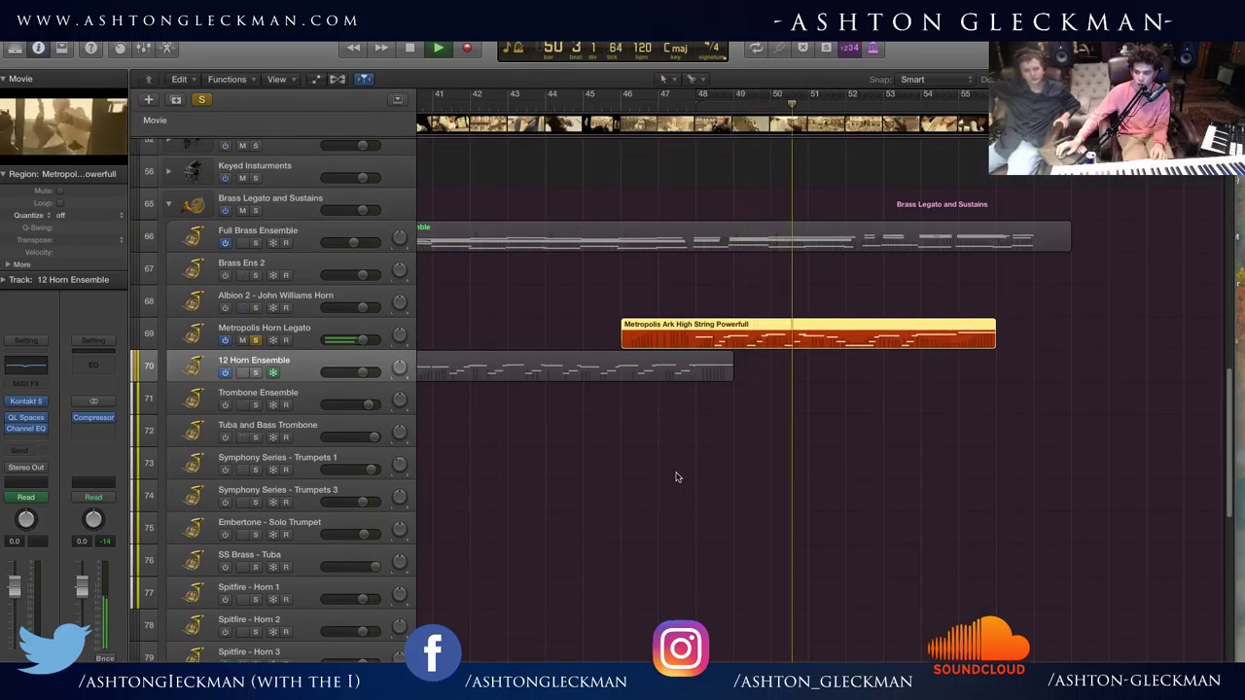
pyautogui.press('space')
pyautogui.click(255, 340)
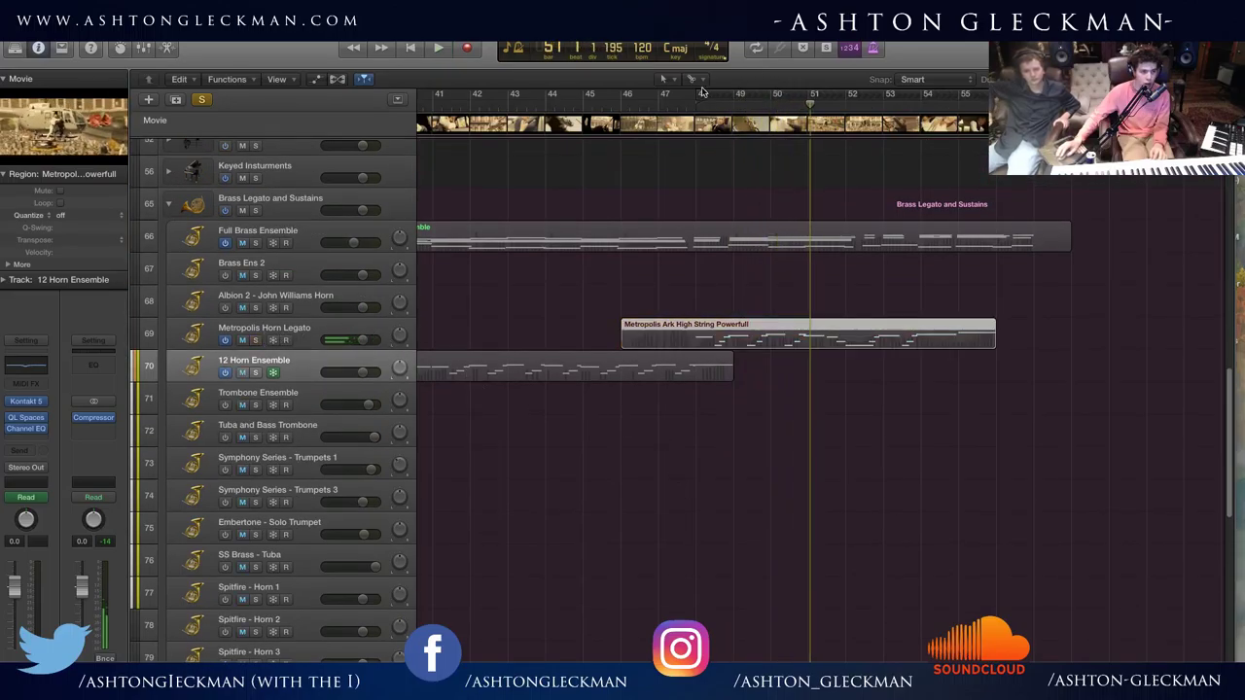
# Solo the Metropolis Ark High String Powerfull track and start playback from bar 47 beat 4
pyautogui.scroll(5, 614, 253)
pyautogui.hotkey('ctrl', 's')
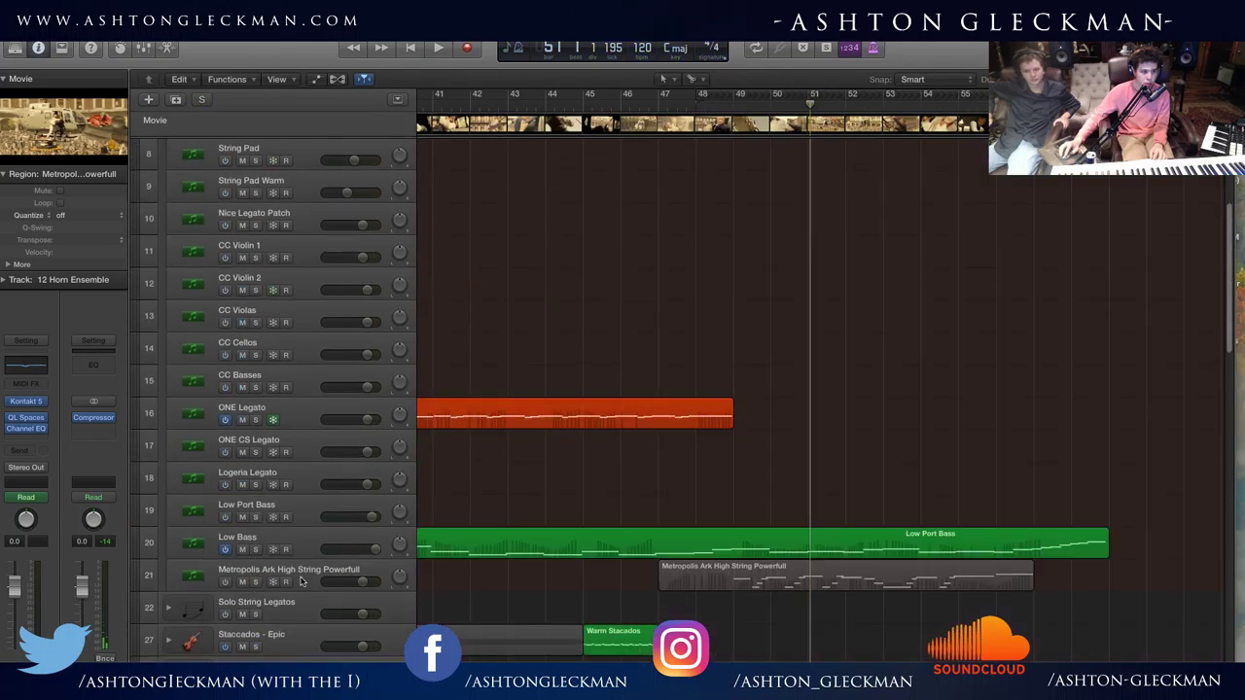
pyautogui.click(689, 93)
pyautogui.scroll(4, 696, 215)
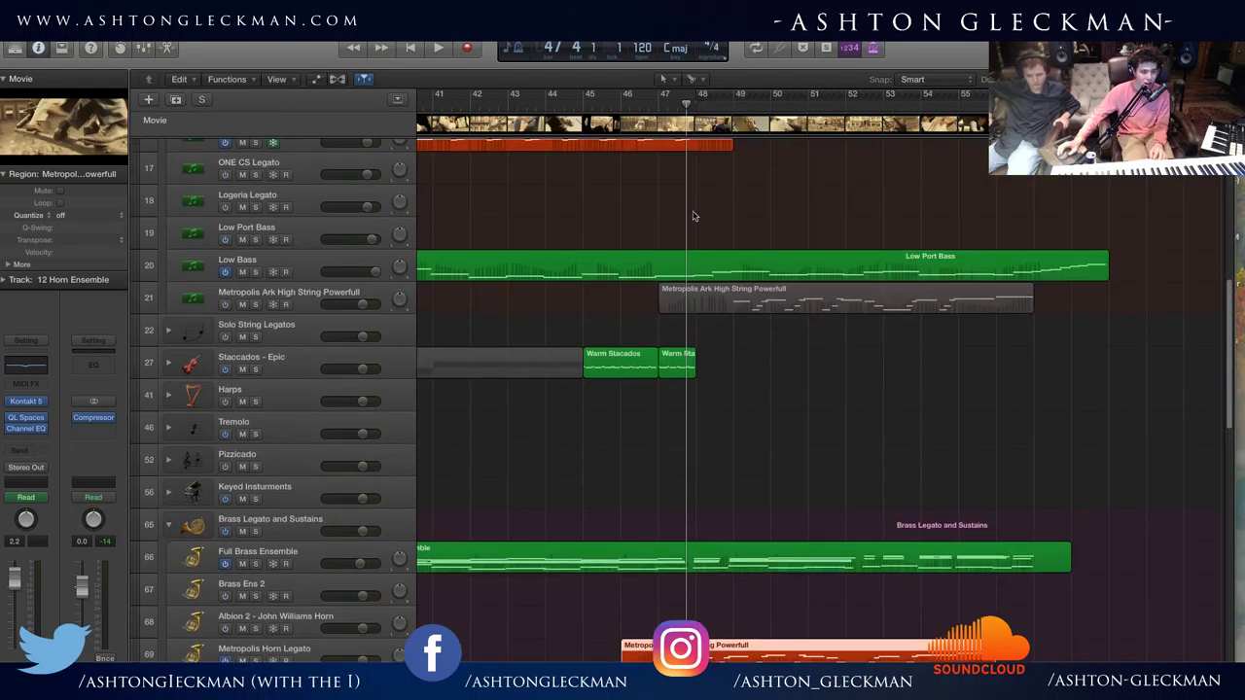
pyautogui.click(255, 304)
pyautogui.press('space')
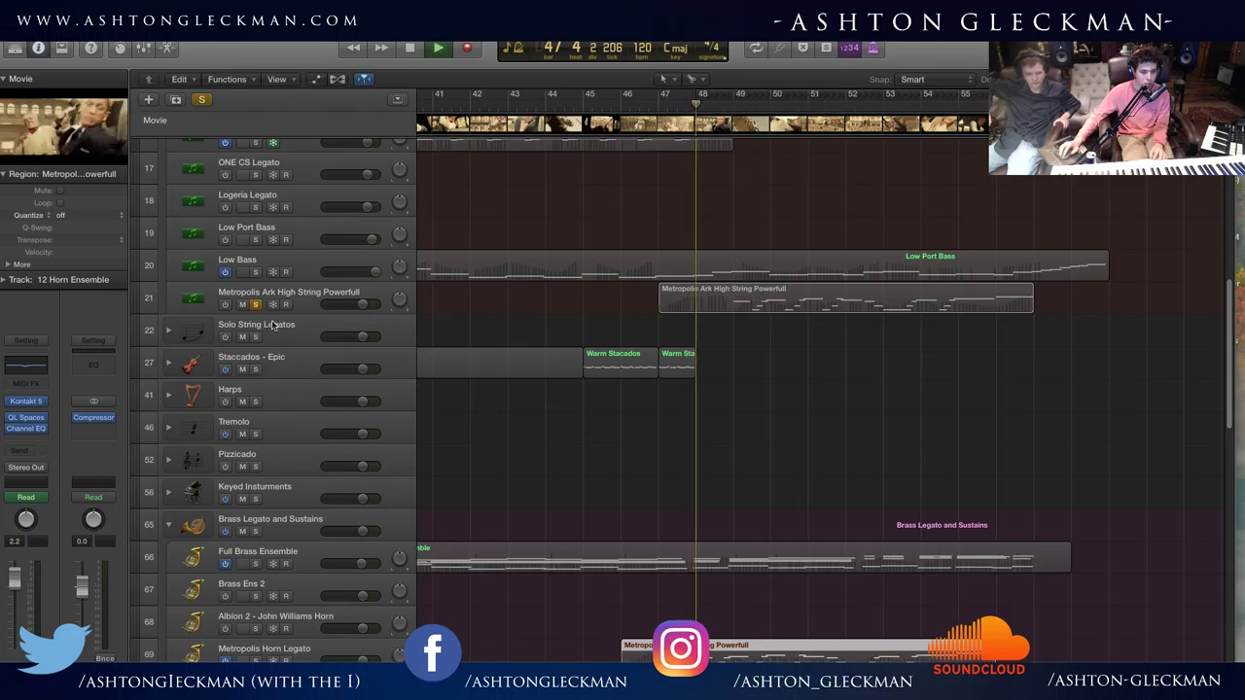
# Switch the Metropolis Ark High String Powerfull track on and play its melody from the middle of bar 48
pyautogui.scroll(-4, 328, 432)
pyautogui.press('Up')
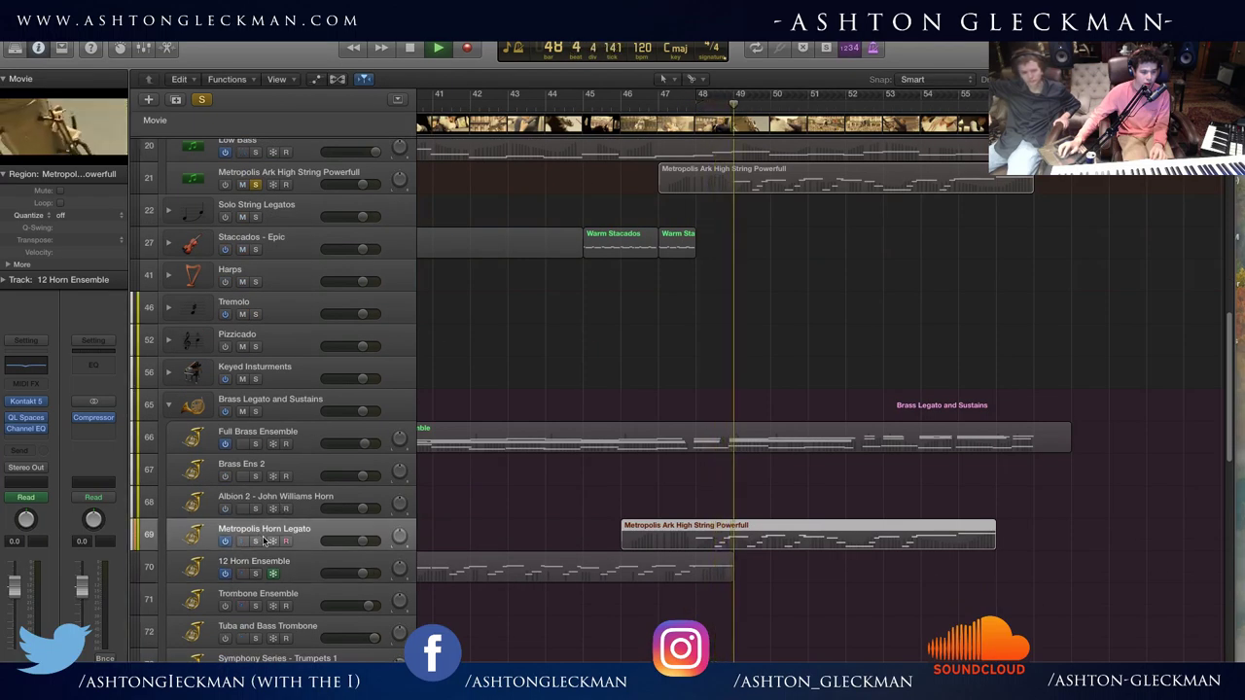
pyautogui.press('s')
pyautogui.scroll(10, 408, 437)
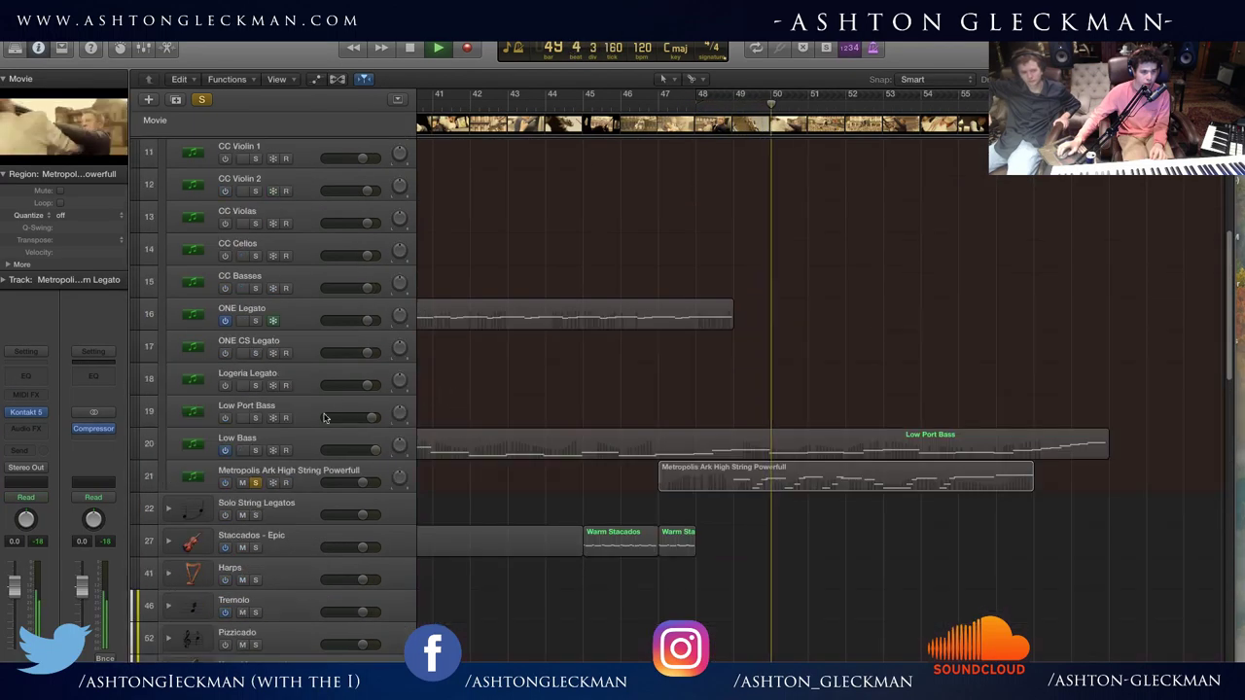
pyautogui.press('space')
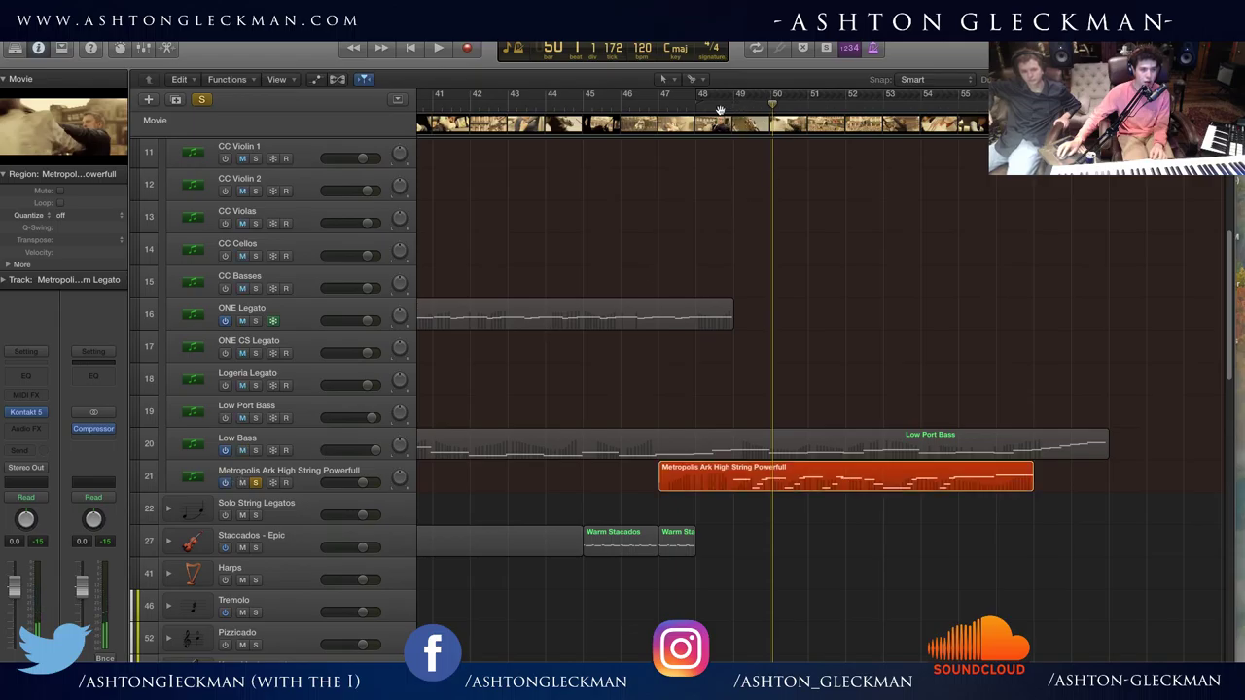
pyautogui.click(724, 118)
pyautogui.press('space')
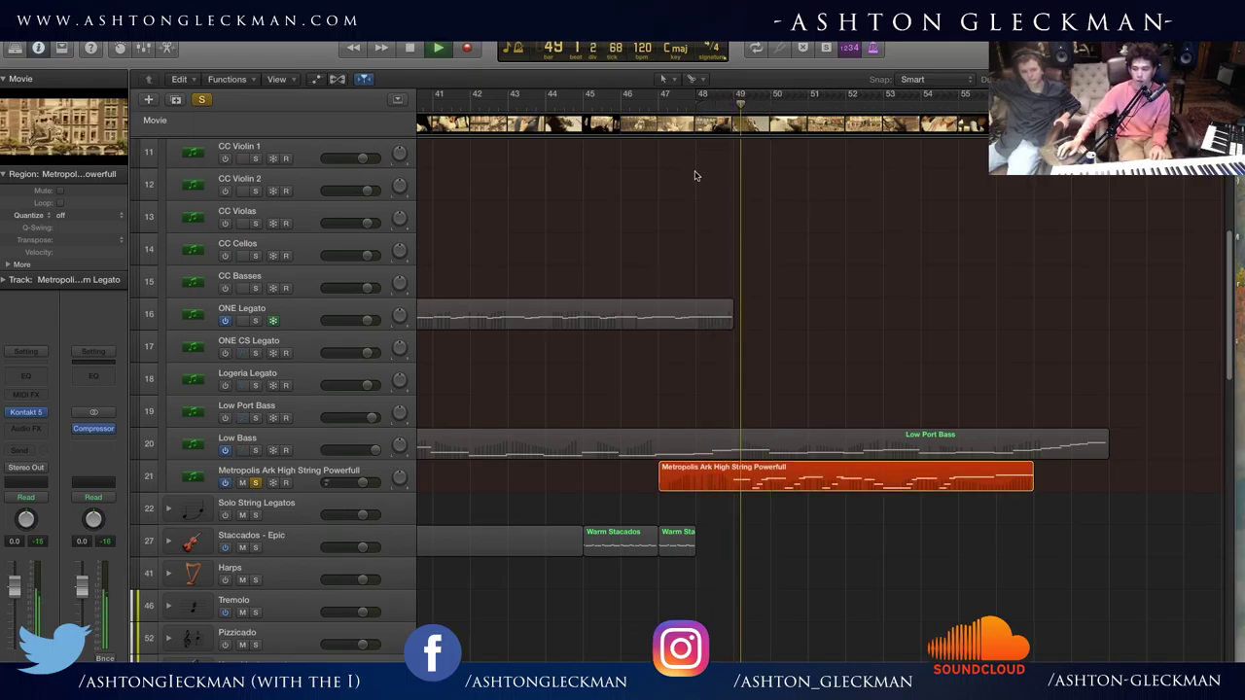
pyautogui.press('space')
# Move the Metropolis Horn Legato region to start at bar 47, in line with the high string region, and solo its track
pyautogui.scroll(-1, 703, 531)
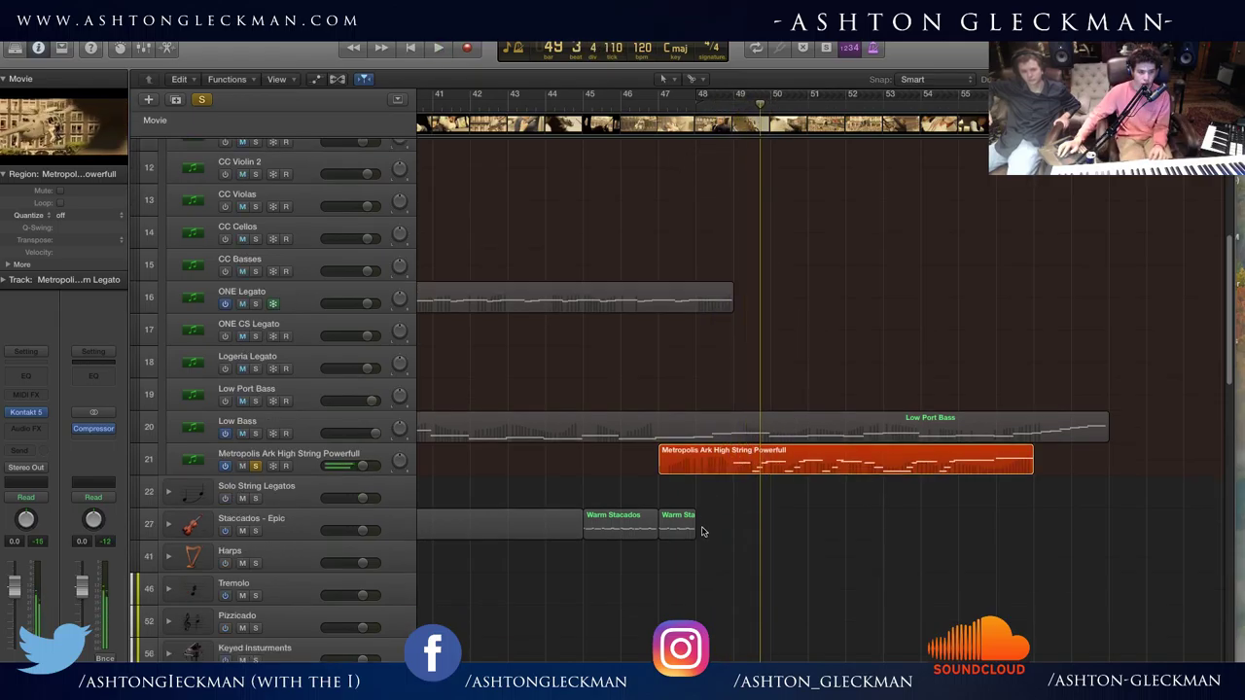
pyautogui.scroll(-10, 706, 522)
pyautogui.scroll(5, 708, 512)
pyautogui.moveTo(708, 606); pyautogui.dragTo(746, 605)
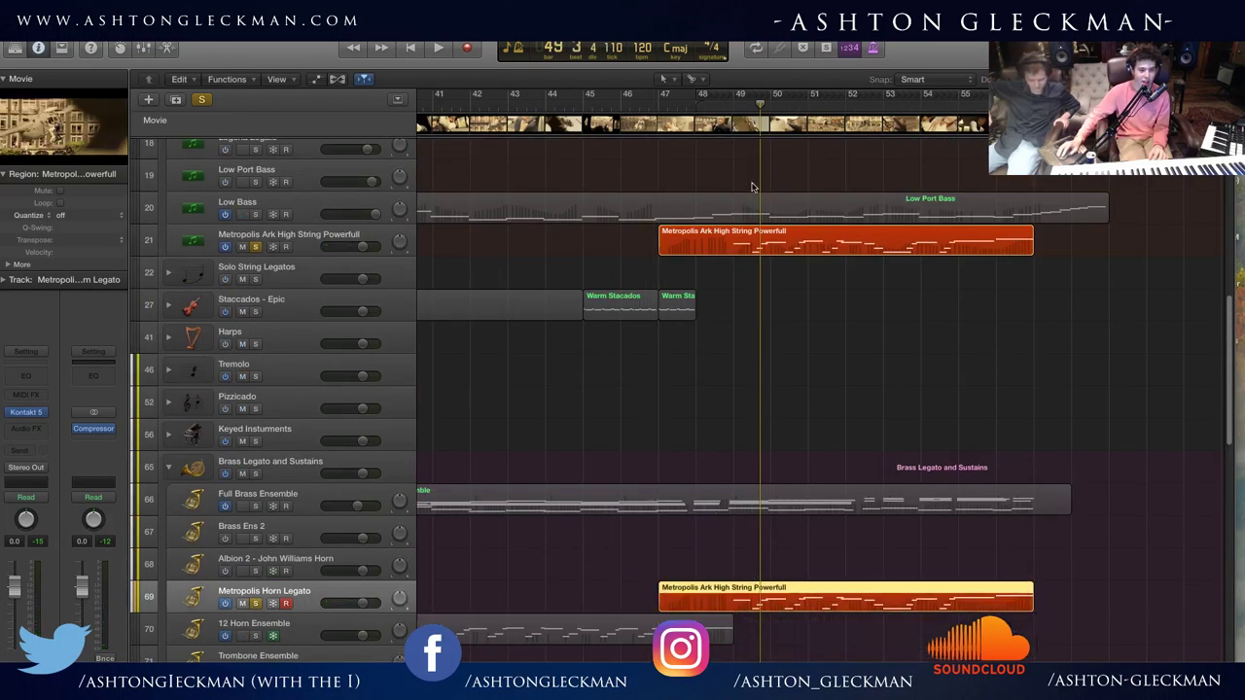
# Play the soloed high string and horn melodies together from bar 47 and clear all solos
pyautogui.click(708, 104)
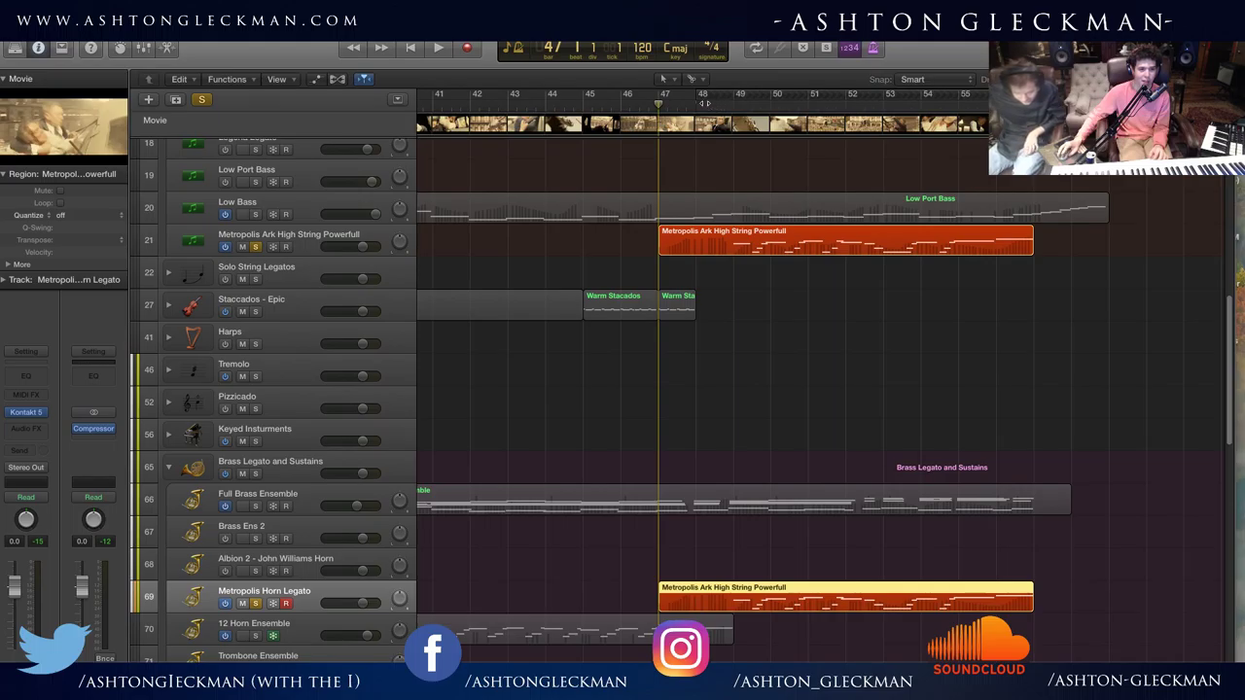
pyautogui.press('space')
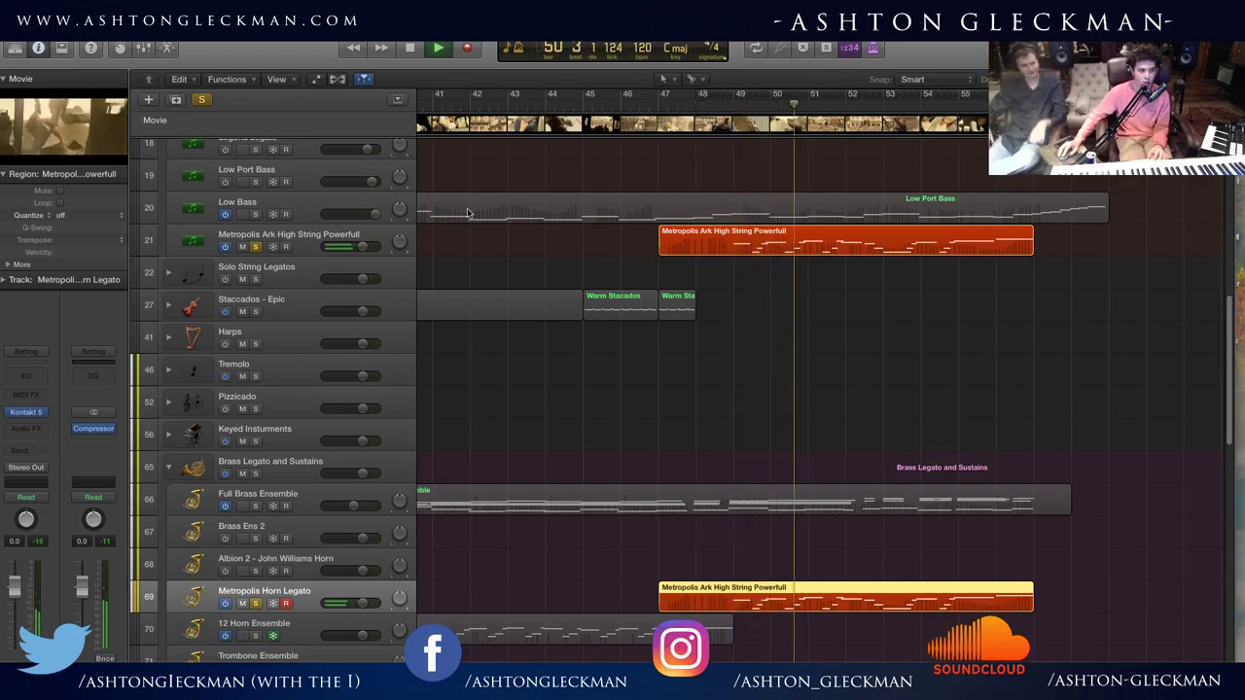
pyautogui.press('space')
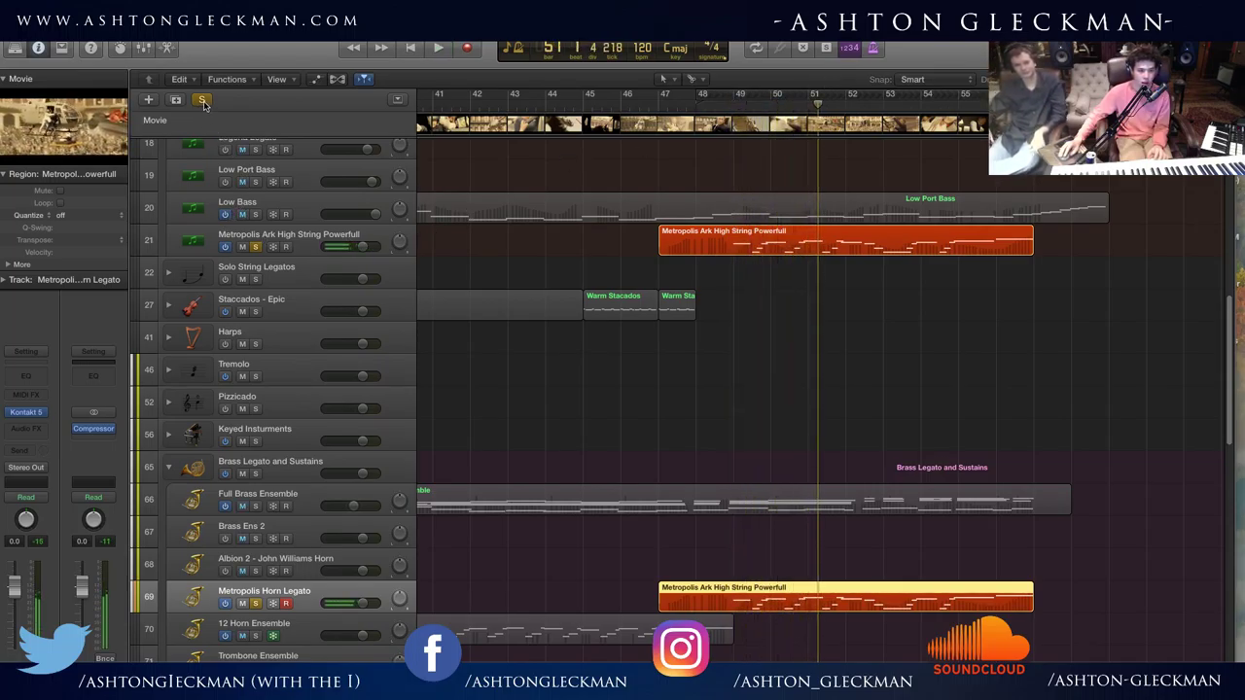
pyautogui.click(203, 100)
# Set the playhead to bar 4 beat 3 and unmute the 007 Spectre Helicopter Scene audio track
pyautogui.hscroll(-10, 477, 185)
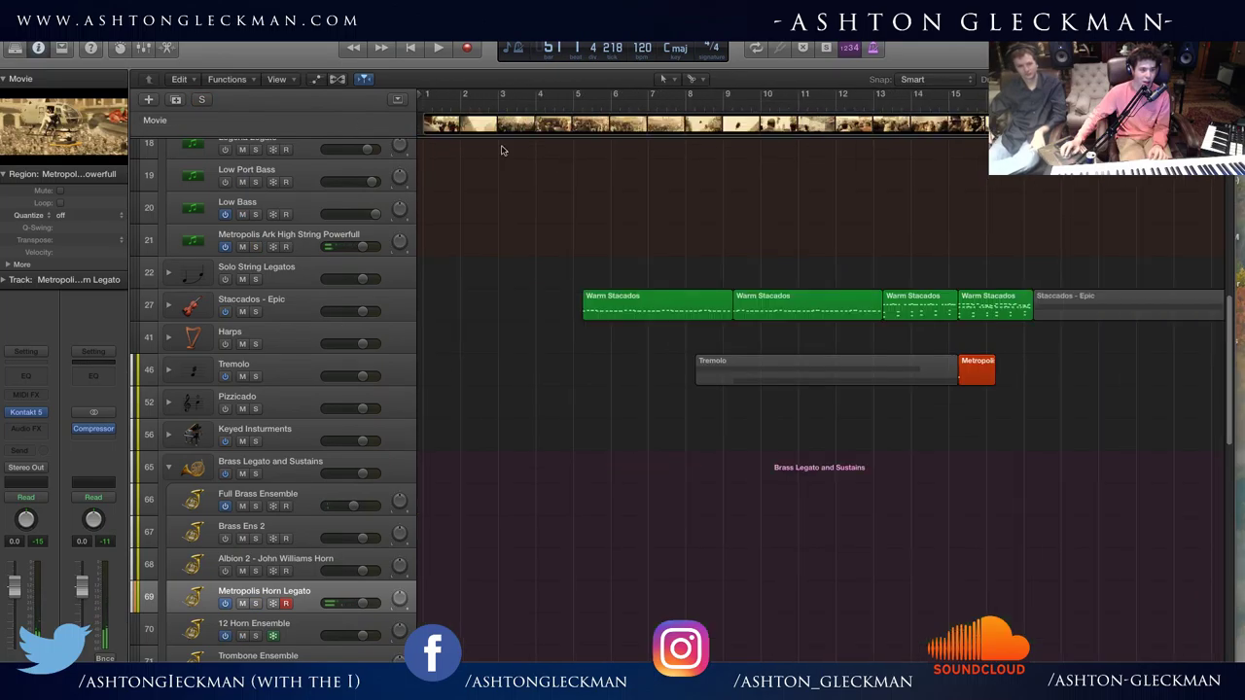
pyautogui.click(555, 105)
pyautogui.scroll(10, 243, 191)
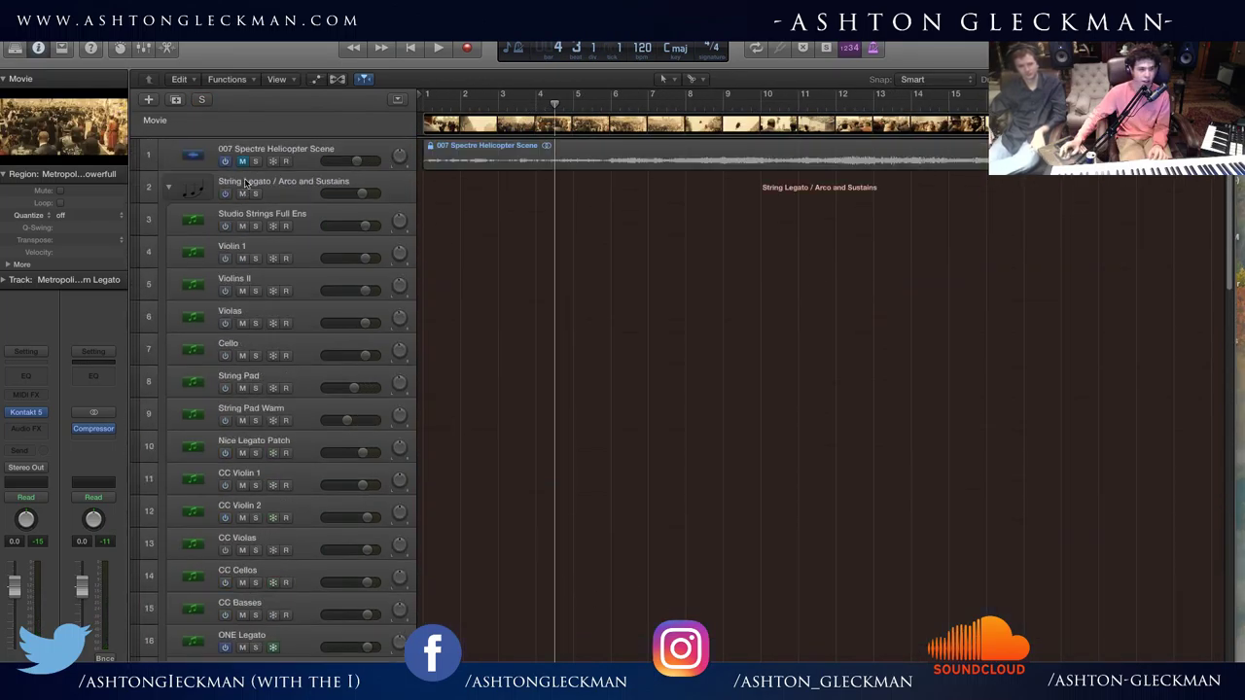
pyautogui.click(243, 161)
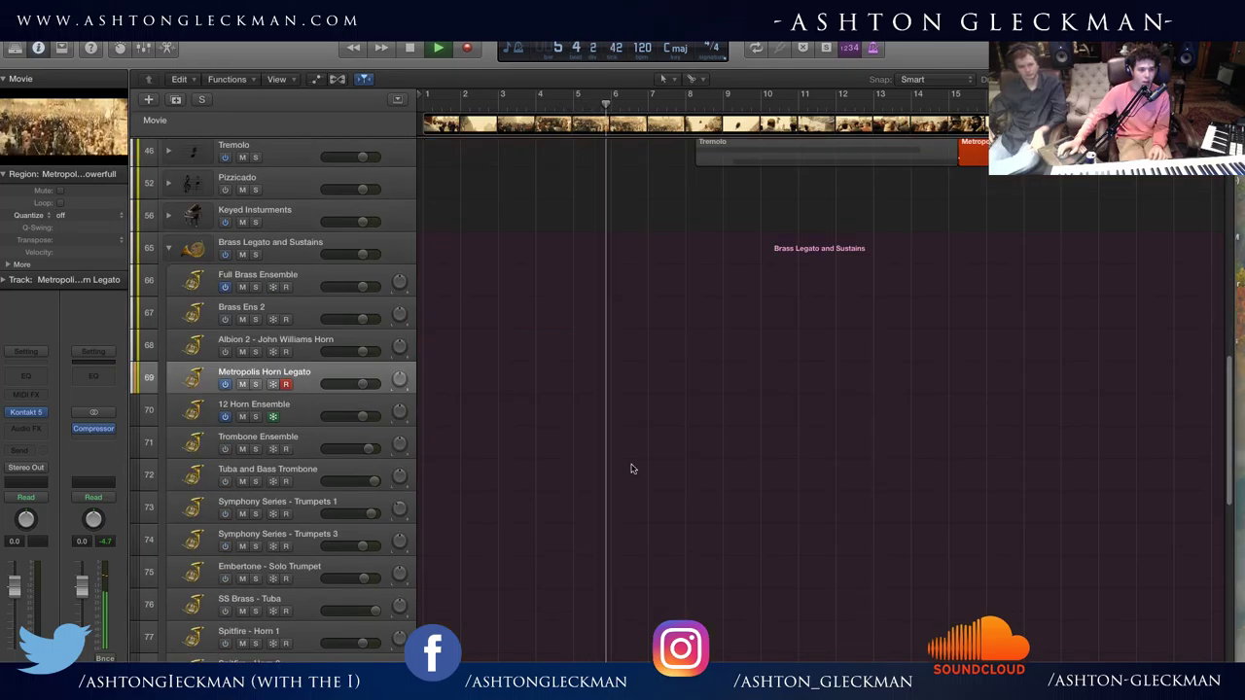
# Open the movie in a floating window during playback and enlarge it across the arrangement
pyautogui.scroll(10, 314, 231)
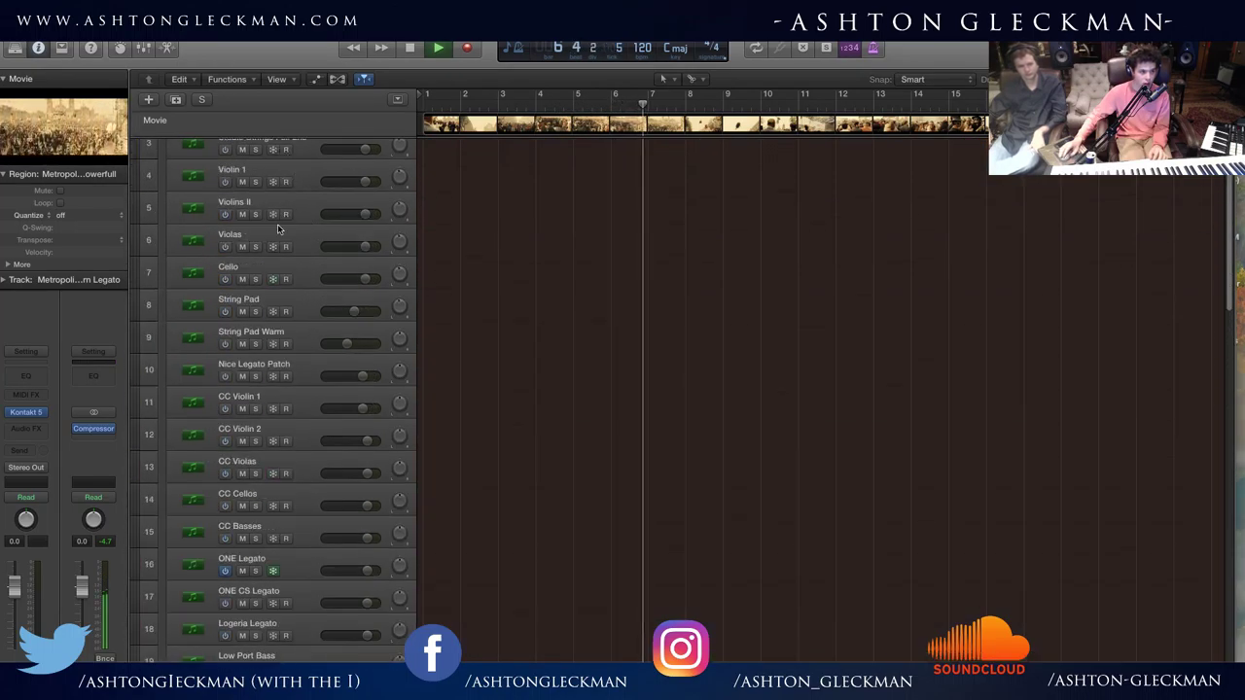
pyautogui.click(73, 139)
pyautogui.moveTo(891, 462); pyautogui.dragTo(408, 110)
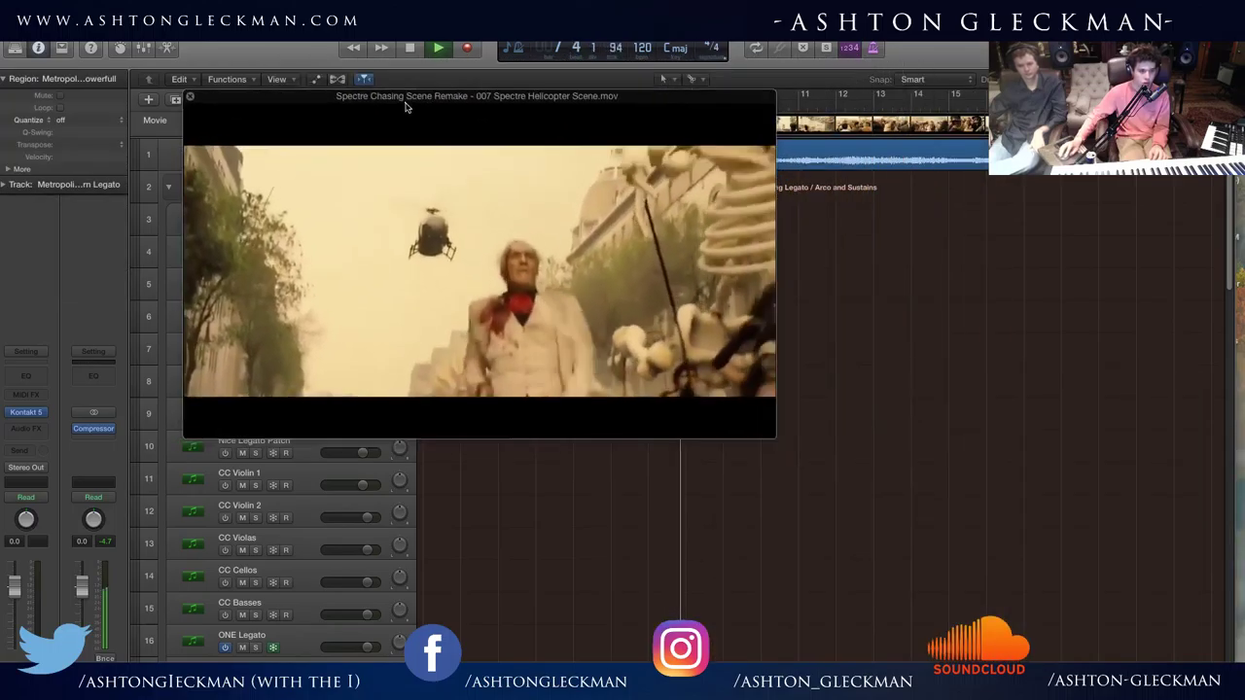
pyautogui.moveTo(773, 438); pyautogui.dragTo(1181, 690)
pyautogui.moveTo(823, 343); pyautogui.dragTo(817, 456)
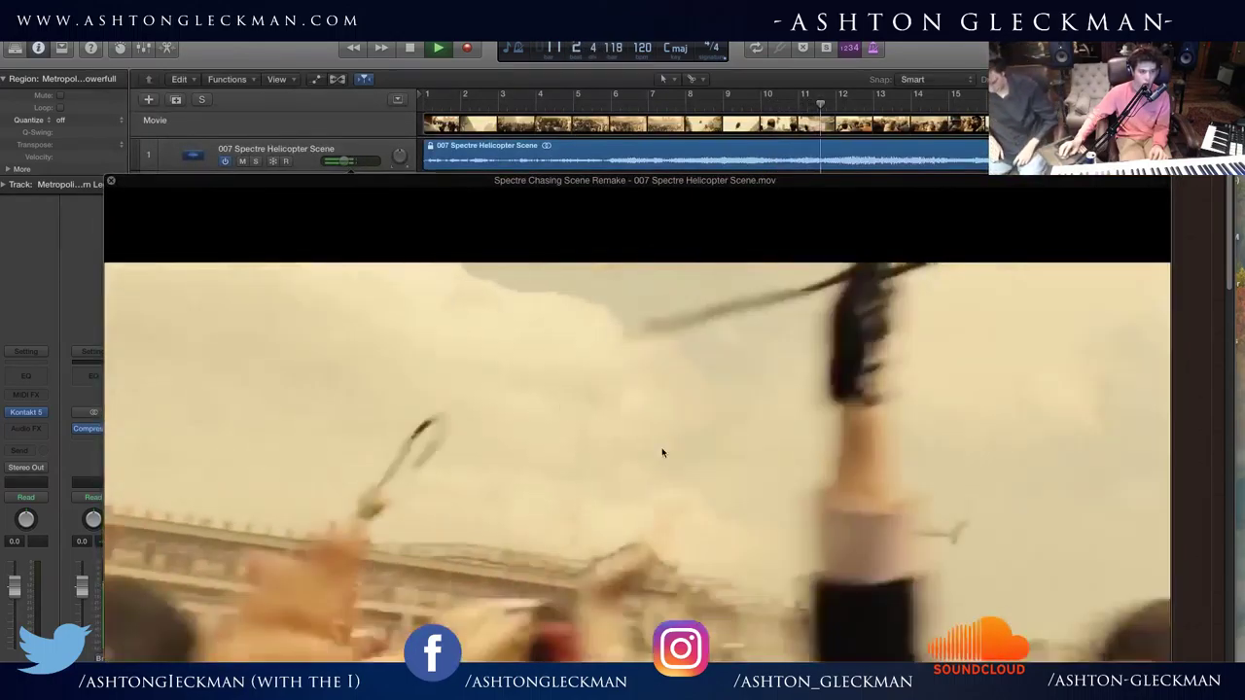
# Reposition the floating movie window and shrink it to uncover the tracks beside and below it
pyautogui.moveTo(661, 451); pyautogui.dragTo(603, 331)
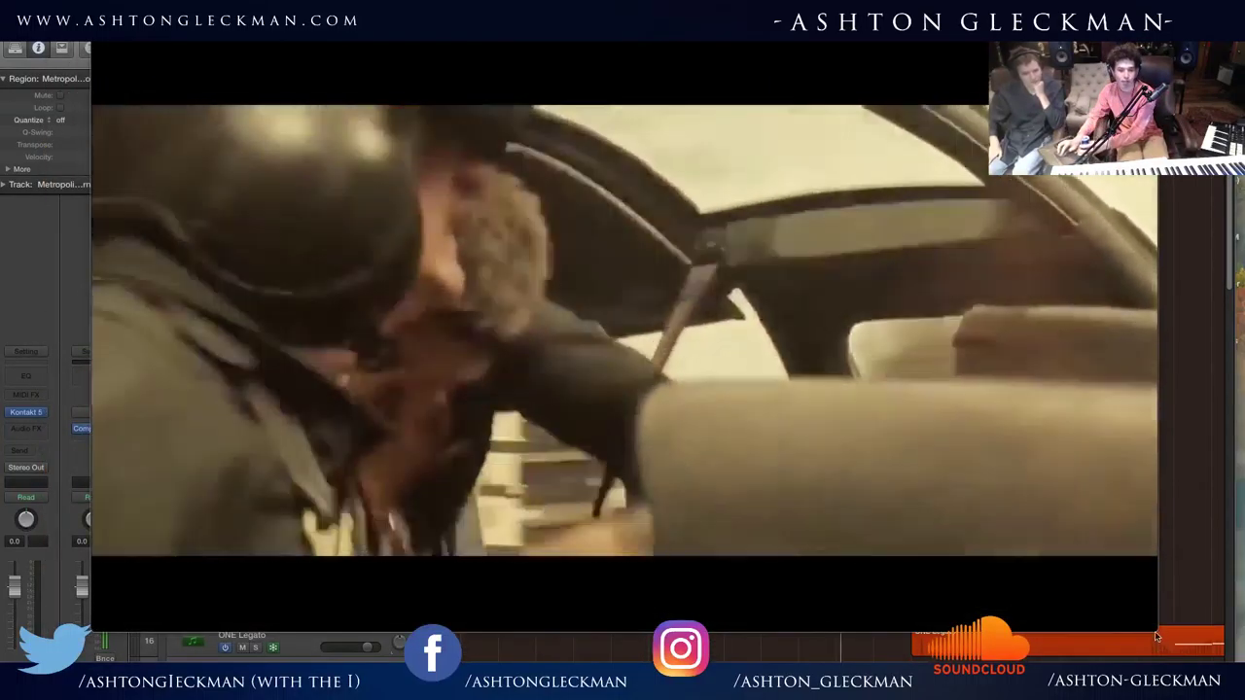
pyautogui.moveTo(1157, 637); pyautogui.dragTo(990, 537)
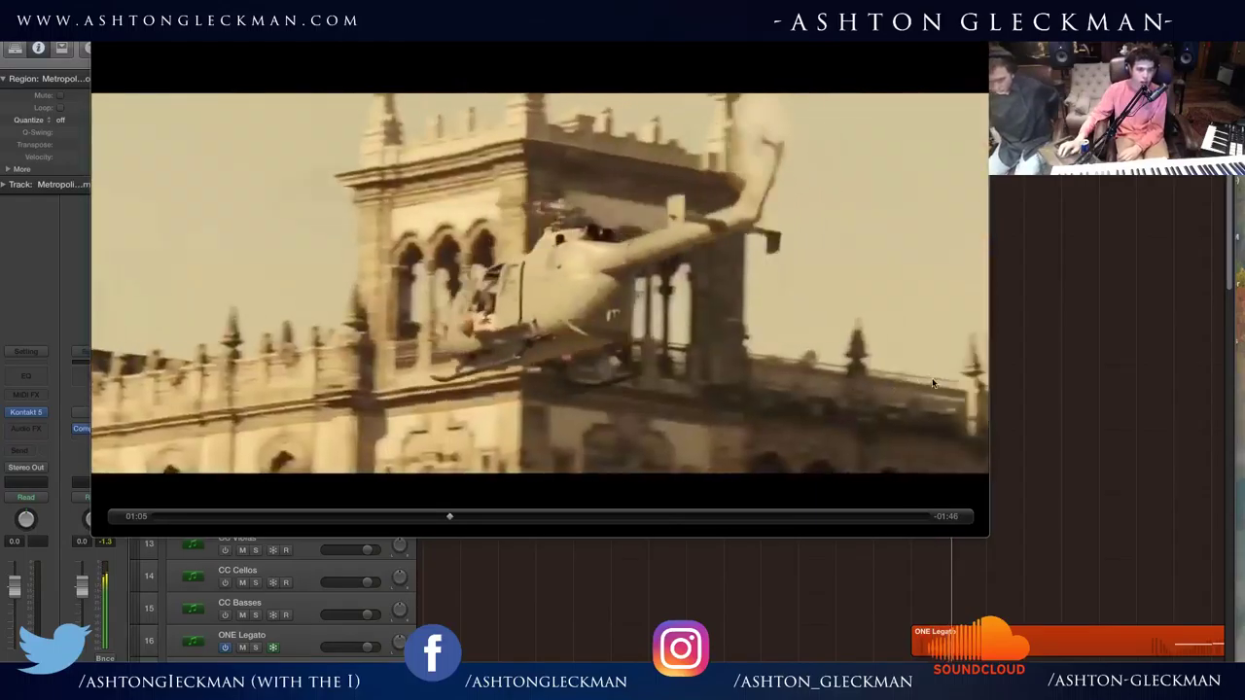
pyautogui.moveTo(901, 351); pyautogui.dragTo(823, 375)
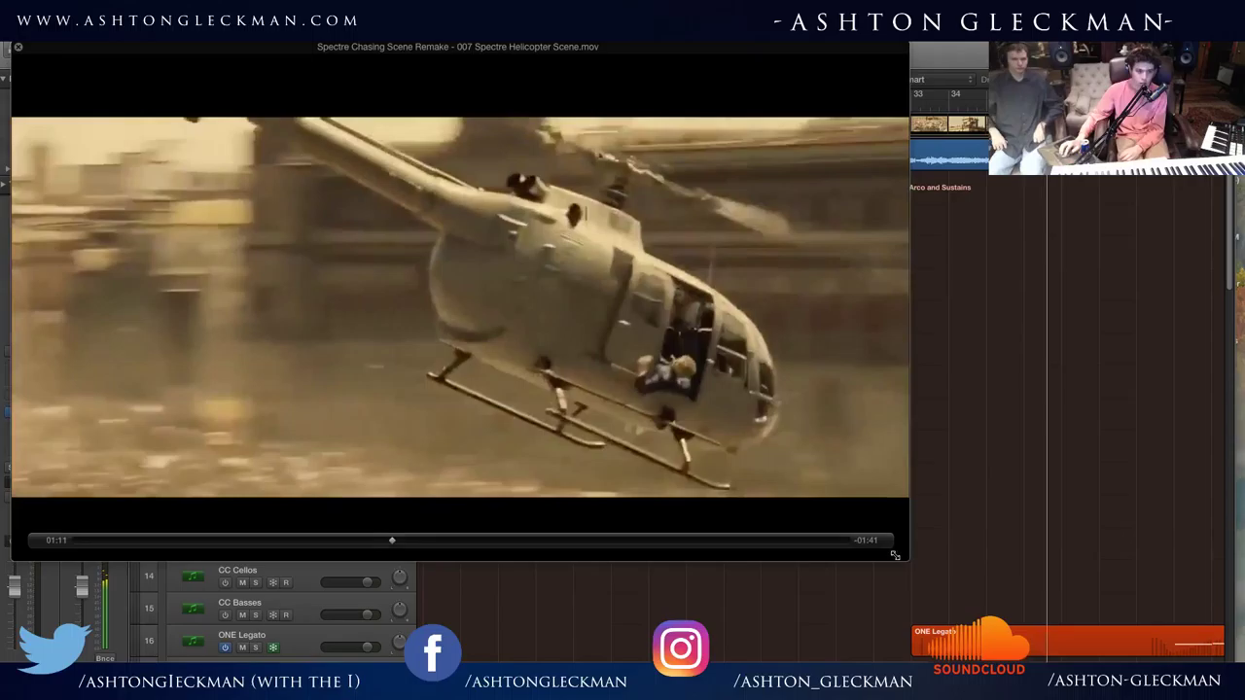
pyautogui.moveTo(910, 562); pyautogui.dragTo(845, 526)
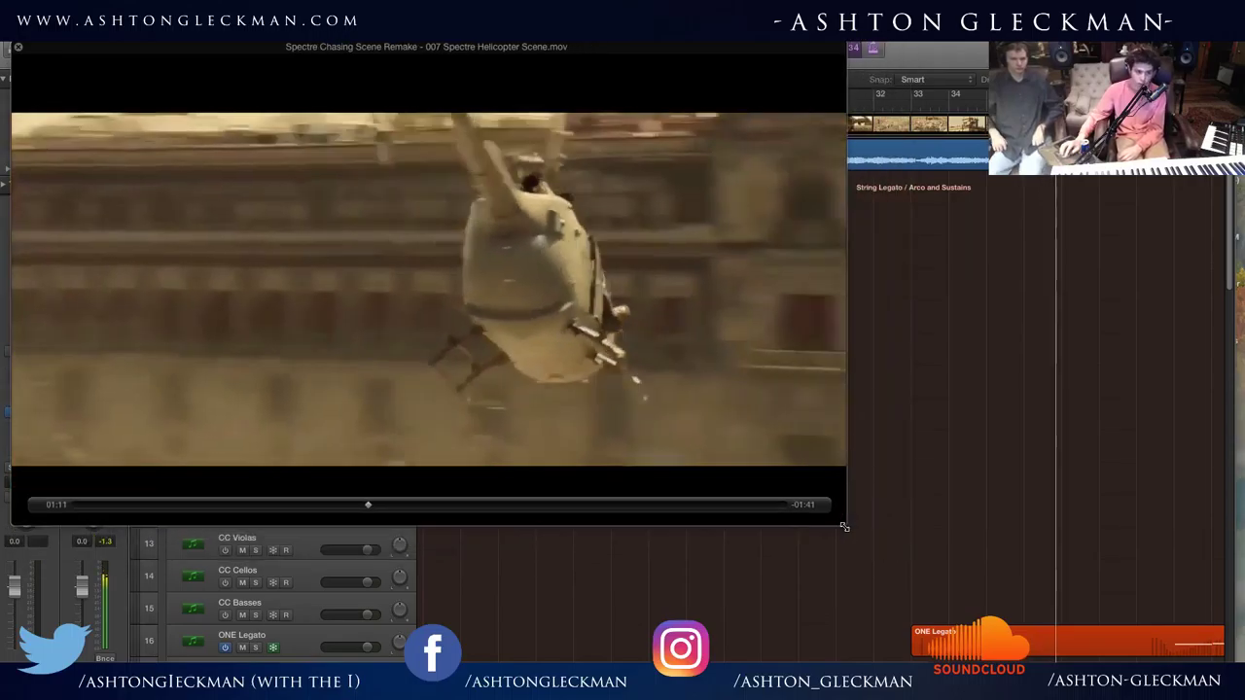
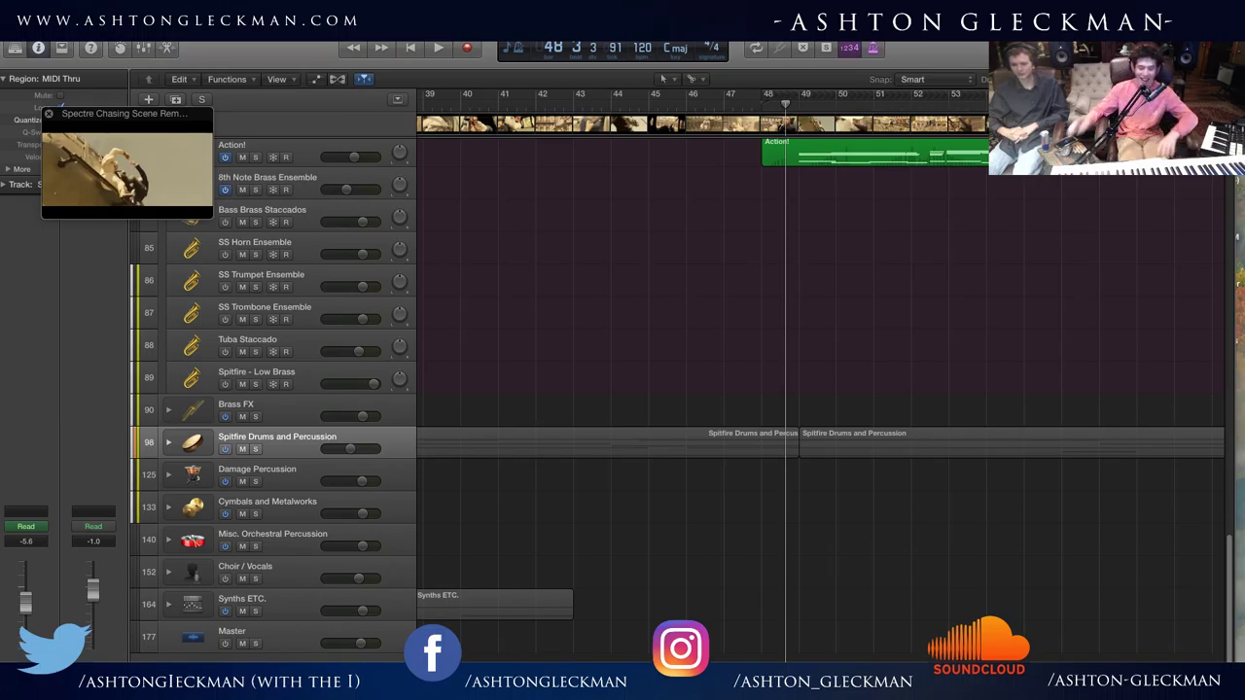
# Play the cue from bar 48 and review the Action!, Metropolis horn and high string regions
pyautogui.click(762, 131)
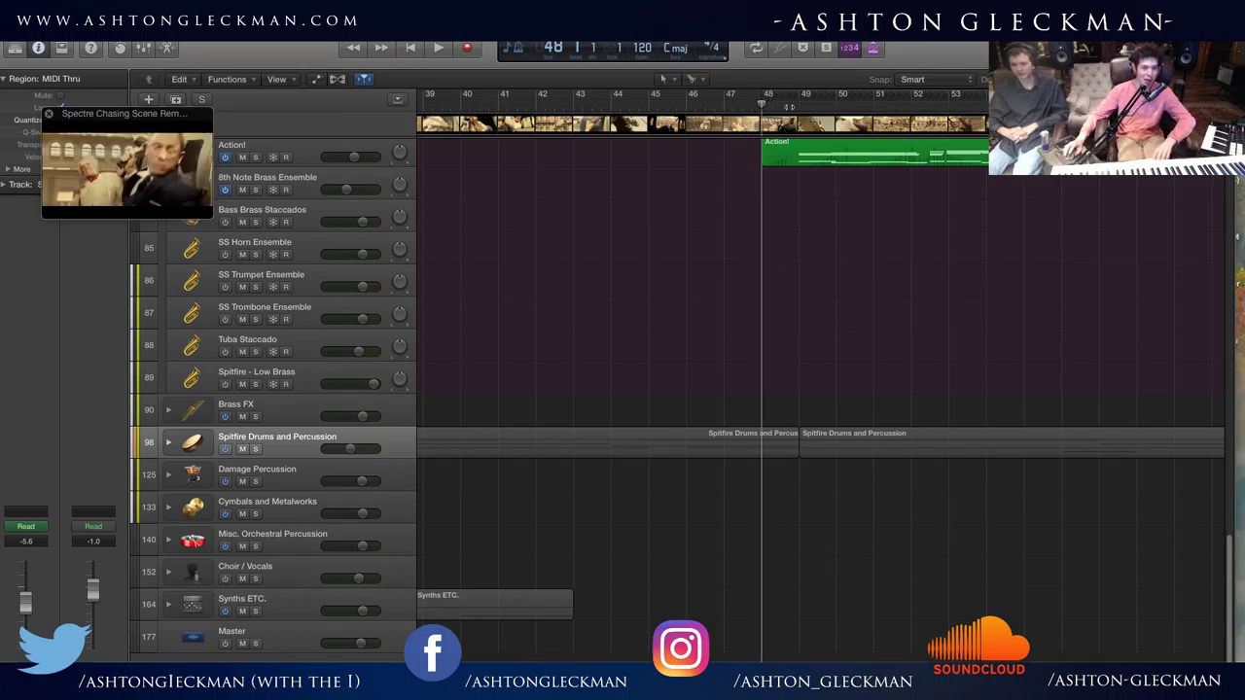
pyautogui.press('space')
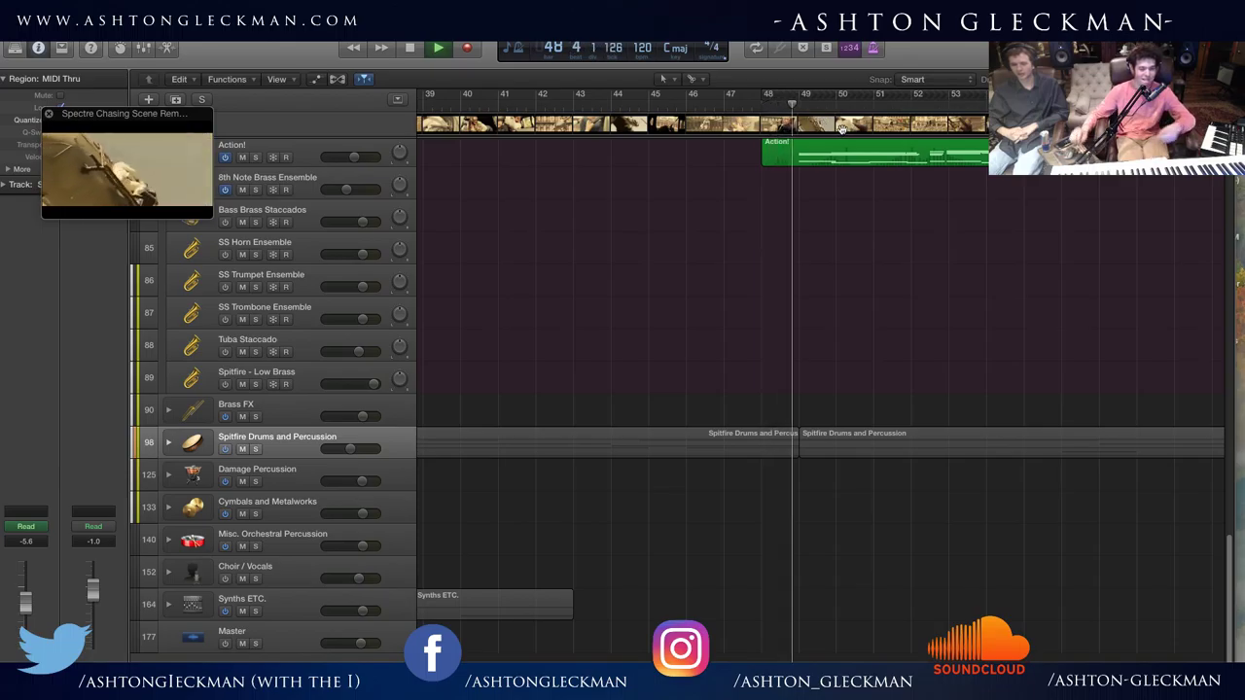
pyautogui.scroll(5, 842, 256)
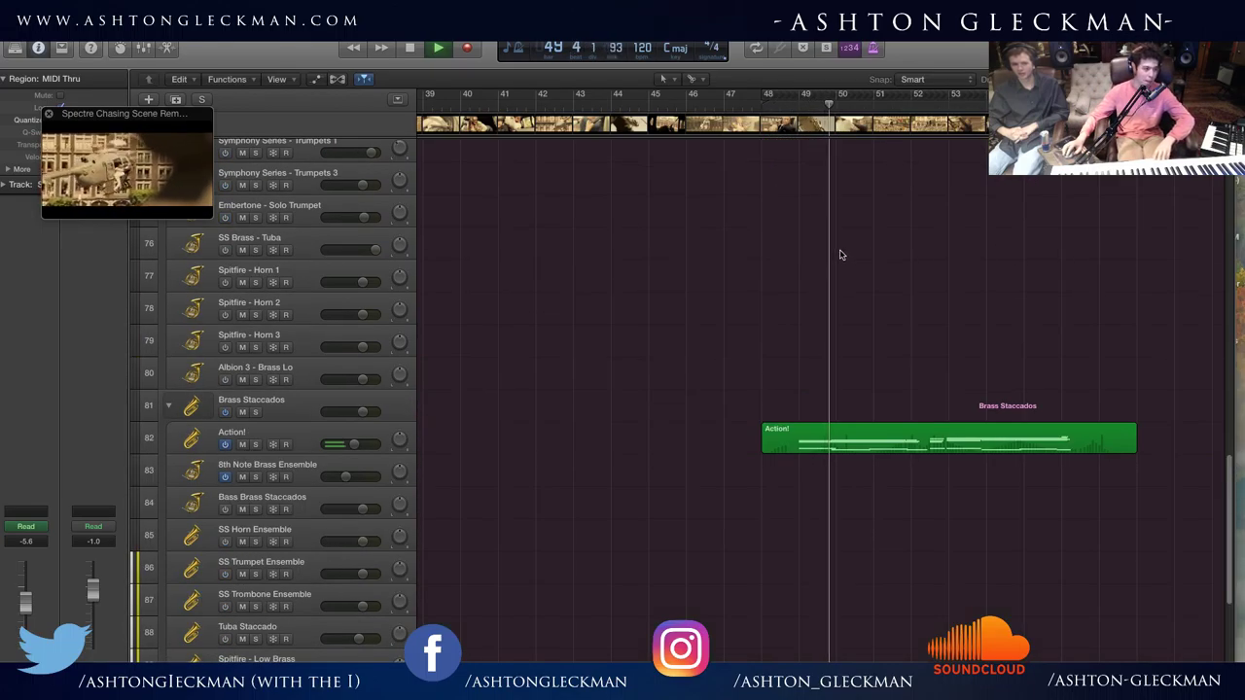
pyautogui.click(167, 406)
pyautogui.press('space')
pyautogui.scroll(8, 864, 448)
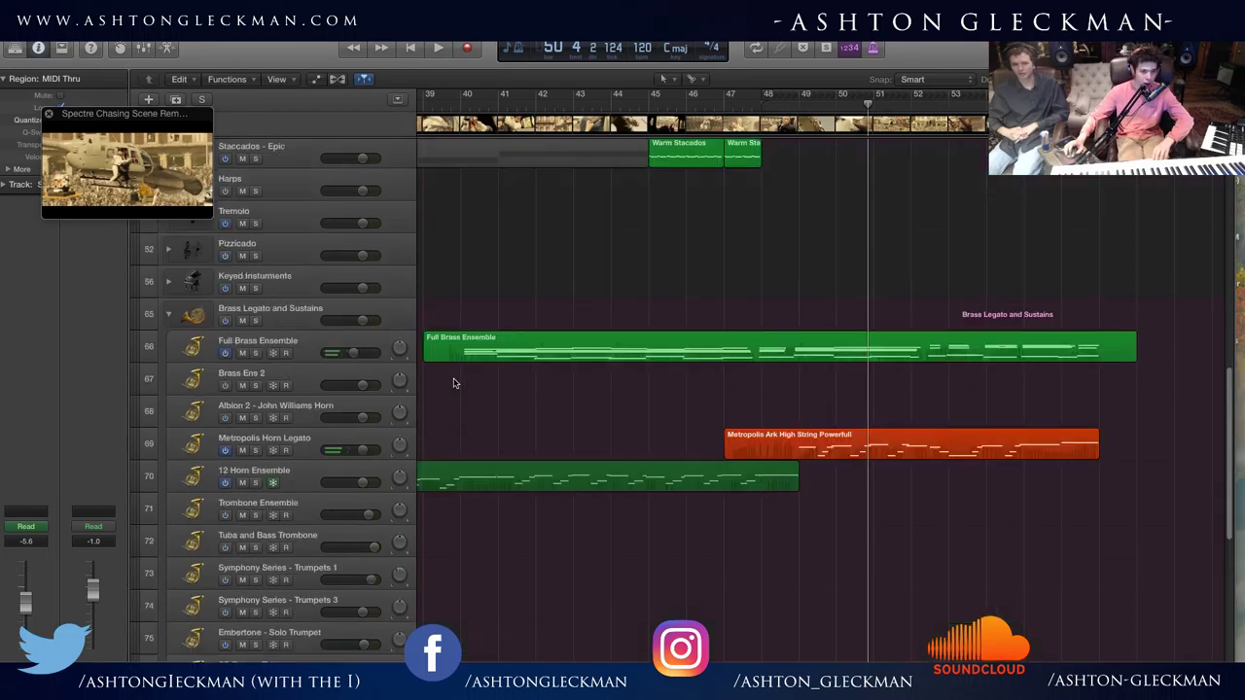
pyautogui.click(854, 535)
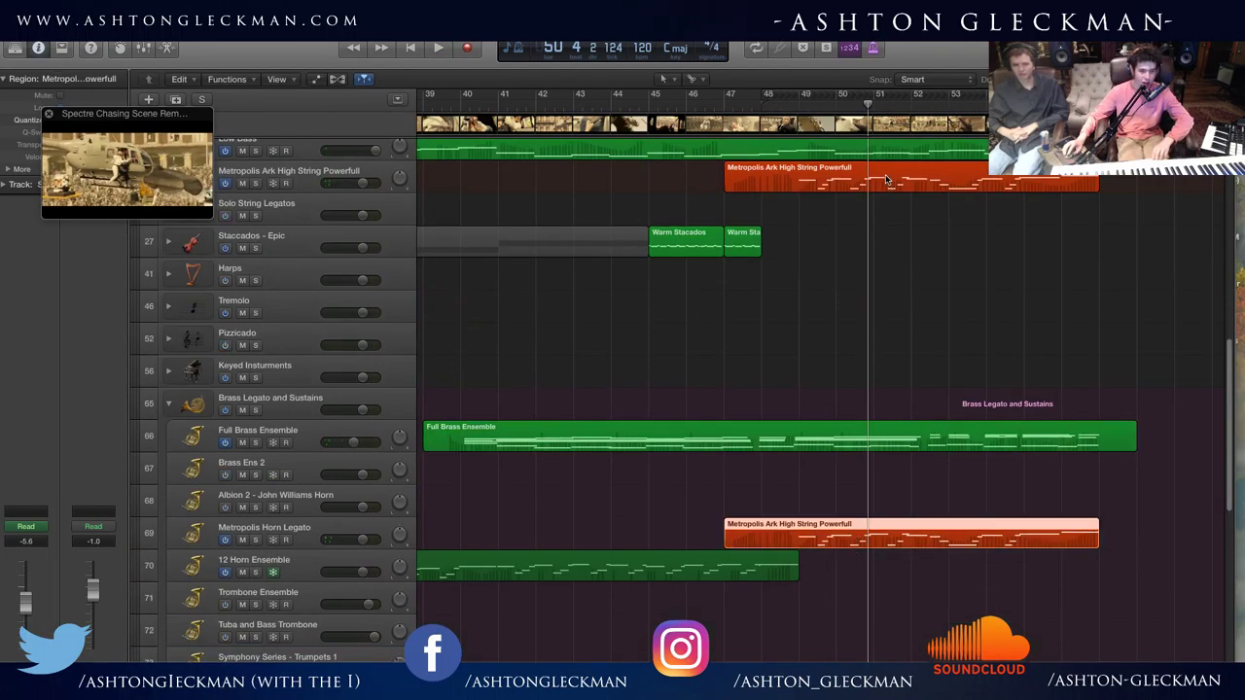
pyautogui.click(717, 403)
# Replay the cue from bar 48 beat 3 and open the Metropolis Ark High String Powerfull region in the Piano Roll
pyautogui.click(781, 105)
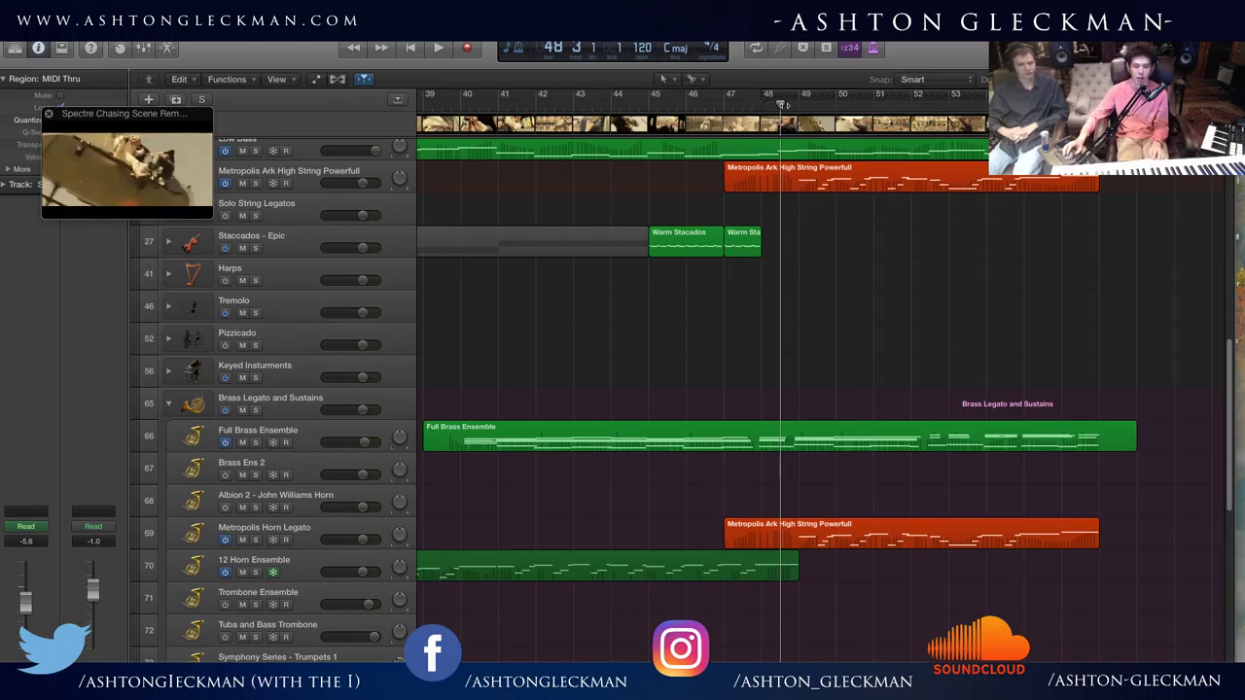
pyautogui.press('space')
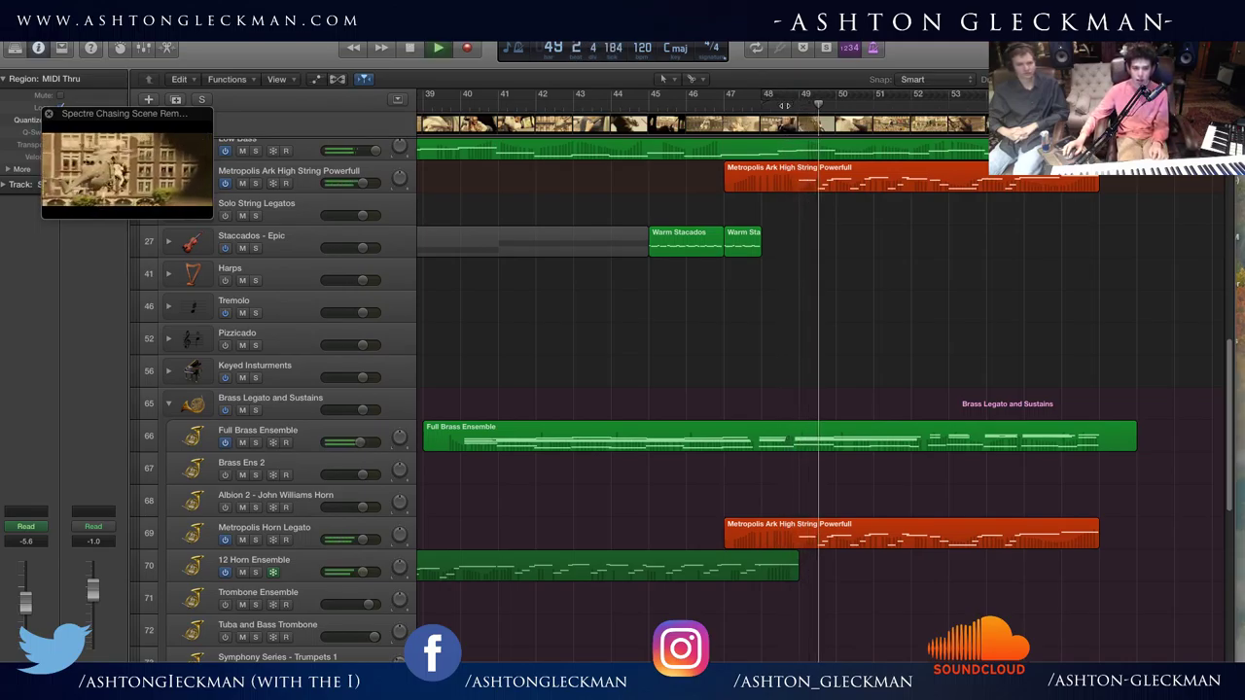
pyautogui.press('space')
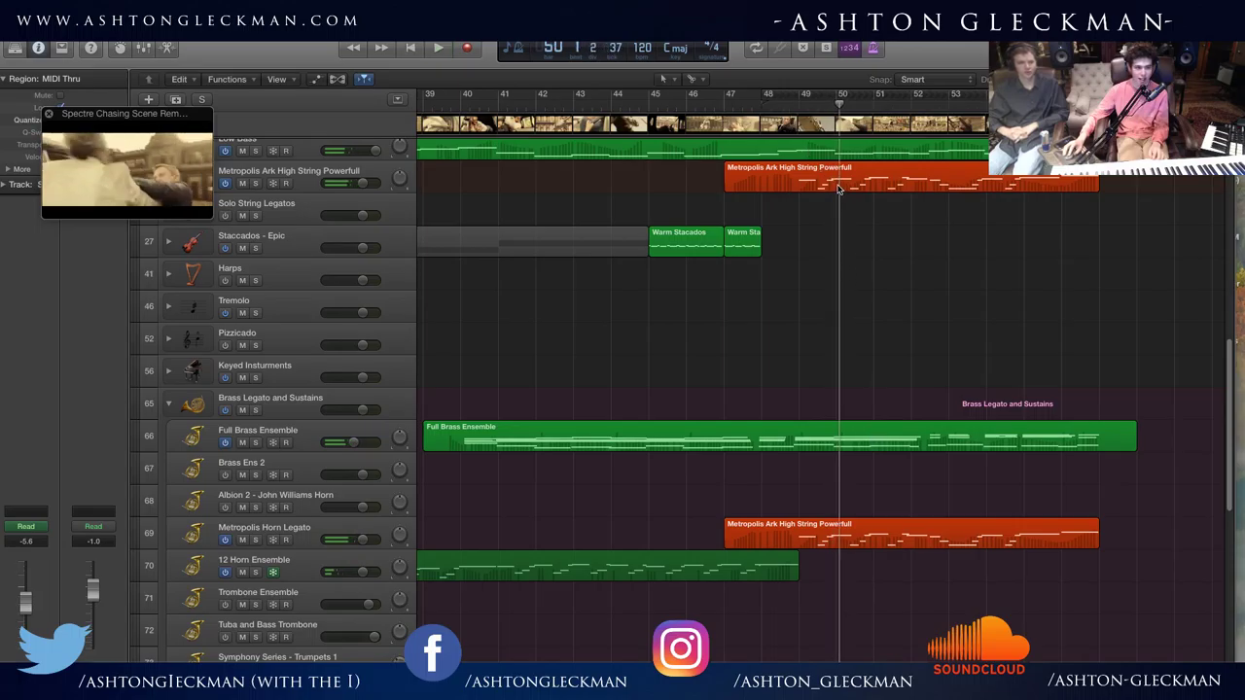
pyautogui.doubleClick(778, 178)
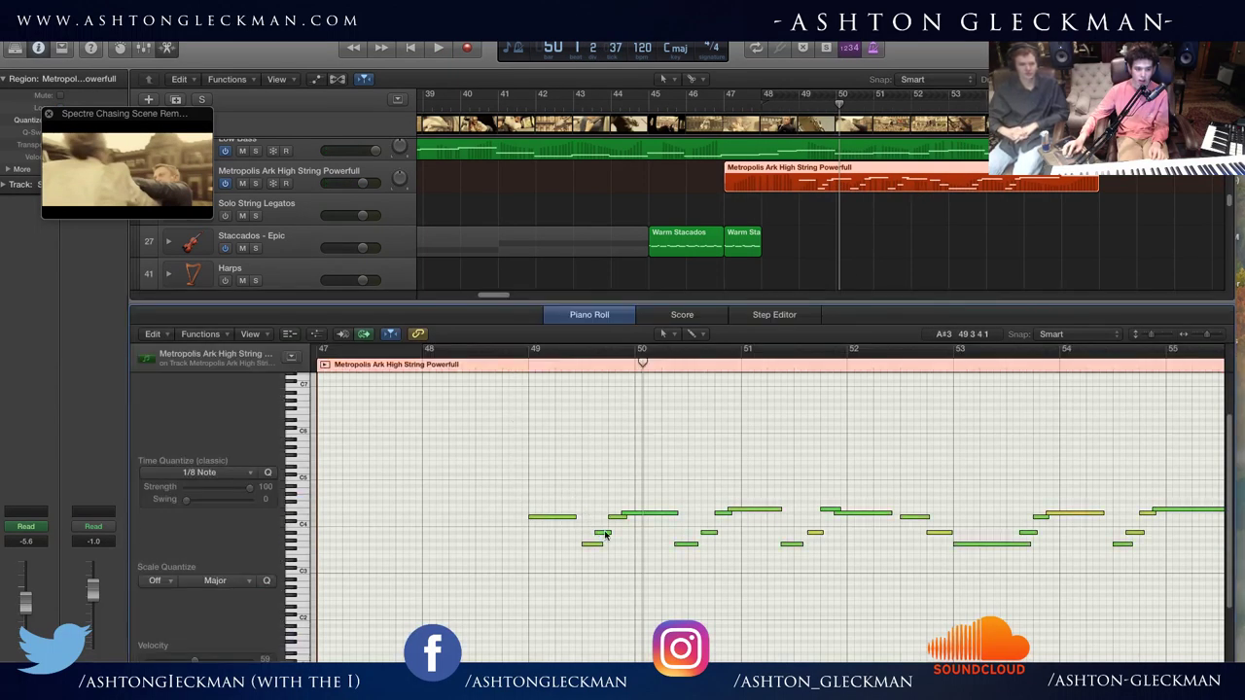
# Move the long note just before bar 50 to start on bar 50 and check the phrase from bar 49 beat 3
pyautogui.moveTo(628, 512); pyautogui.dragTo(646, 517)
pyautogui.click(604, 533)
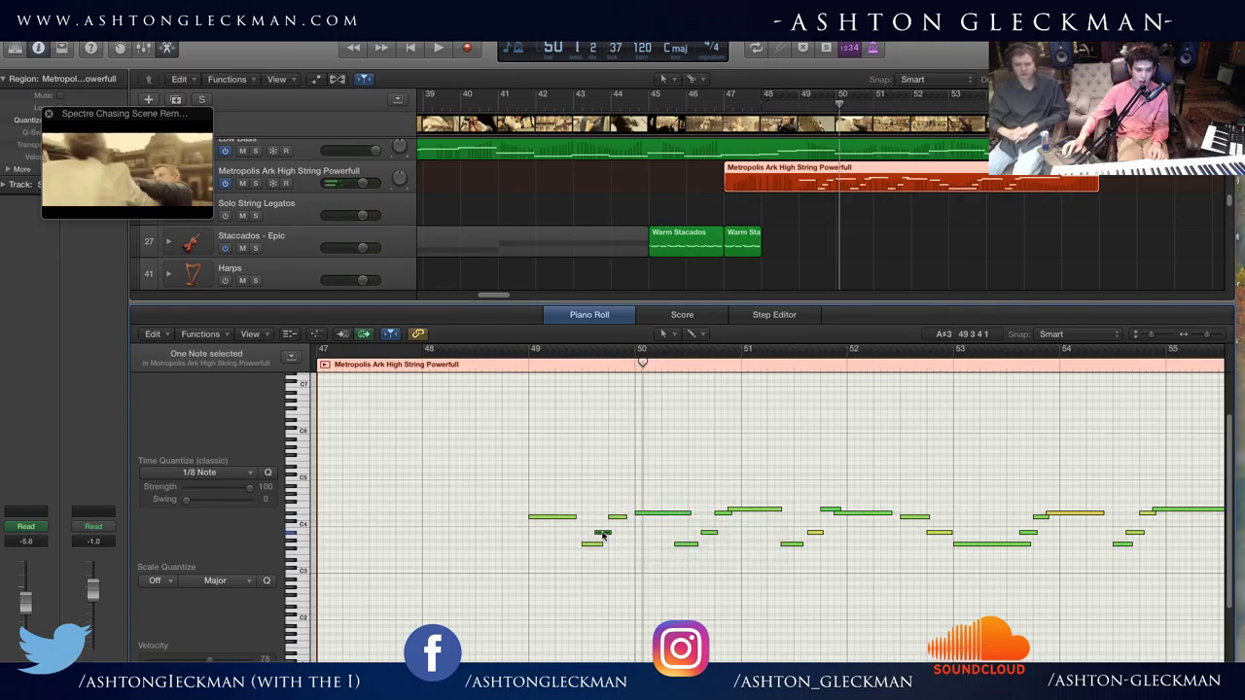
pyautogui.click(618, 517)
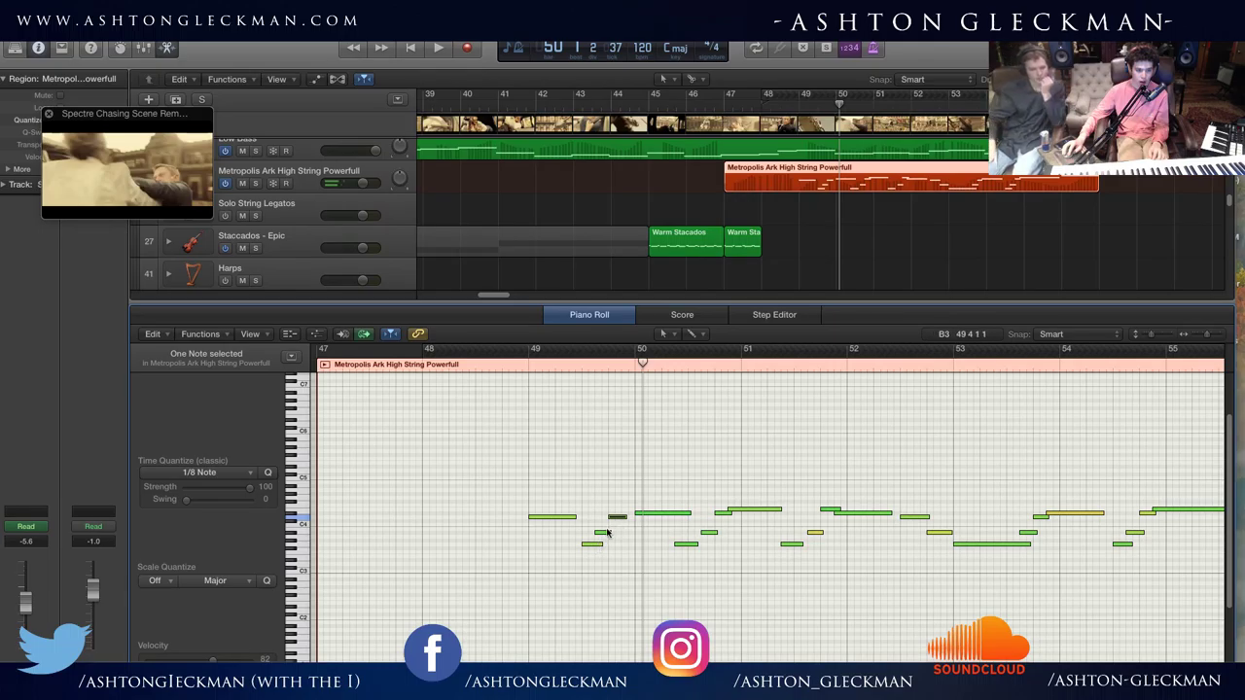
pyautogui.click(582, 362)
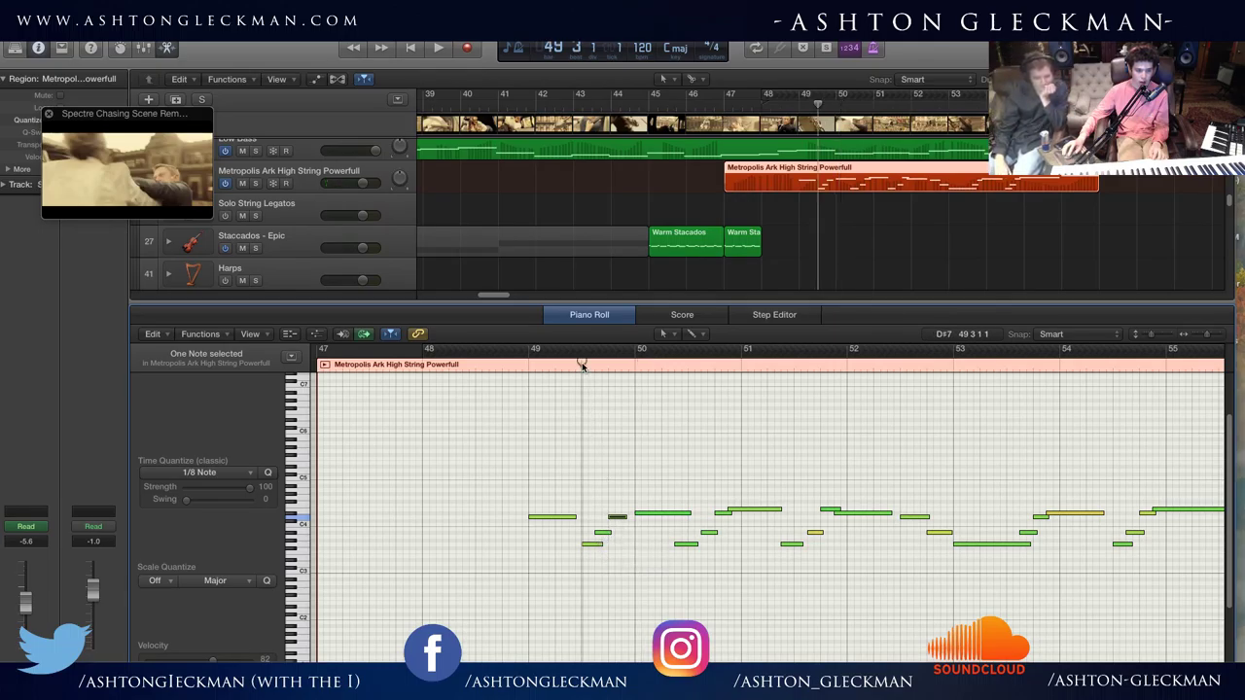
pyautogui.press('space')
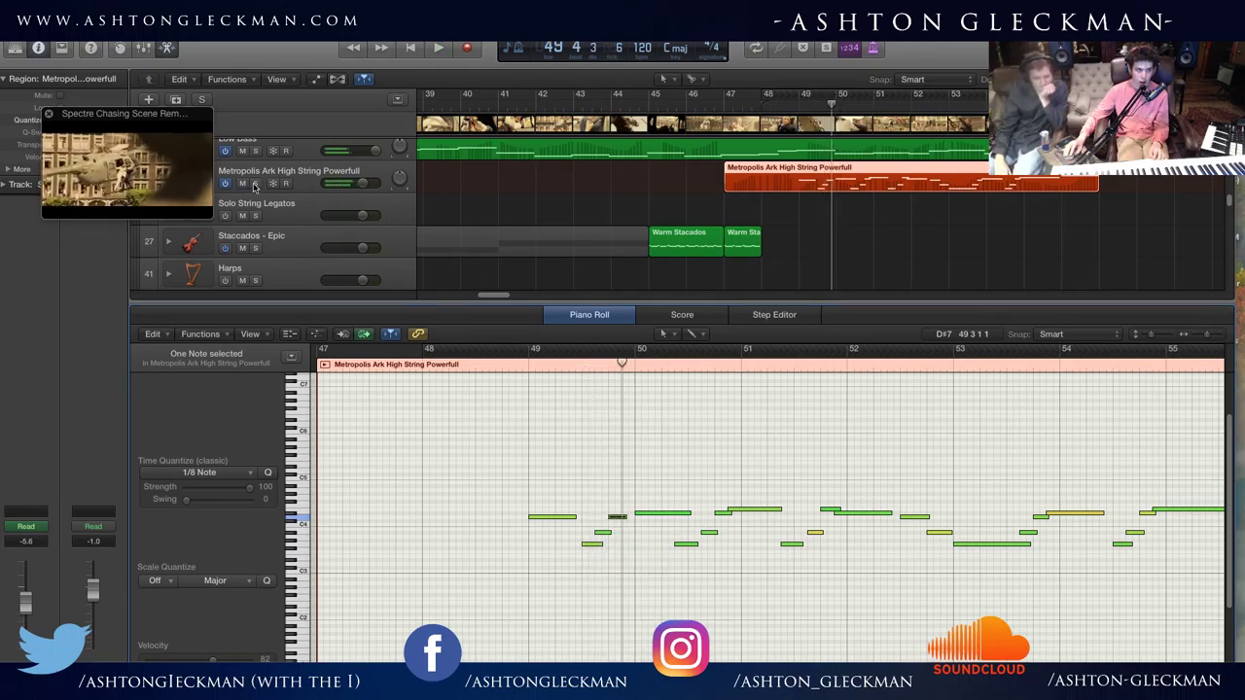
pyautogui.press('space')
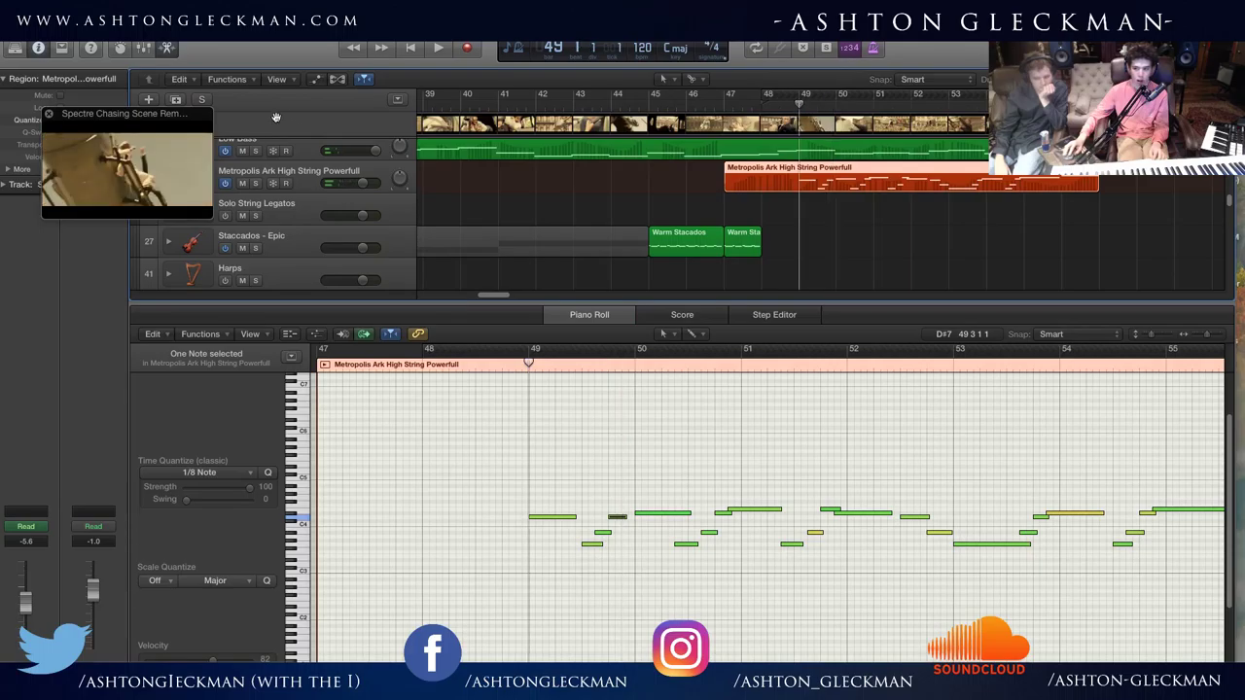
# Solo the Metropolis Ark High String Powerfull track and listen to its melody from bar 49
pyautogui.click(256, 183)
pyautogui.press('space')
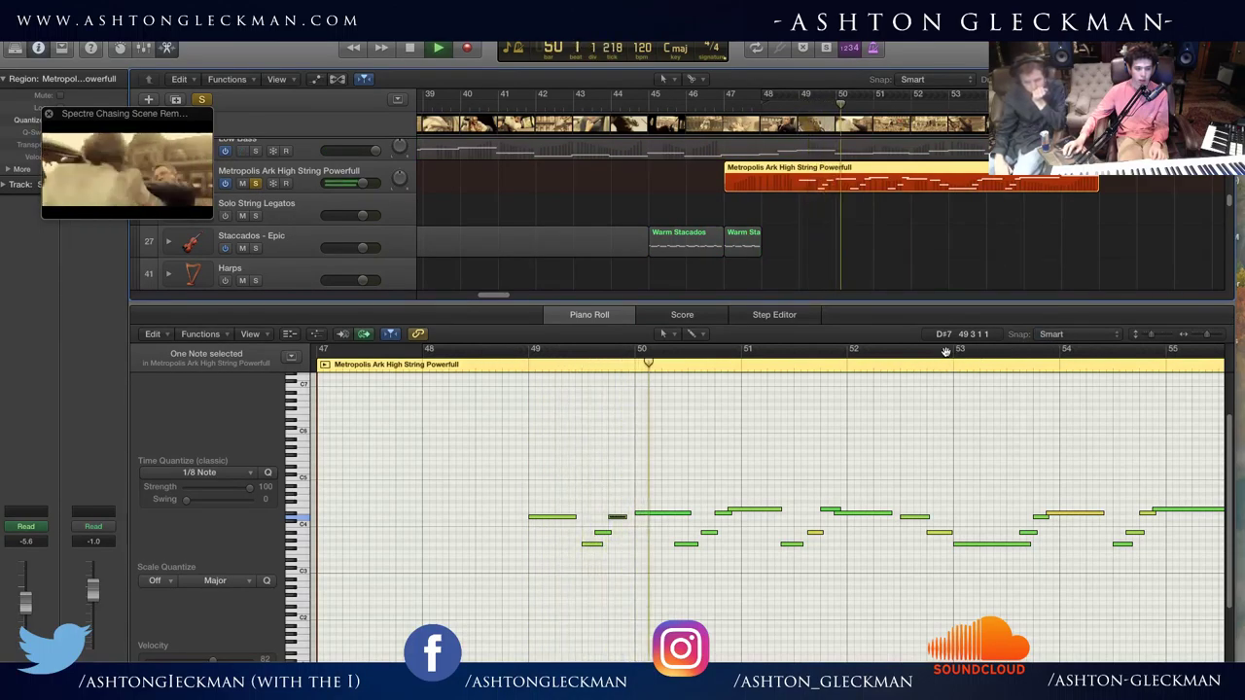
pyautogui.press('space')
# Shift the long note at bar 50 slightly earlier and play the melody into bar 51
pyautogui.click(641, 513)
pyautogui.moveTo(641, 516); pyautogui.dragTo(635, 516)
pyautogui.press('space')
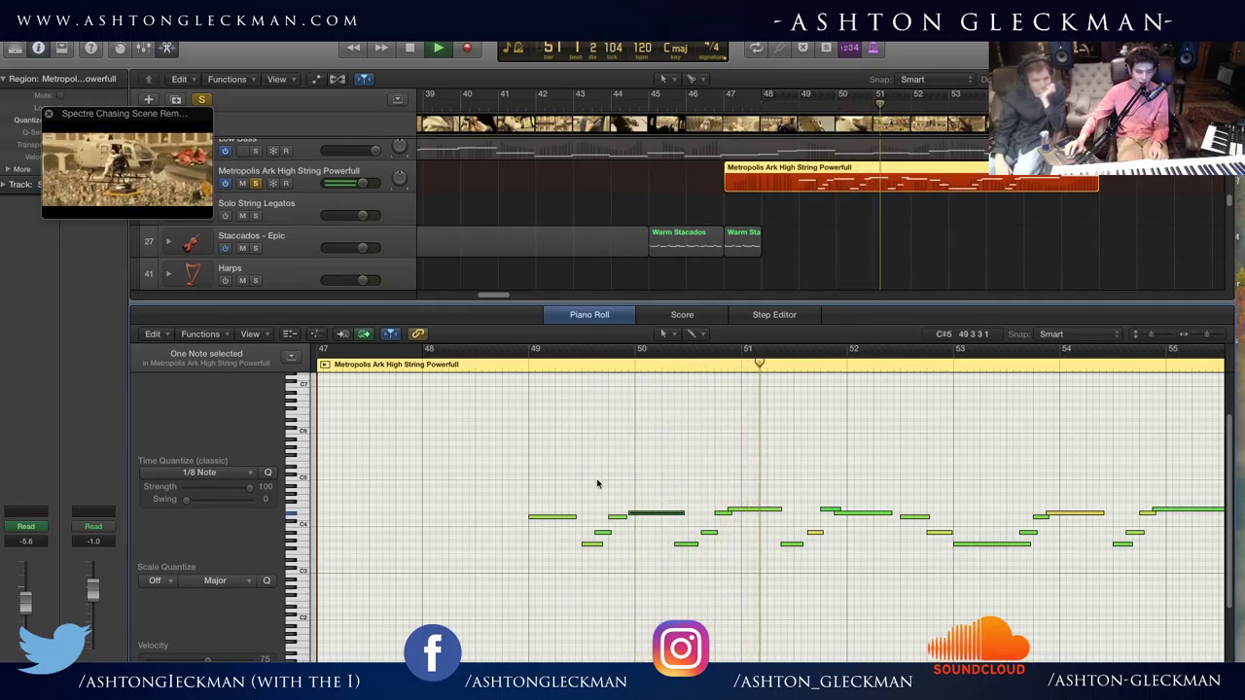
pyautogui.press('space')
# Select all notes in the high string region and move them 40 ticks later, without changing their pitch
pyautogui.press('super+a')
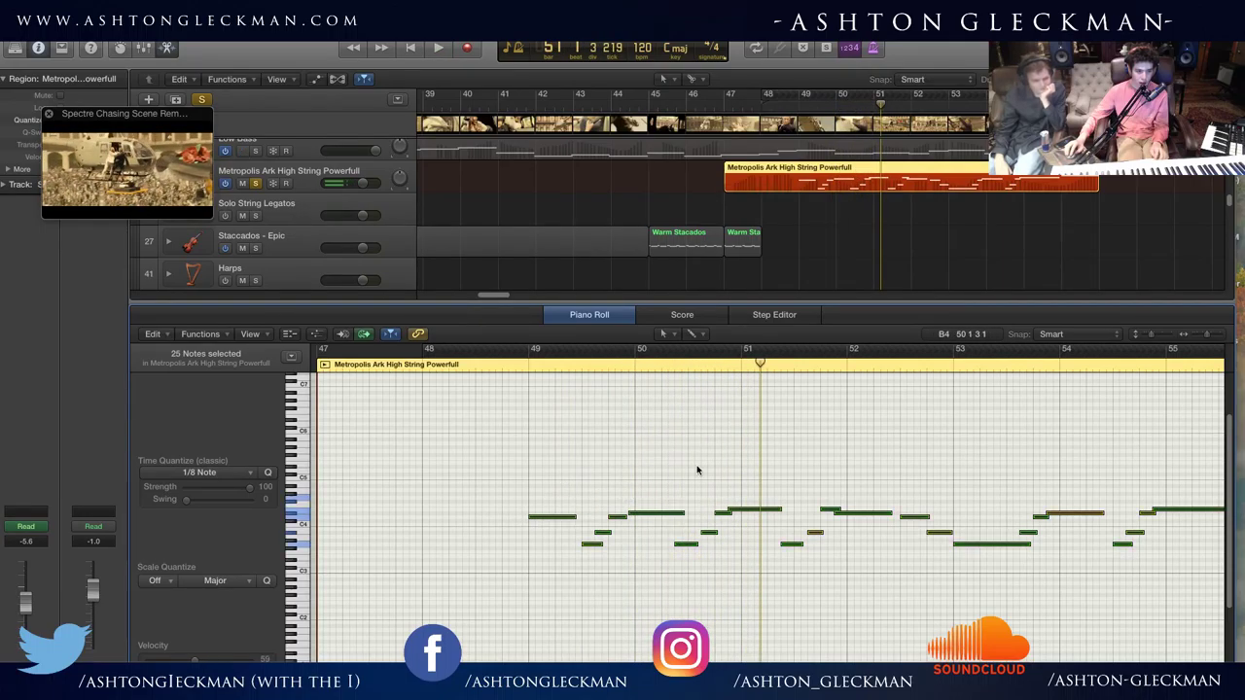
pyautogui.click(1203, 334)
pyautogui.click(1208, 334)
pyautogui.click(1209, 338)
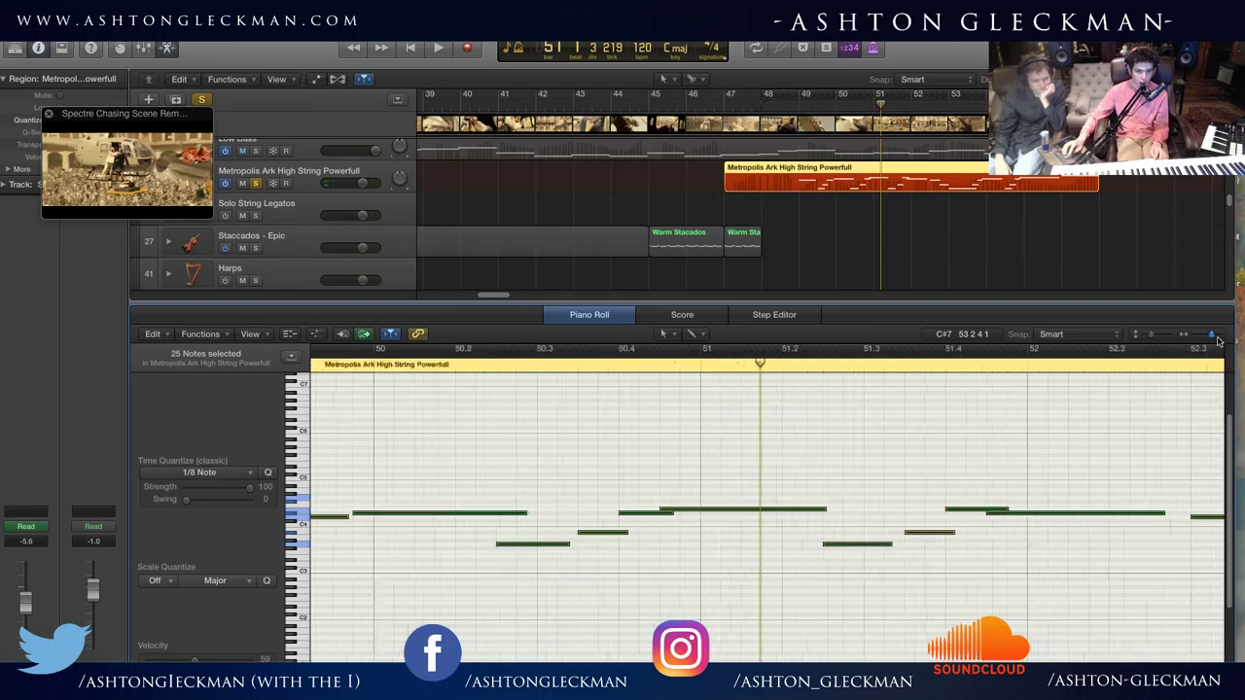
pyautogui.click(582, 513)
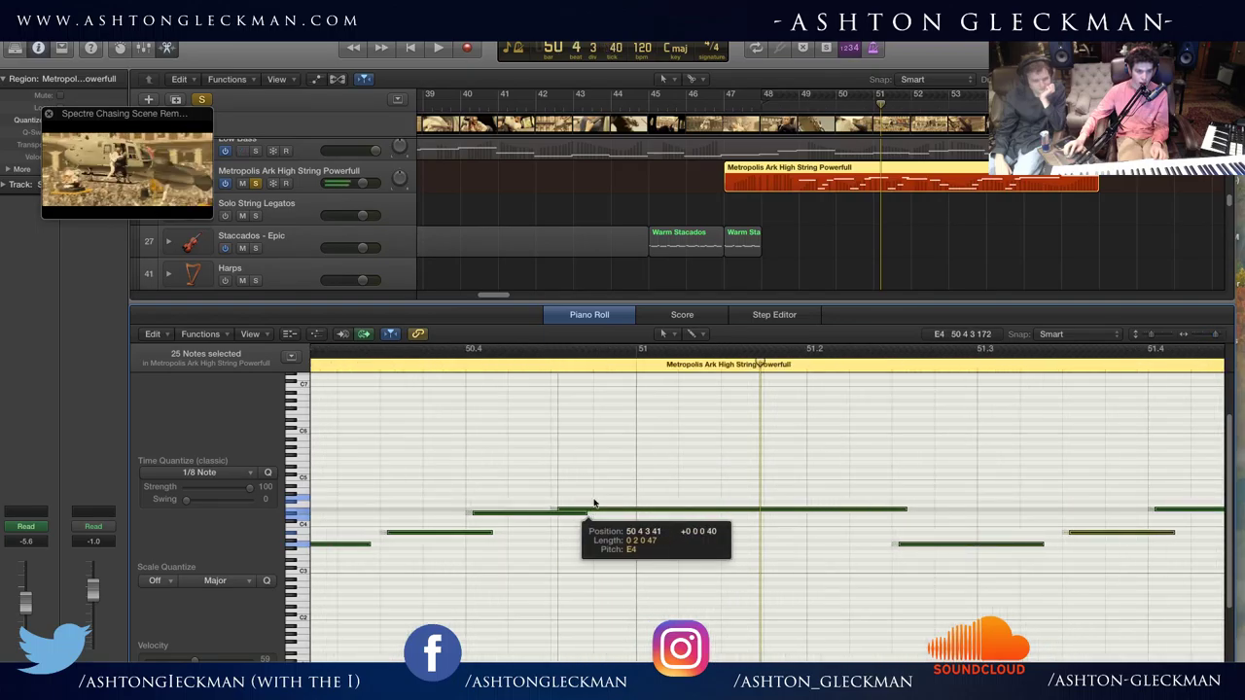
# Play the high string melody from around bar 49 and close the Piano Roll
pyautogui.click(801, 98)
pyautogui.press('space')
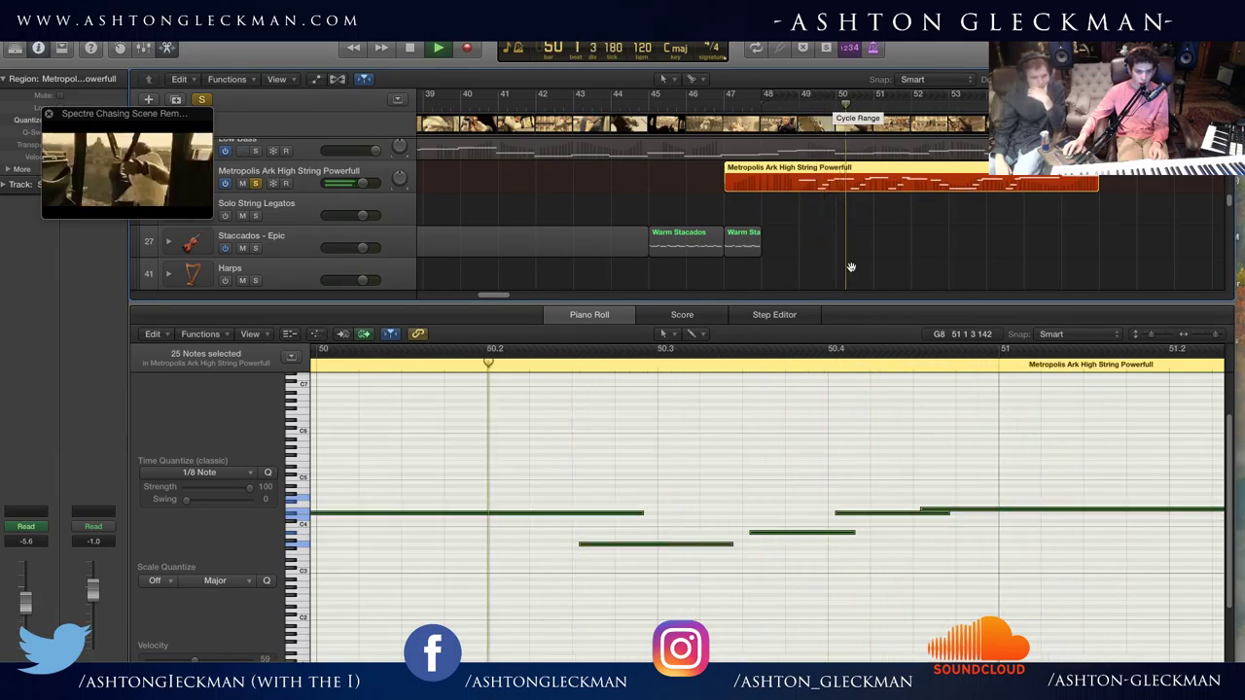
pyautogui.press('space')
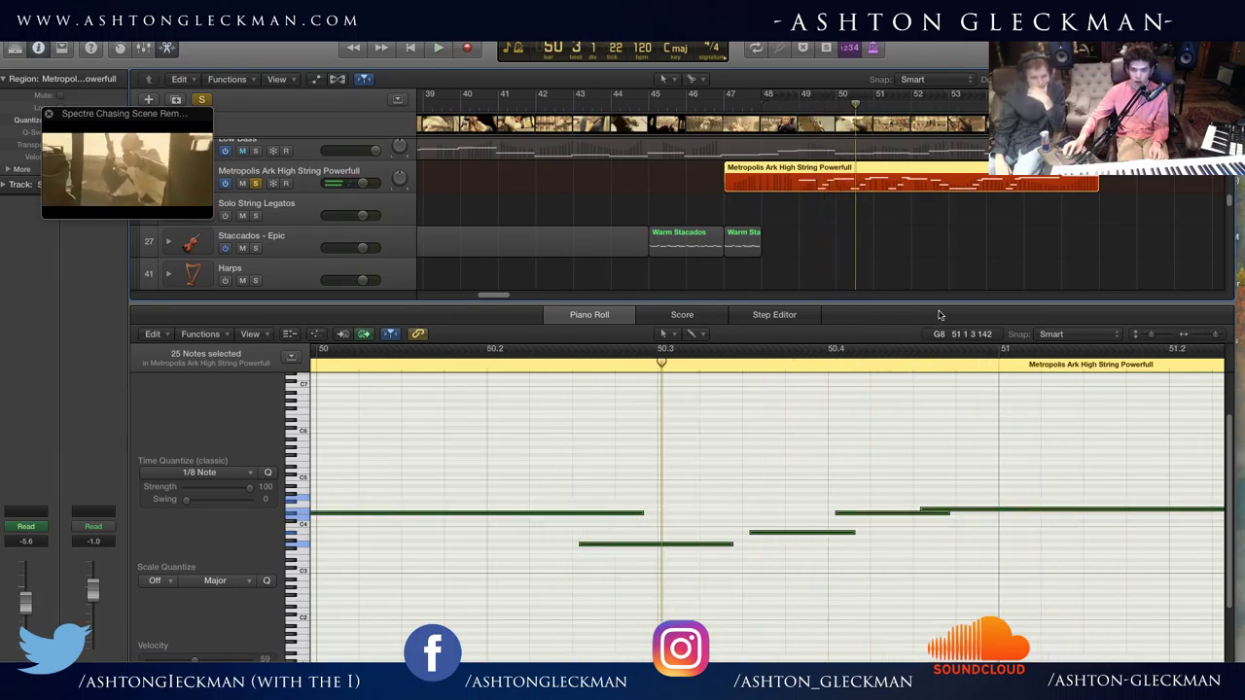
pyautogui.press('e')
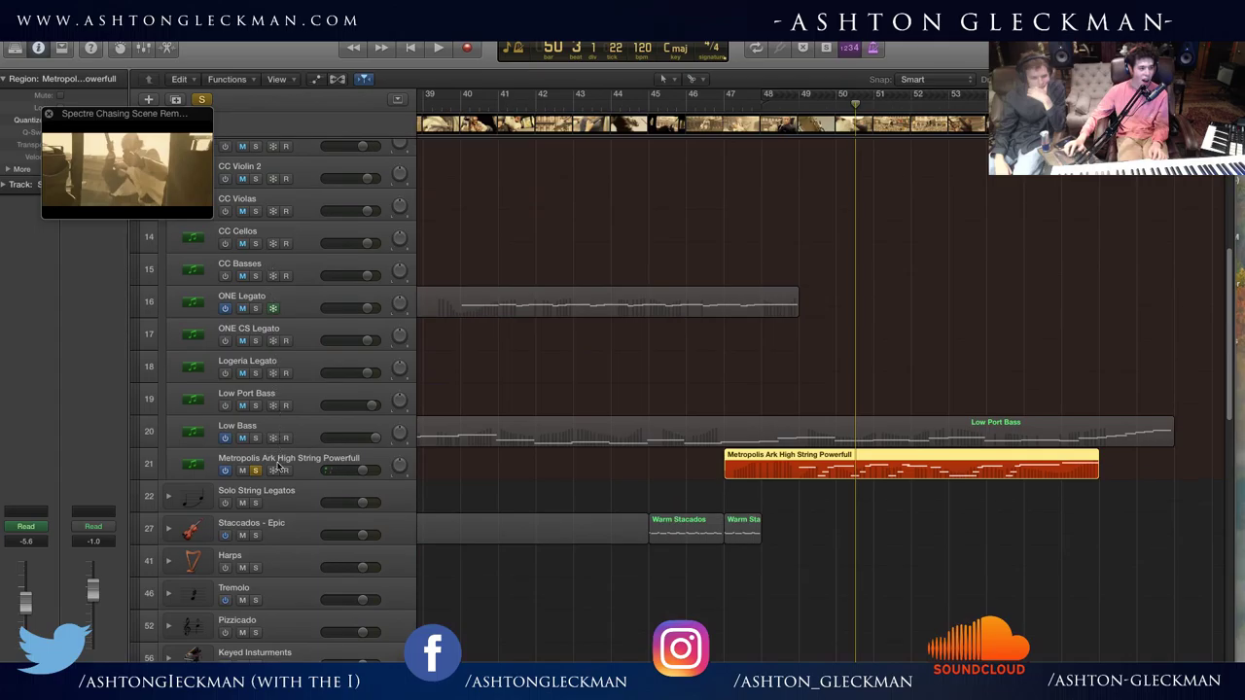
# Turn off the solo, collapse the string and brass stacks, expand the Keyed Insturments stack and select its EP 1 track
pyautogui.scroll(-8, 524, 503)
pyautogui.scroll(-5, 523, 503)
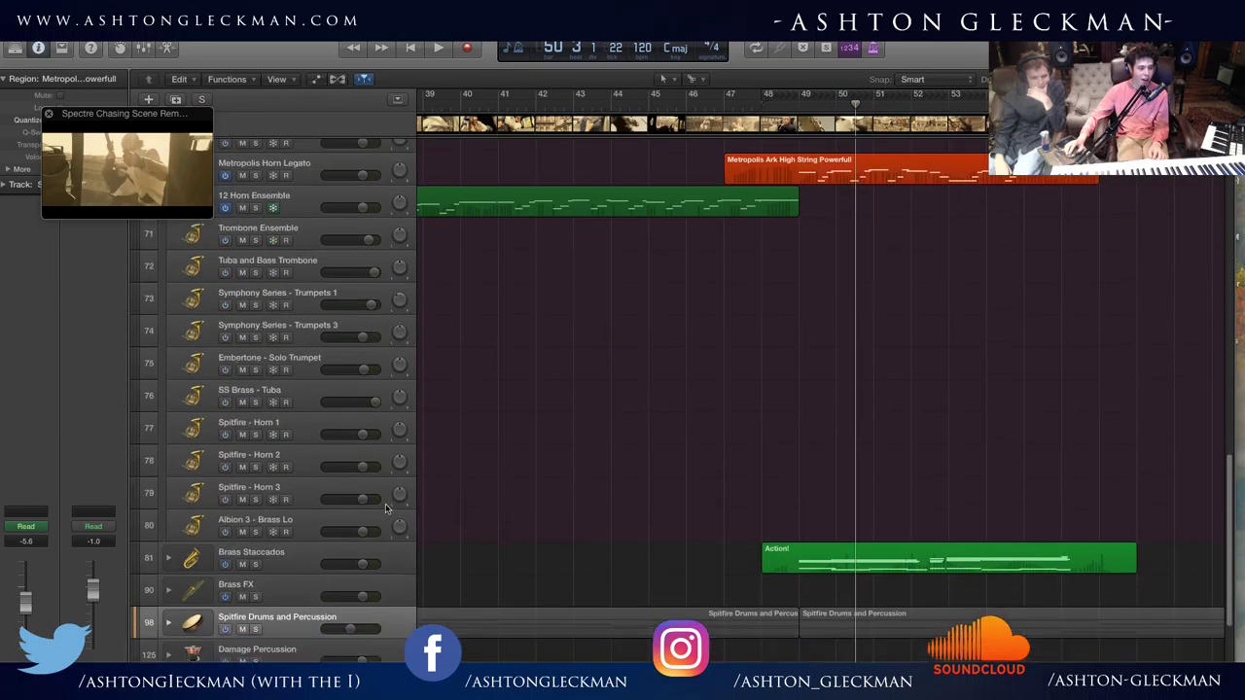
pyautogui.scroll(5, 363, 498)
pyautogui.scroll(-1, 191, 303)
pyautogui.click(171, 281)
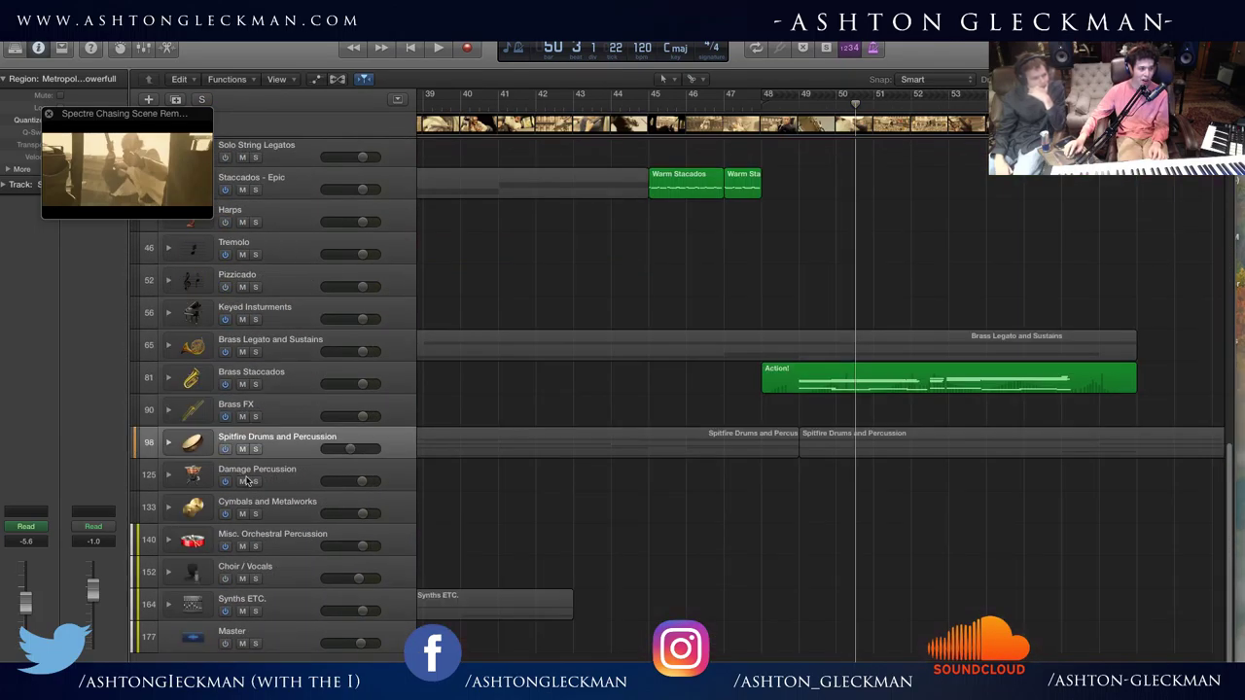
pyautogui.click(168, 312)
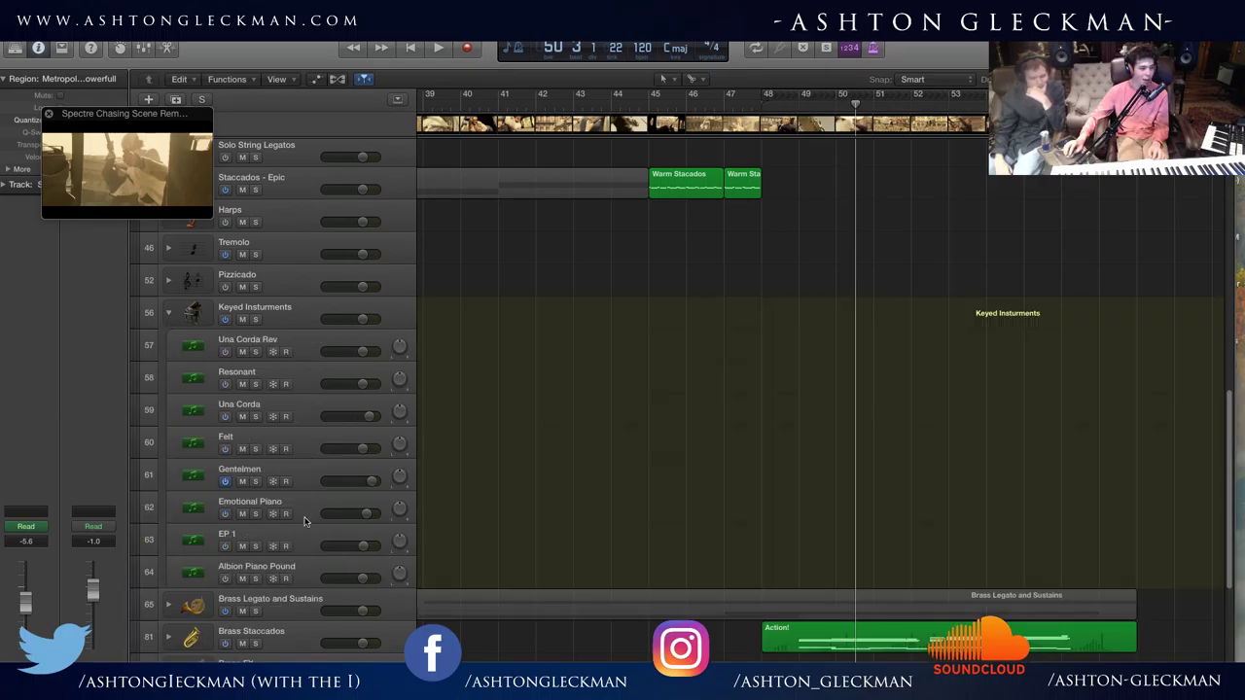
pyautogui.click(309, 531)
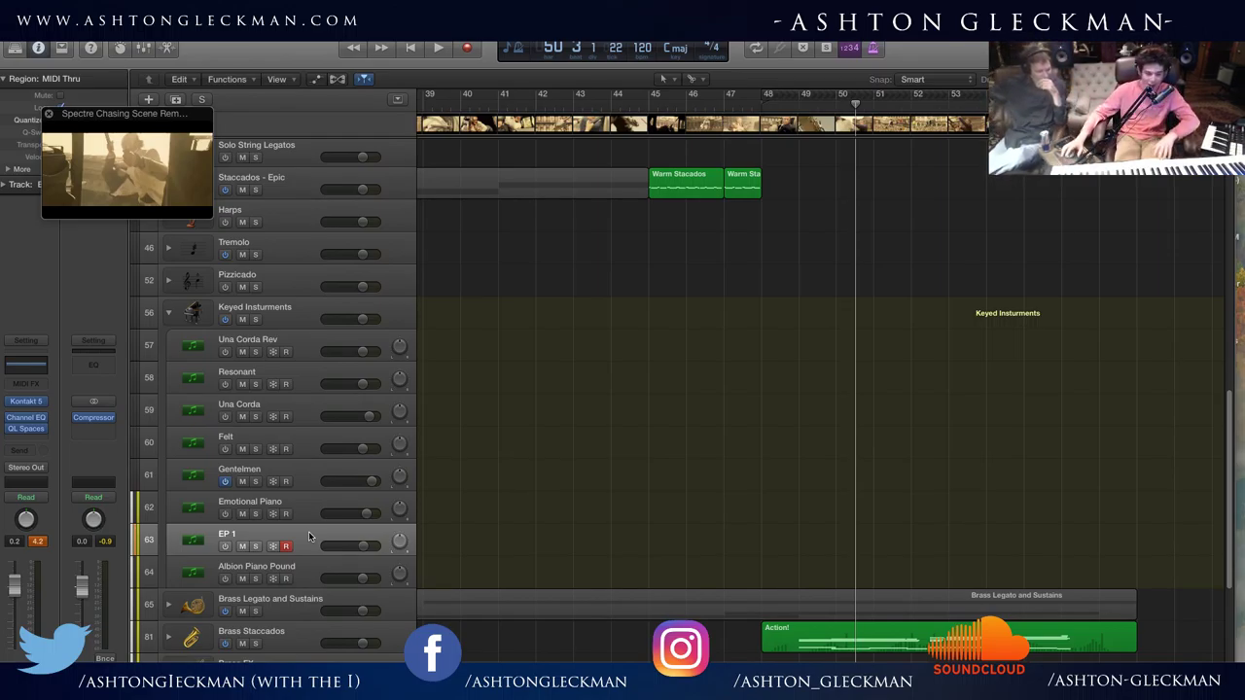
# Place the playhead at bar 49 and collapse the Keyed Insturments stack
pyautogui.click(767, 105)
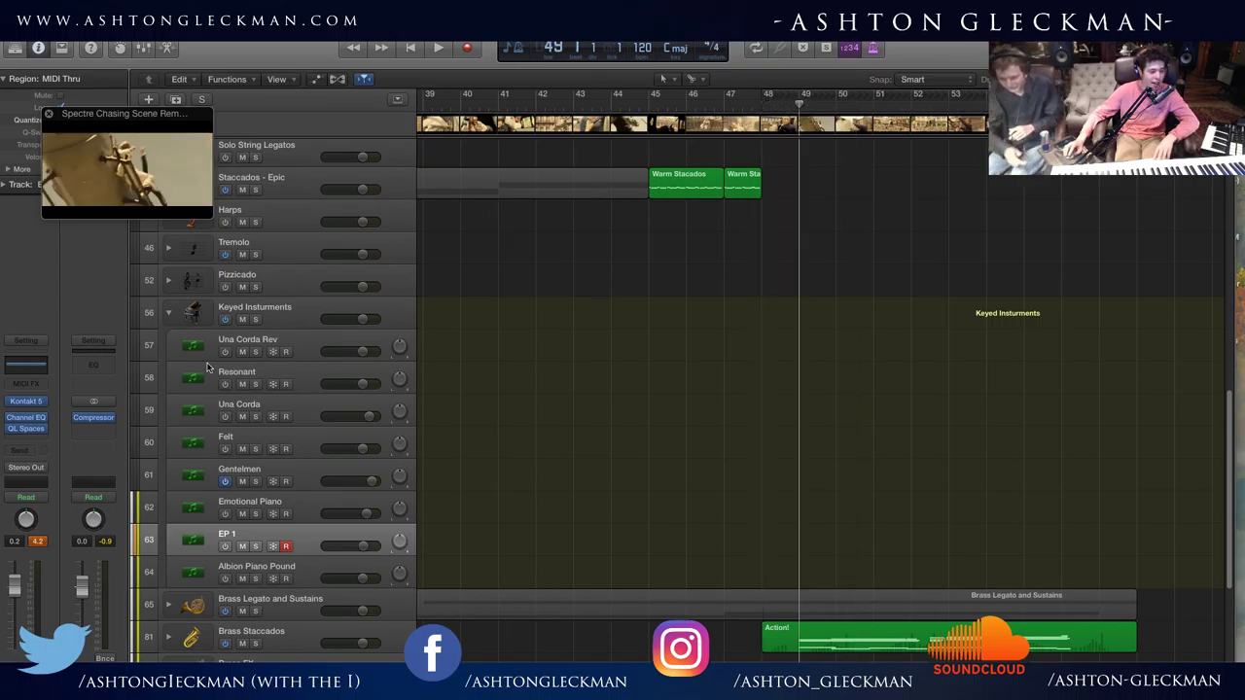
pyautogui.click(168, 312)
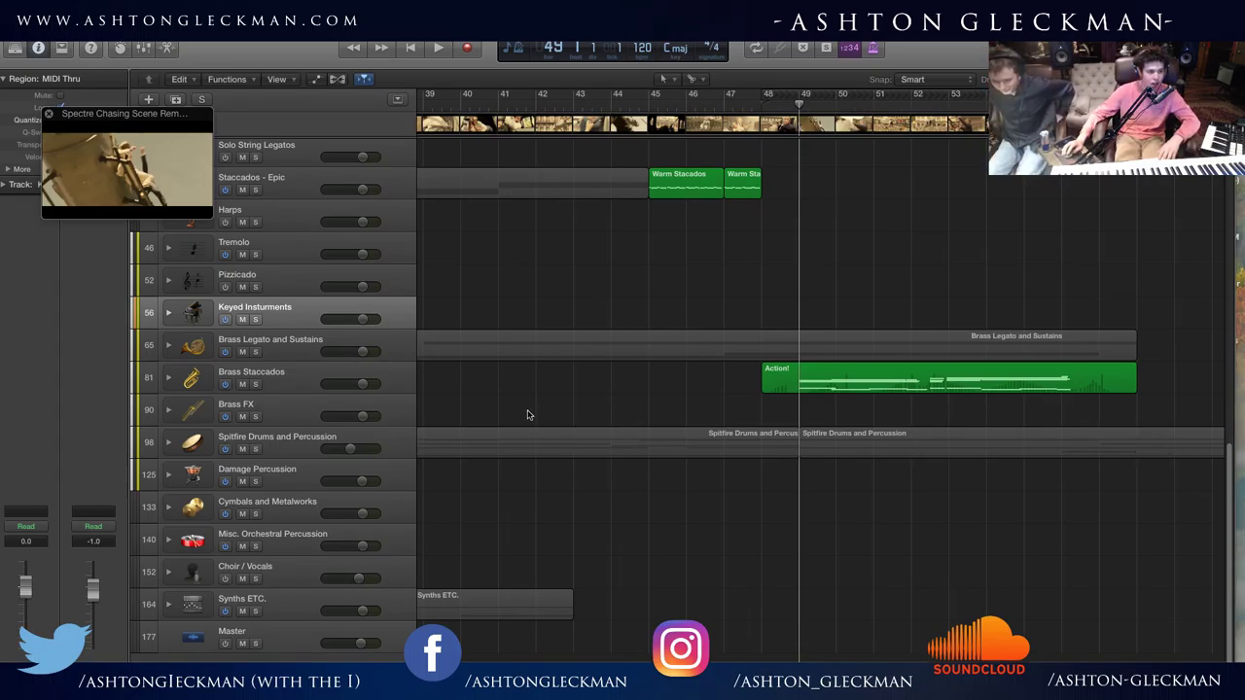
pyautogui.click(169, 312)
pyautogui.click(170, 312)
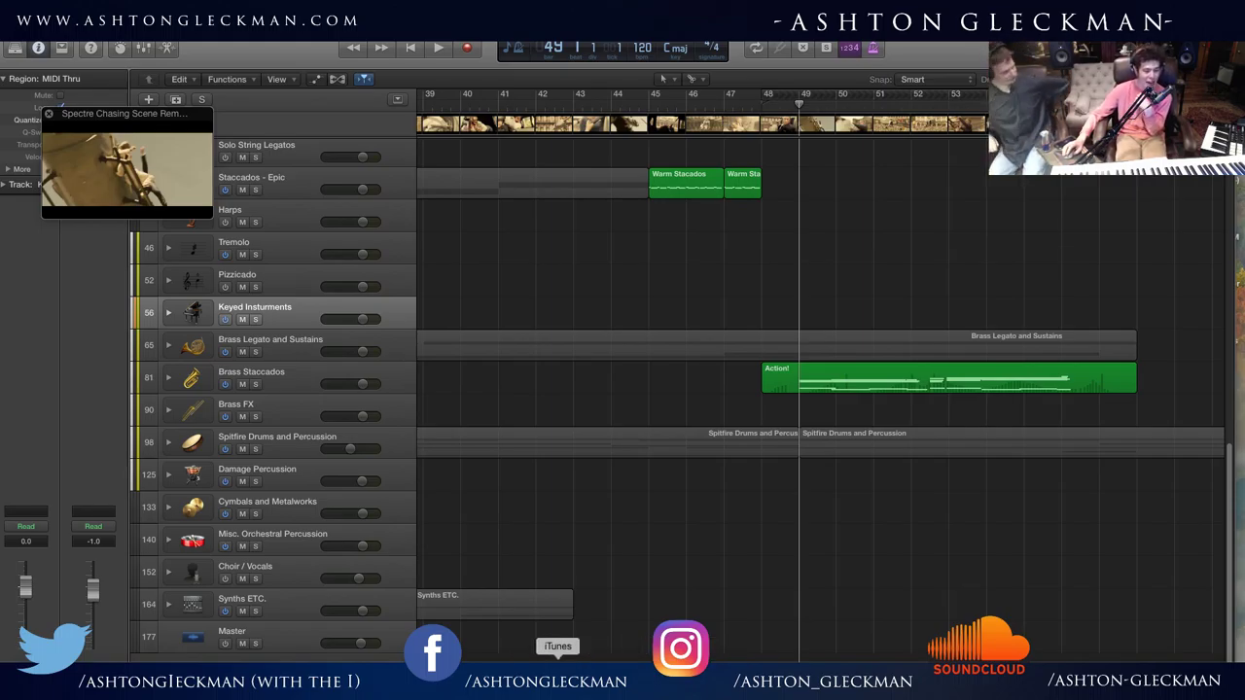
# Switch to iTunes and search the music library for "Thought"
pyautogui.click(557, 681)
pyautogui.click(948, 117)
pyautogui.write('Thou')
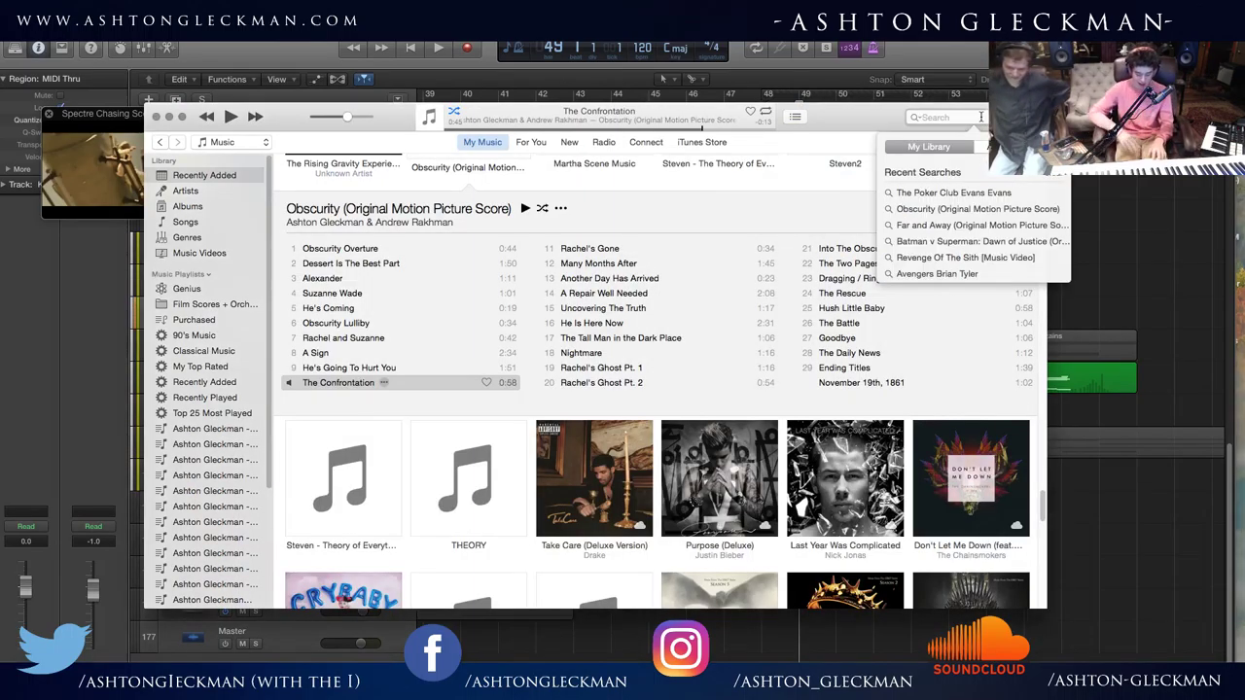
pyautogui.write('ght Ki')
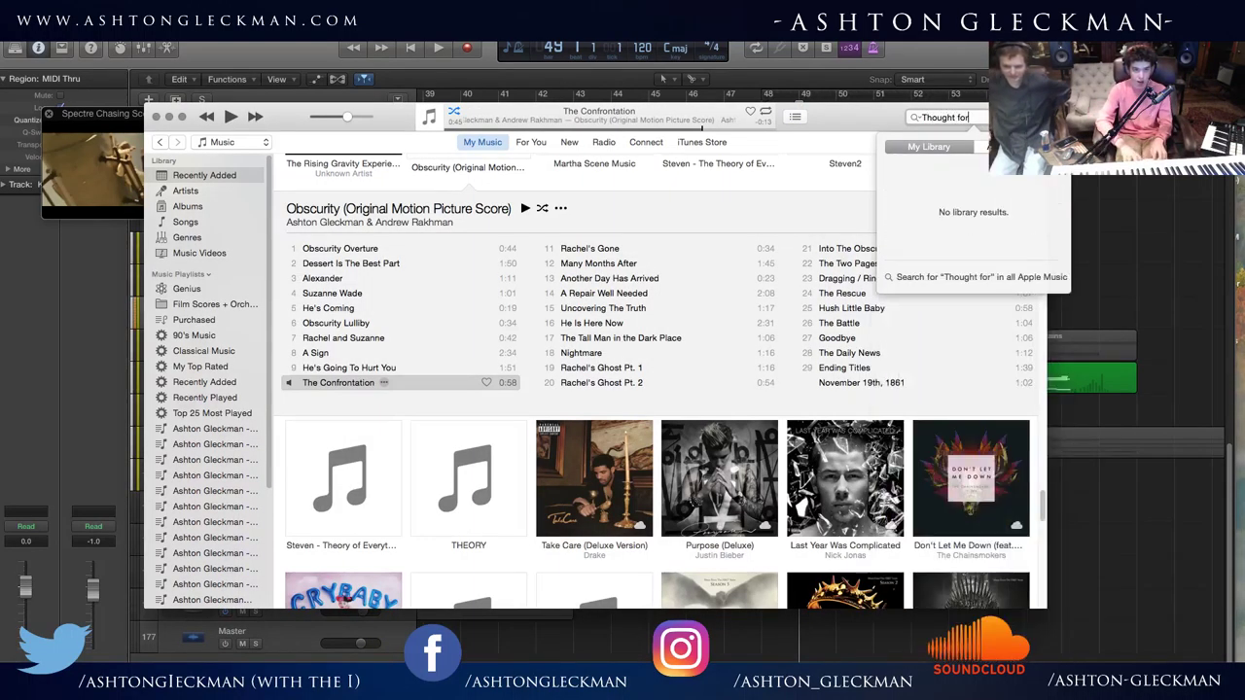
pyautogui.press('super+a')
pyautogui.press('BackSpace')
pyautogui.write('Tgho')
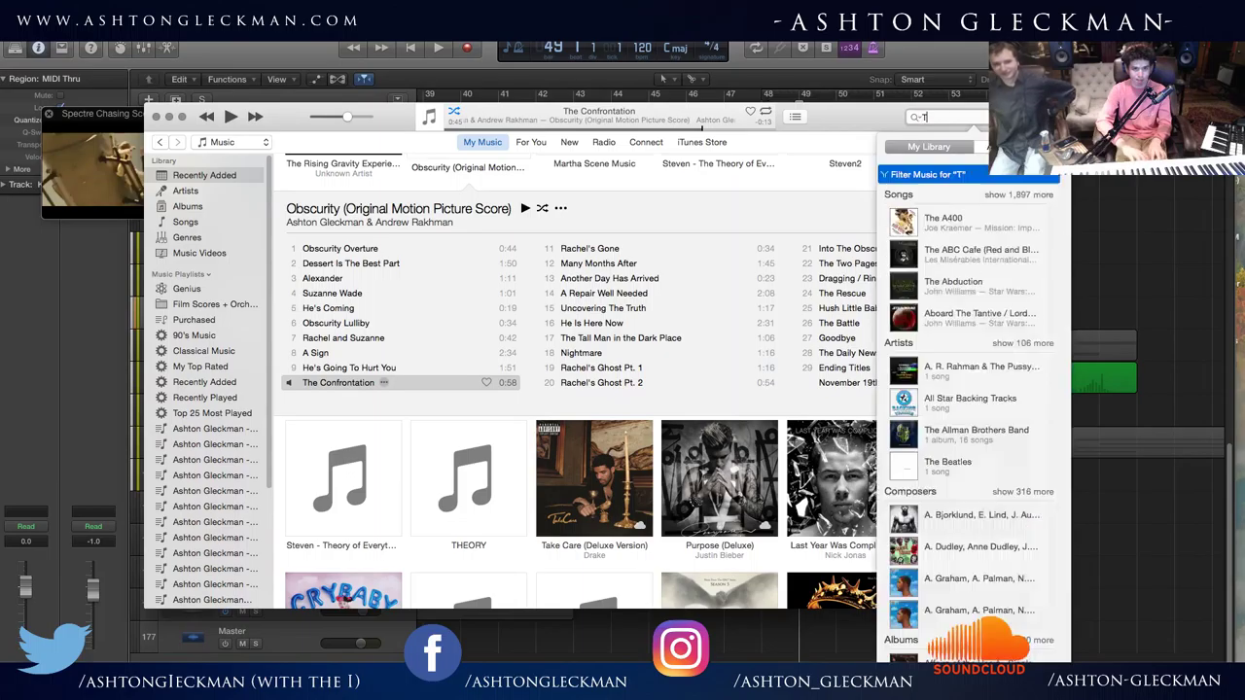
pyautogui.press('BackSpace')
pyautogui.press('BackSpace')
pyautogui.press('BackSpace')
pyautogui.write('hought for')
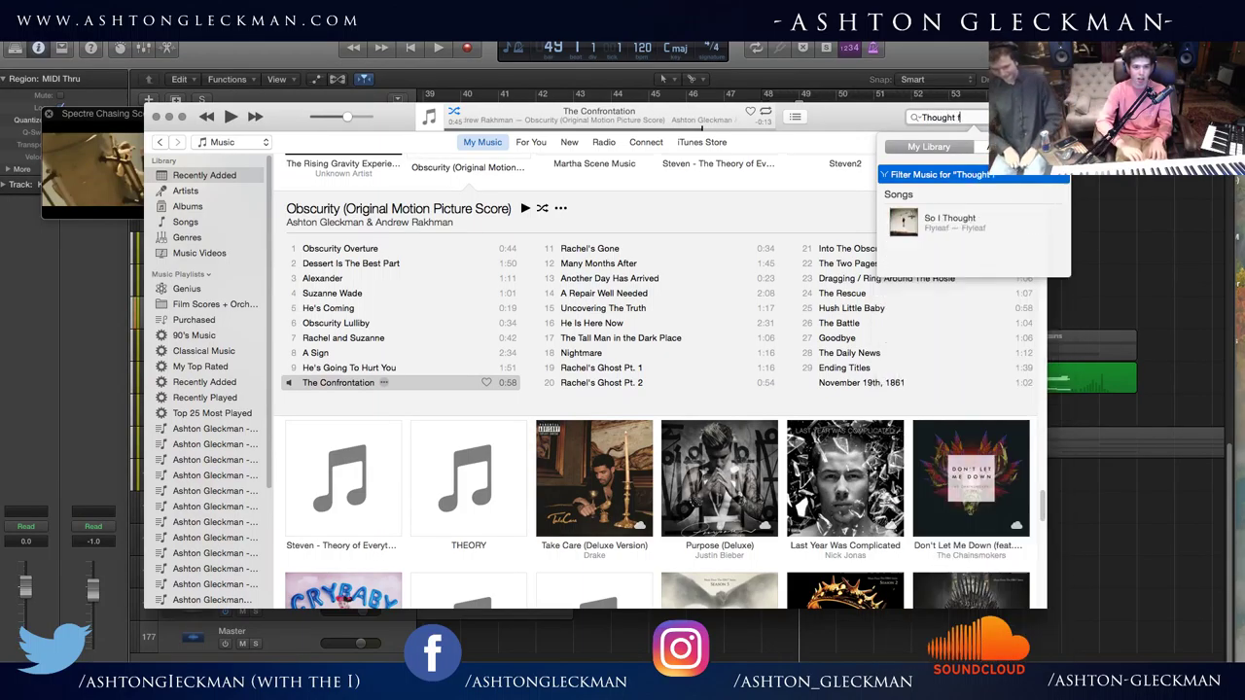
pyautogui.press('BackSpace')
pyautogui.press('BackSpace')
pyautogui.press('BackSpace')
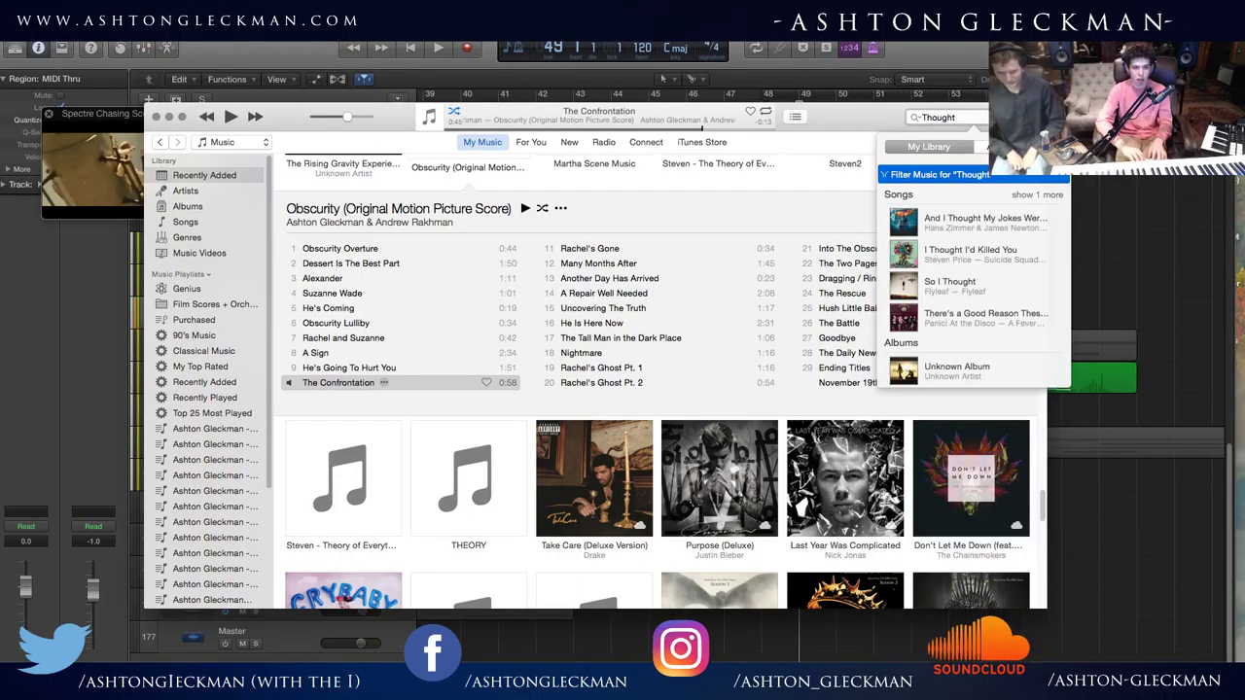
# Play "Thought of Distruction" from the search results and raise the iTunes volume
pyautogui.press('Down')
pyautogui.press('Down')
pyautogui.press('Down')
pyautogui.press('Down')
pyautogui.press('Down')
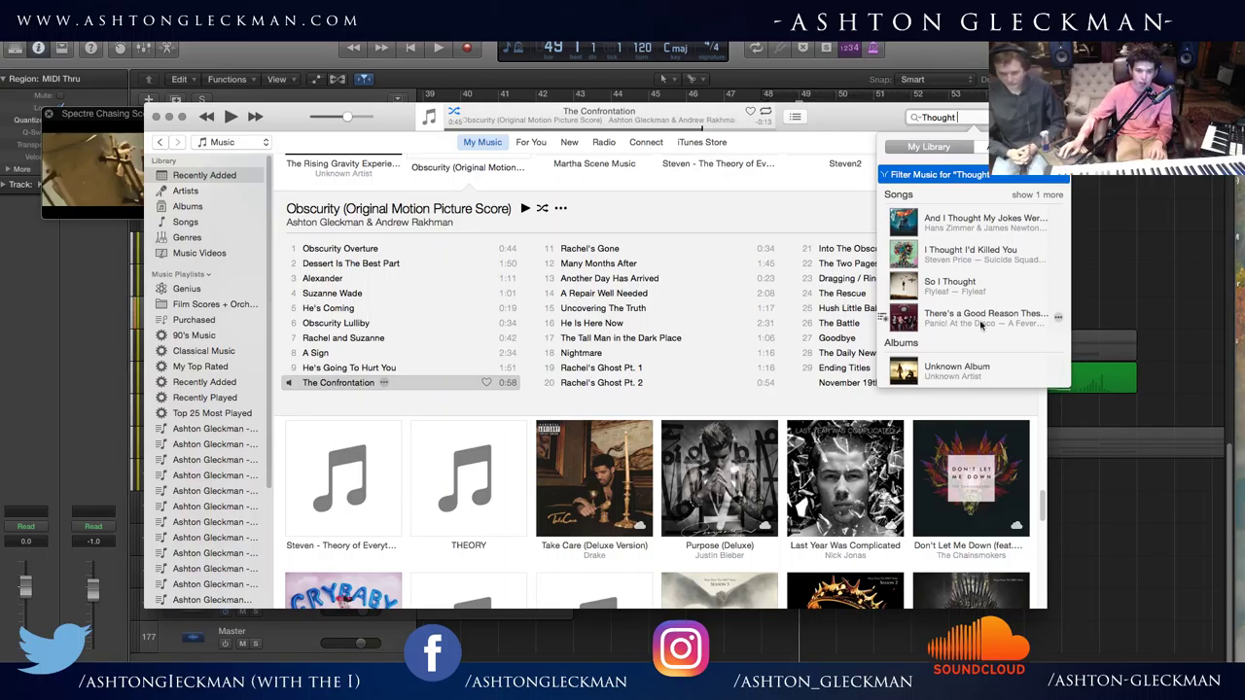
pyautogui.press('Return')
pyautogui.press('Escape')
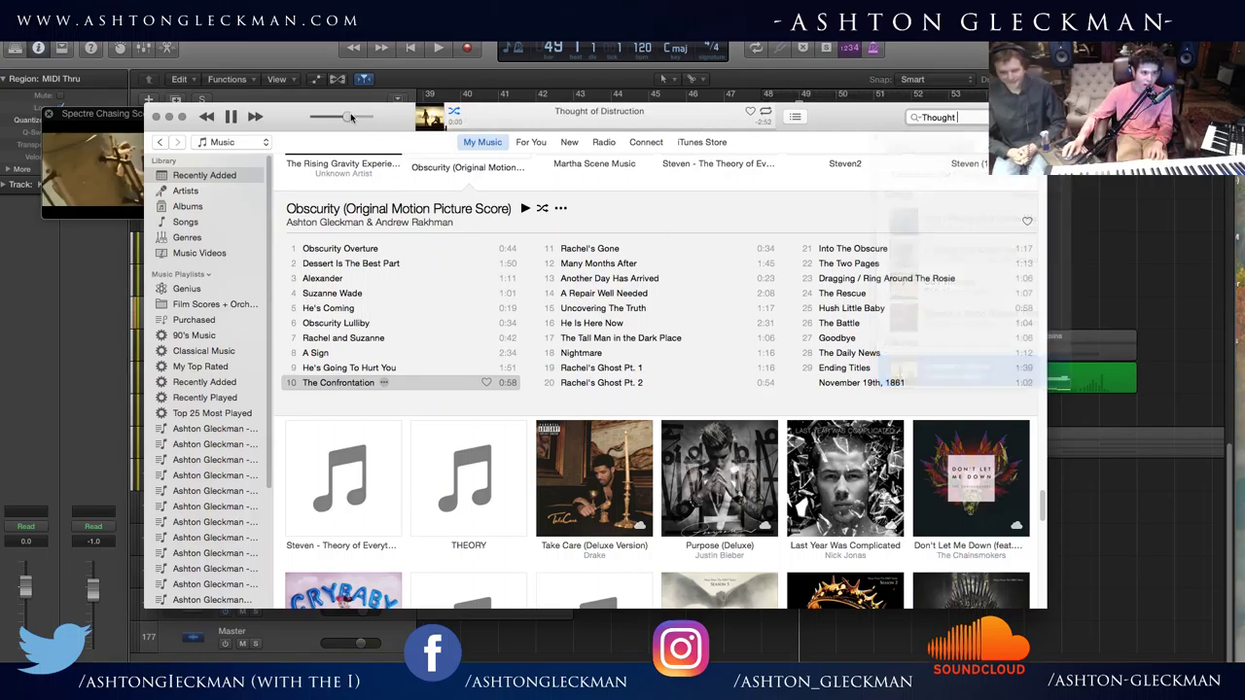
pyautogui.moveTo(364, 120); pyautogui.dragTo(368, 121)
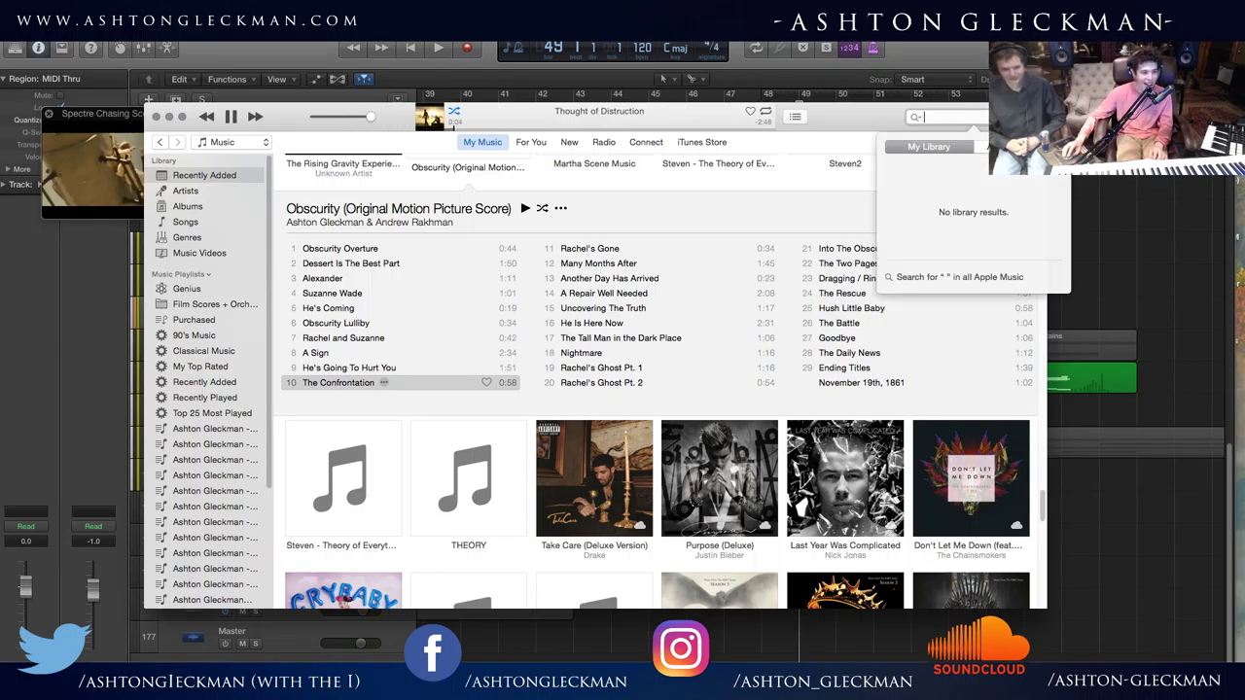
# Listen to the opening of "Thought of Distruction", pause it and move the iTunes window slightly lower
pyautogui.click(229, 117)
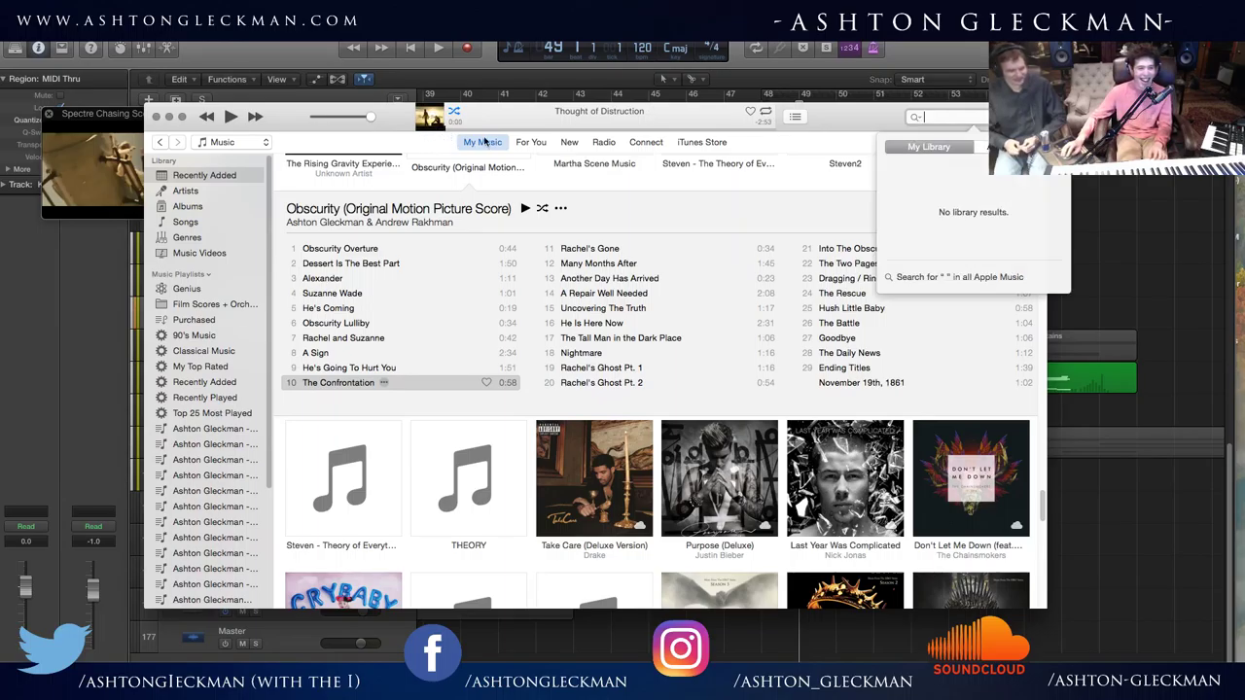
pyautogui.click(231, 116)
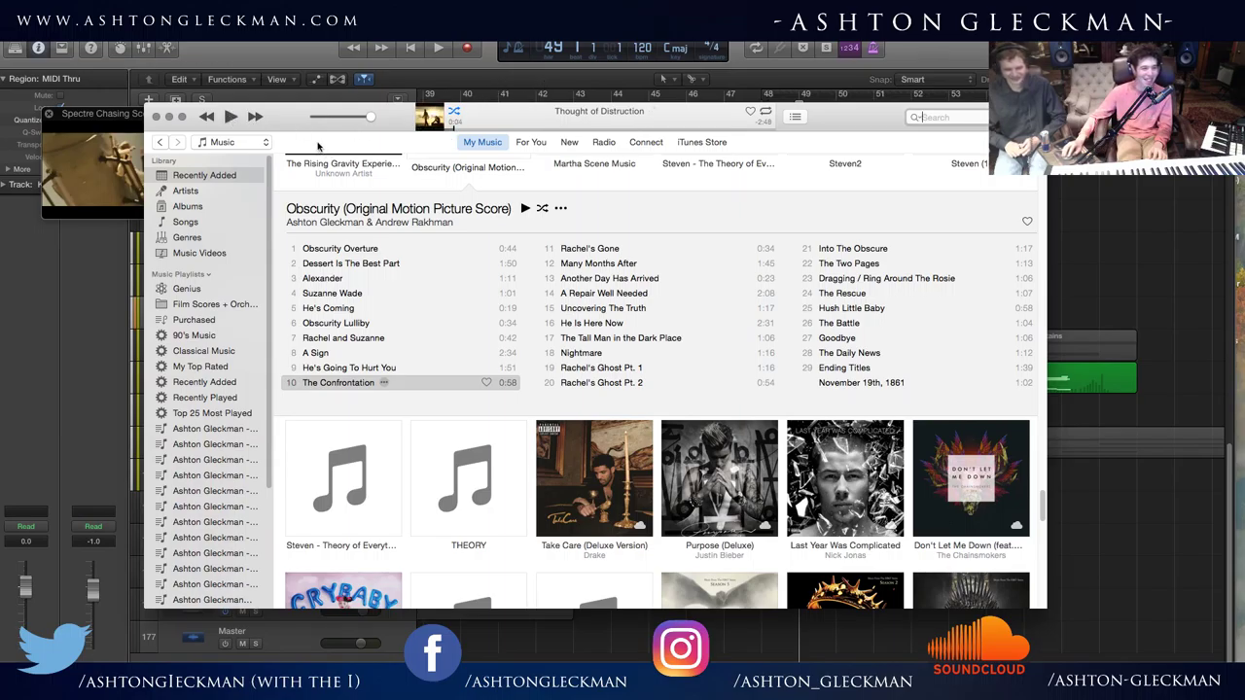
pyautogui.moveTo(487, 107); pyautogui.dragTo(491, 118)
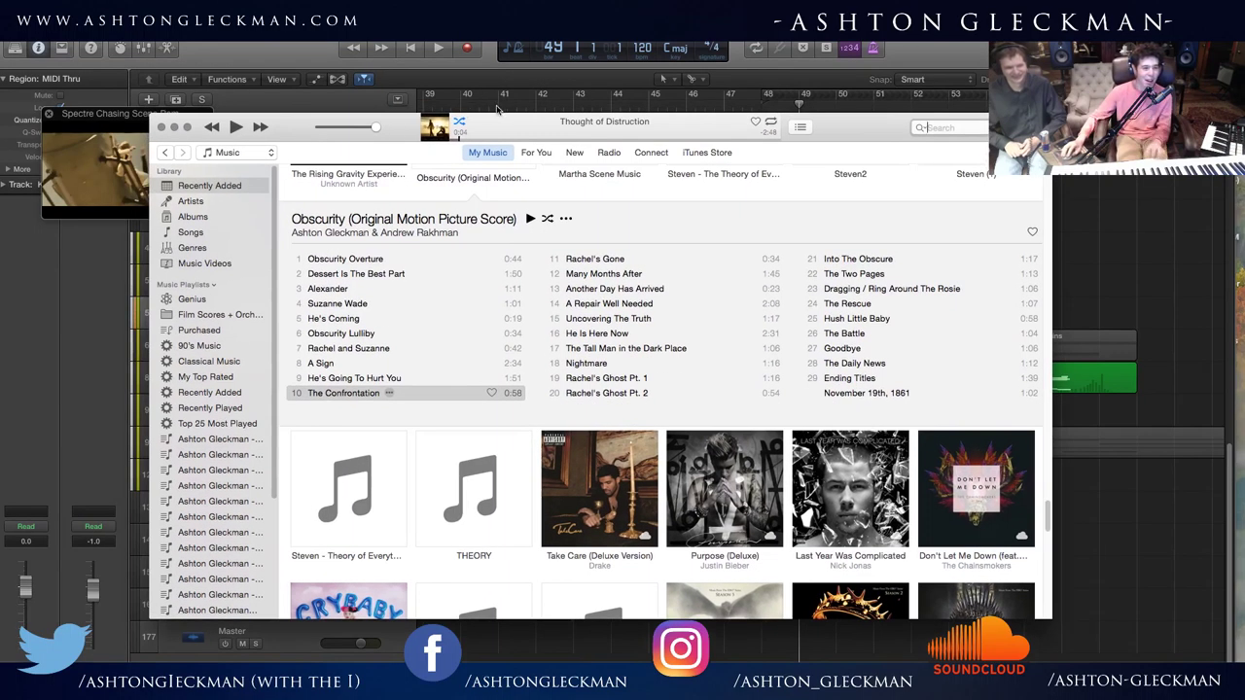
pyautogui.click(533, 153)
pyautogui.click(489, 153)
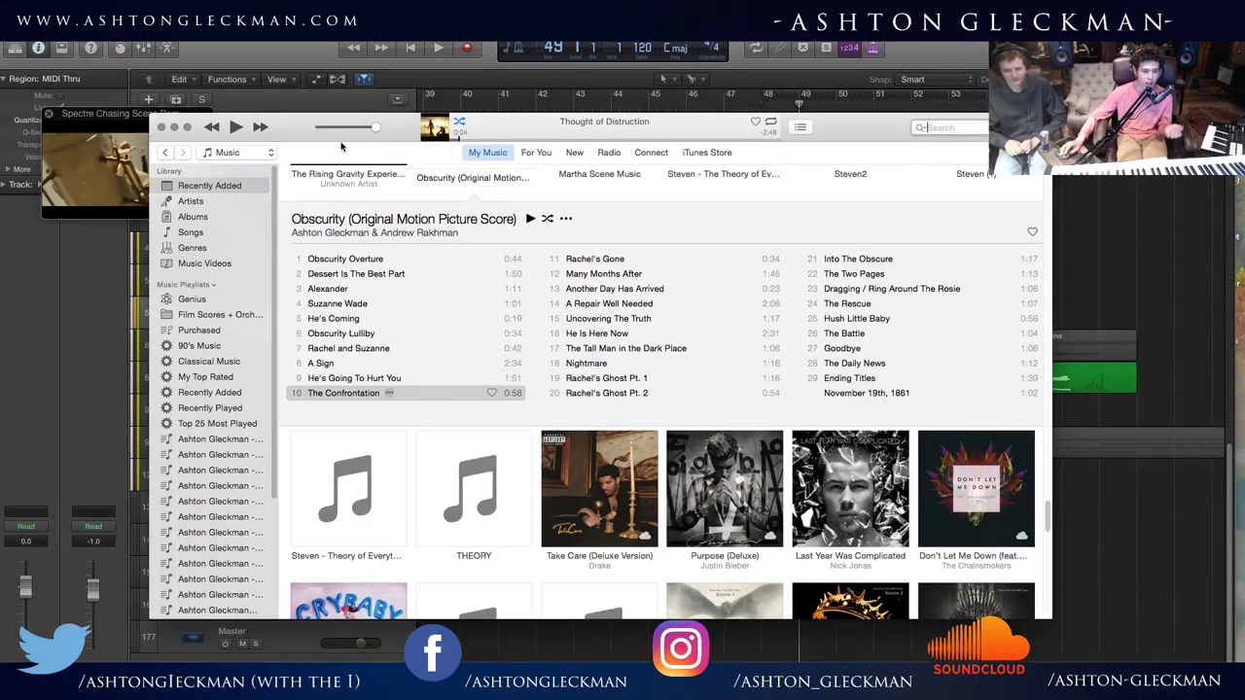
# Resume "Thought of Distruction", skip ahead to about the middle of the song and switch away from iTunes
pyautogui.click(235, 127)
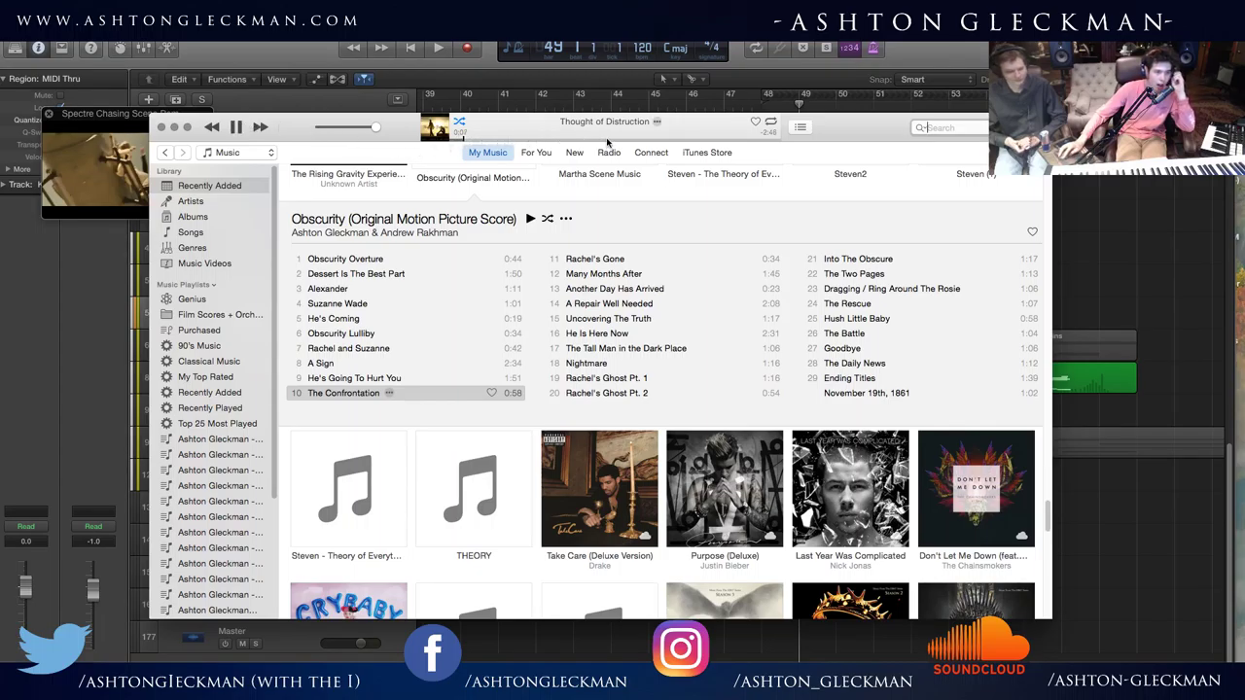
pyautogui.click(609, 142)
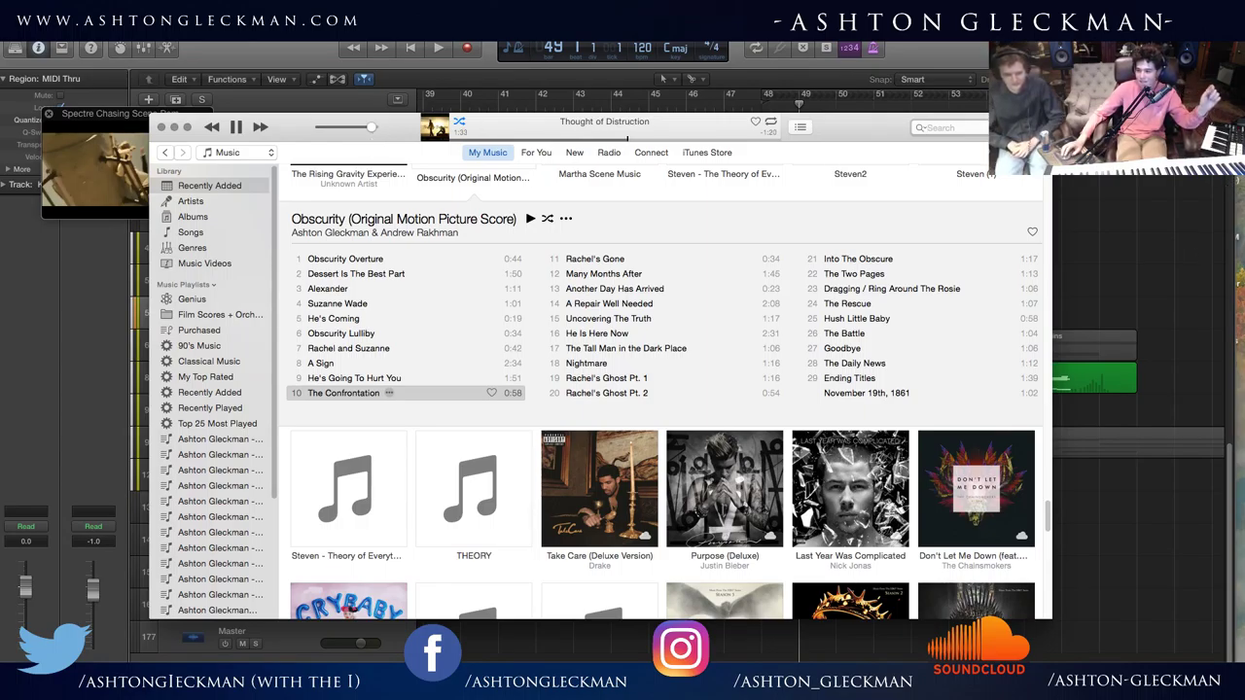
pyautogui.press('super+Tab')
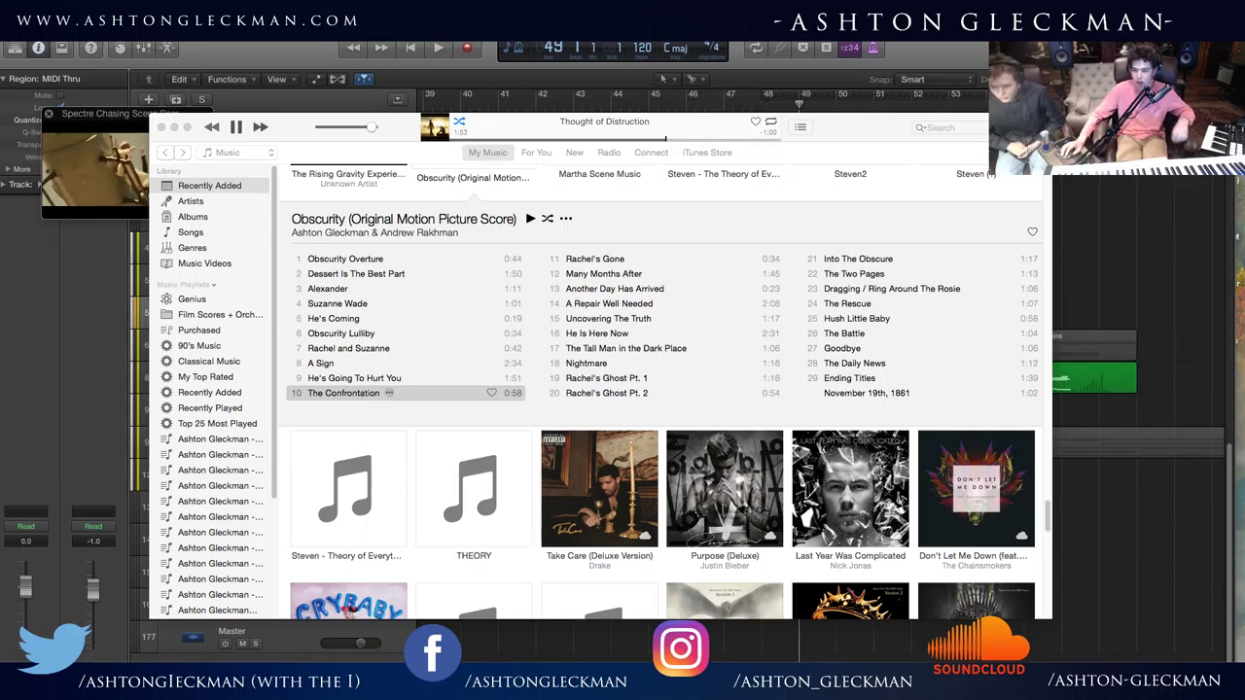
# Pause "Thought of Distruction" and return to the newest albums in the recently added list
pyautogui.click(917, 478)
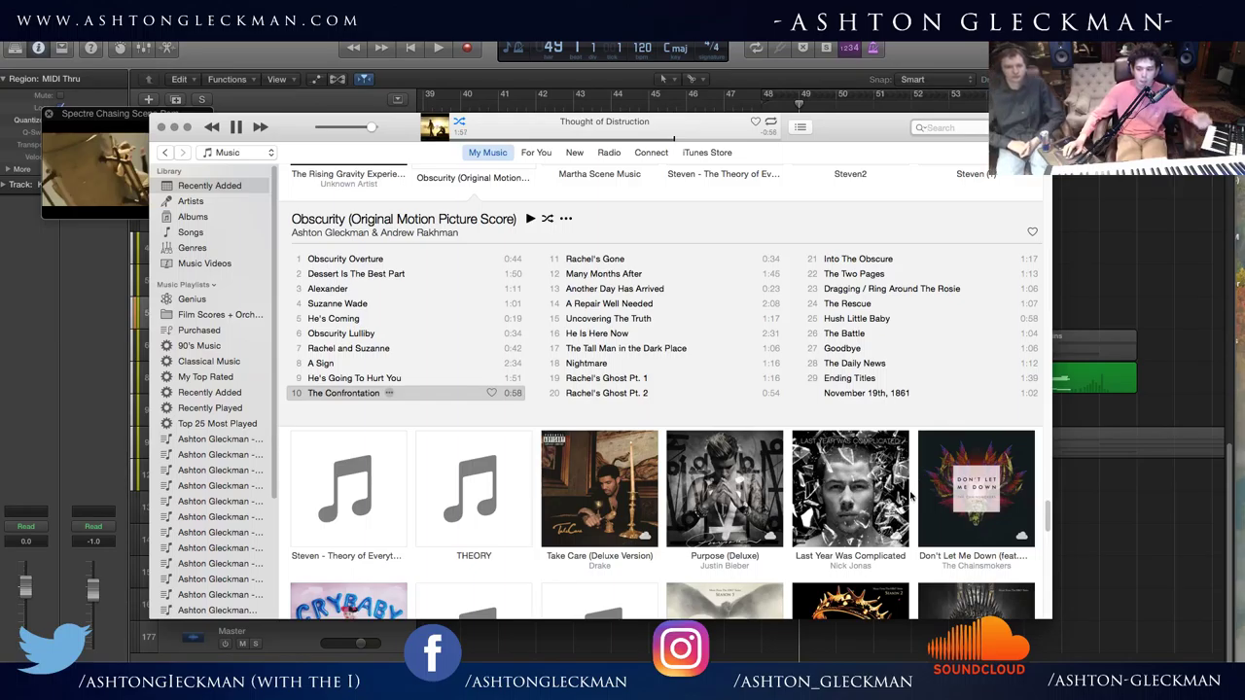
pyautogui.click(761, 379)
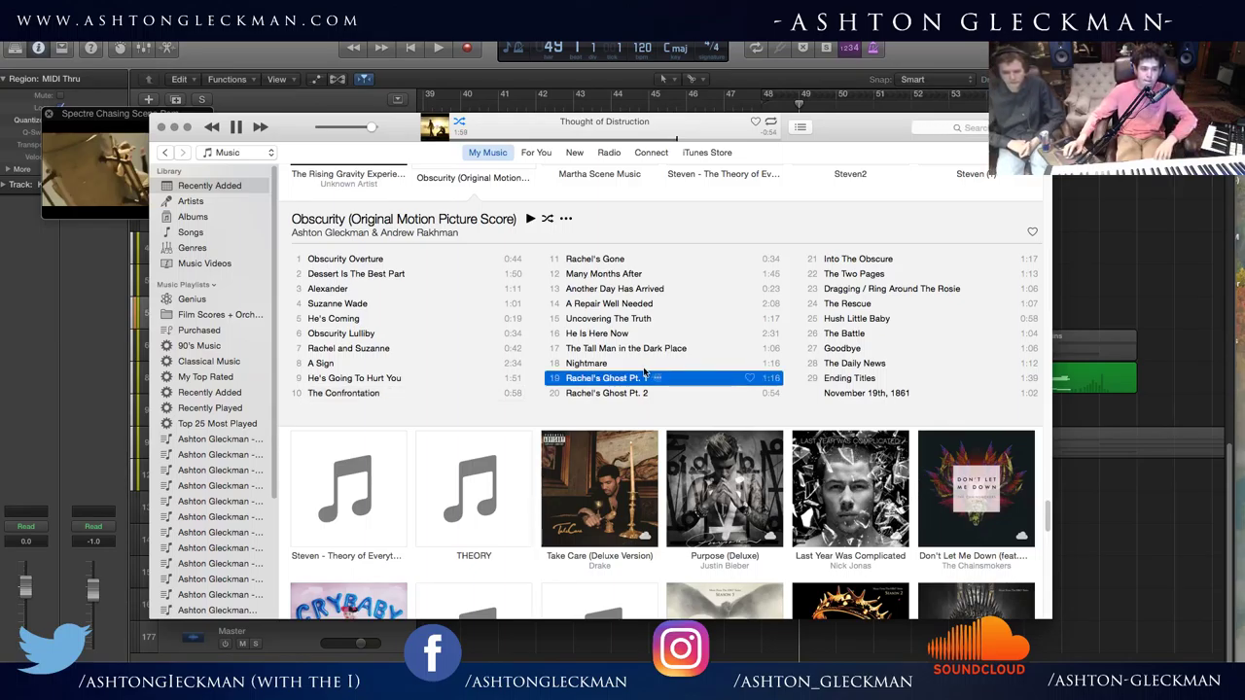
pyautogui.scroll(2, 666, 370)
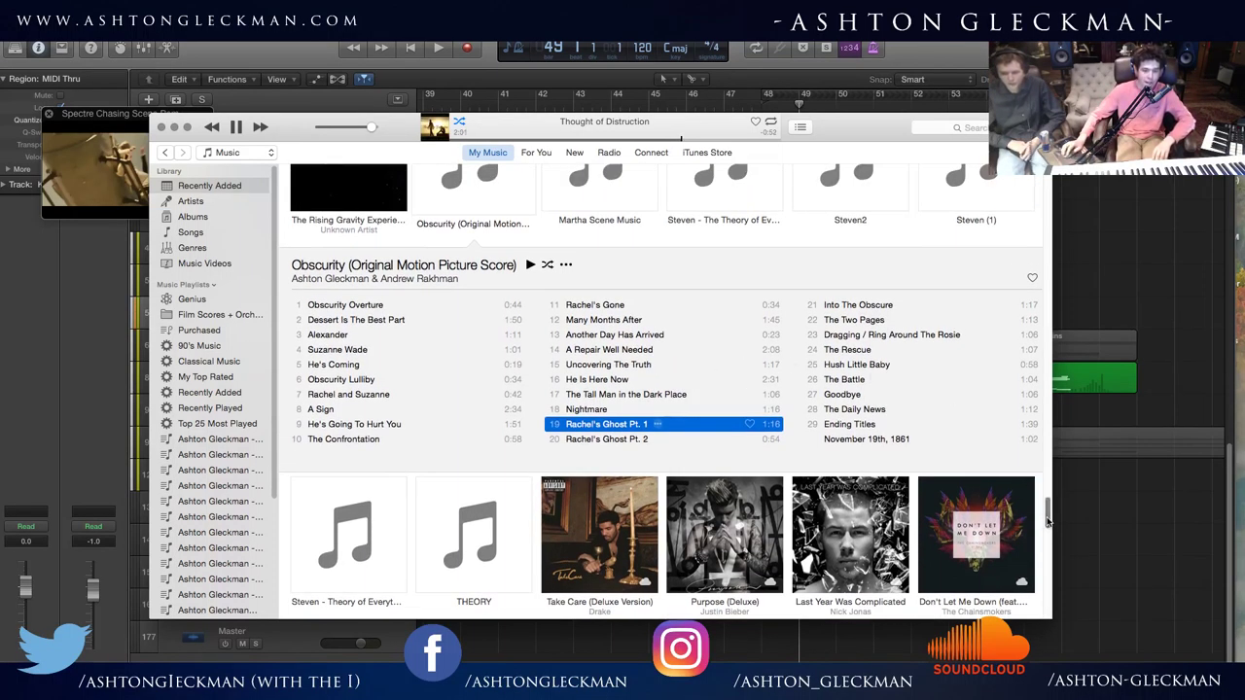
pyautogui.press('space')
pyautogui.moveTo(1047, 516); pyautogui.dragTo(1060, 319)
pyautogui.scroll(10, 1059, 318)
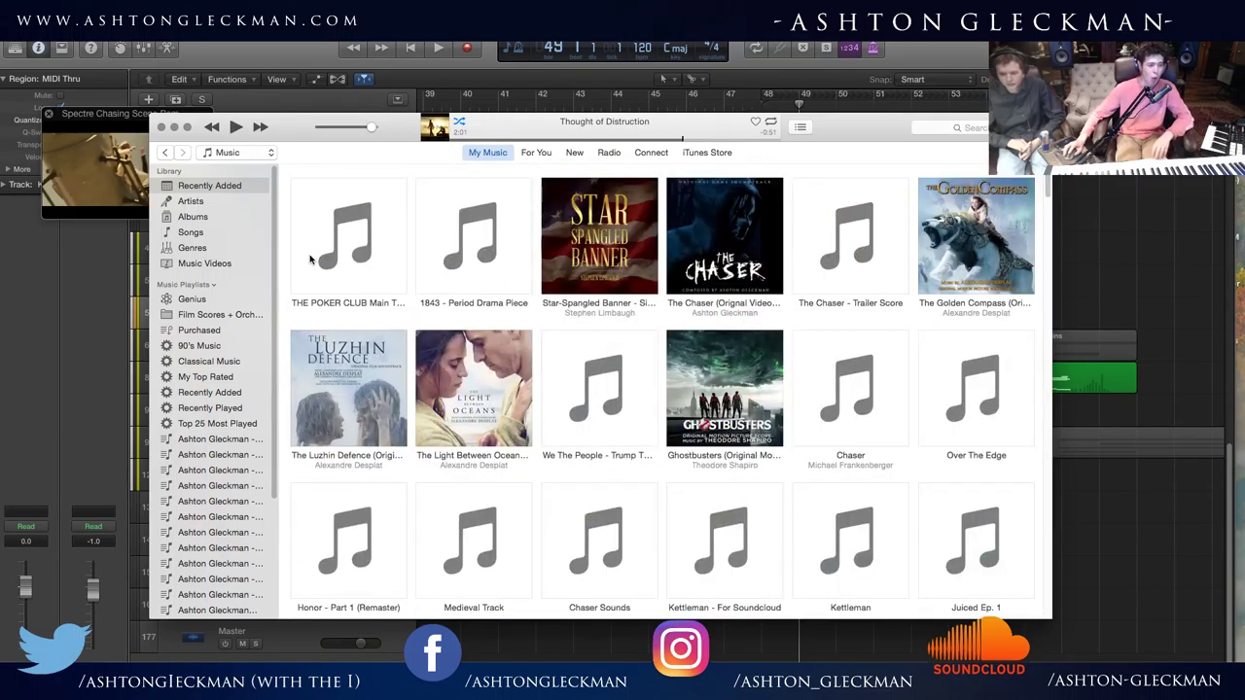
# Open the "1843 - Period Drama Piece" album, play its track and lower the iTunes volume slightly
pyautogui.click(313, 261)
pyautogui.click(502, 209)
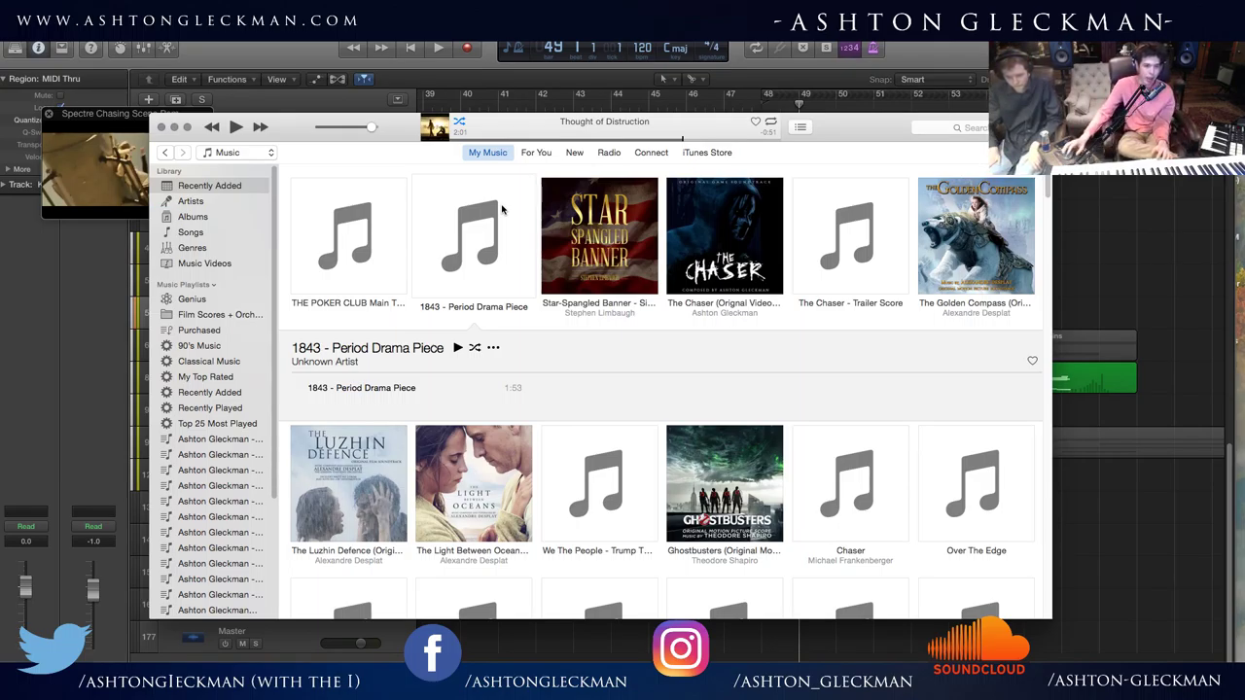
pyautogui.click(378, 389)
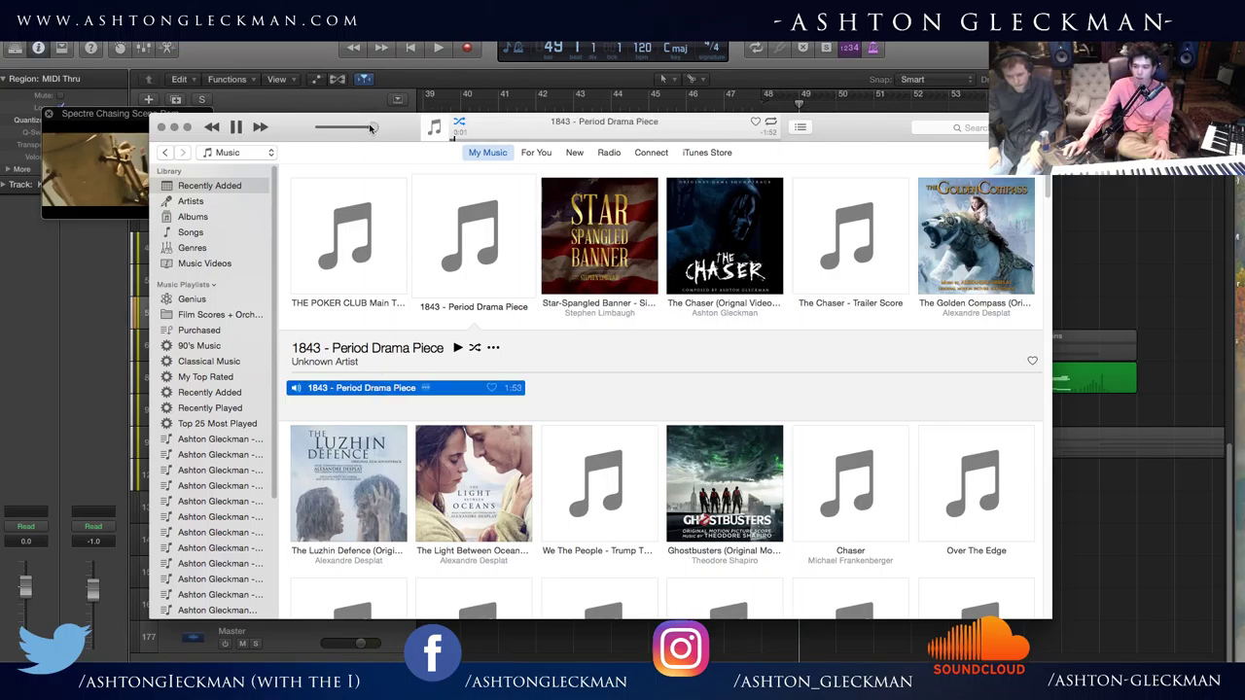
pyautogui.moveTo(369, 128); pyautogui.dragTo(377, 127)
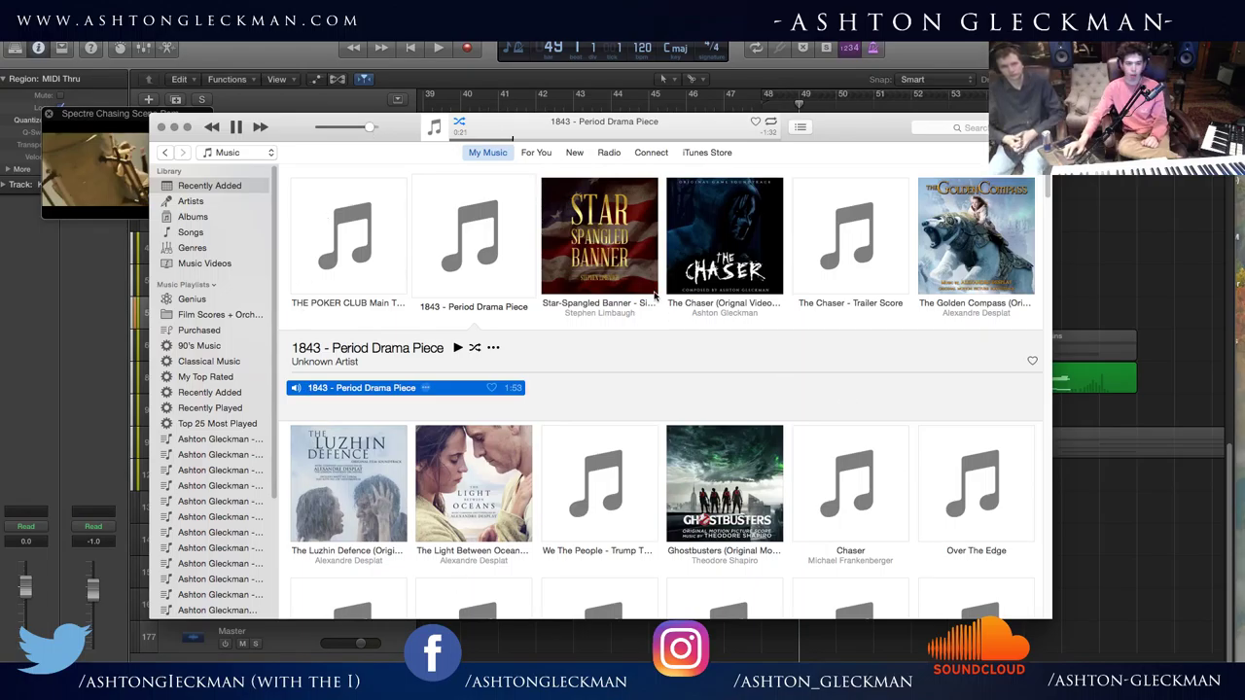
# Listen to "1843 - Period Drama Piece" until near its end, pause it and close the iTunes window
pyautogui.click(599, 235)
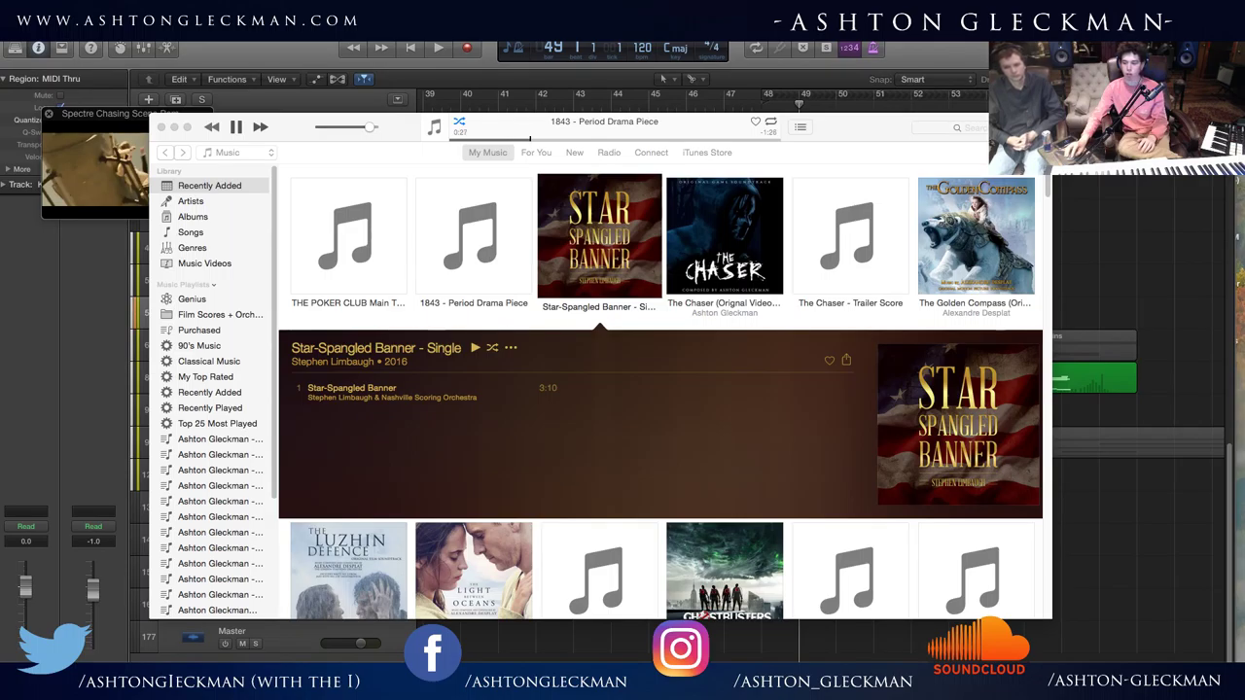
pyautogui.click(629, 211)
pyautogui.click(630, 210)
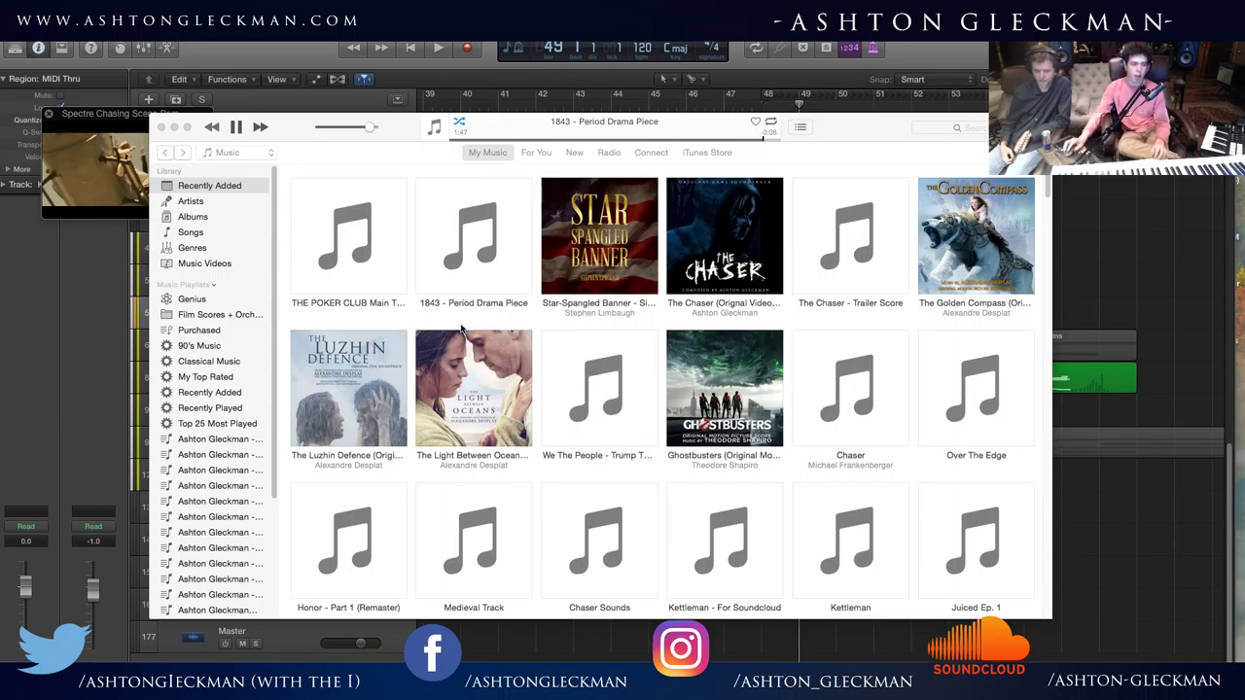
pyautogui.click(234, 127)
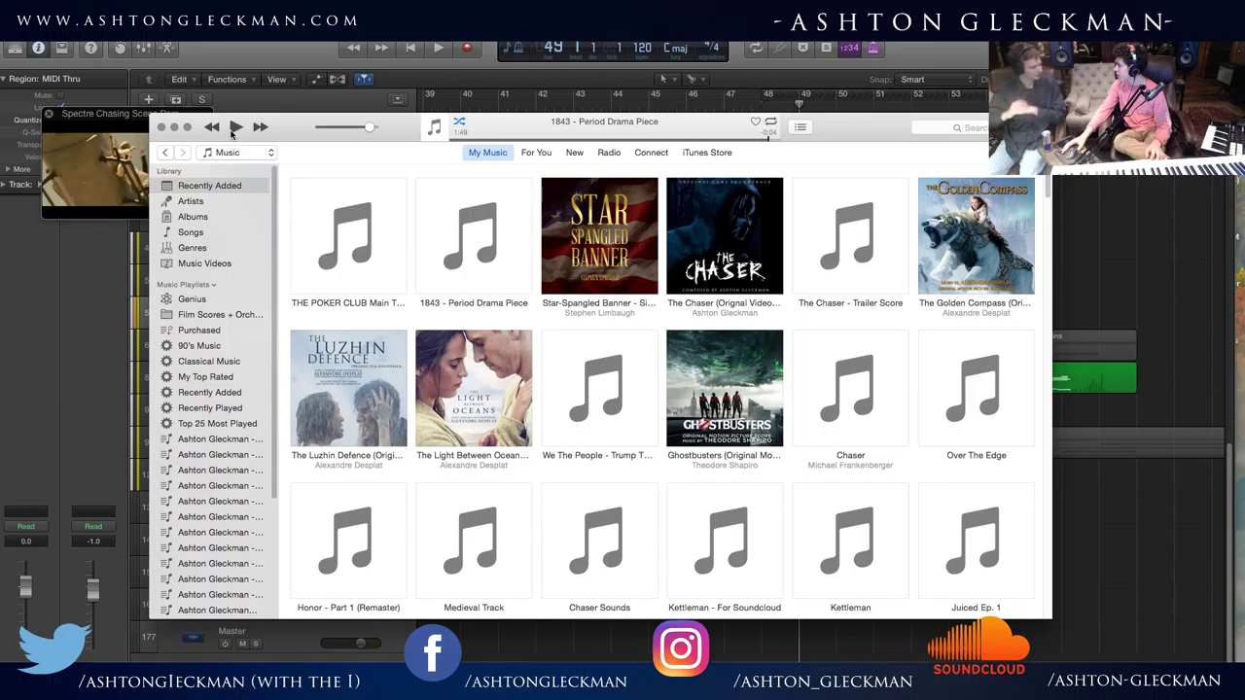
pyautogui.click(161, 127)
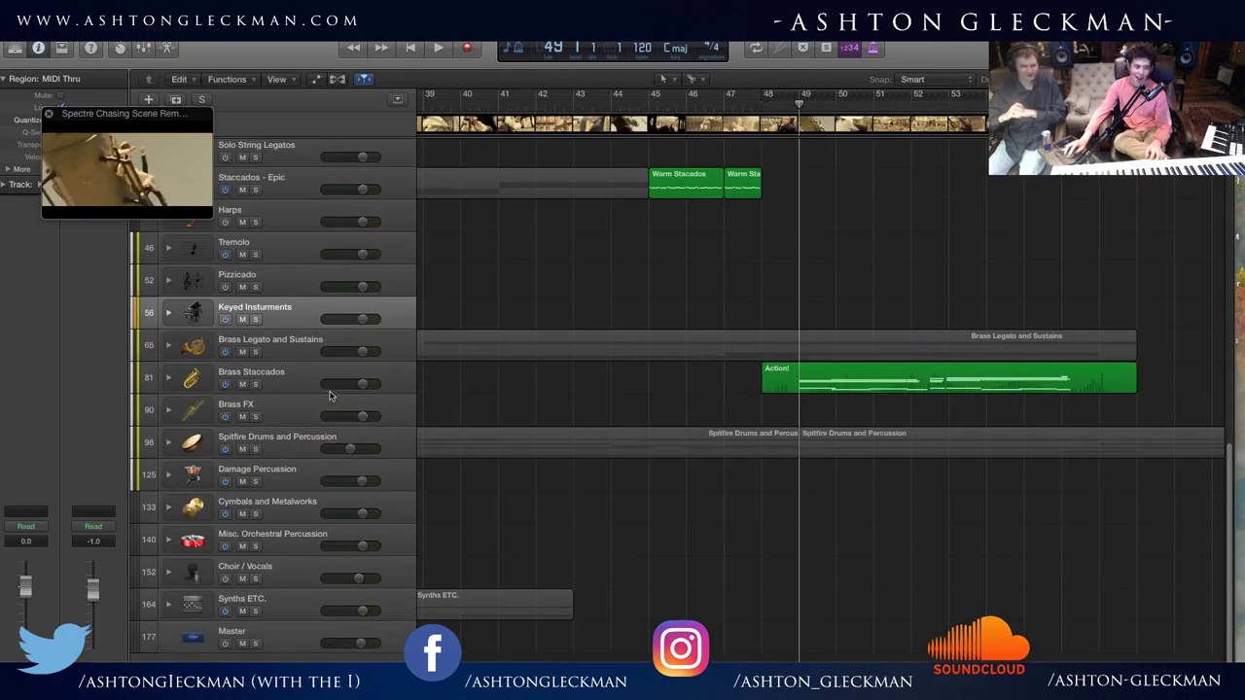
# Check the tracks in the Keyed Insturments stack, collapse it and expand the Choir / Vocals stack
pyautogui.click(170, 312)
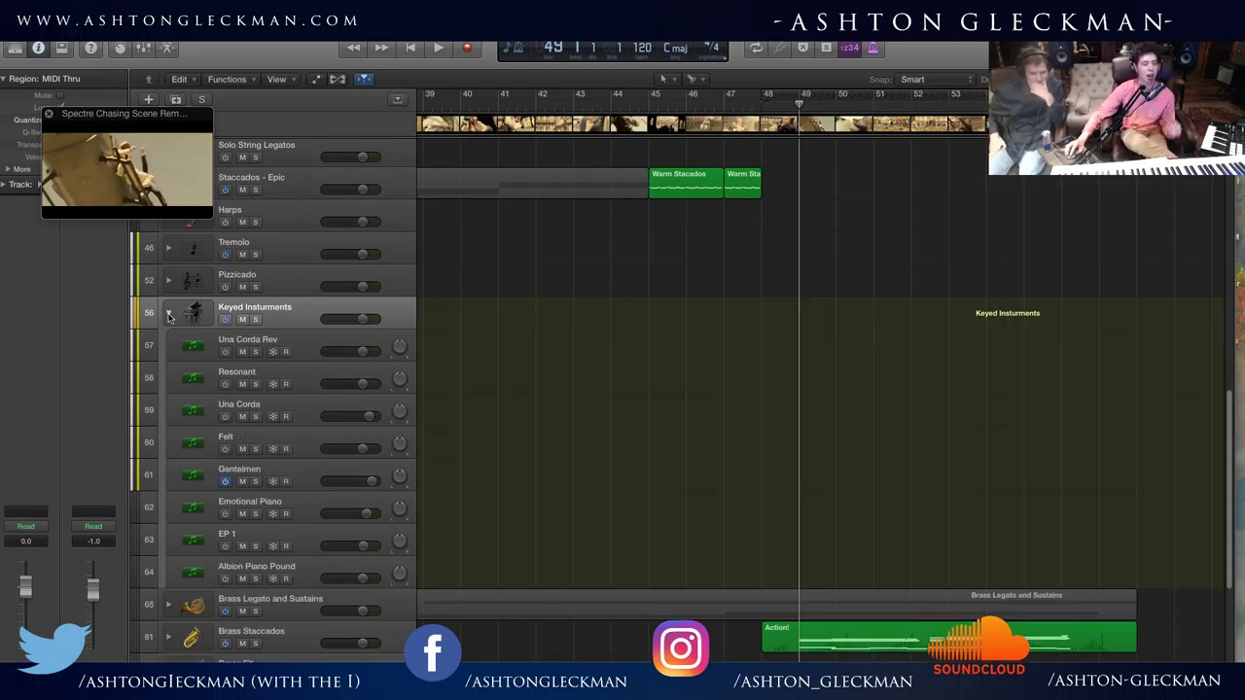
pyautogui.click(168, 313)
pyautogui.click(193, 572)
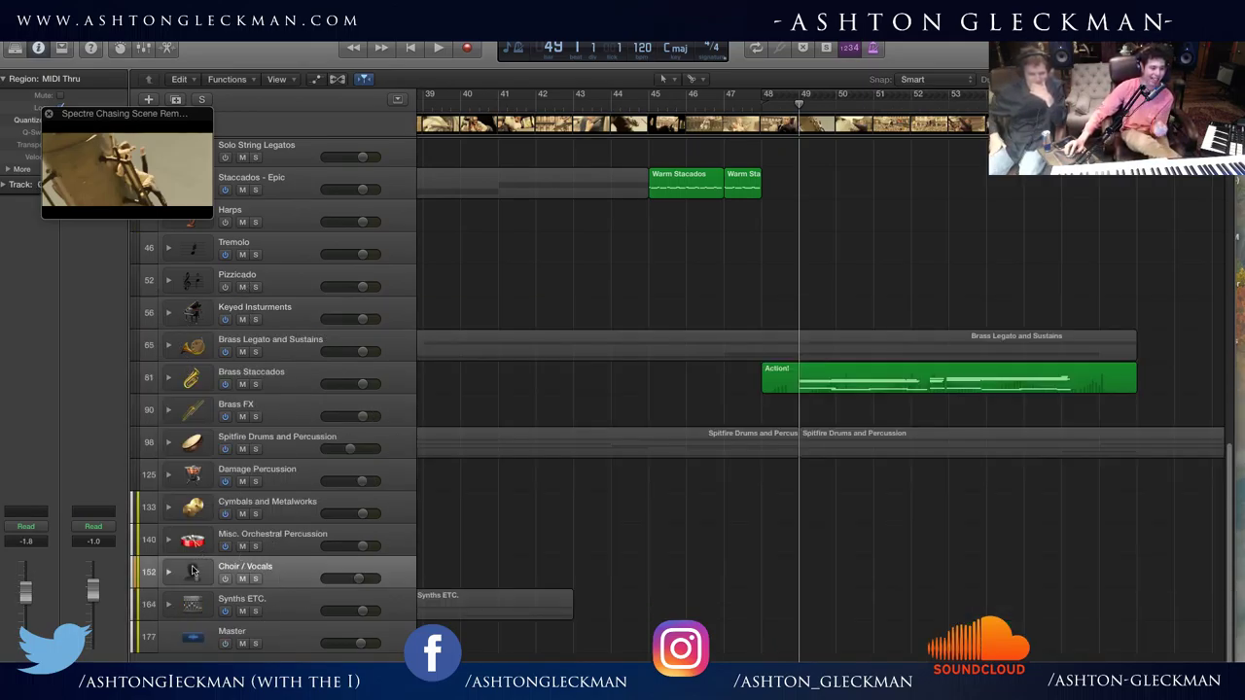
pyautogui.click(169, 572)
pyautogui.click(170, 572)
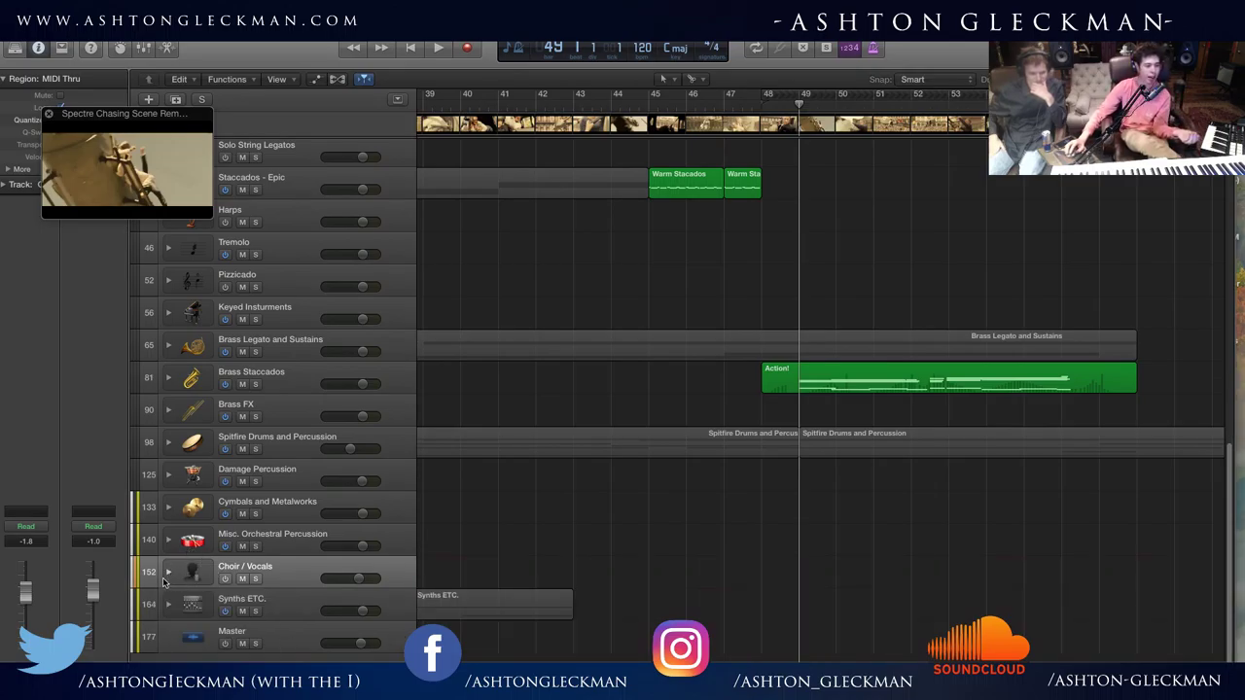
pyautogui.click(169, 572)
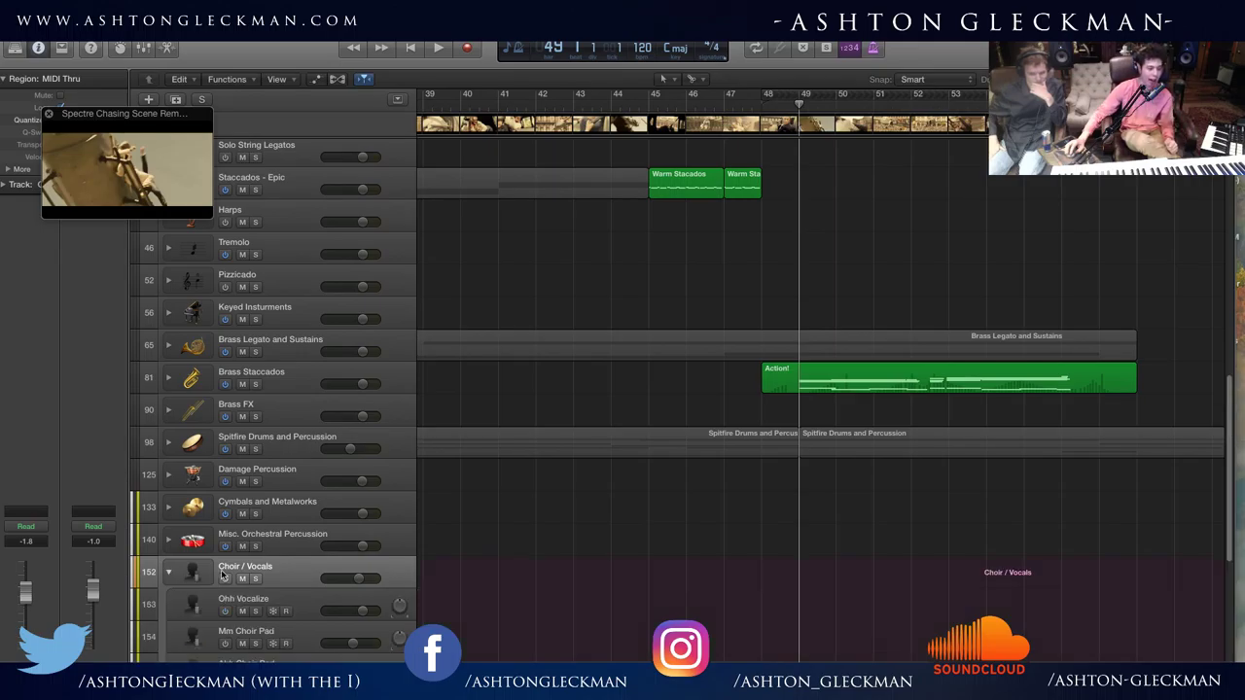
# Try out the Stac Choir track, select the Shevanni track and open its Kontakt instrument
pyautogui.click(286, 564)
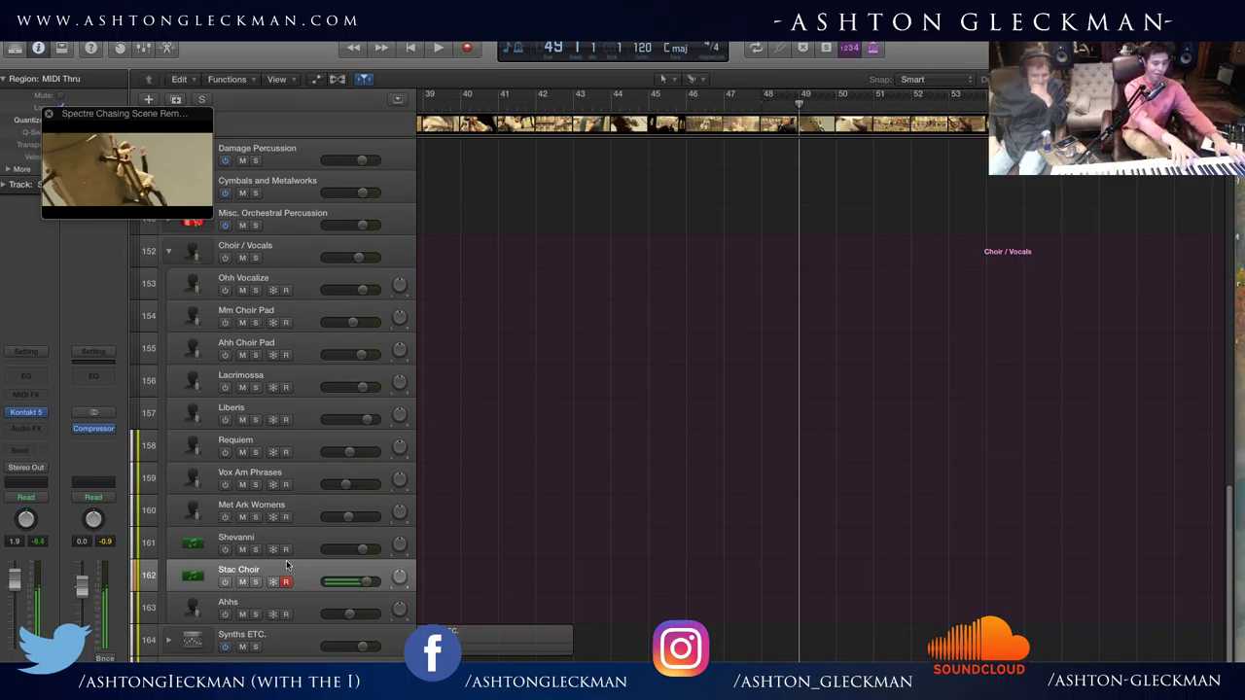
pyautogui.click(316, 552)
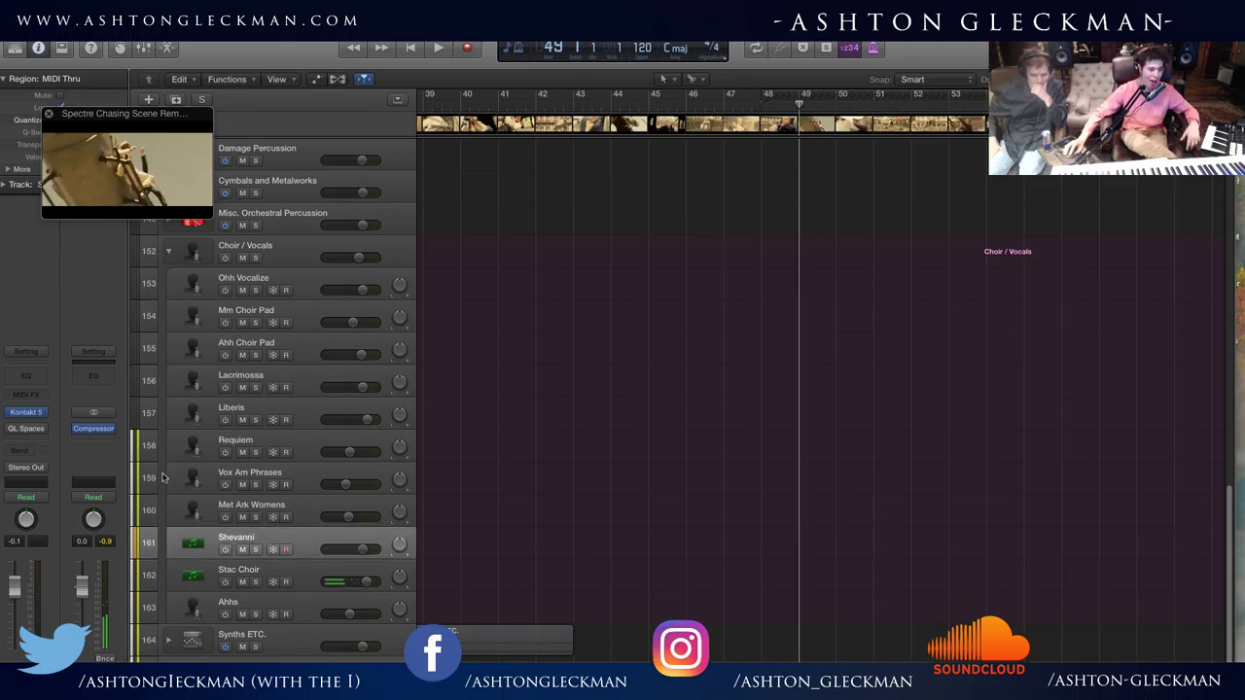
pyautogui.moveTo(30, 416)
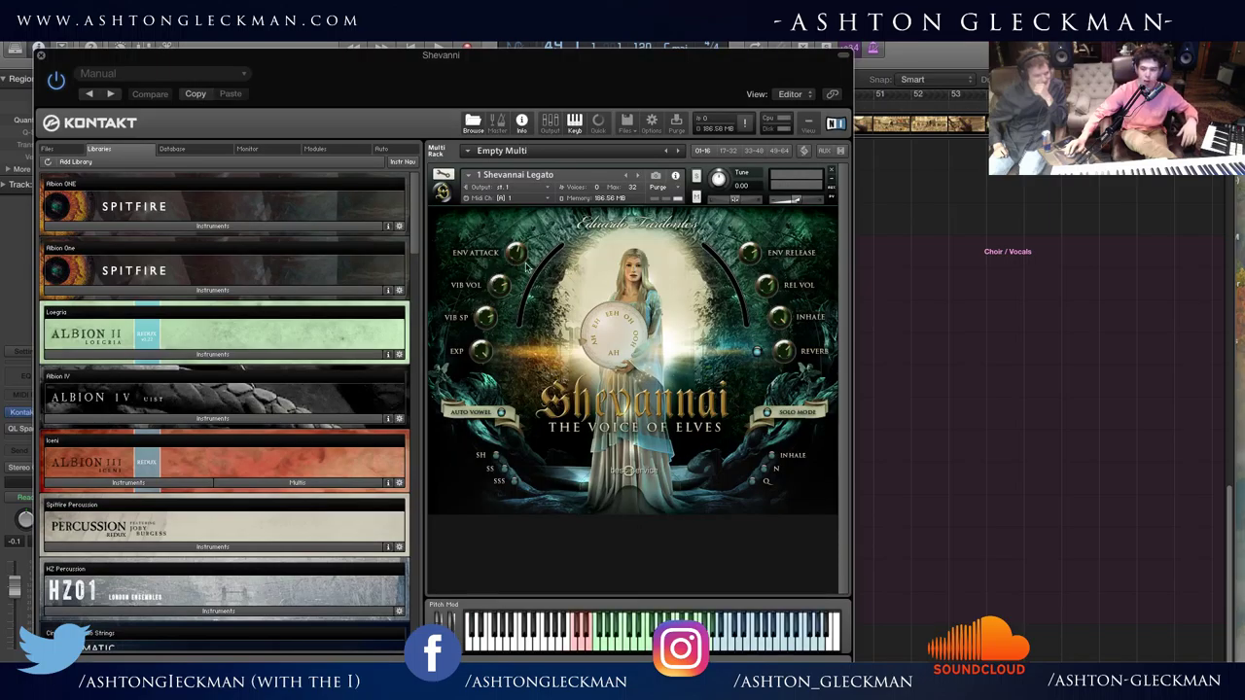
# Load the "03. Choir Men Staccato" patch from the Aarauer Choir (Low) folder of the Metropolis Ark 1 library
pyautogui.scroll(-5, 331, 435)
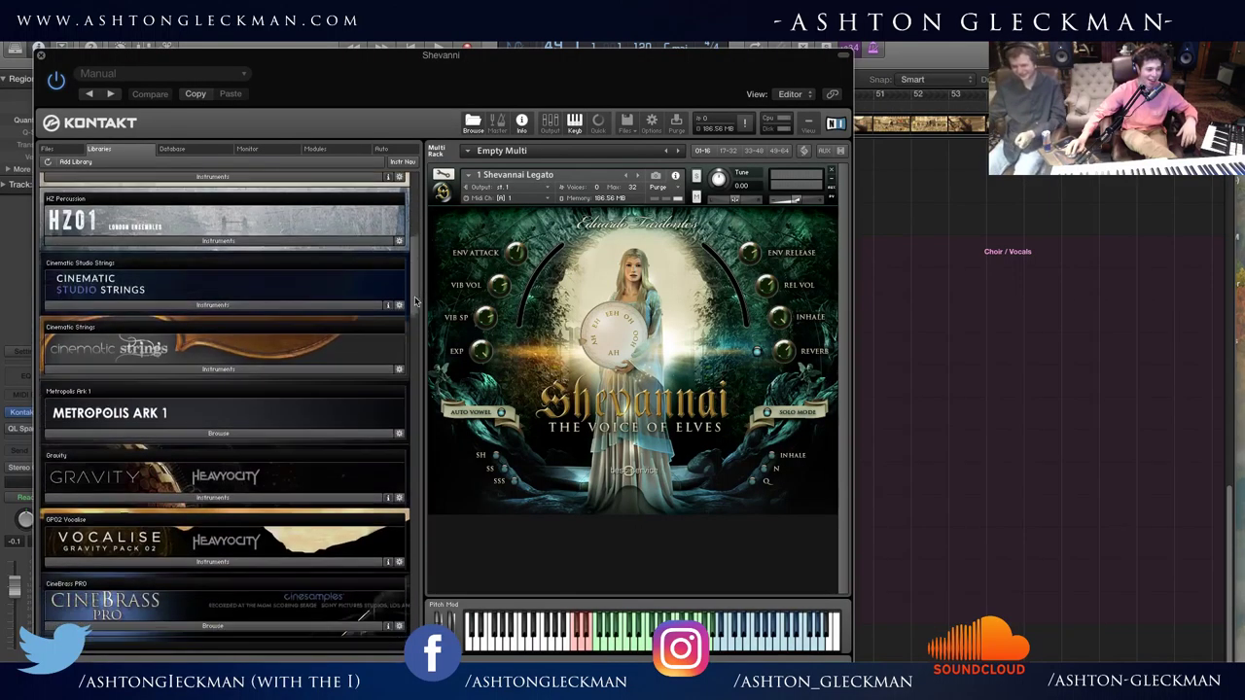
pyautogui.click(331, 435)
pyautogui.doubleClick(107, 454)
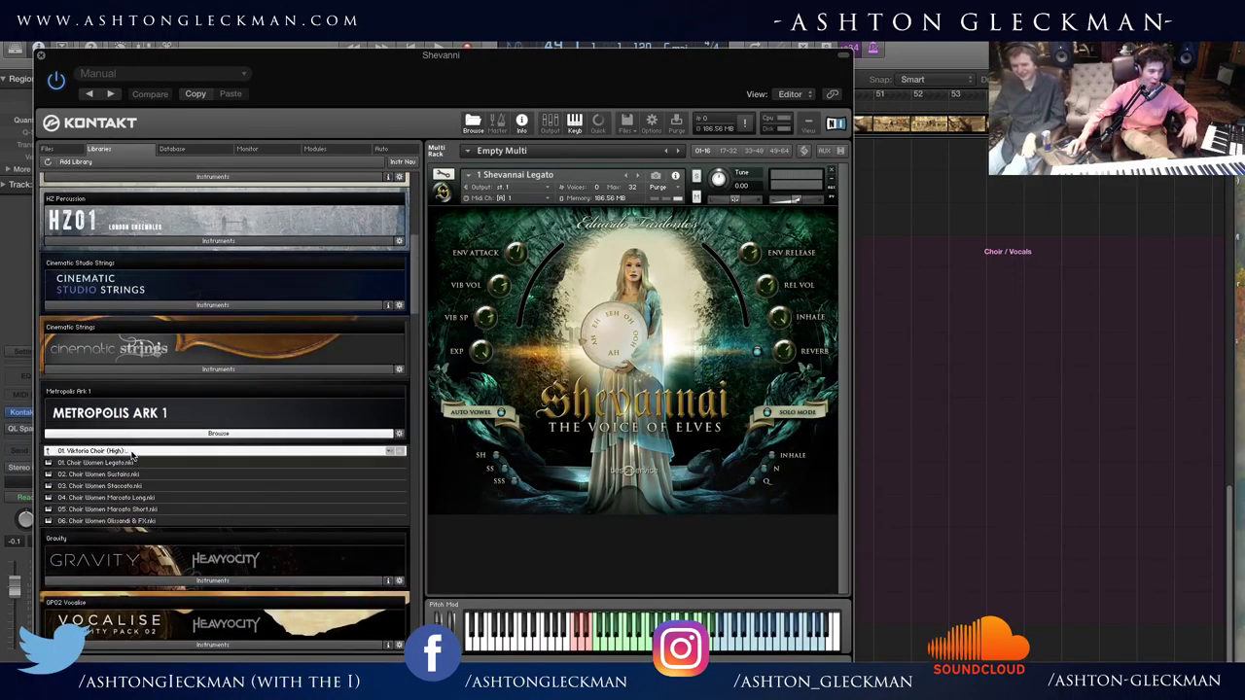
pyautogui.doubleClick(119, 474)
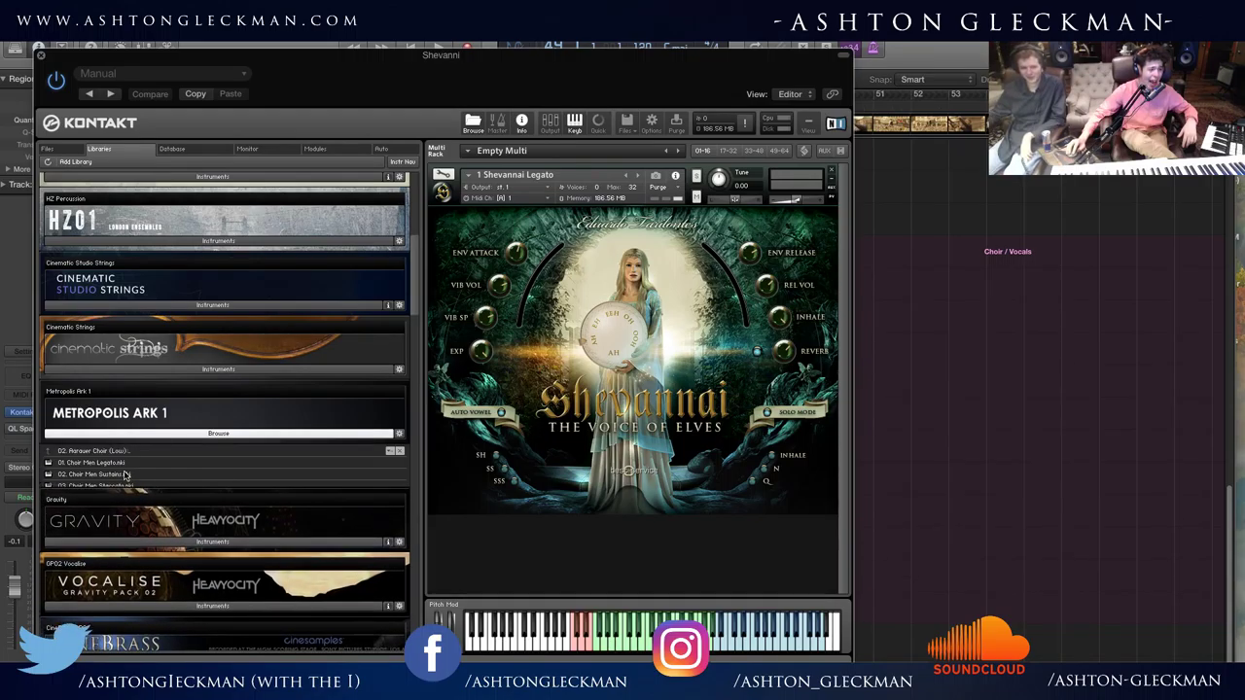
pyautogui.doubleClick(97, 485)
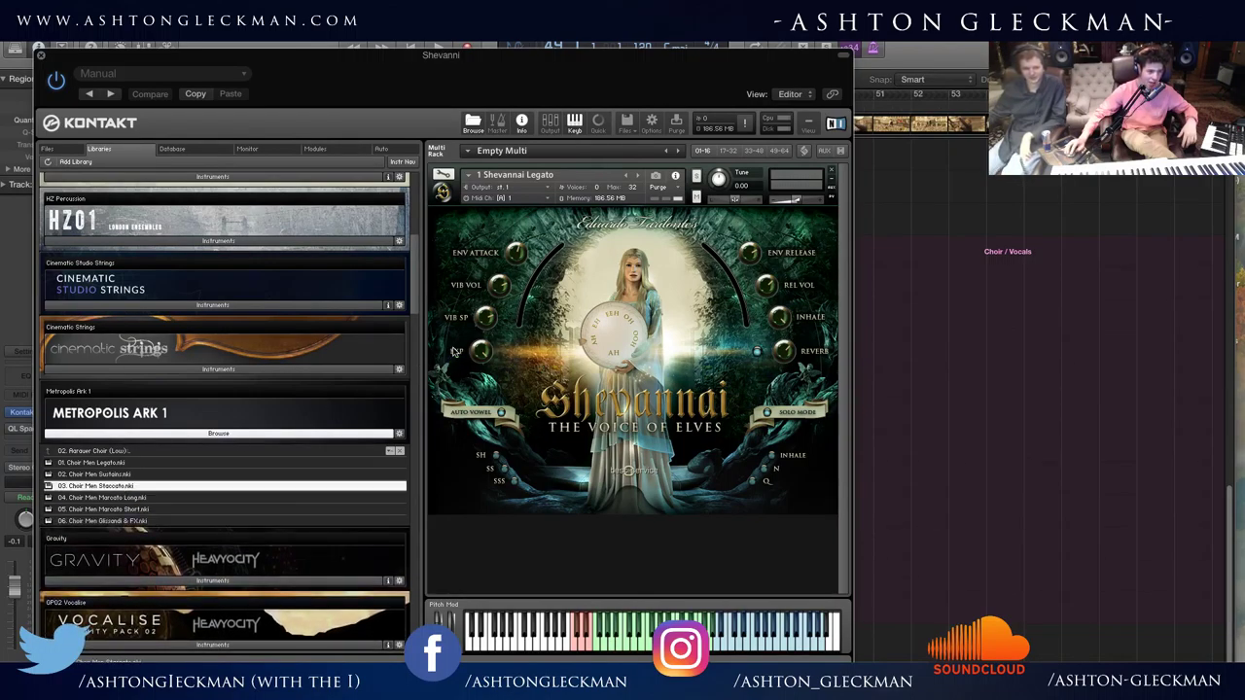
# Locate the choir patch's missing samples in the Metropolis Ark samples folder, and close the Kontakt window
pyautogui.click(725, 448)
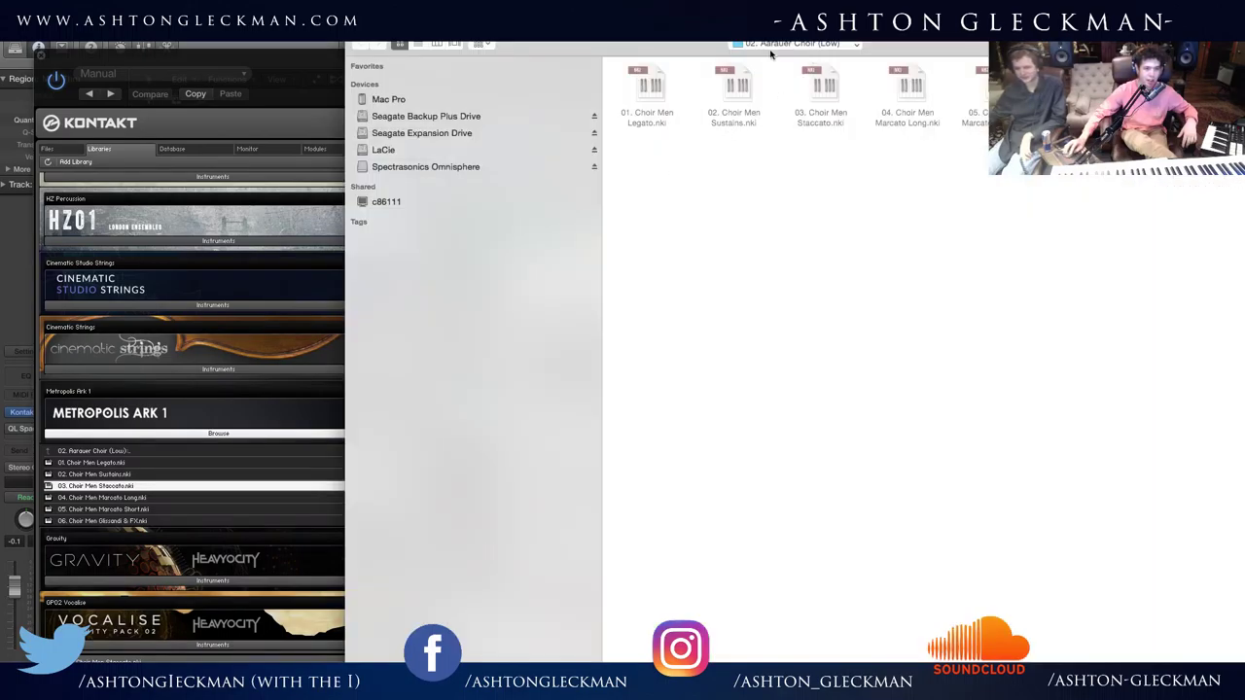
pyautogui.click(770, 55)
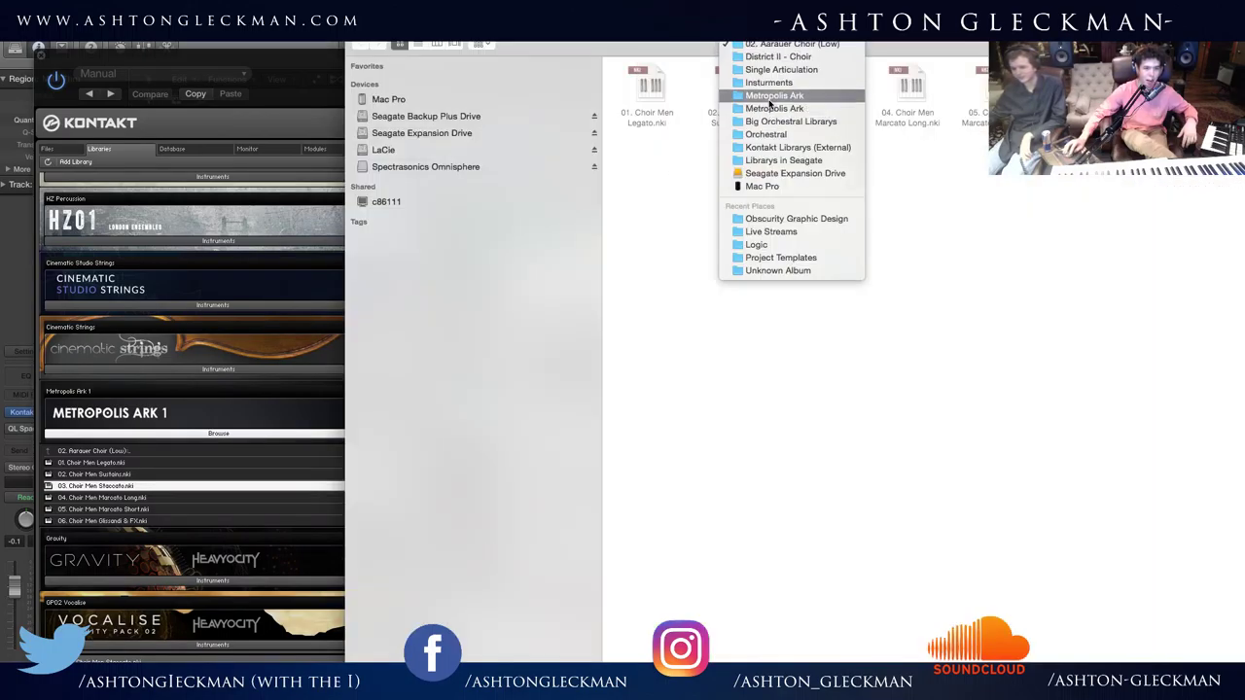
pyautogui.click(770, 102)
pyautogui.doubleClick(981, 87)
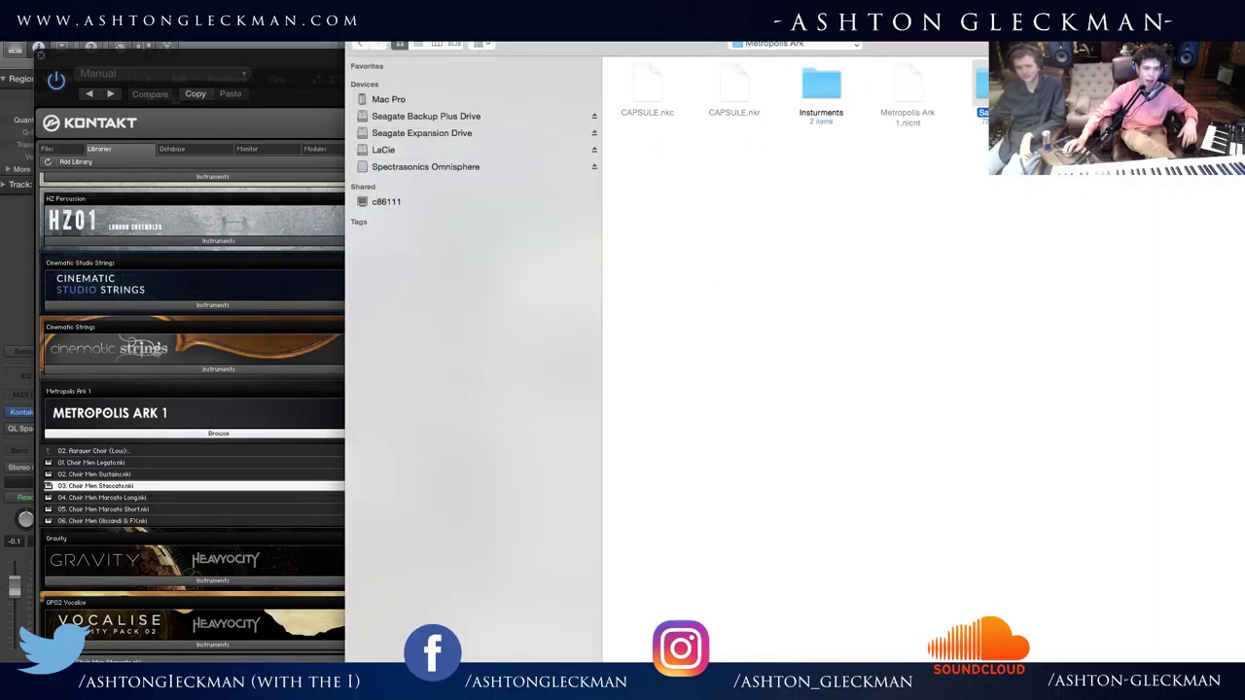
pyautogui.press('Return')
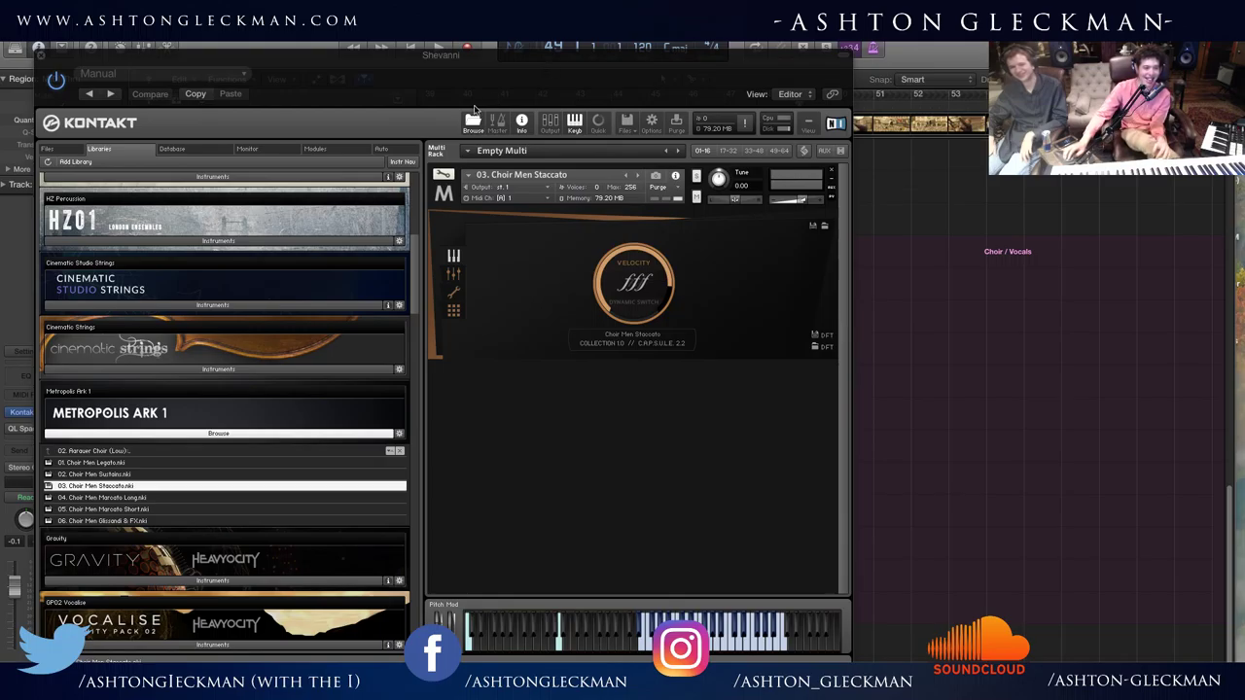
pyautogui.moveTo(64, 69); pyautogui.dragTo(86, 45)
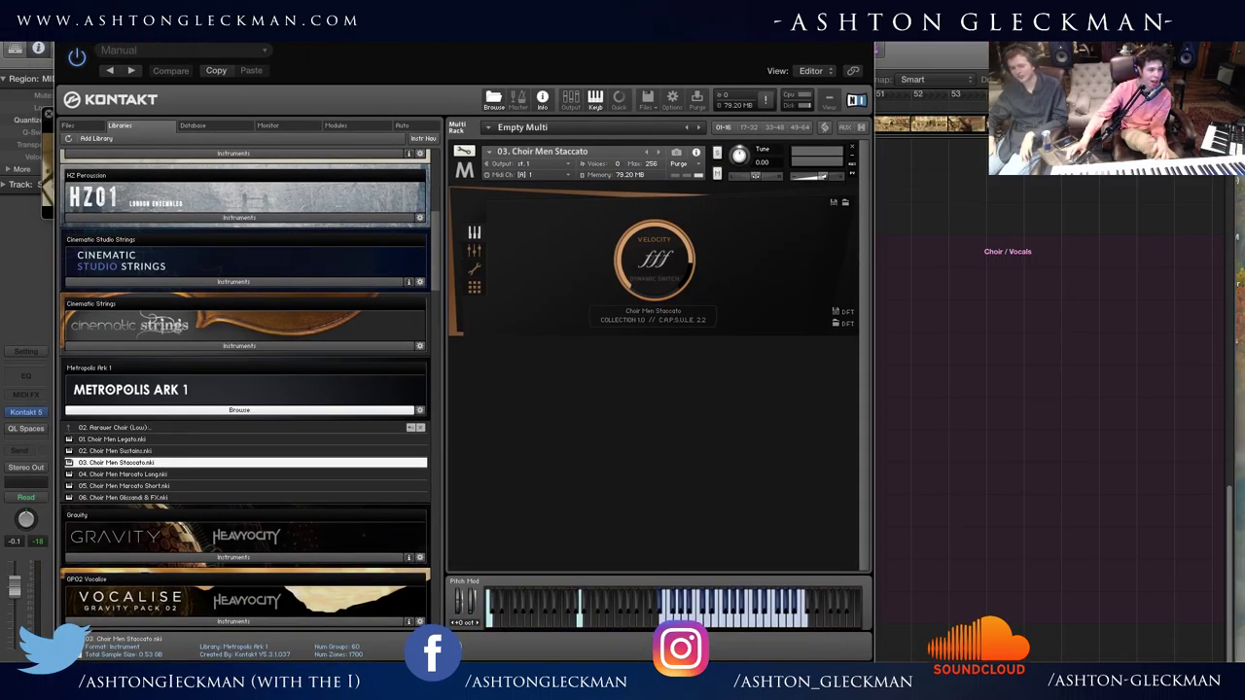
pyautogui.press('super+w')
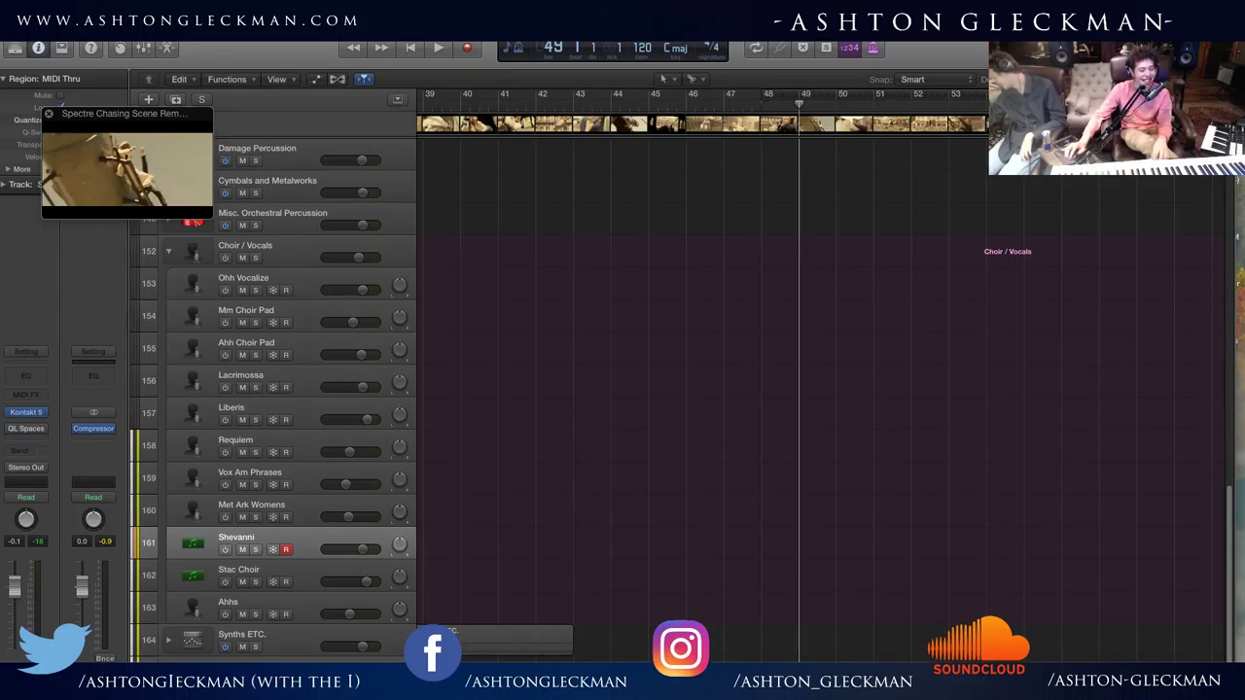
# Switch to iTunes, search the library for "Justice" and play "Overture" from the 17-song Justice League: The Shattered Paragon playlist
pyautogui.hscroll(-10, 701, 389)
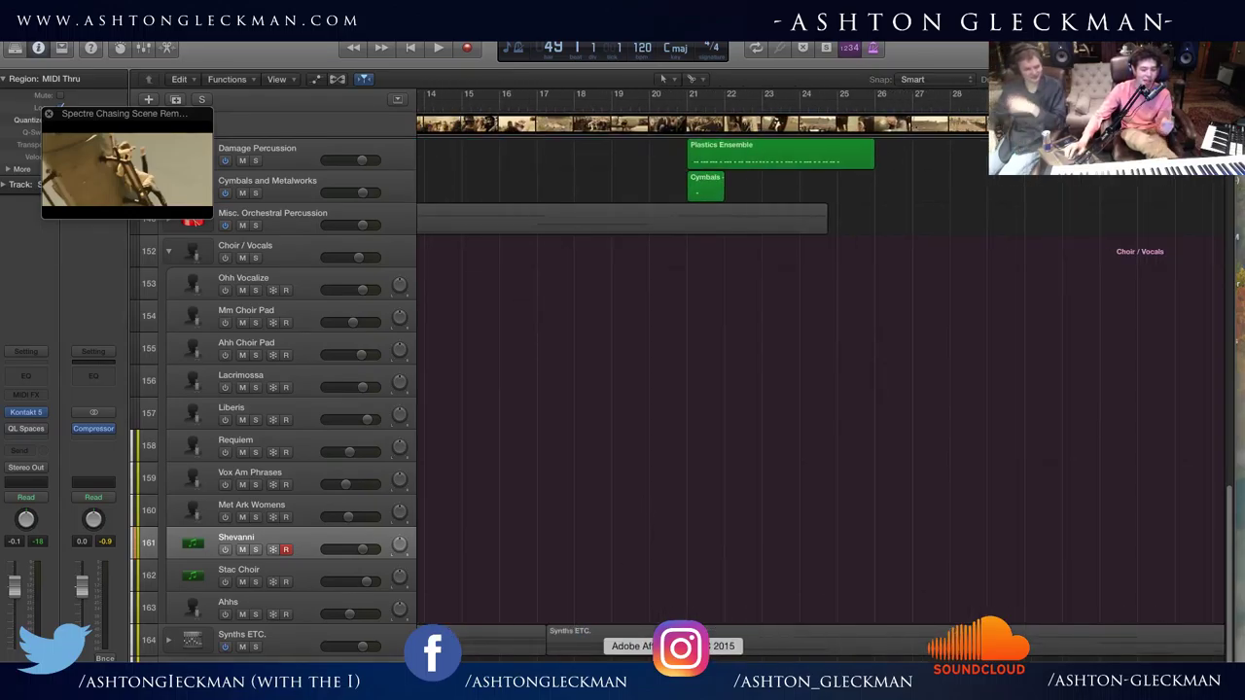
pyautogui.click(557, 676)
pyautogui.click(944, 128)
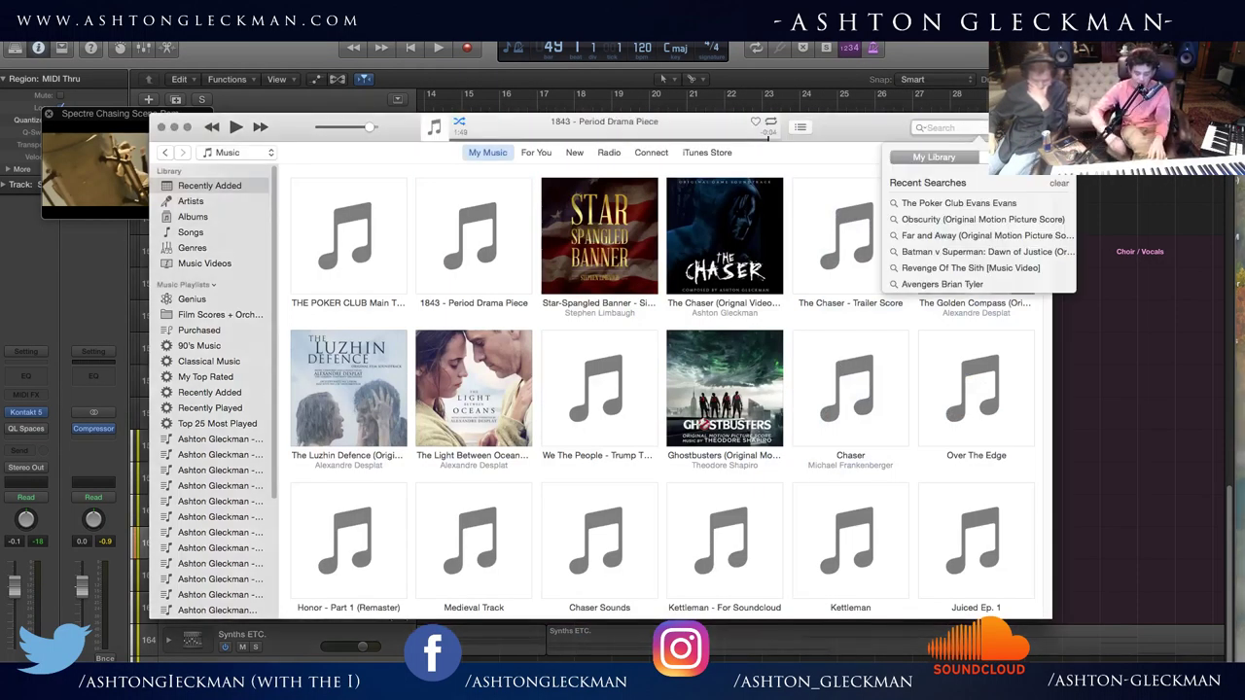
pyautogui.write('Justice')
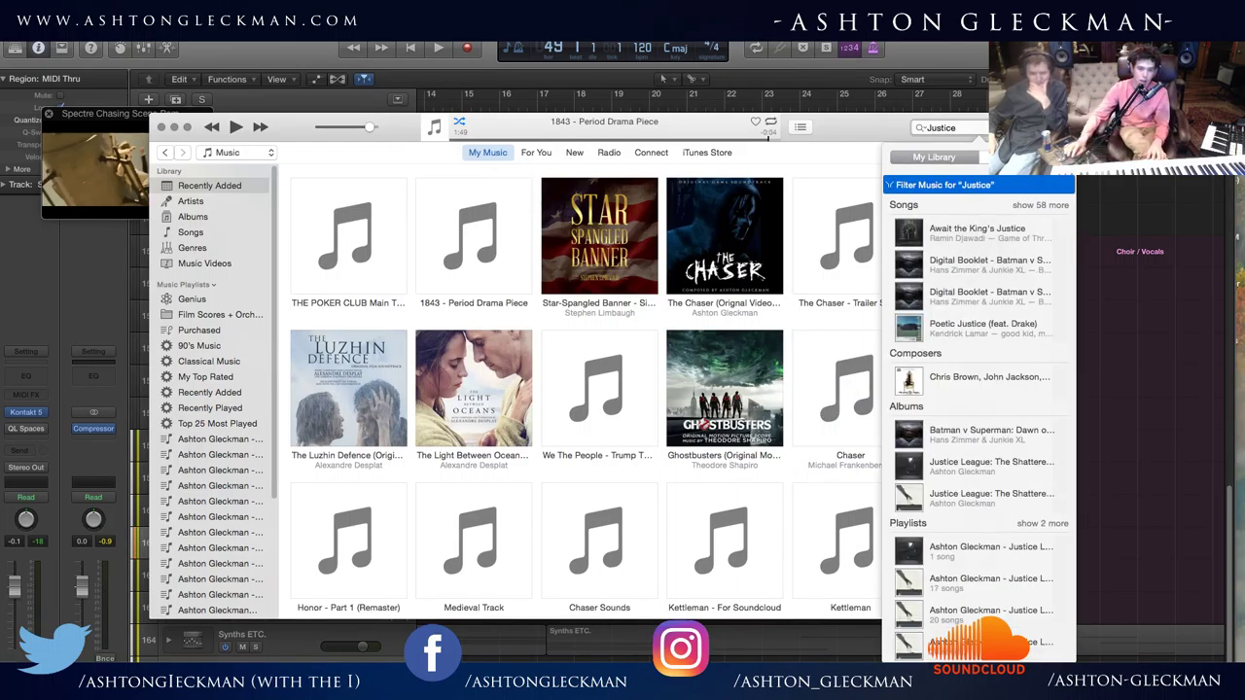
pyautogui.click(1015, 584)
pyautogui.press('space')
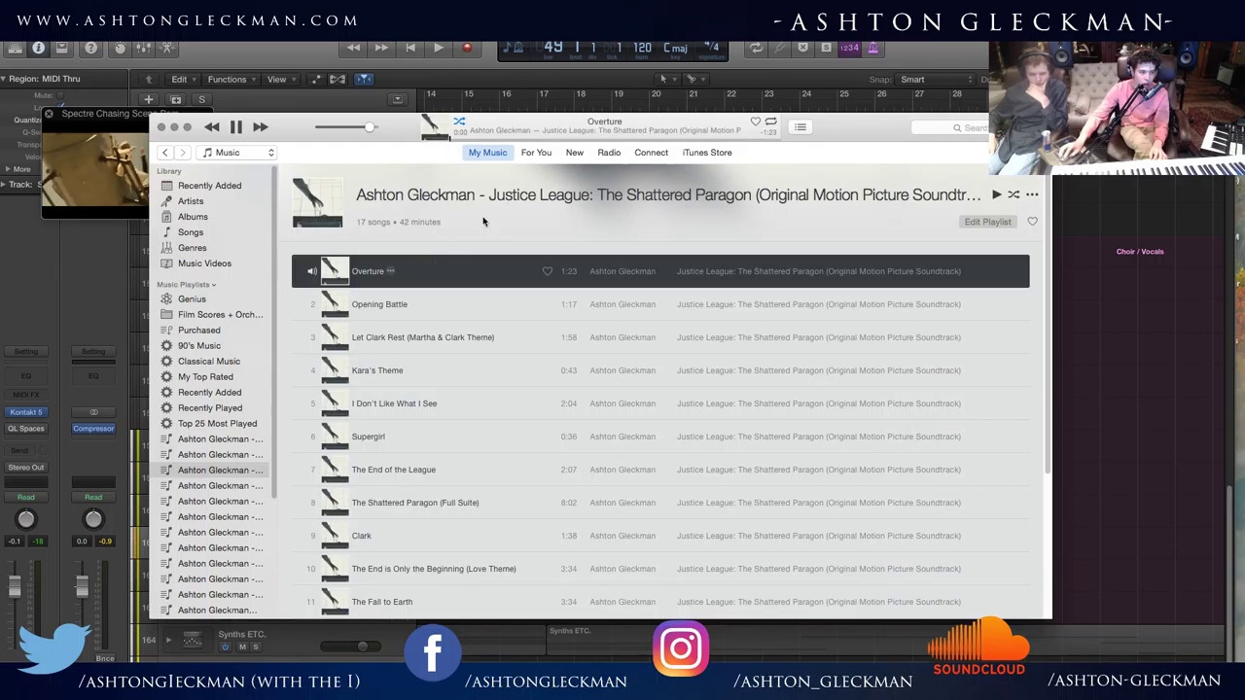
# Skip to about the middle of "Overture", lower the iTunes volume and select "The Shattered Paragon (Full Suite)"
pyautogui.click(628, 139)
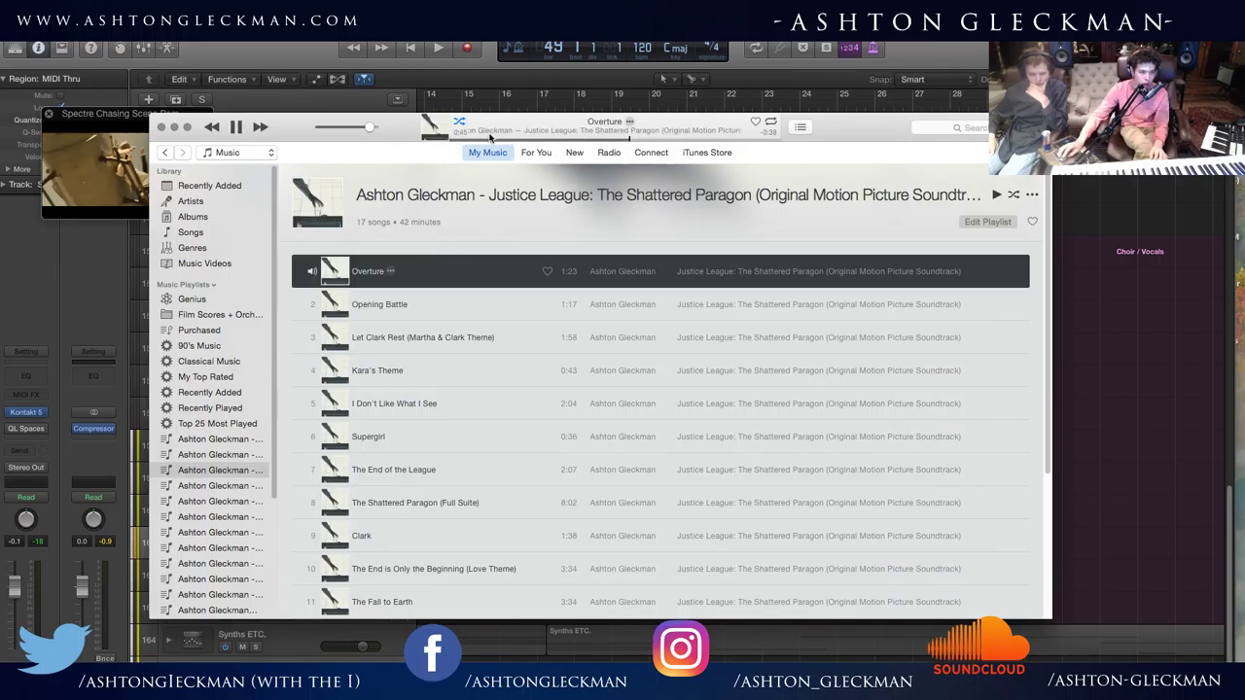
pyautogui.moveTo(365, 134); pyautogui.dragTo(359, 137)
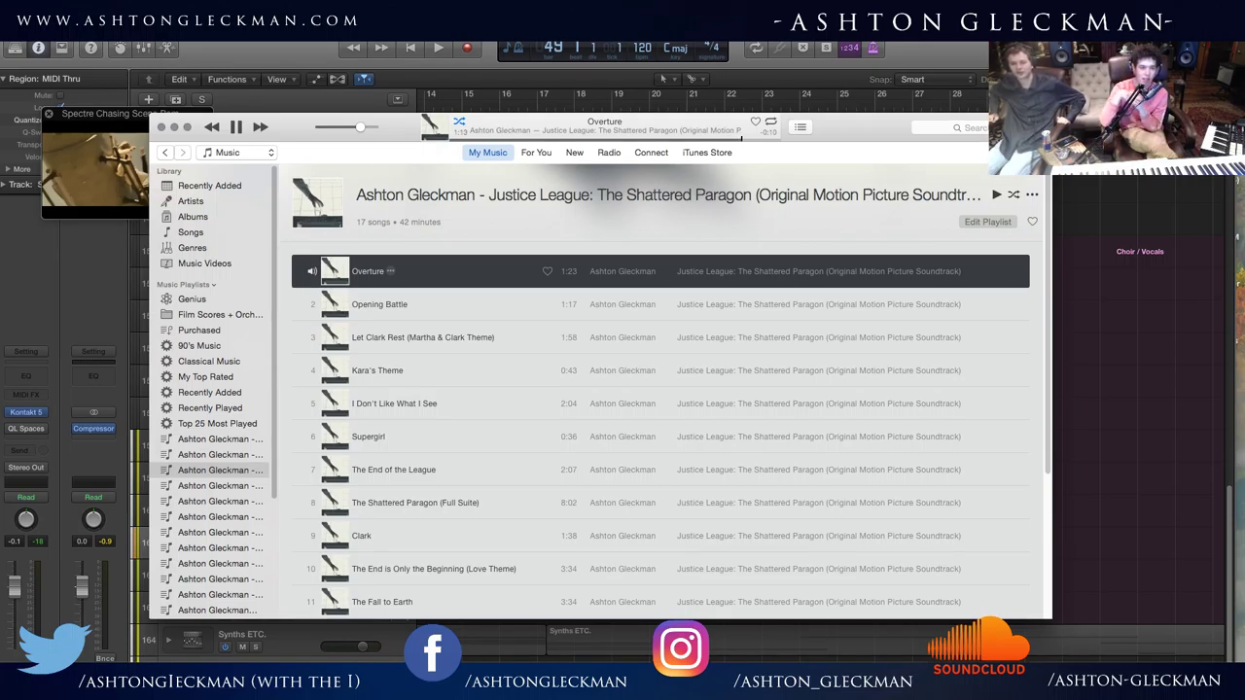
pyautogui.click(968, 508)
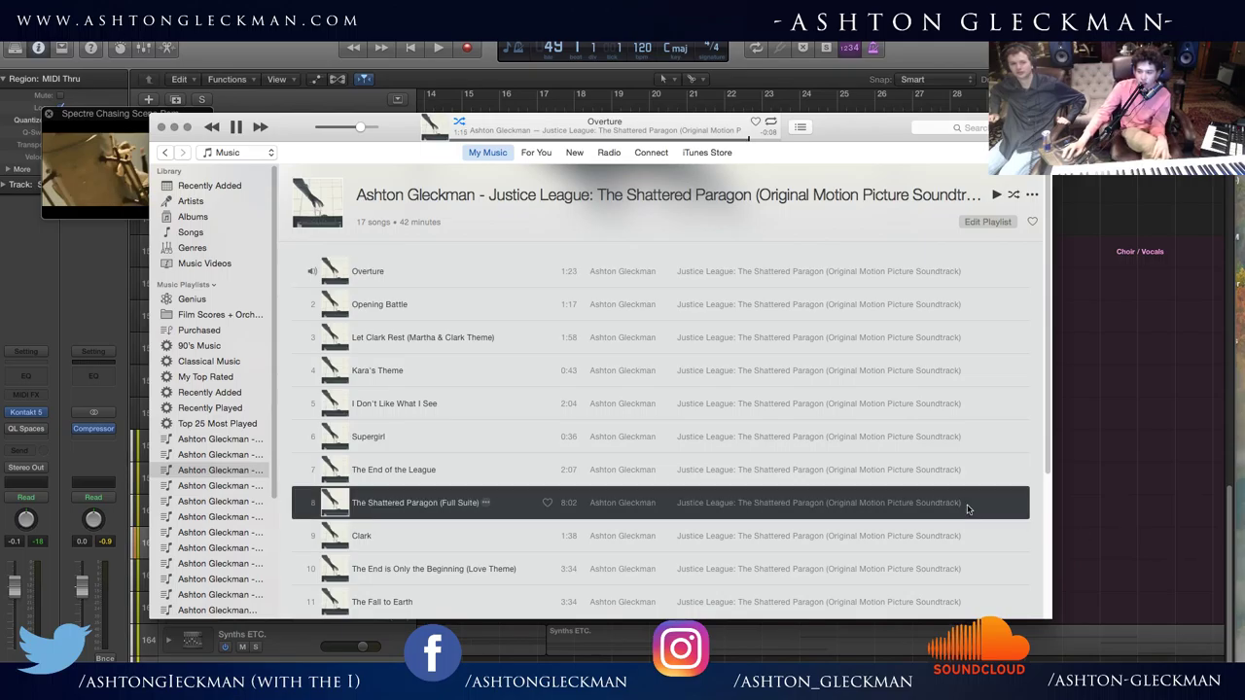
# Pause "Overture", close the iTunes window and collapse the Choir / Vocals stack in the Logic Pro project
pyautogui.press('space')
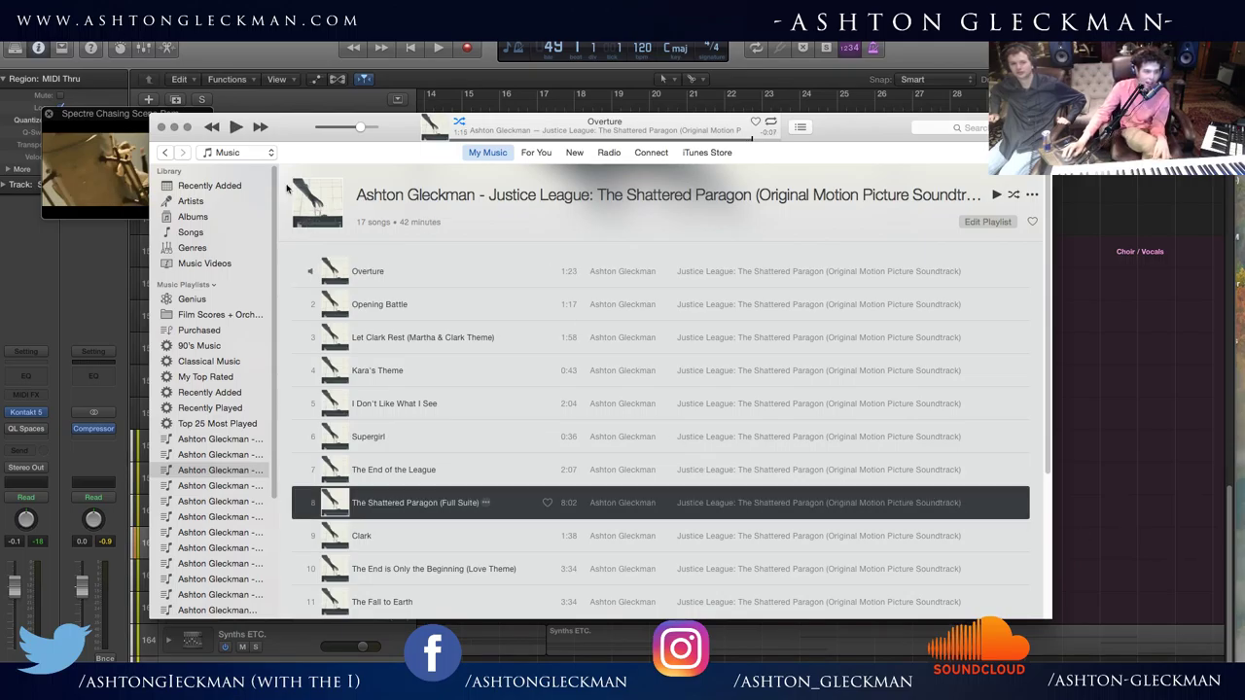
pyautogui.click(161, 126)
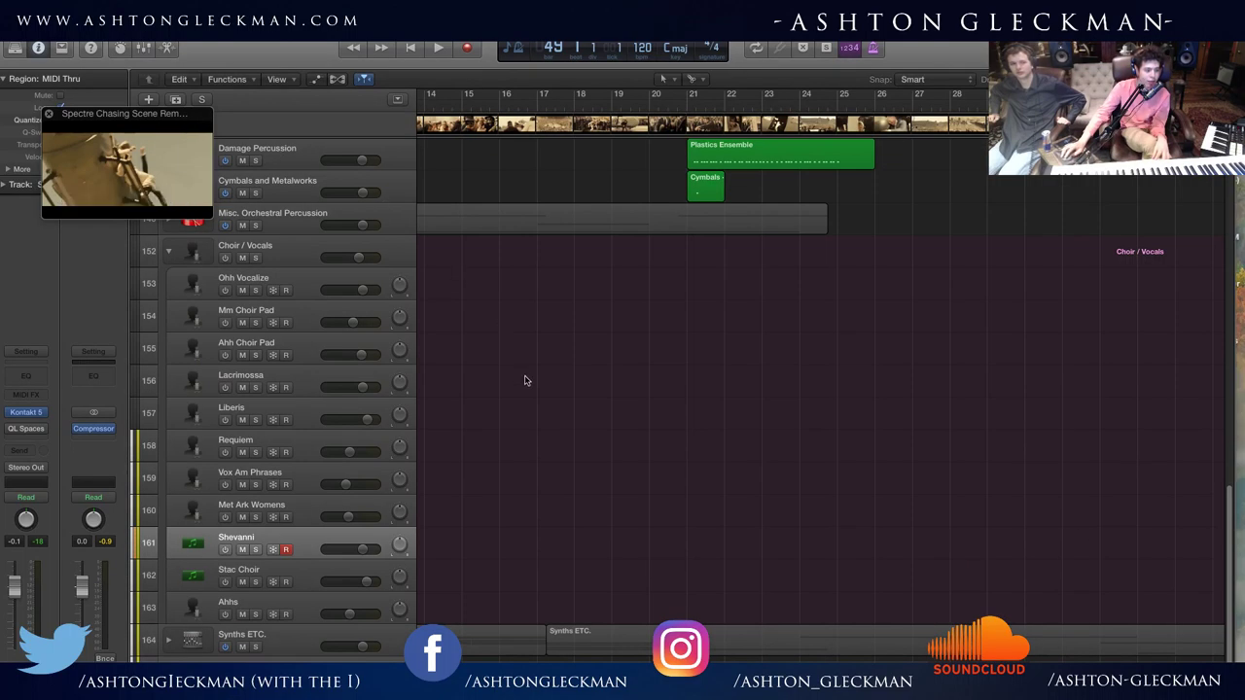
pyautogui.scroll(5, 525, 378)
pyautogui.scroll(10, 176, 390)
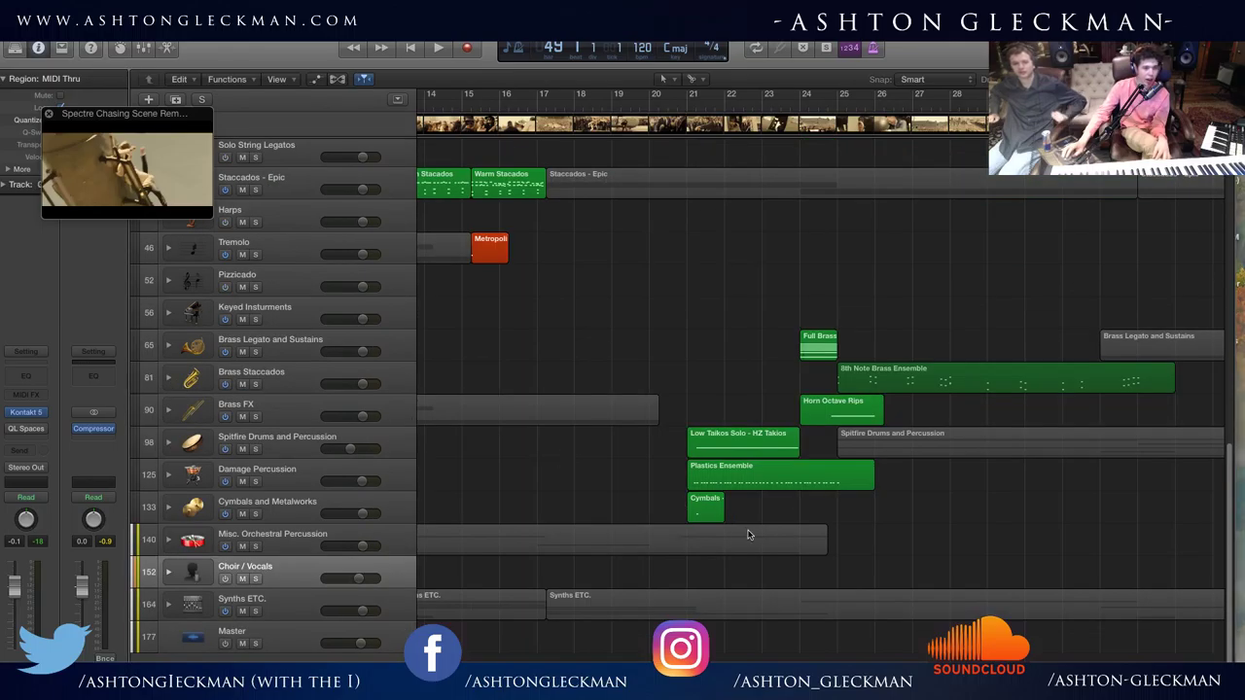
pyautogui.scroll(10, 236, 426)
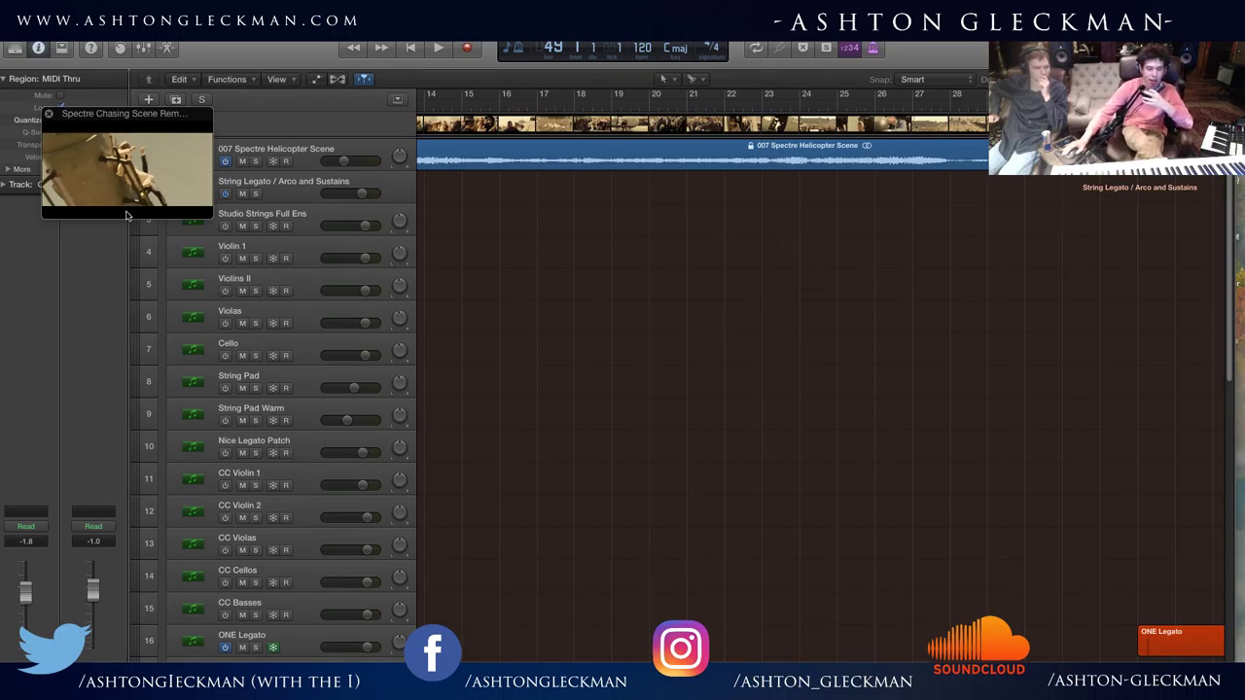
# Move the movie window clear of the track headers and play the project from bar 2
pyautogui.moveTo(166, 137); pyautogui.dragTo(130, 60)
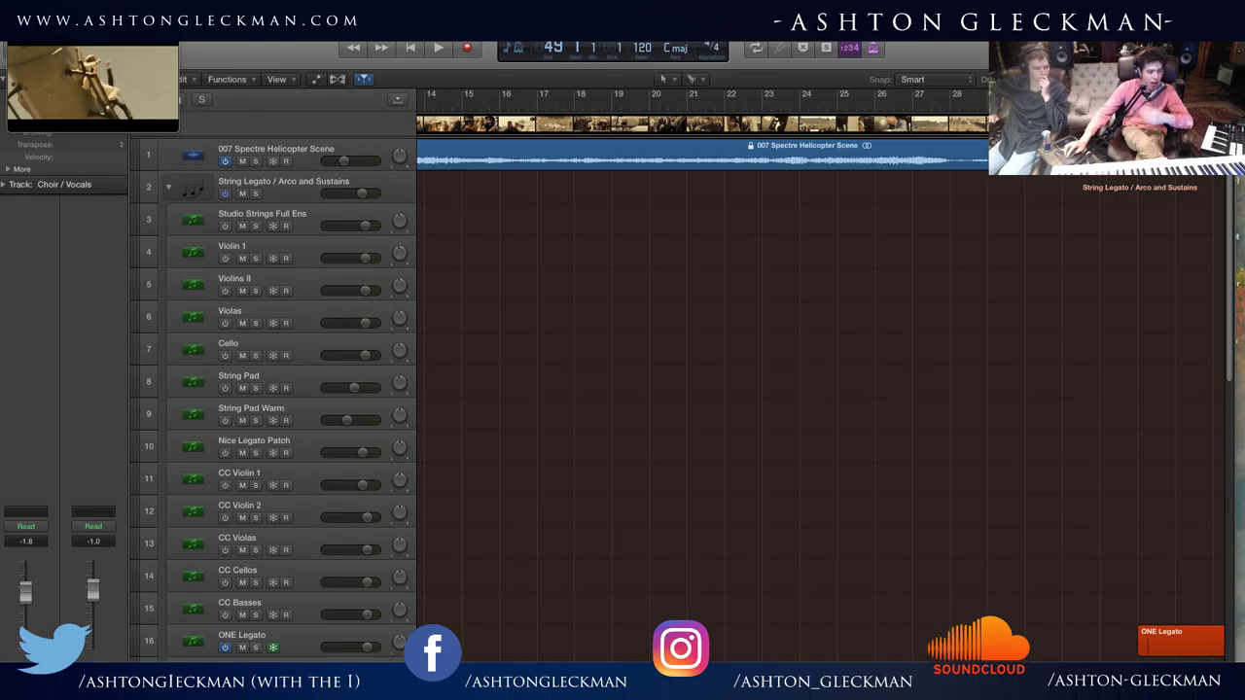
pyautogui.hscroll(-10, 547, 99)
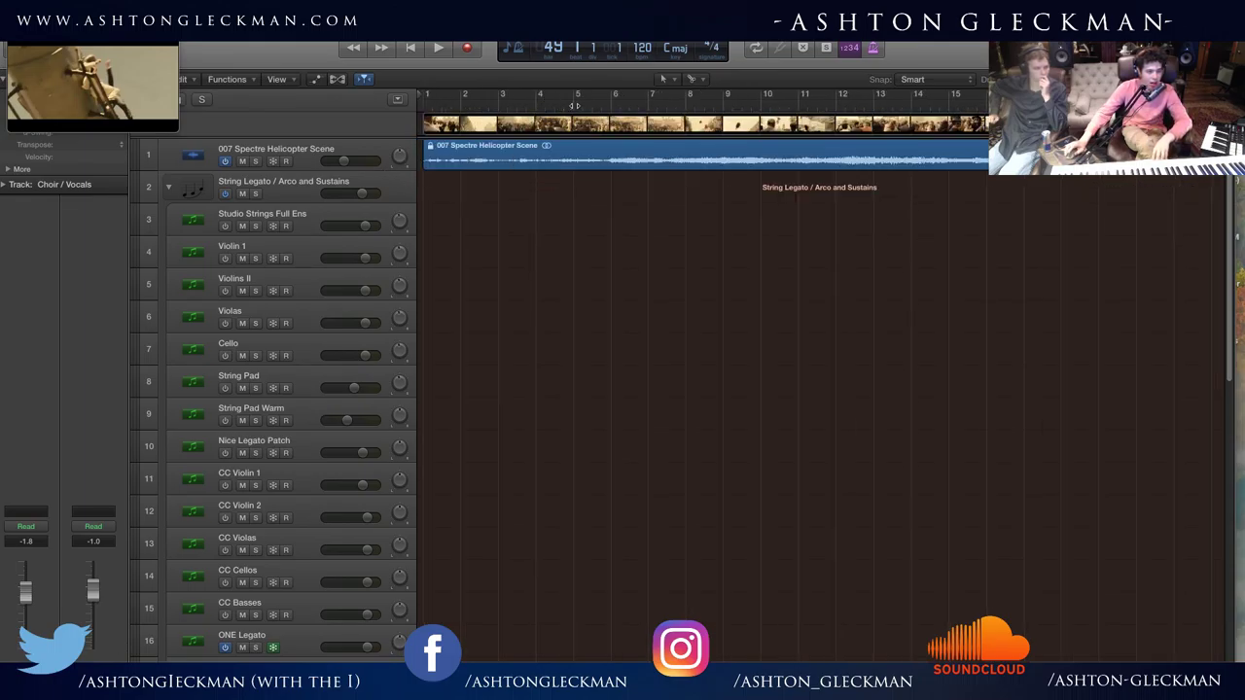
pyautogui.click(575, 105)
pyautogui.press('Return')
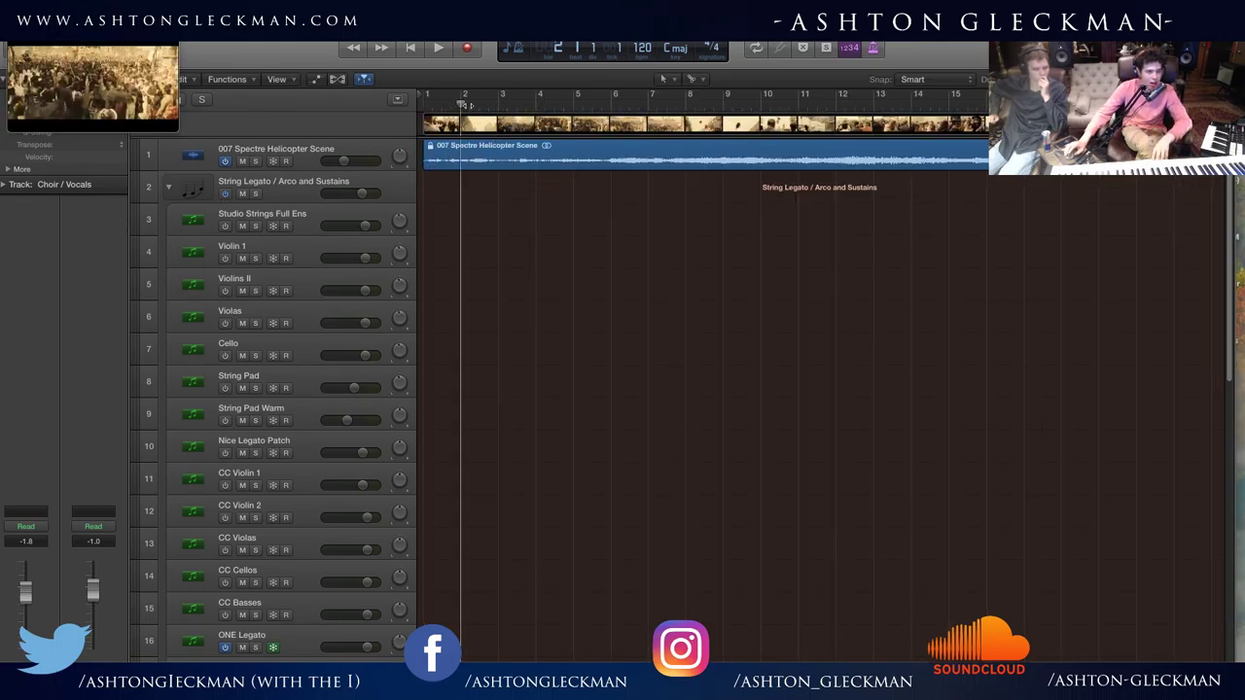
pyautogui.press('space')
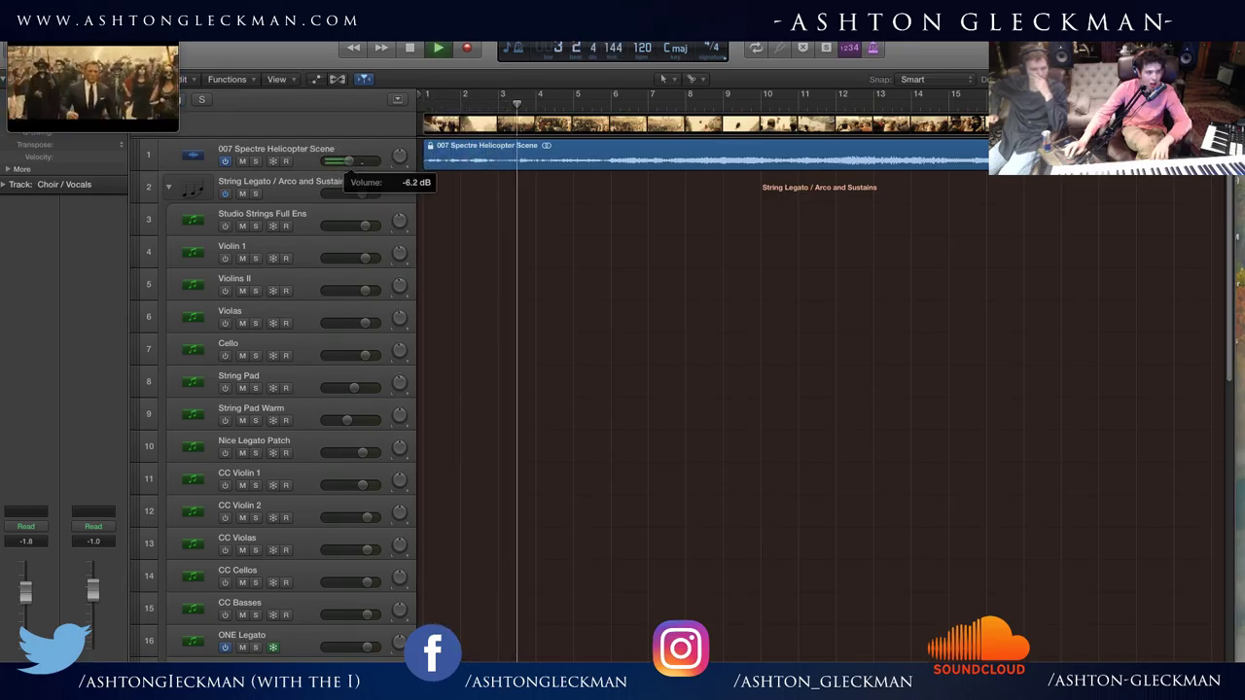
# Enlarge the movie window to watch the helicopter scene during playback, and shrink it again to uncover the tracks
pyautogui.scroll(-10, 851, 412)
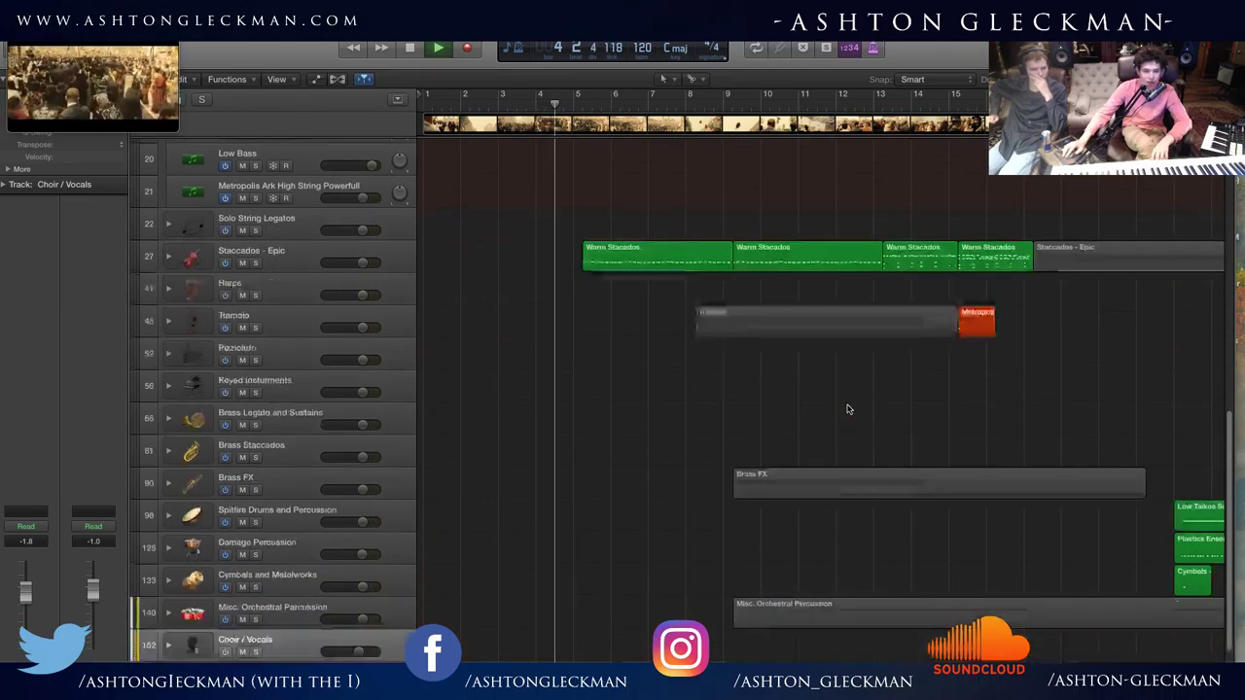
pyautogui.scroll(8, 848, 408)
pyautogui.moveTo(178, 134); pyautogui.dragTo(973, 509)
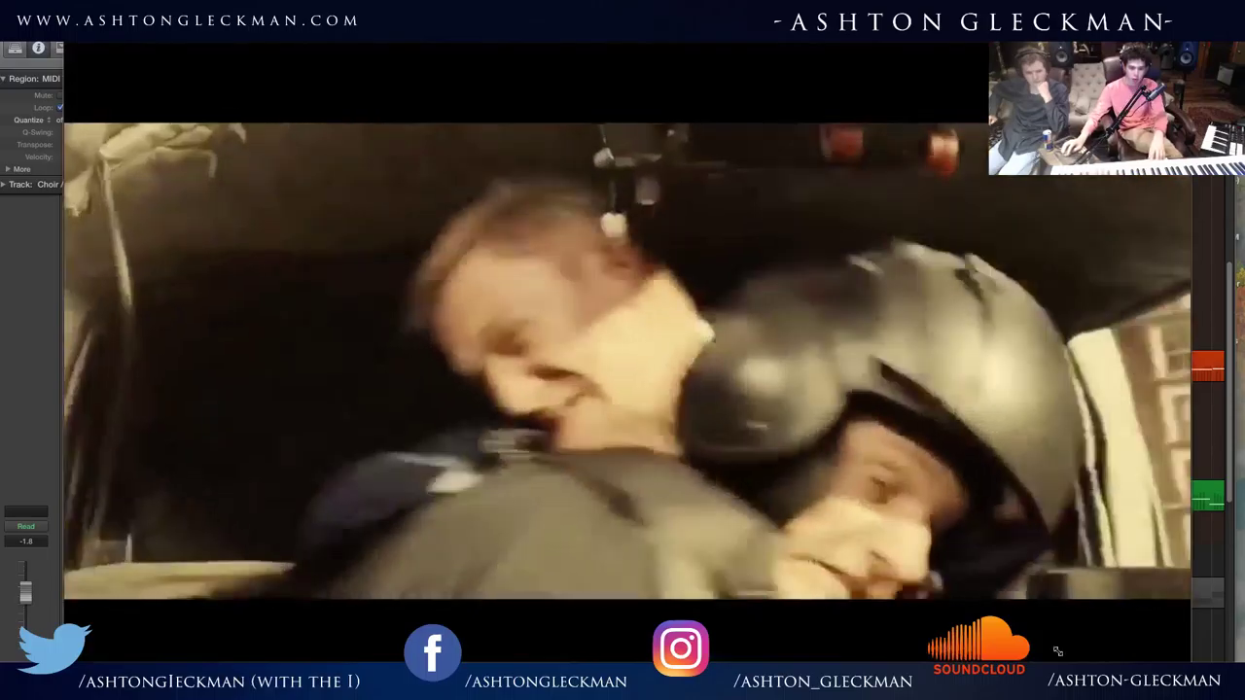
pyautogui.moveTo(1190, 600); pyautogui.dragTo(493, 486)
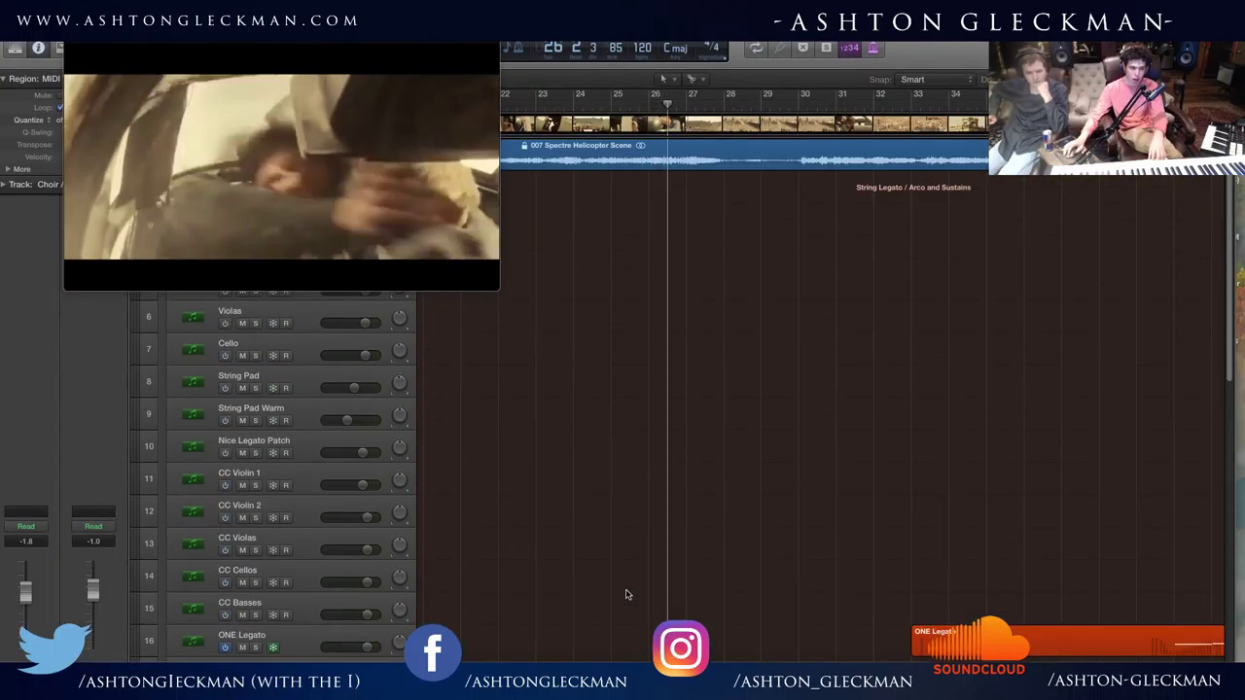
# Expand the Synths ETC. stack and check the Project Alpha Bass Synth track's volume automation around bar 33
pyautogui.scroll(-10, 623, 596)
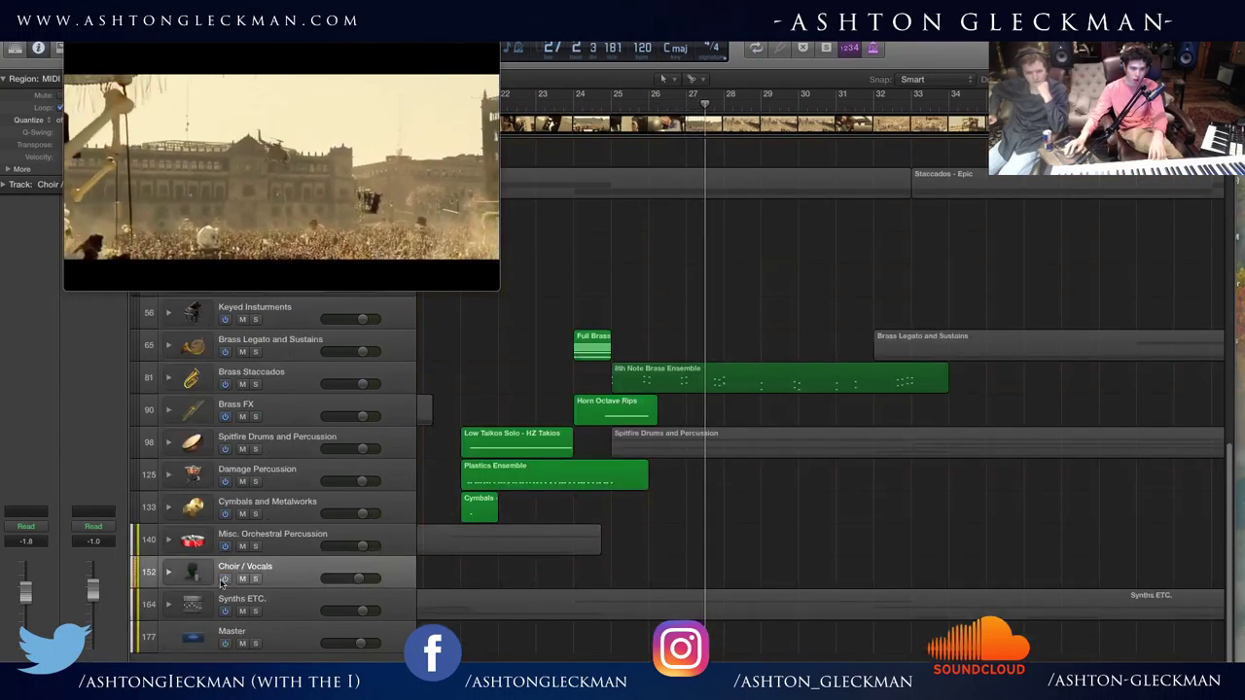
pyautogui.click(167, 604)
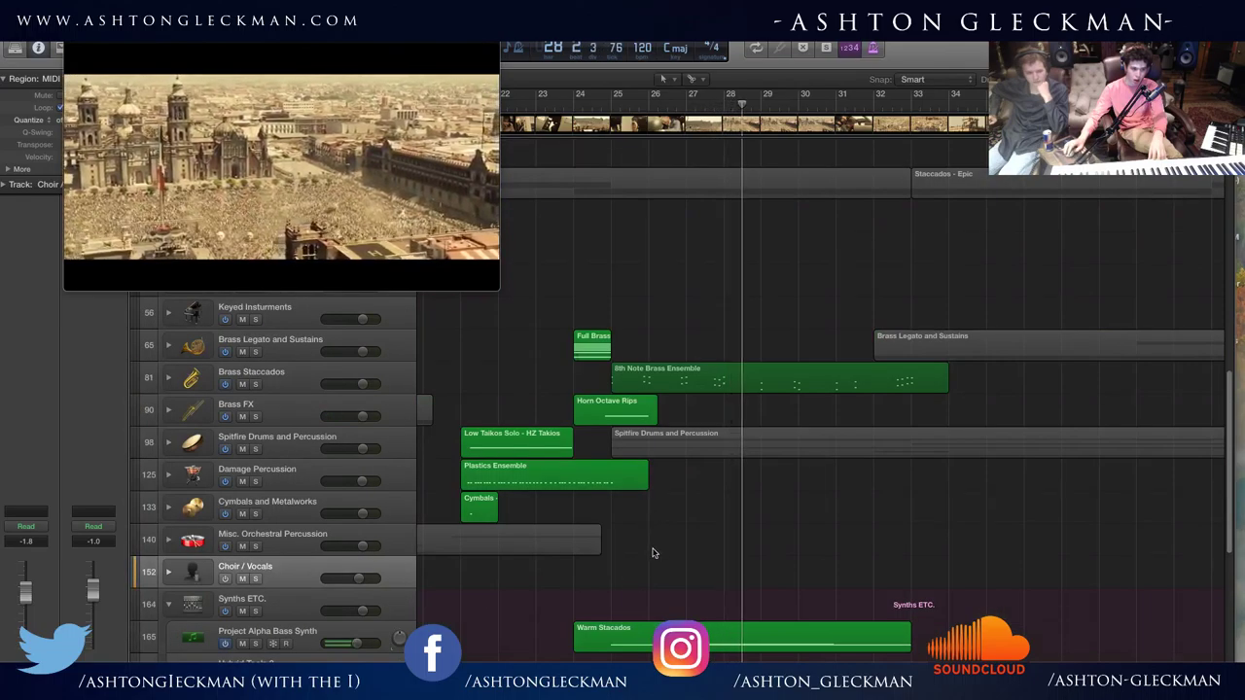
pyautogui.scroll(-3, 650, 550)
pyautogui.press('a')
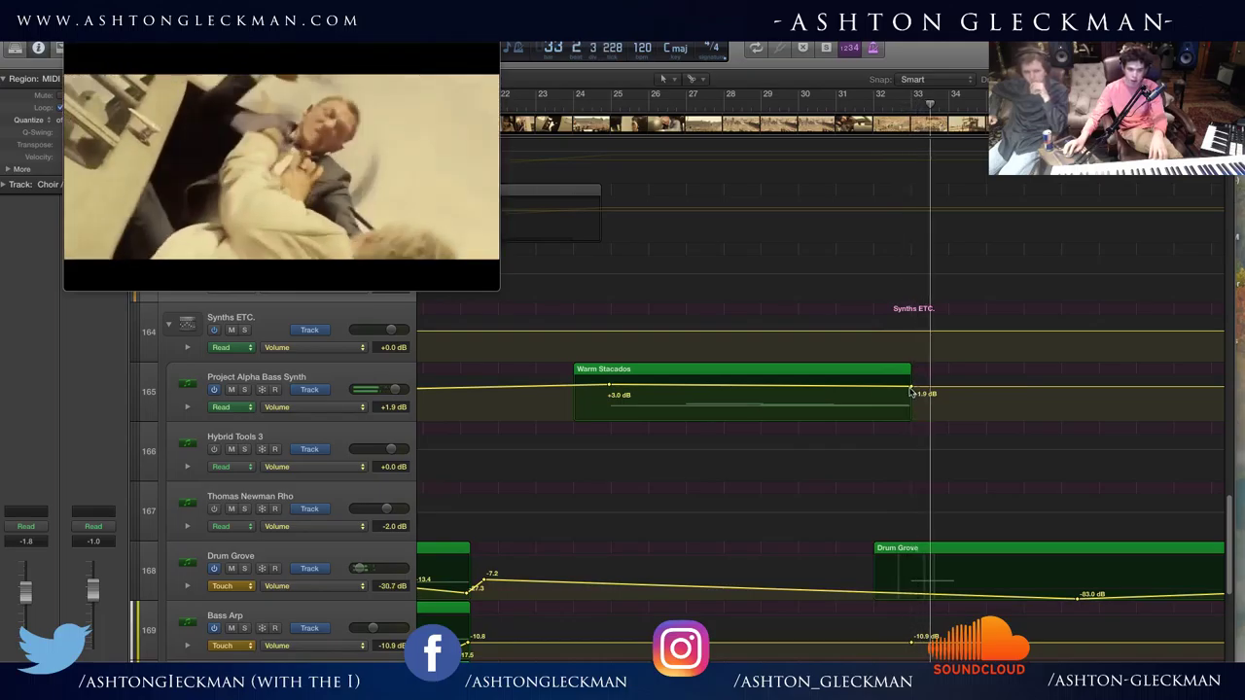
pyautogui.press('a')
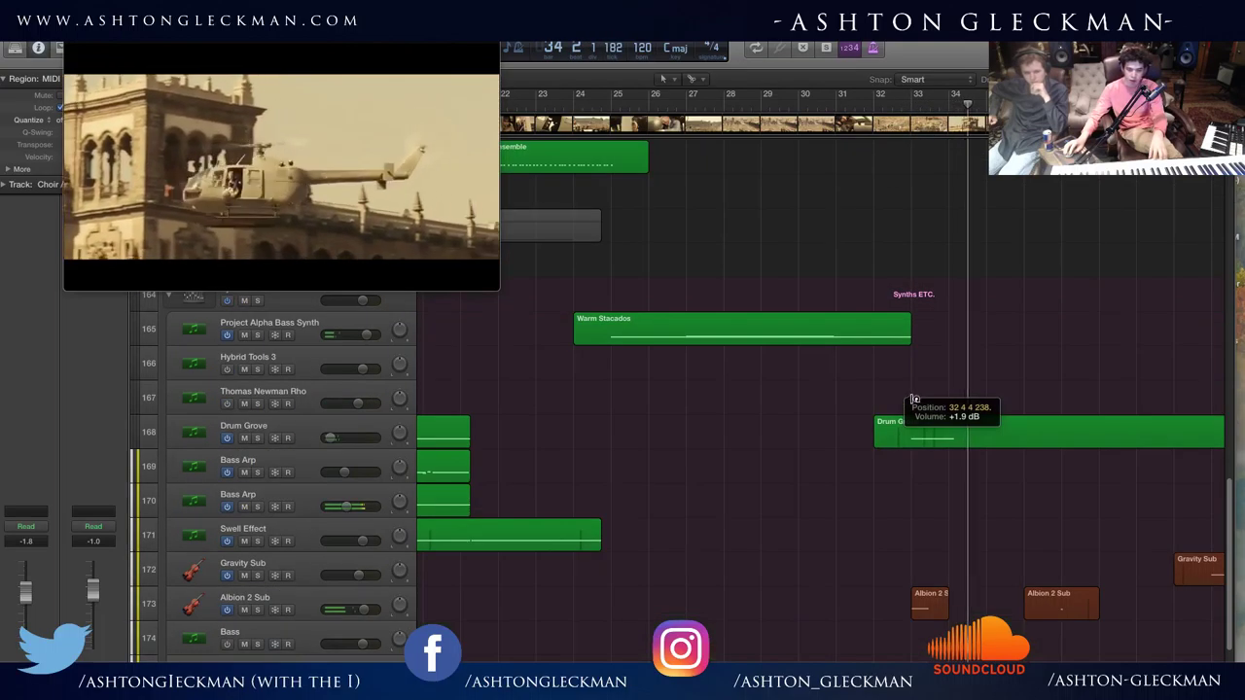
# Solo the Bass Arp track 170 in the Synths ETC. stack during playback
pyautogui.scroll(-5, 488, 658)
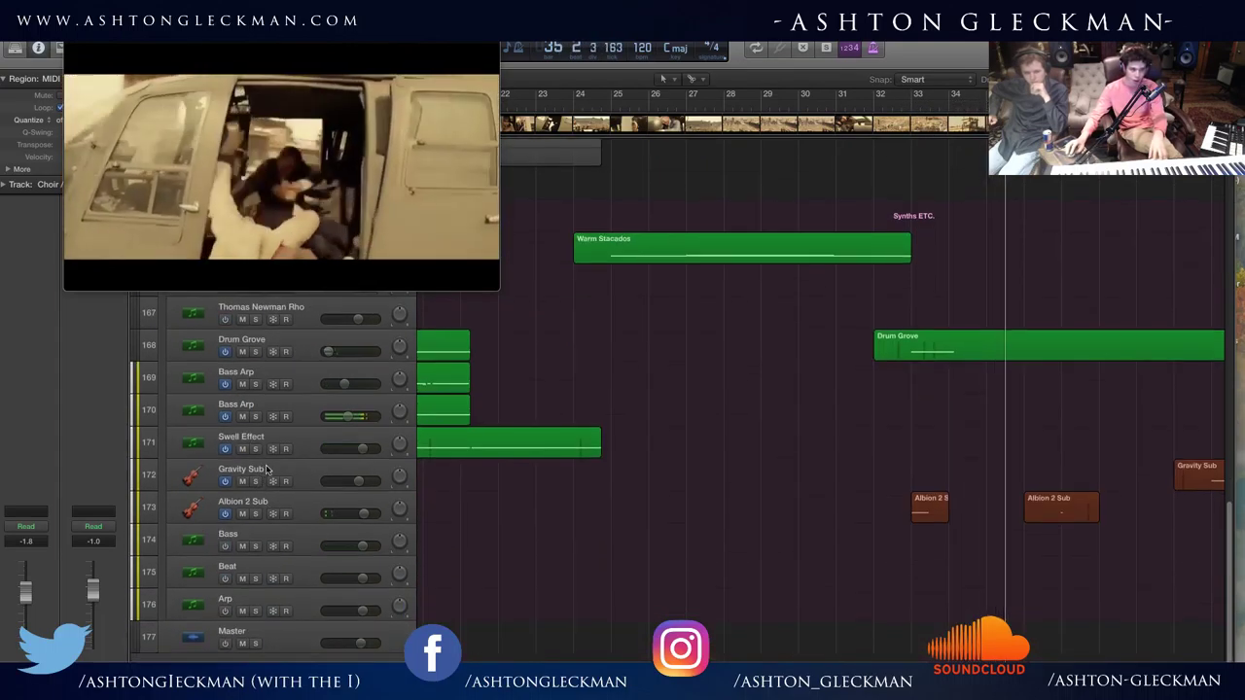
pyautogui.click(256, 417)
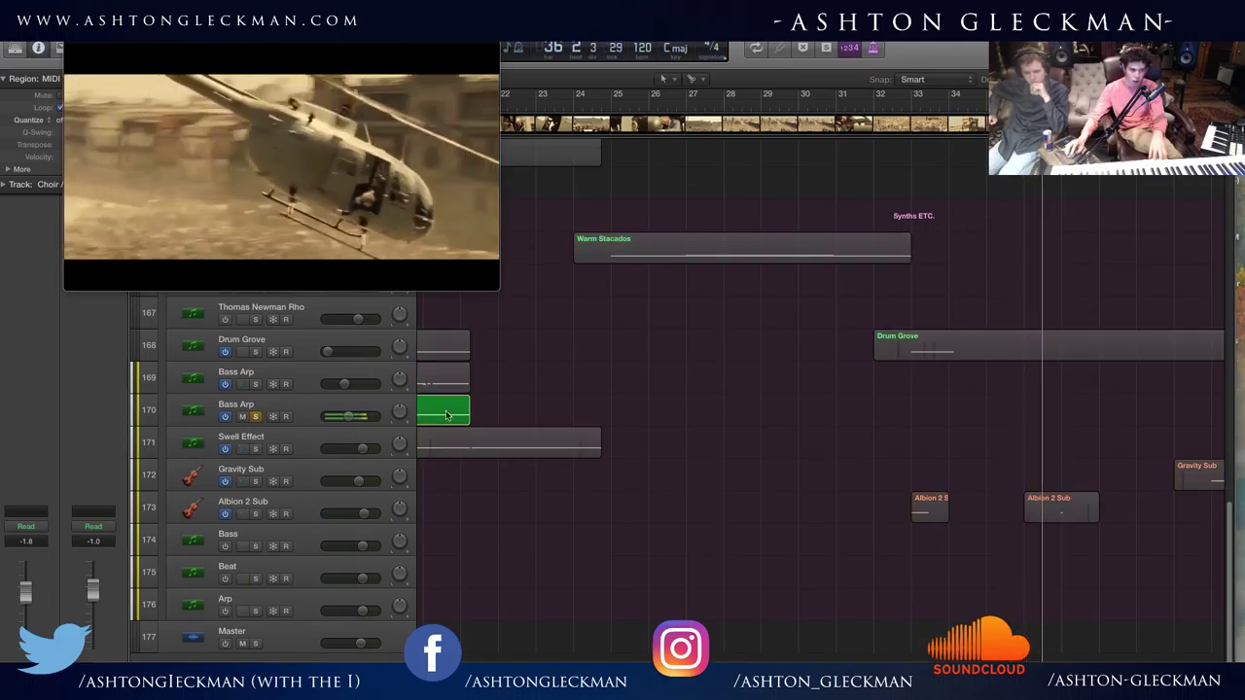